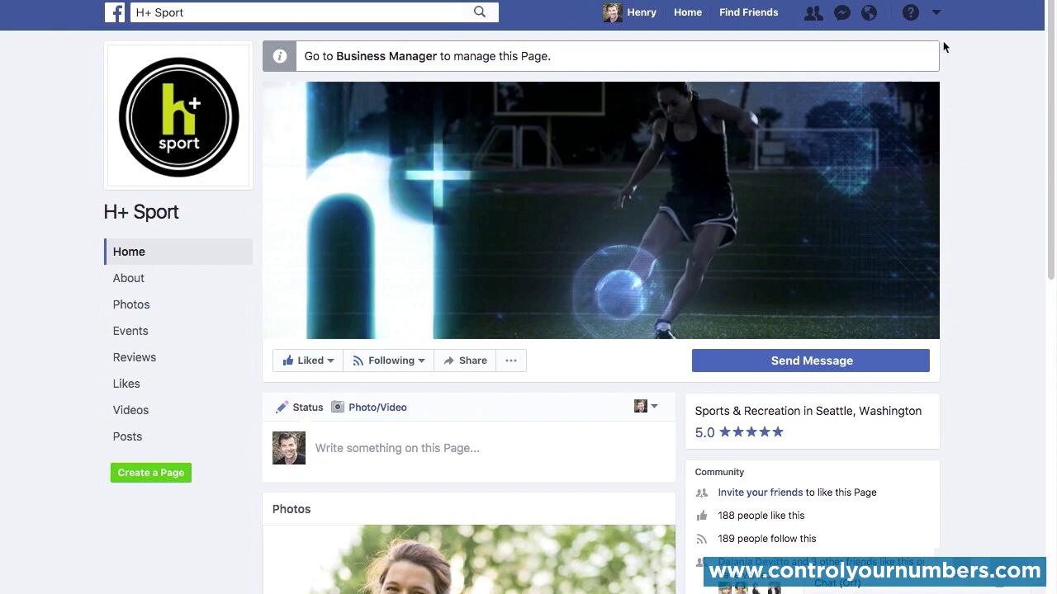
Step: Start creating an ad from the H+ Sport page and choose Brand awareness as the campaign's marketing objective
{"action": "left_click", "coordinate": [937, 16]}
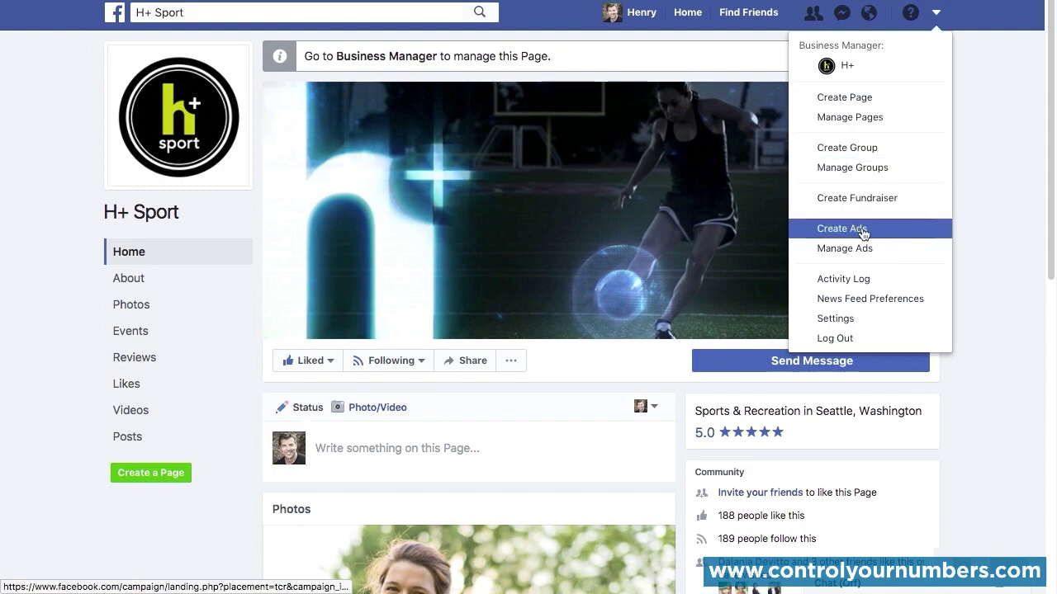
{"action": "scroll", "coordinate": [863, 234], "scroll_direction": "down", "scroll_amount": 4}
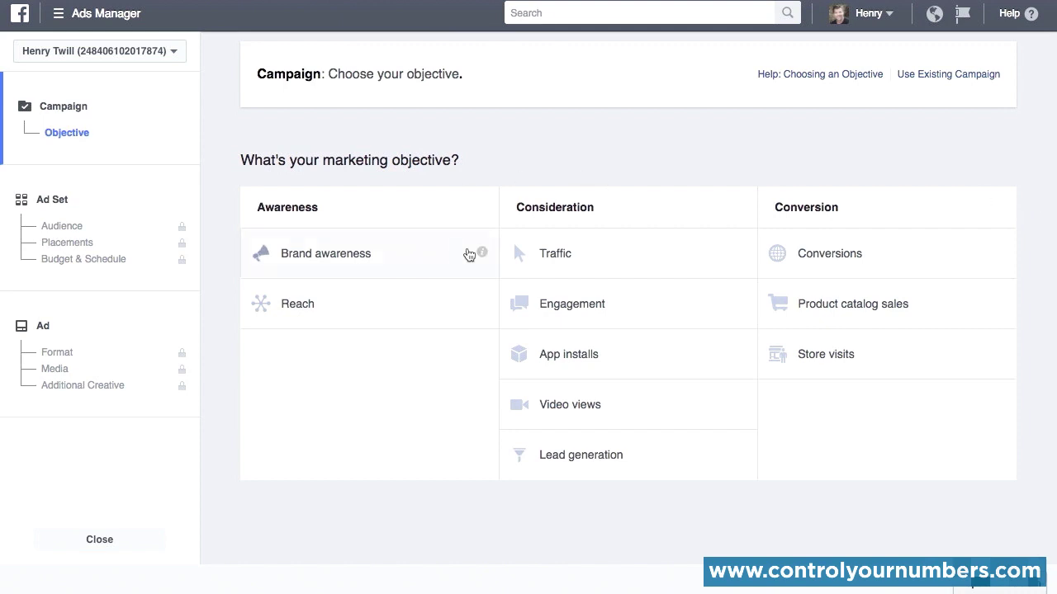
{"action": "mouse_move", "coordinate": [482, 258]}
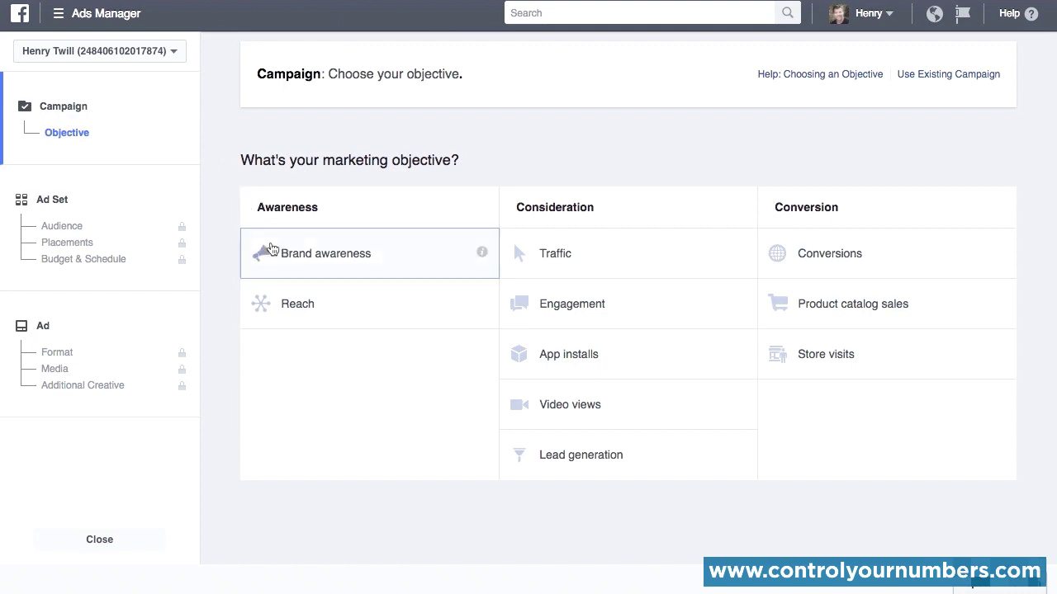
{"action": "left_click", "coordinate": [262, 249]}
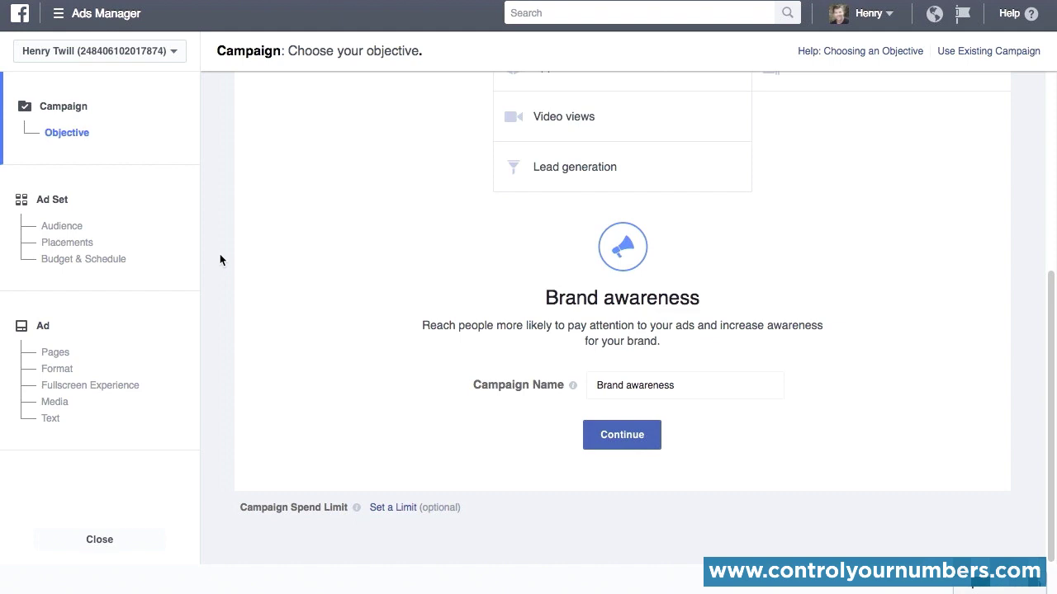
Step: Name the campaign "H+ Sports - Brand Awareness - Date"
{"action": "double_click", "coordinate": [610, 386]}
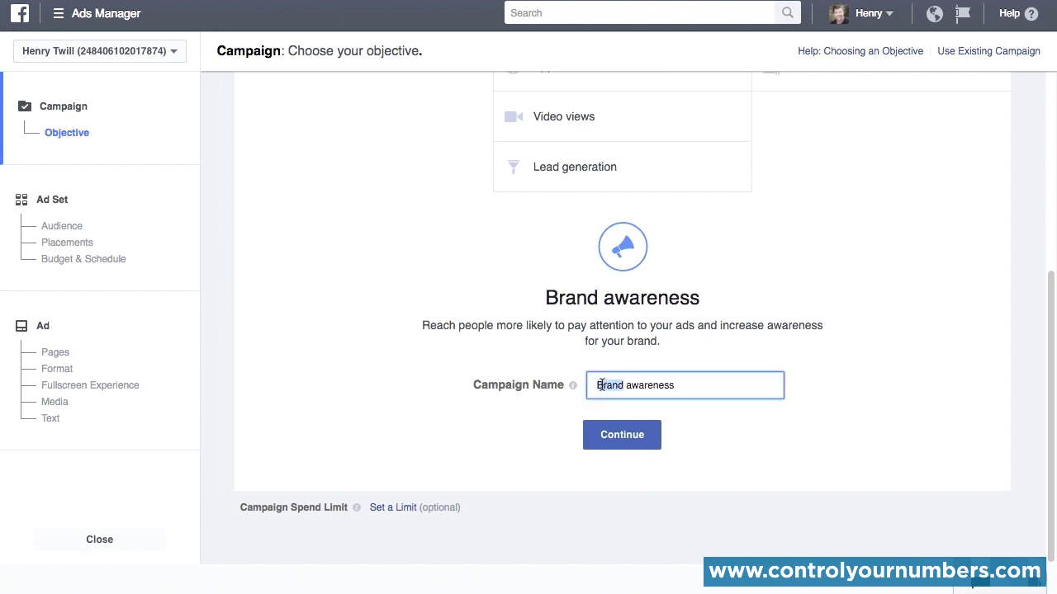
{"action": "triple_click", "coordinate": [603, 385]}
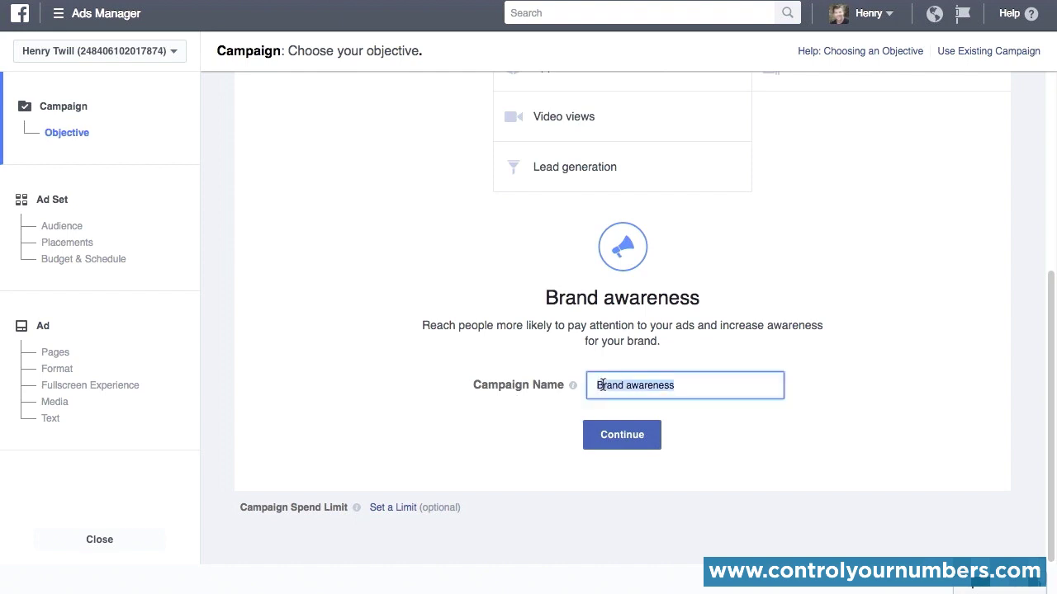
{"action": "type", "text": "H+"}
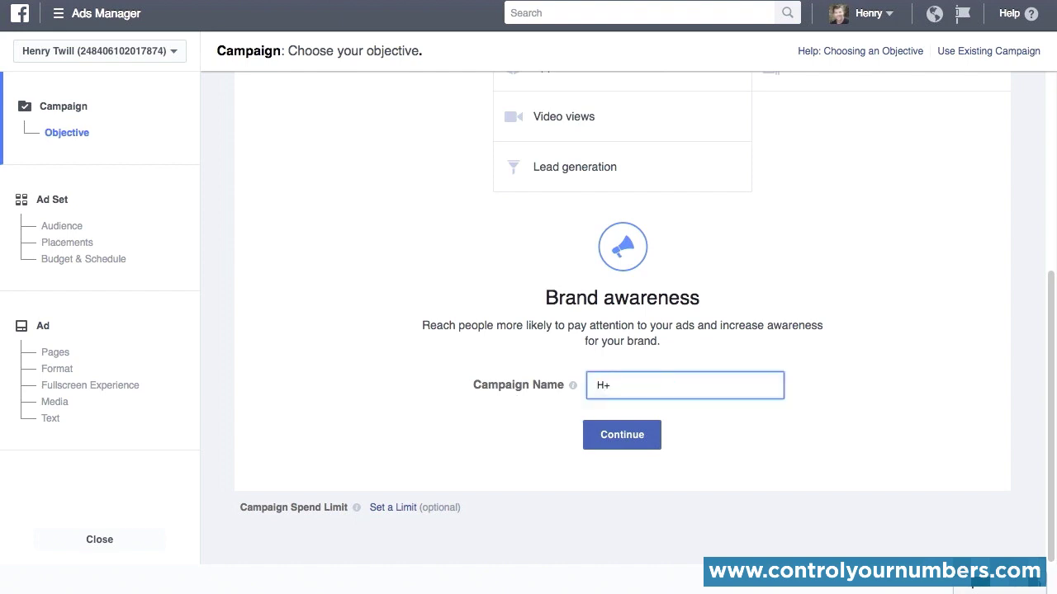
{"action": "type", "text": " Sports - Brand Awareness"}
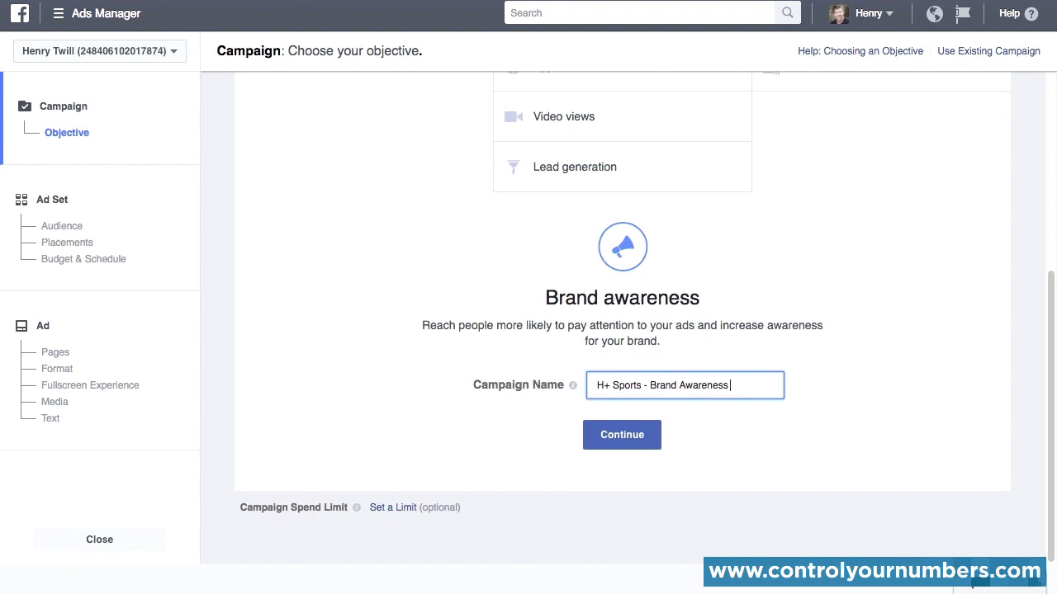
{"action": "type", "text": " - Date"}
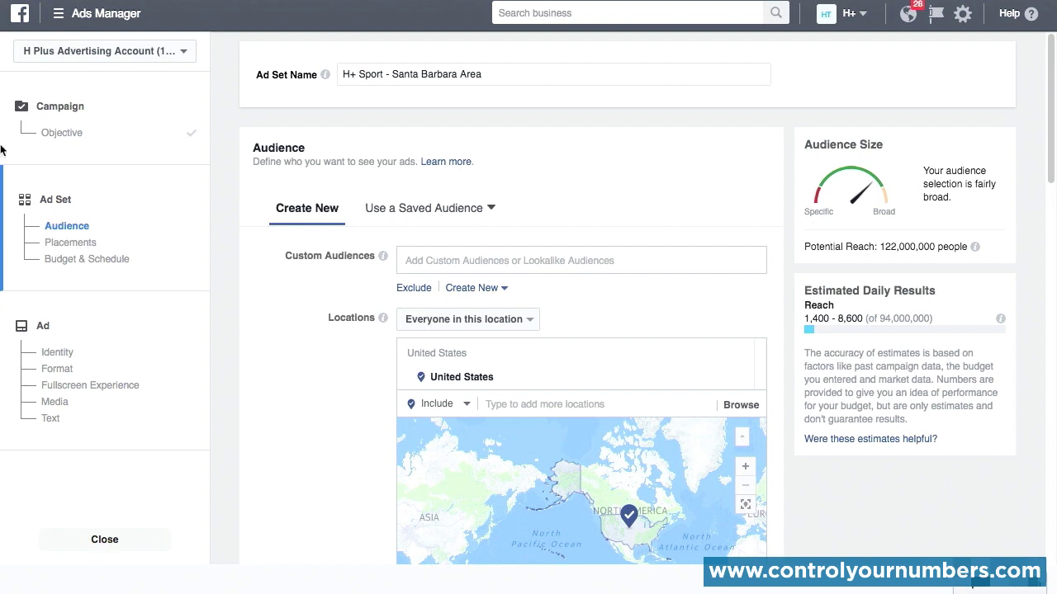
Step: Remove United States from the ad set's audience locations and add it back as an included country
{"action": "scroll", "coordinate": [222, 328], "scroll_direction": "down", "scroll_amount": 1}
{"action": "scroll", "coordinate": [221, 328], "scroll_direction": "down", "scroll_amount": 1}
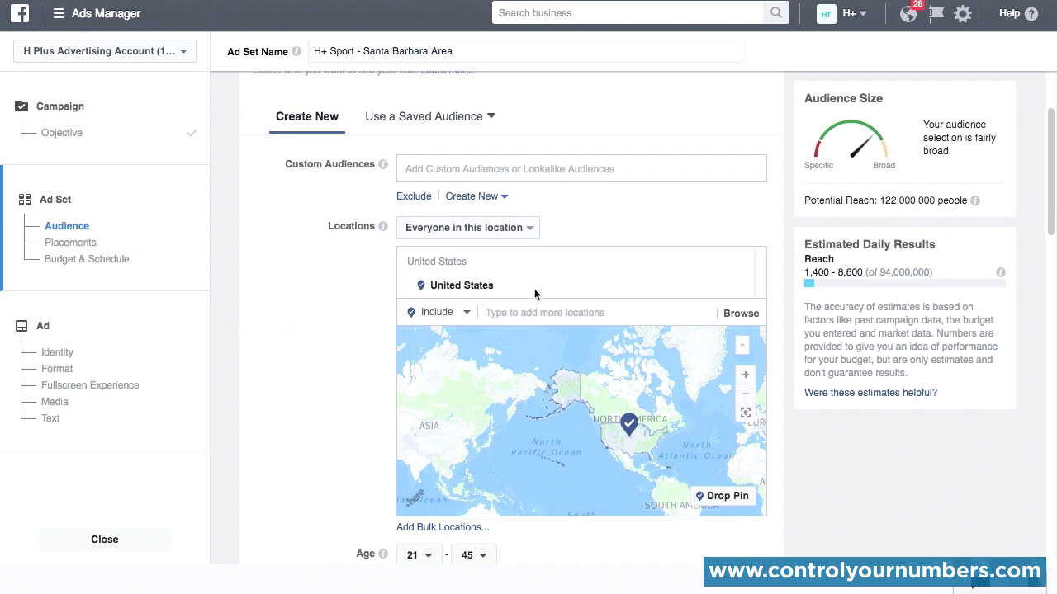
{"action": "left_click", "coordinate": [739, 285]}
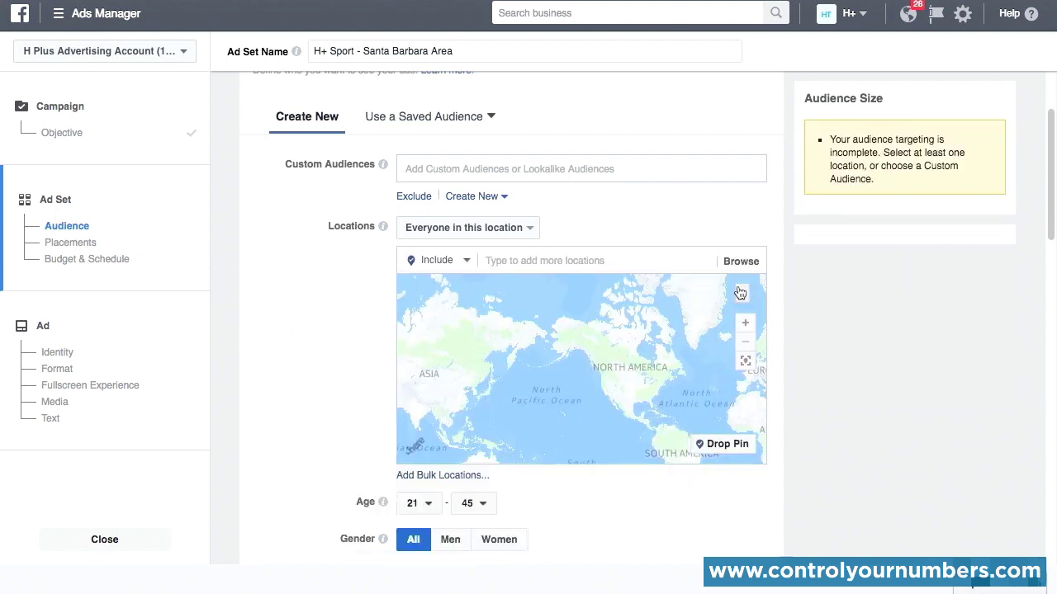
{"action": "left_click", "coordinate": [558, 260]}
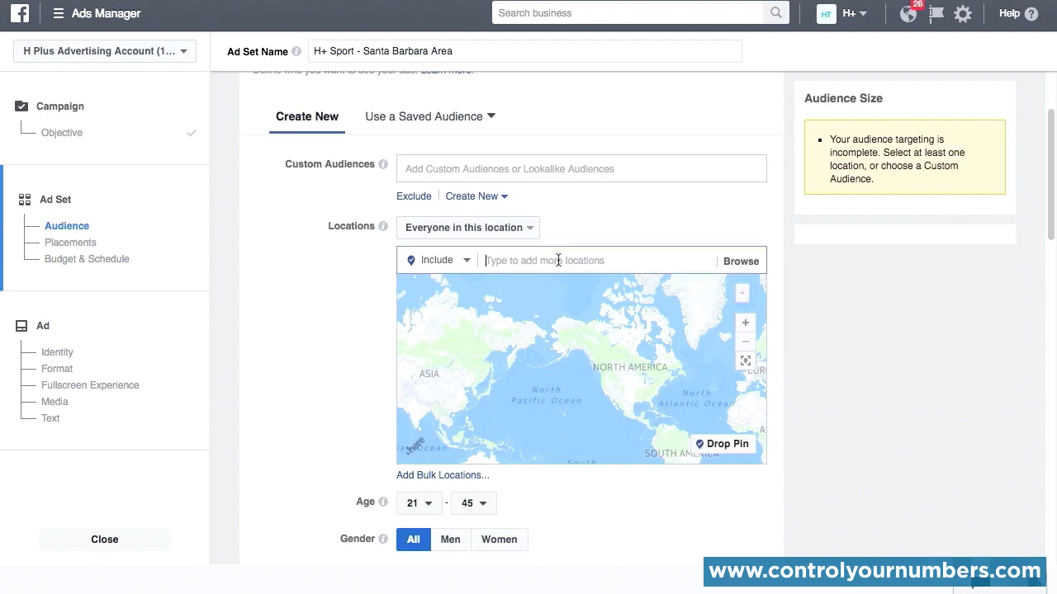
{"action": "type", "text": "uni"}
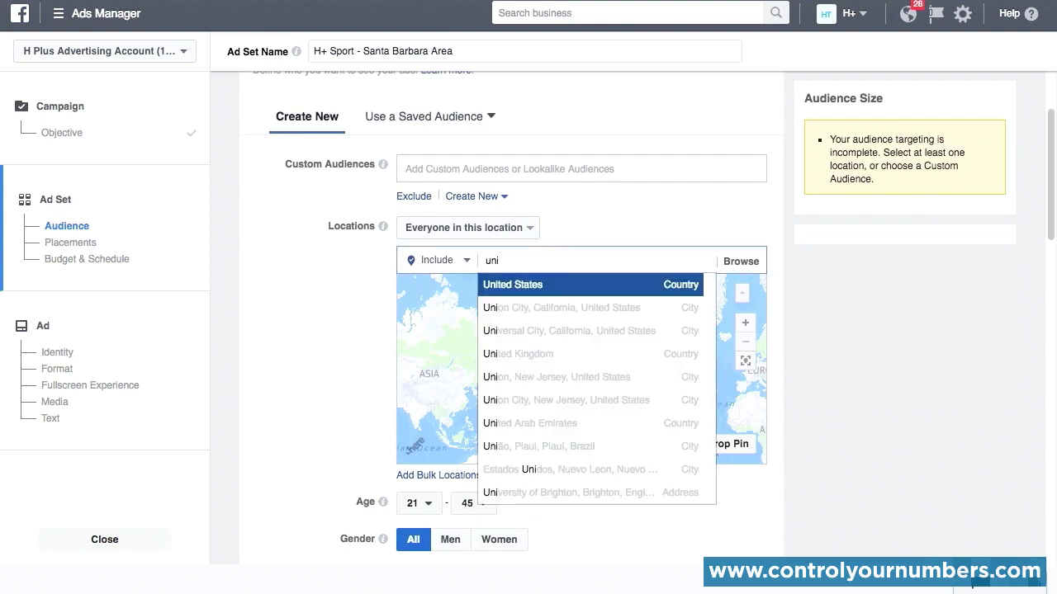
{"action": "left_click", "coordinate": [566, 285]}
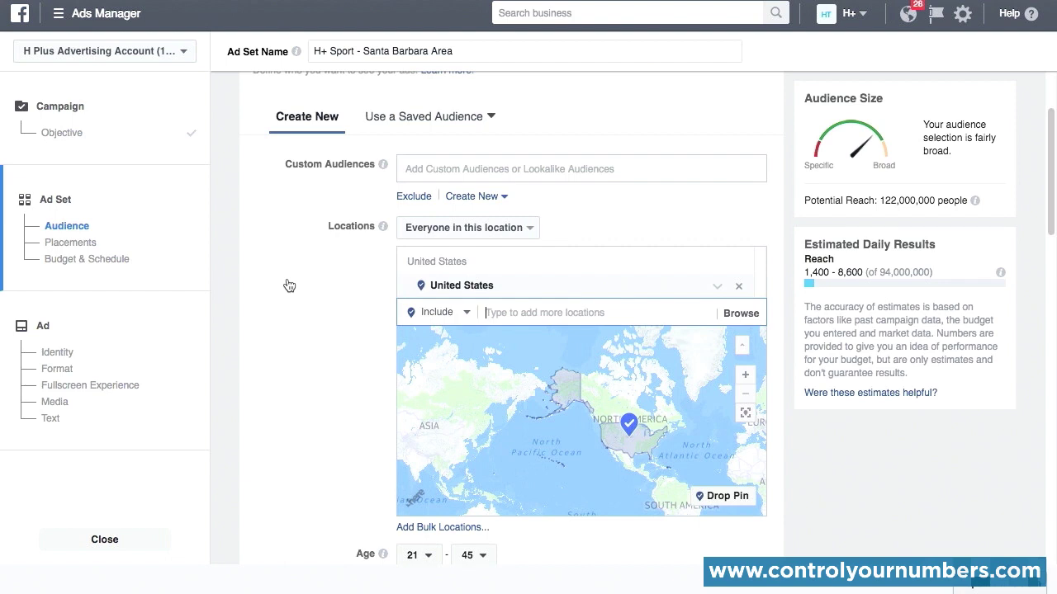
Step: Set the included audience location to Santa Barbara, California, and check the radius options for the city
{"action": "type", "text": "santa"}
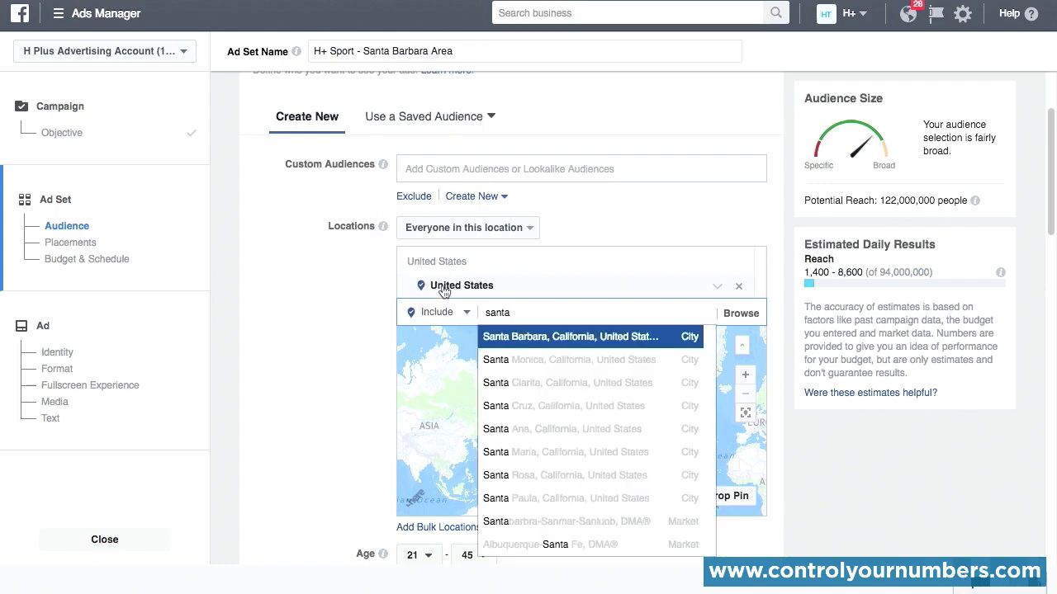
{"action": "left_click", "coordinate": [499, 337]}
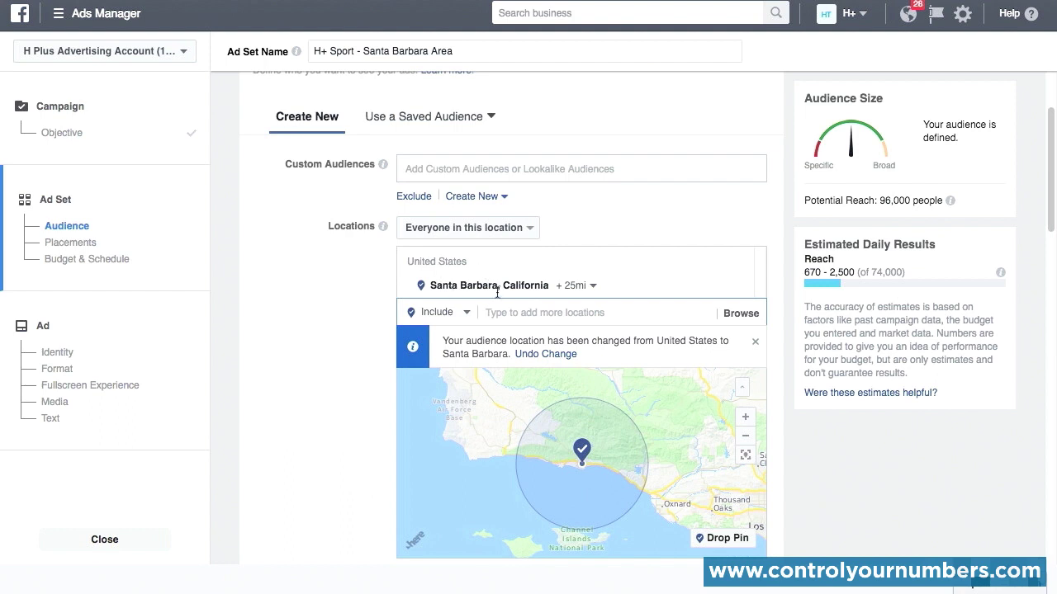
{"action": "left_click", "coordinate": [591, 285]}
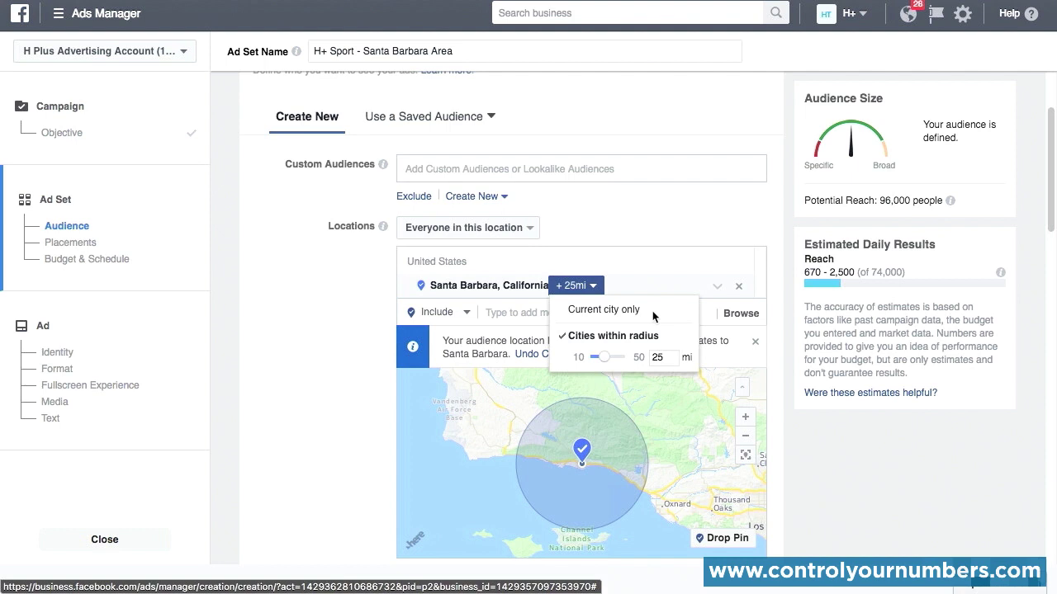
{"action": "left_click", "coordinate": [352, 331]}
Step: Exclude Goleta, California from the ad set's audience locations
{"action": "left_click", "coordinate": [459, 320]}
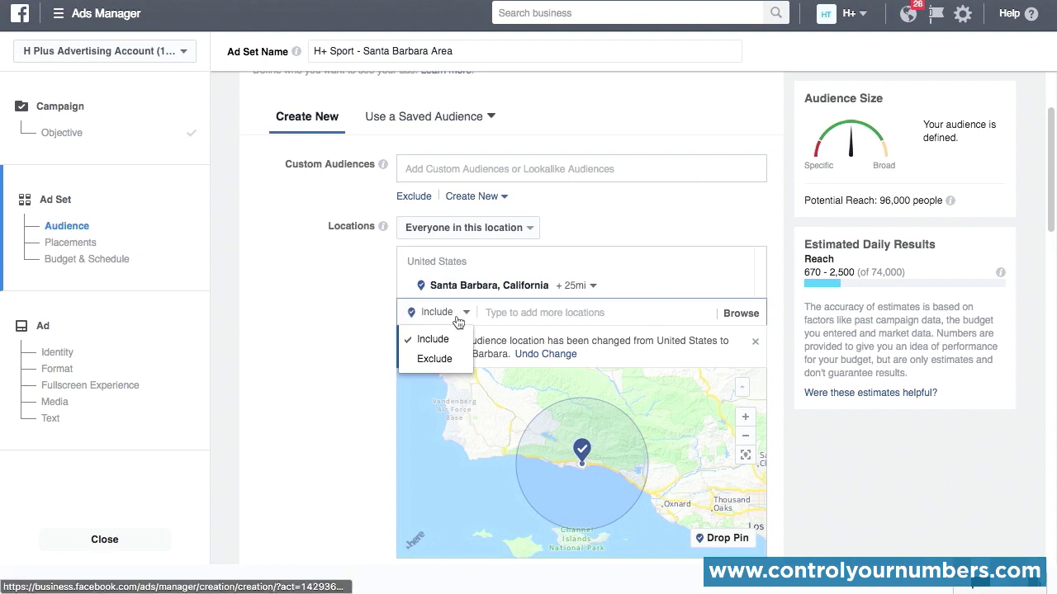
{"action": "left_click", "coordinate": [432, 360]}
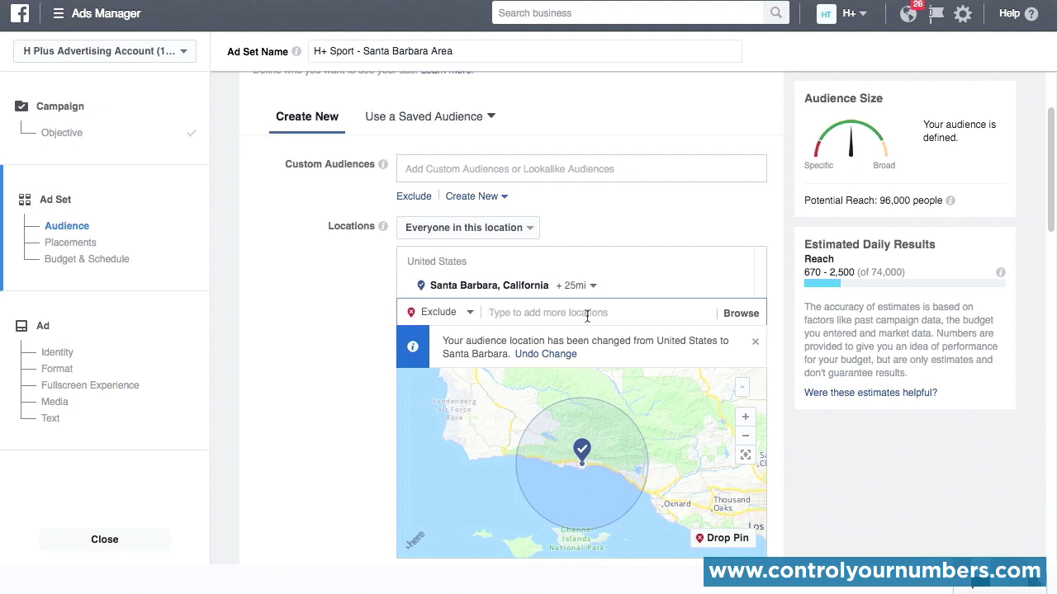
{"action": "type", "text": "gol"}
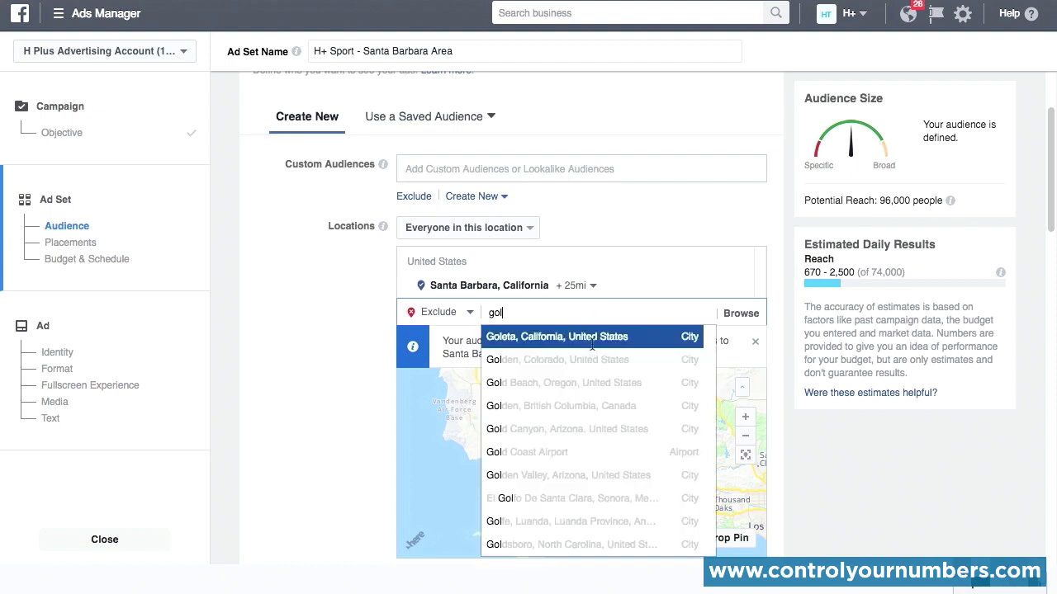
{"action": "left_click", "coordinate": [593, 337]}
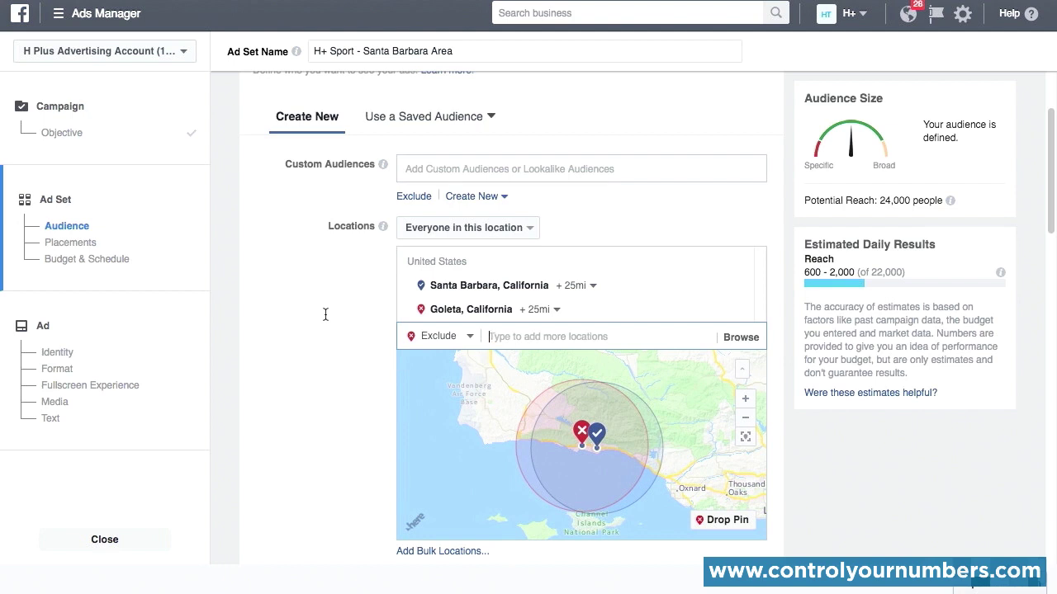
Step: Add the Demographics life event "Away from hometown" to the audience's detailed targeting
{"action": "scroll", "coordinate": [322, 318], "scroll_direction": "down", "scroll_amount": 7}
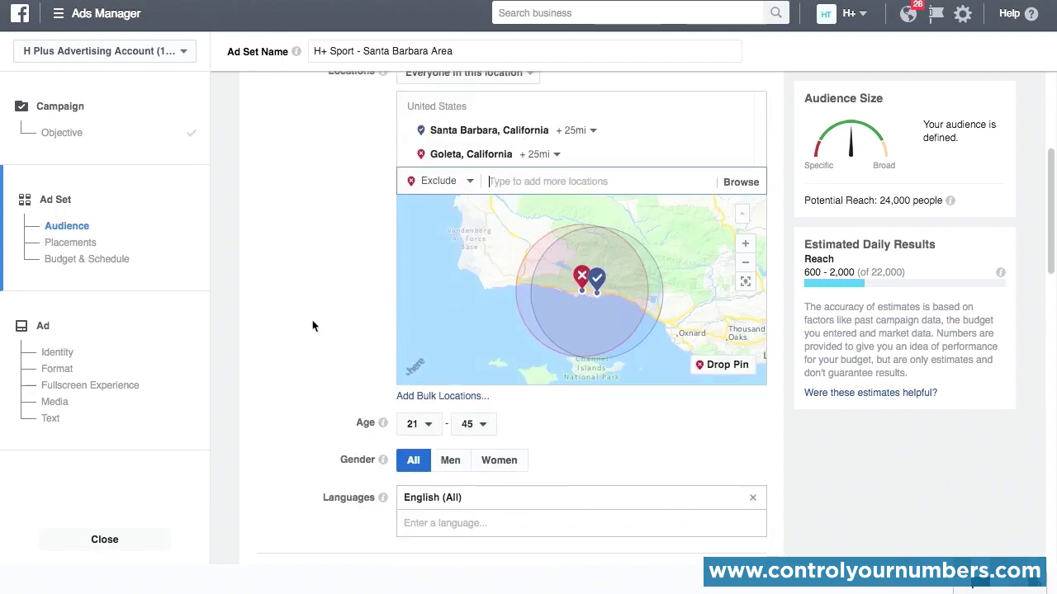
{"action": "scroll", "coordinate": [260, 330], "scroll_direction": "up", "scroll_amount": 1}
{"action": "scroll", "coordinate": [260, 336], "scroll_direction": "up", "scroll_amount": 1}
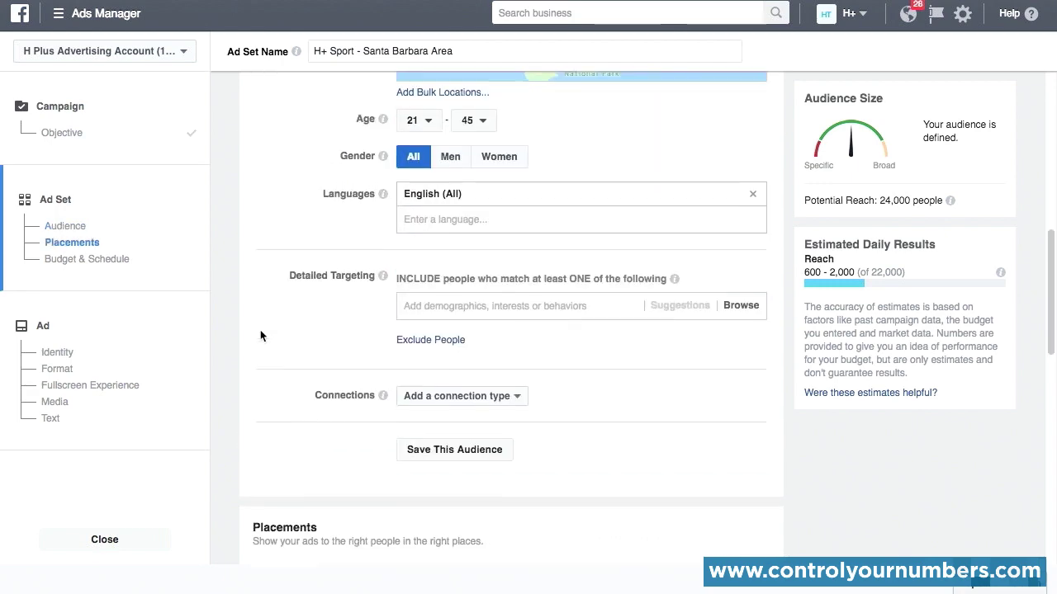
{"action": "scroll", "coordinate": [260, 336], "scroll_direction": "down", "scroll_amount": 1}
{"action": "scroll", "coordinate": [260, 336], "scroll_direction": "up", "scroll_amount": 1}
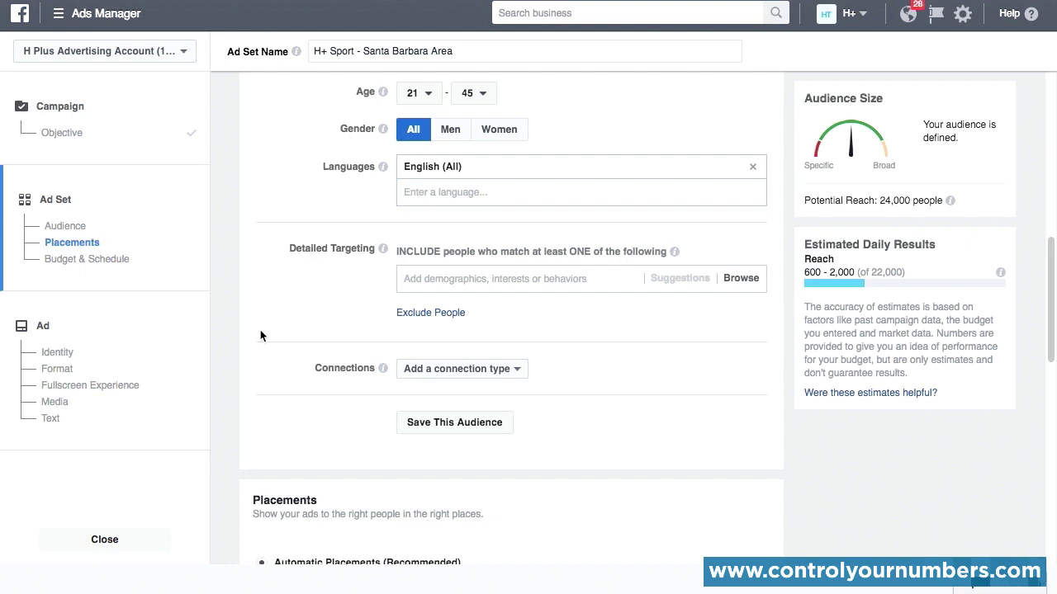
{"action": "left_click", "coordinate": [442, 281]}
{"action": "left_click", "coordinate": [405, 306]}
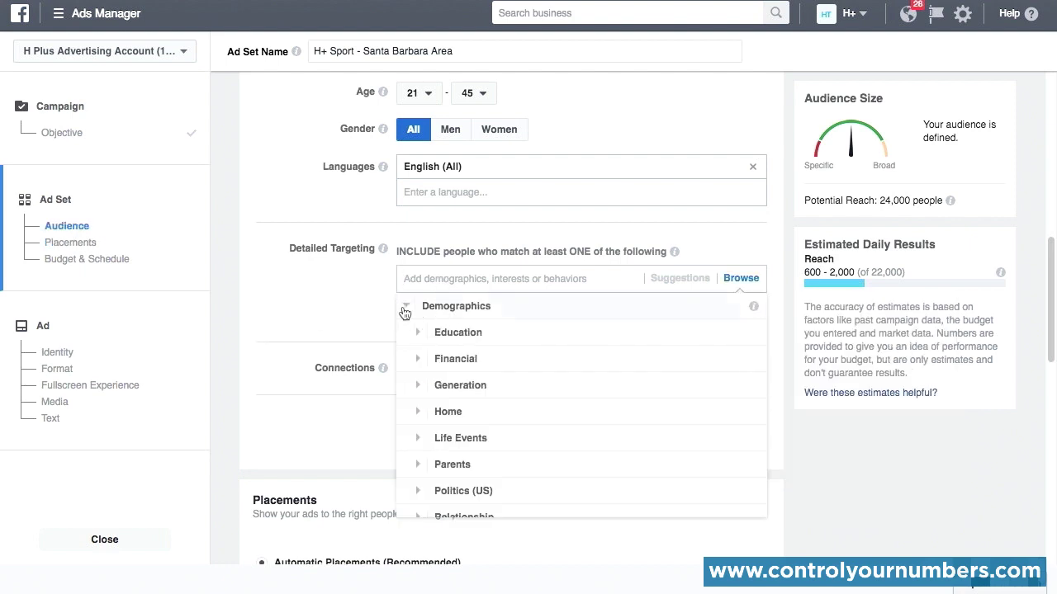
{"action": "left_click", "coordinate": [418, 439]}
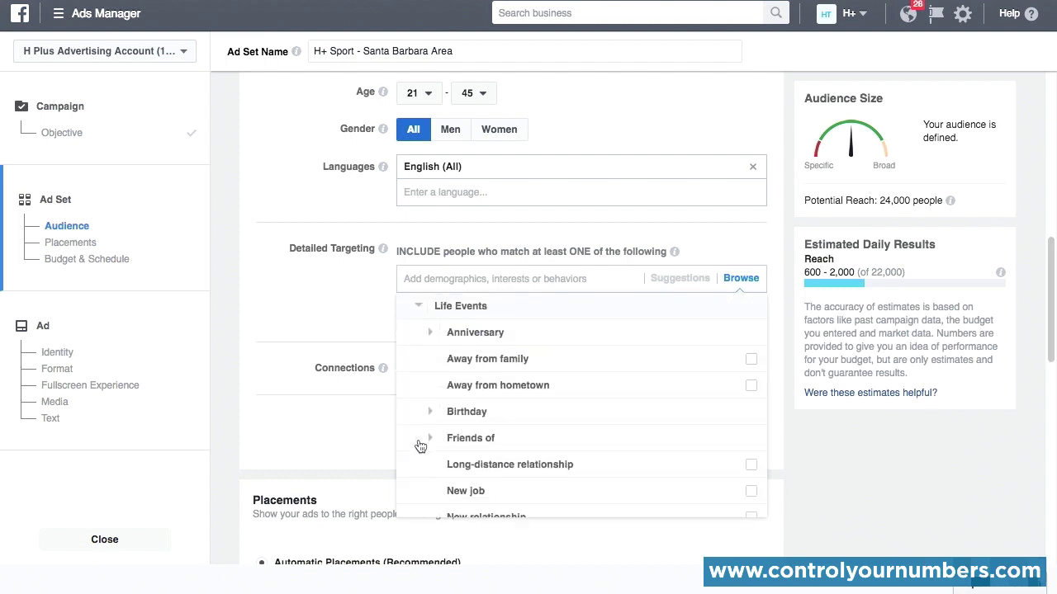
{"action": "left_click", "coordinate": [484, 390]}
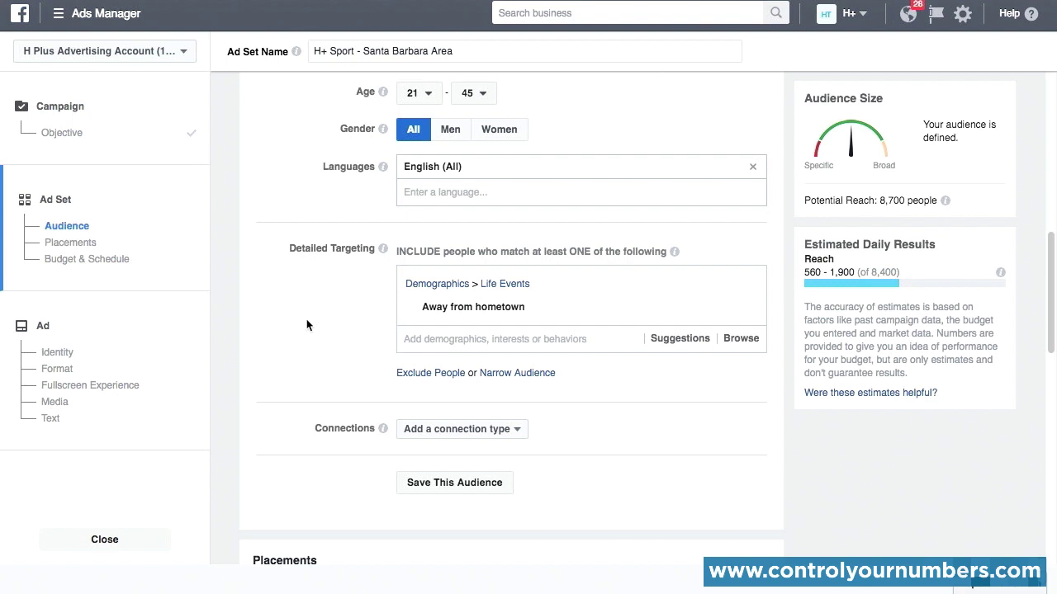
Step: Examine the detailed targeting suggestions and the interest categories, including the options under Fitness and wellness
{"action": "scroll", "coordinate": [1026, 147], "scroll_direction": "down", "scroll_amount": 3}
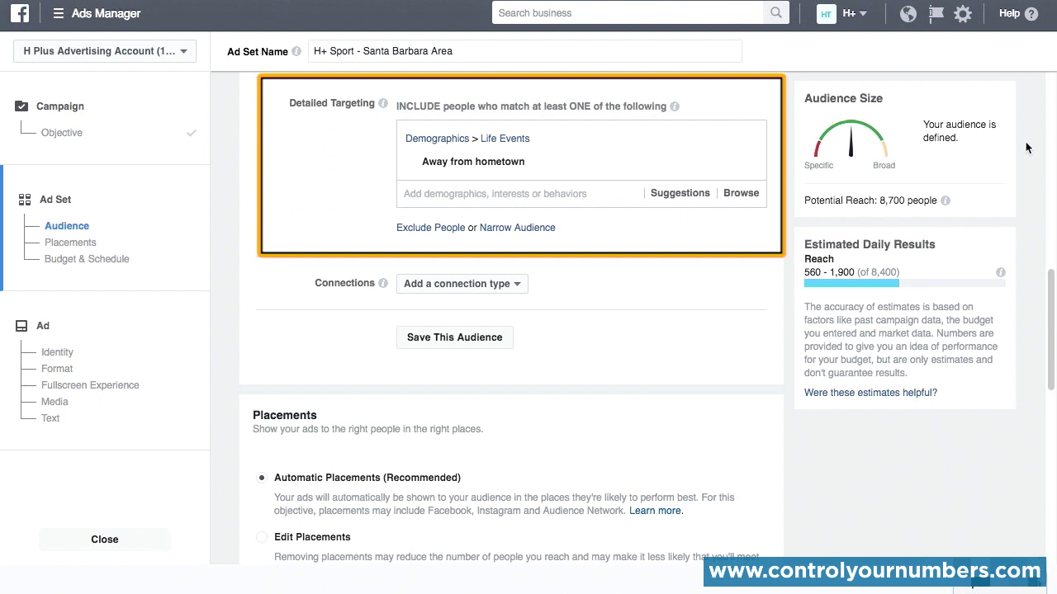
{"action": "left_click", "coordinate": [740, 194]}
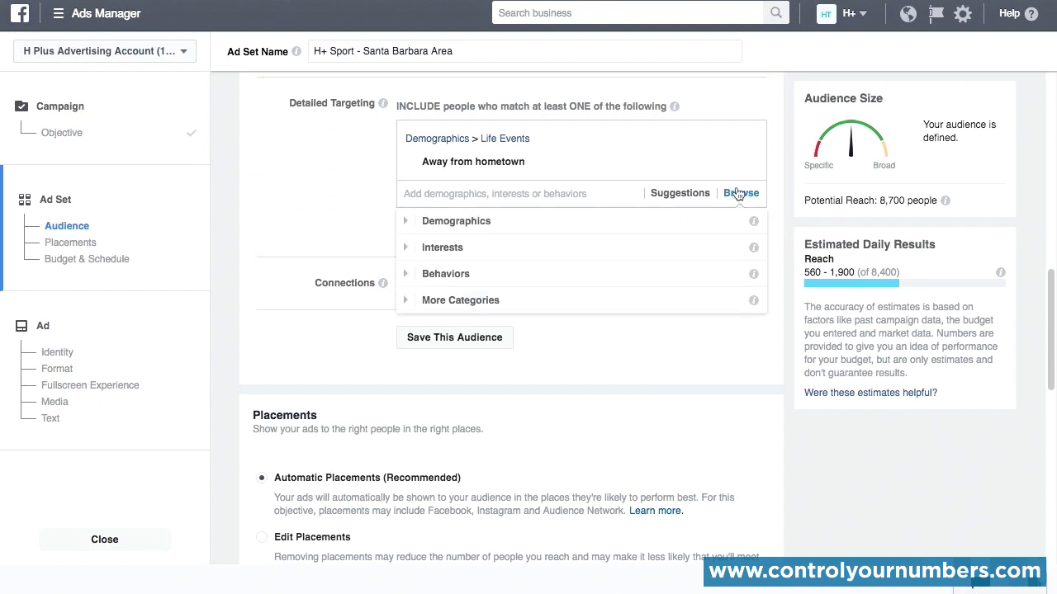
{"action": "left_click", "coordinate": [404, 247]}
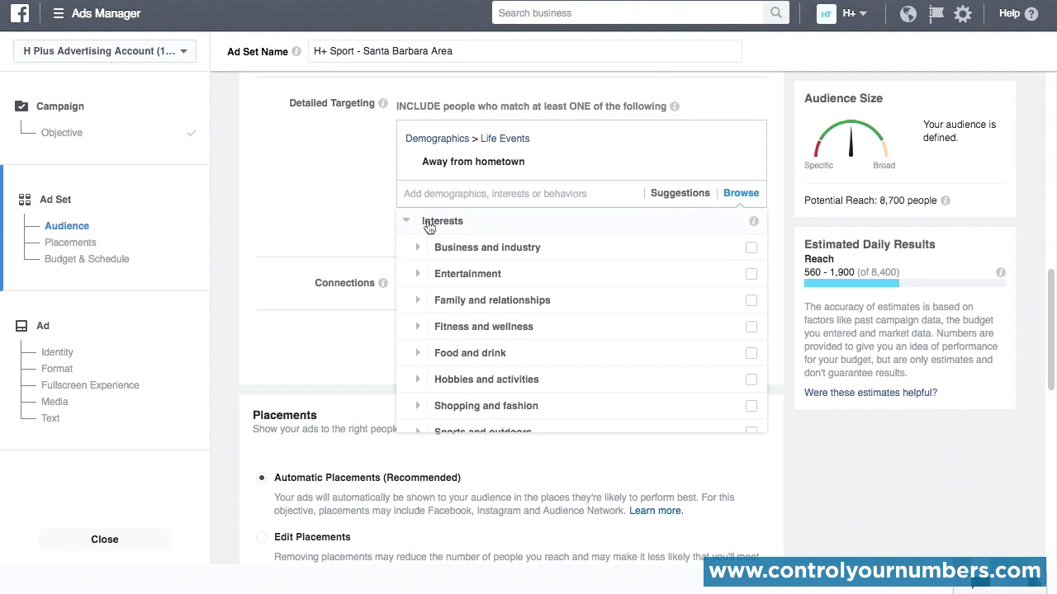
{"action": "left_click", "coordinate": [443, 193]}
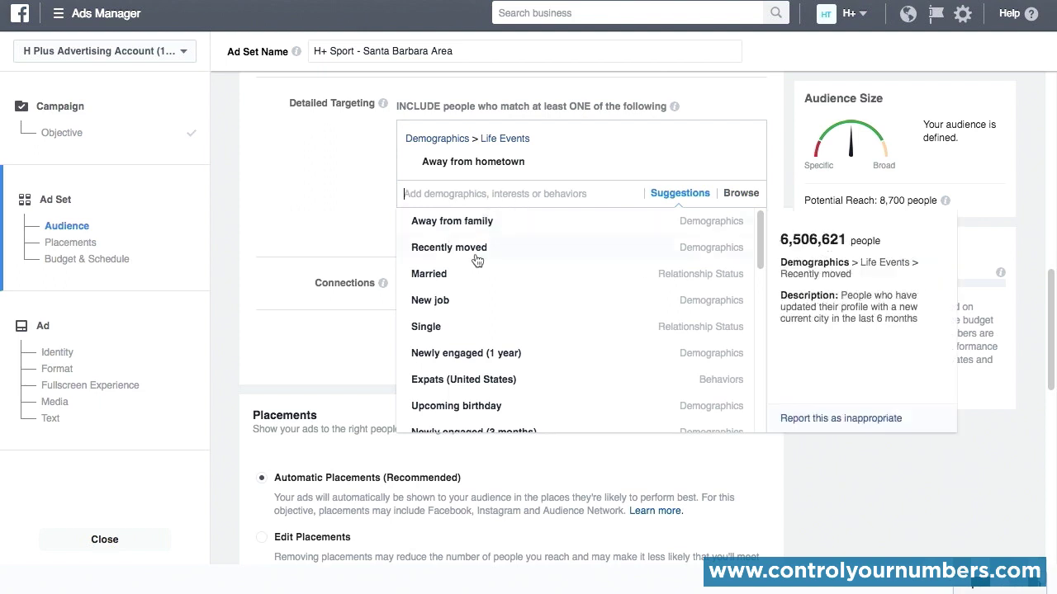
{"action": "left_click", "coordinate": [740, 195]}
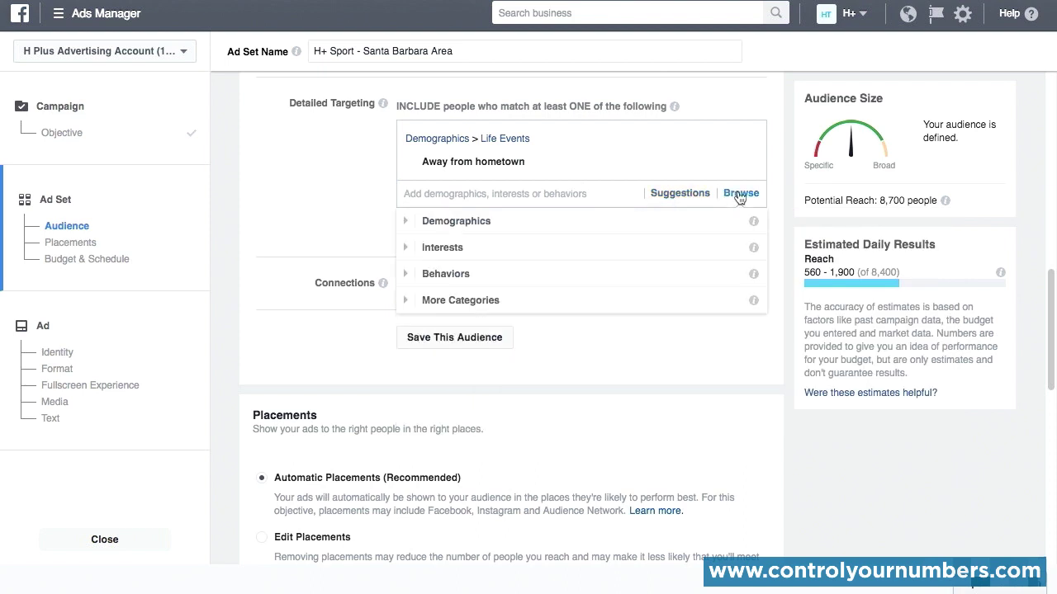
{"action": "left_click", "coordinate": [405, 249]}
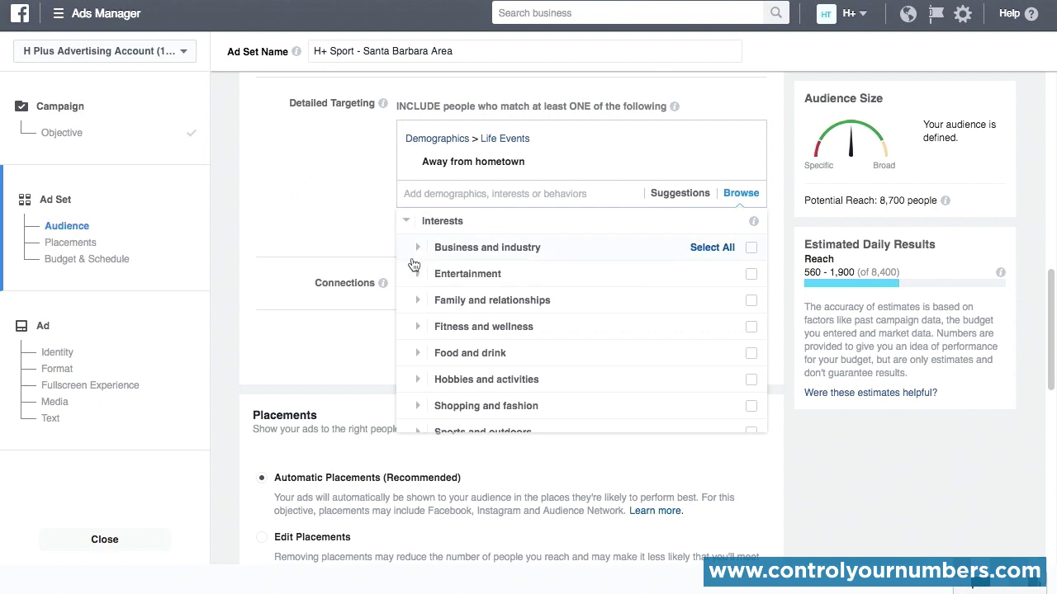
{"action": "left_click", "coordinate": [419, 327]}
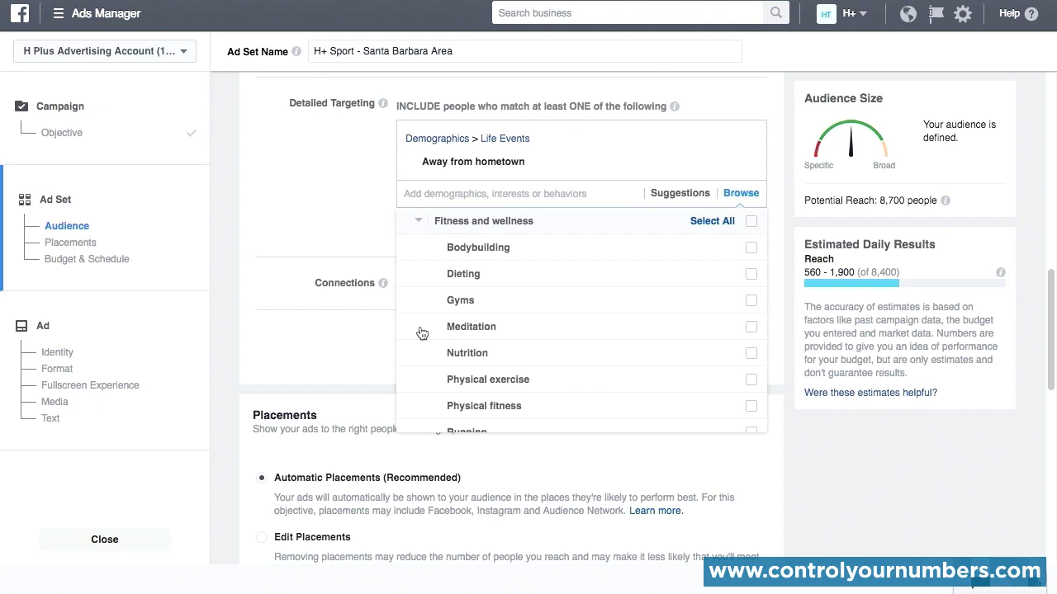
{"action": "mouse_move", "coordinate": [422, 332]}
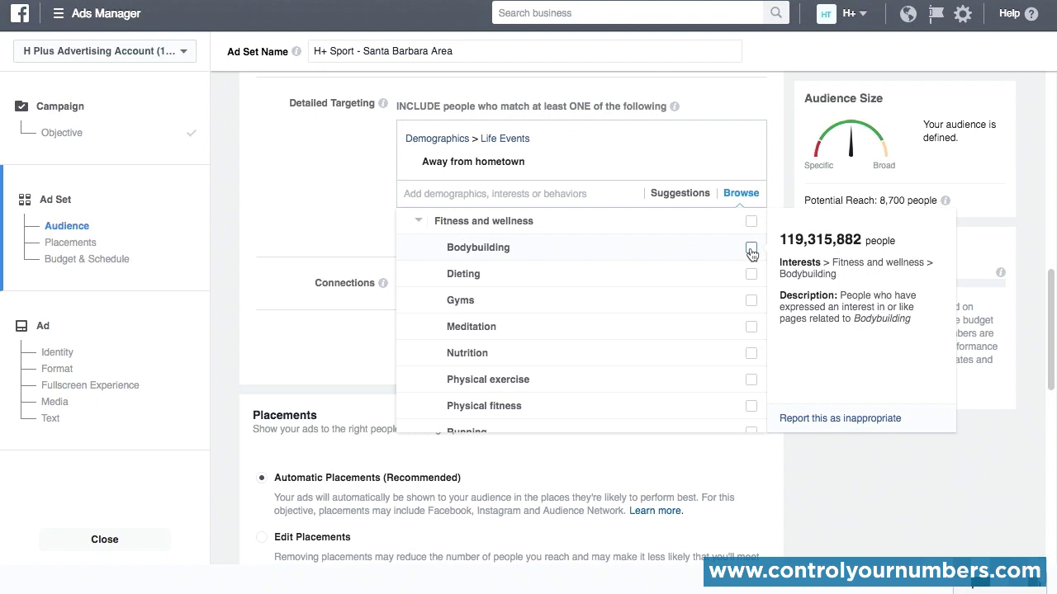
{"action": "left_click", "coordinate": [239, 204]}
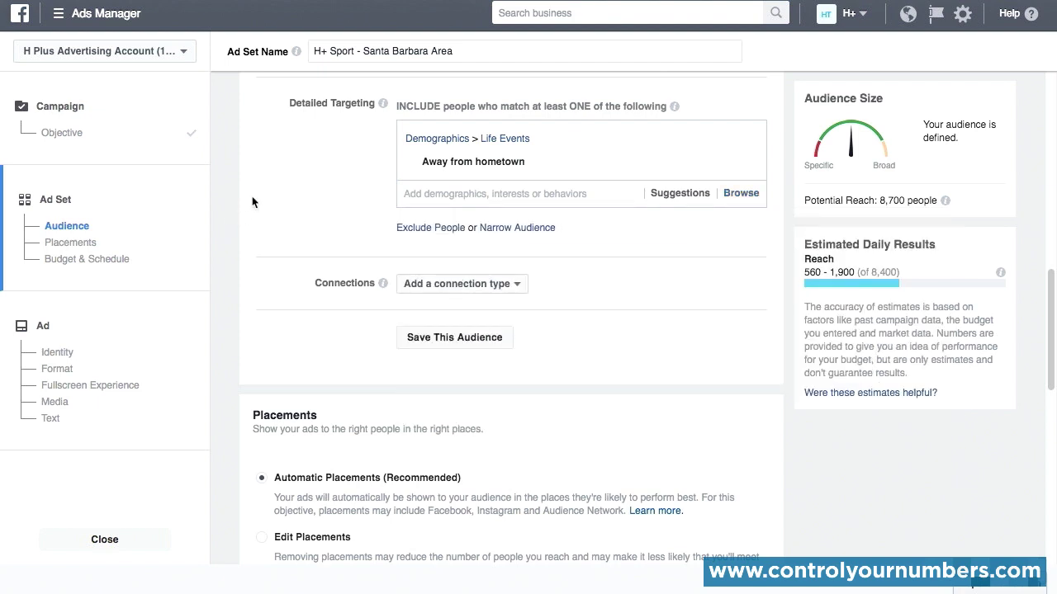
Step: Add the interests "Athlete" and "Running" (Fitness and wellness) to the audience's detailed targeting
{"action": "left_click", "coordinate": [424, 196]}
{"action": "type", "text": "athletes"}
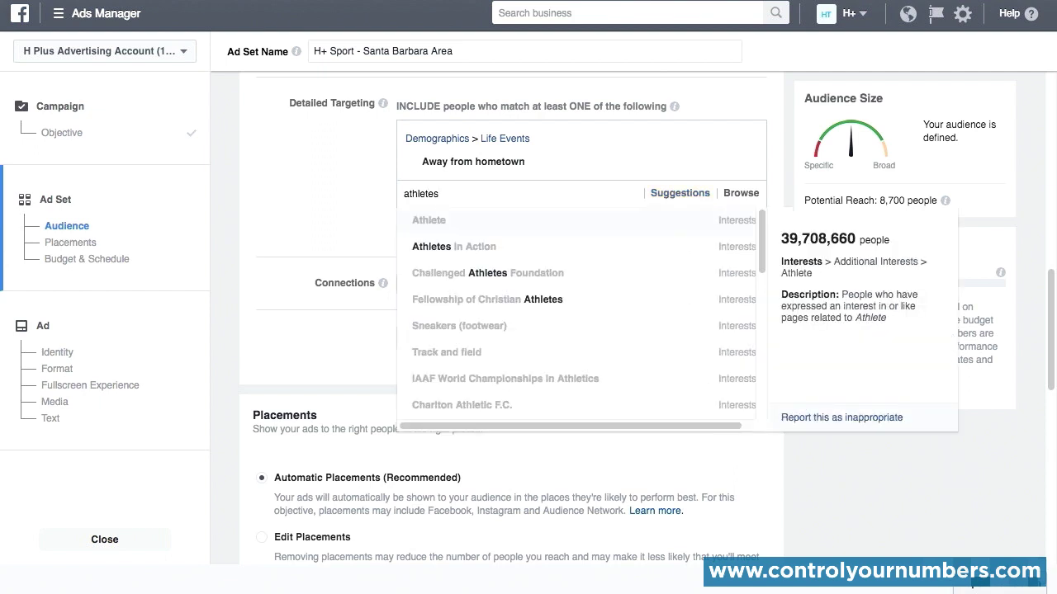
{"action": "left_click", "coordinate": [436, 221]}
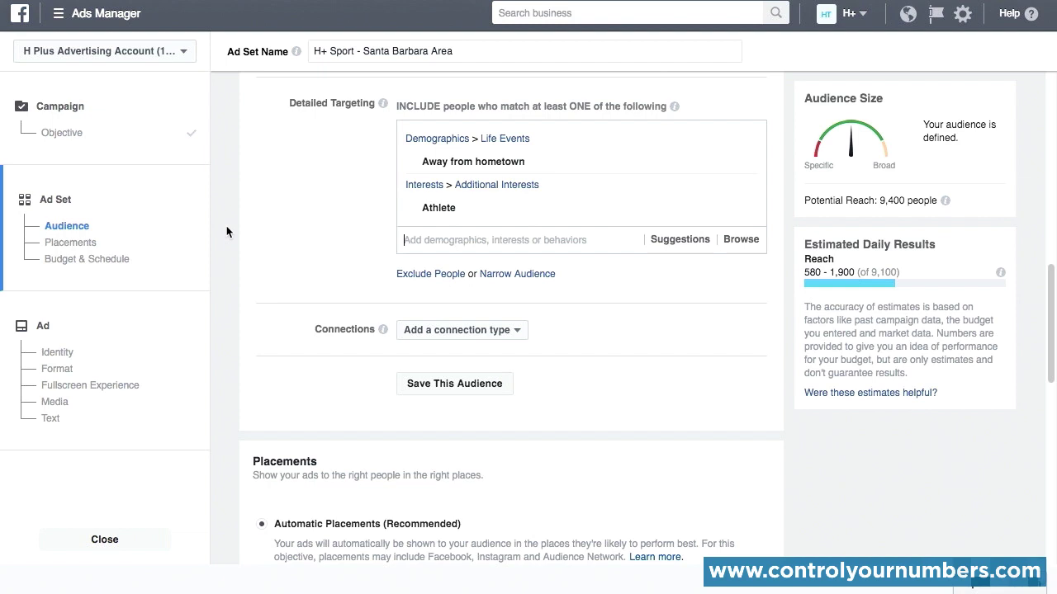
{"action": "type", "text": "running"}
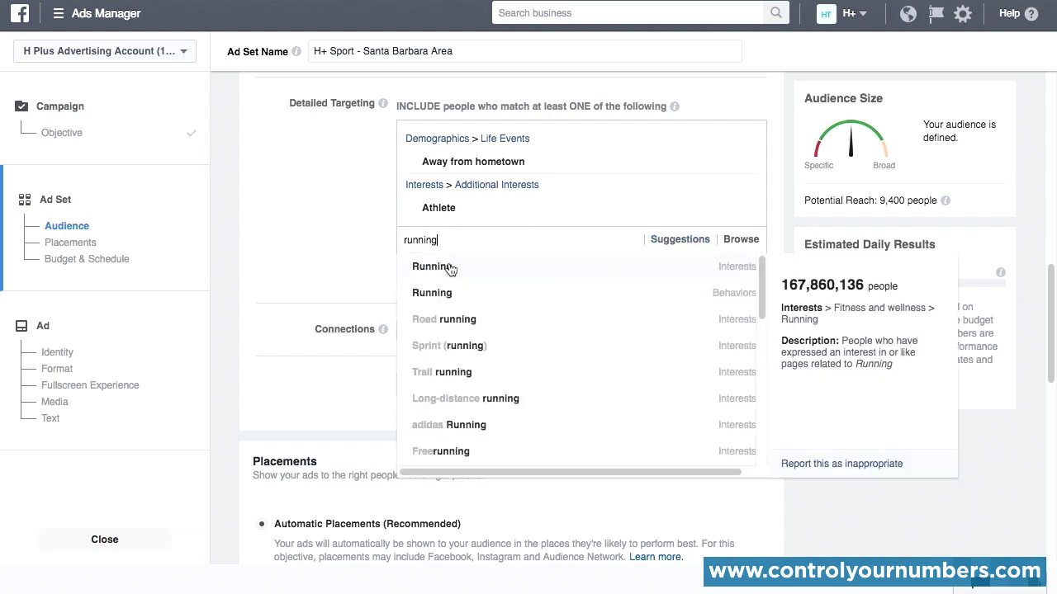
{"action": "left_click", "coordinate": [450, 267]}
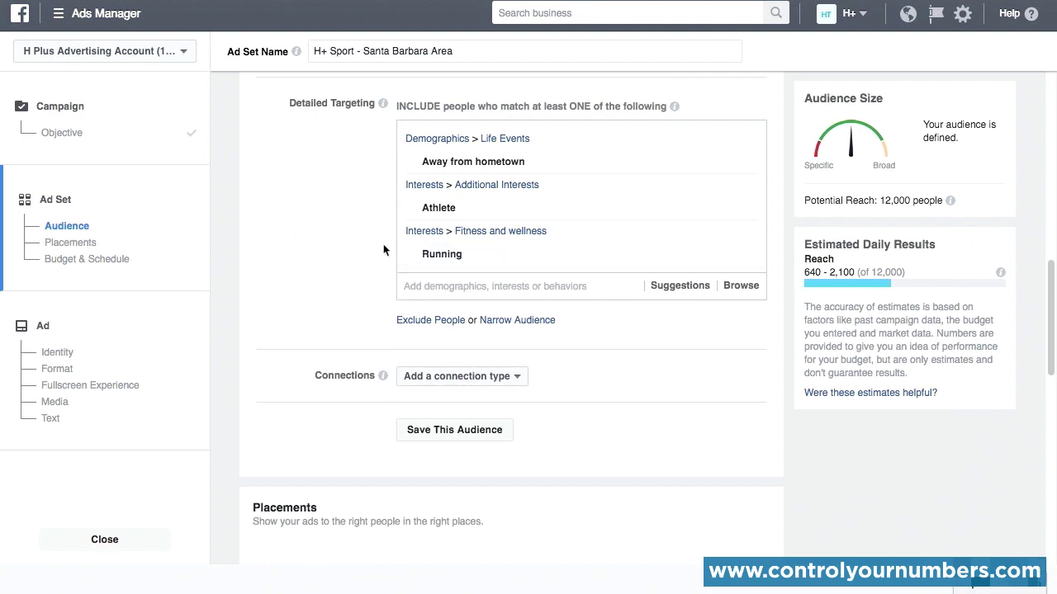
Step: Add the brand interests "Adidas" and "Powerade" to the audience's detailed targeting
{"action": "type", "text": "adid"}
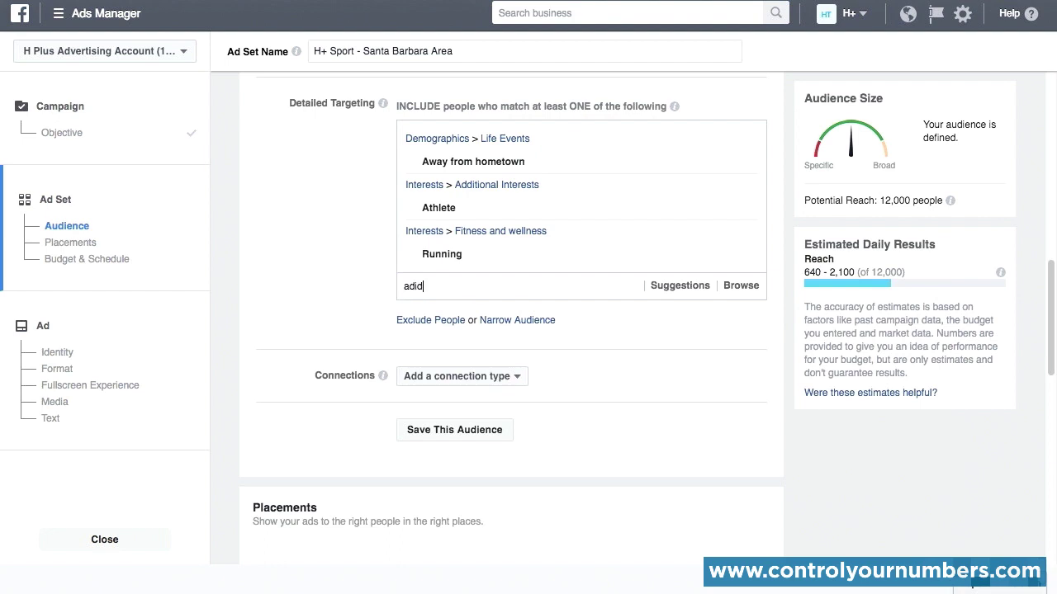
{"action": "left_click", "coordinate": [437, 319]}
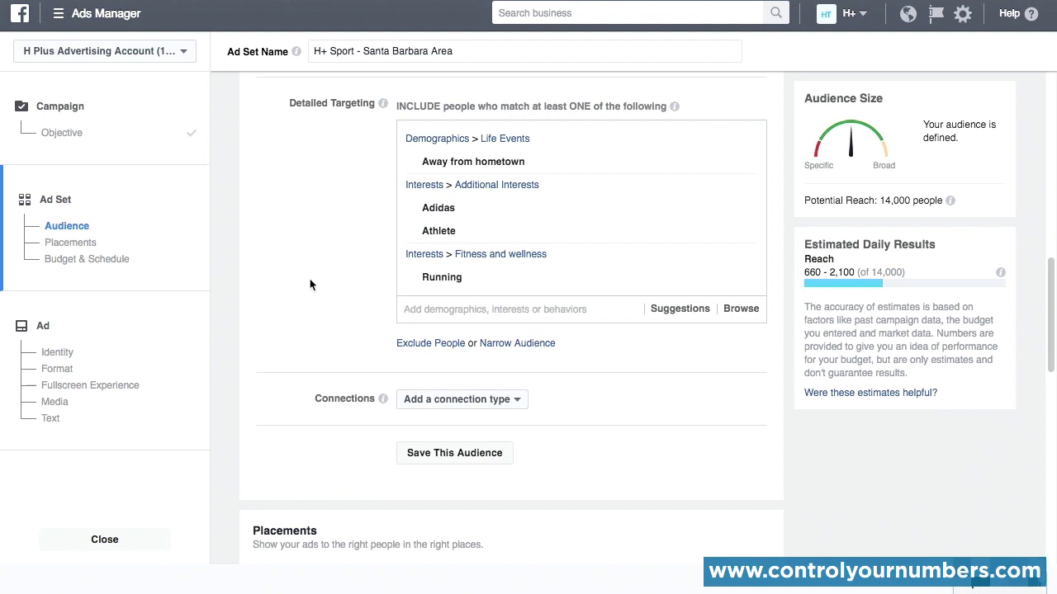
{"action": "type", "text": "powerade"}
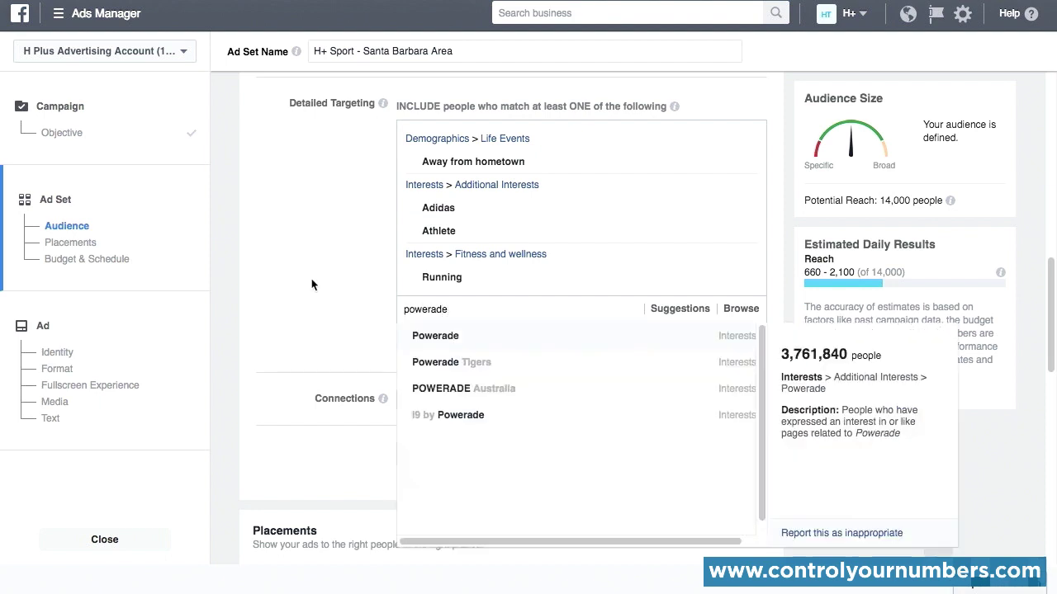
{"action": "left_click", "coordinate": [421, 337]}
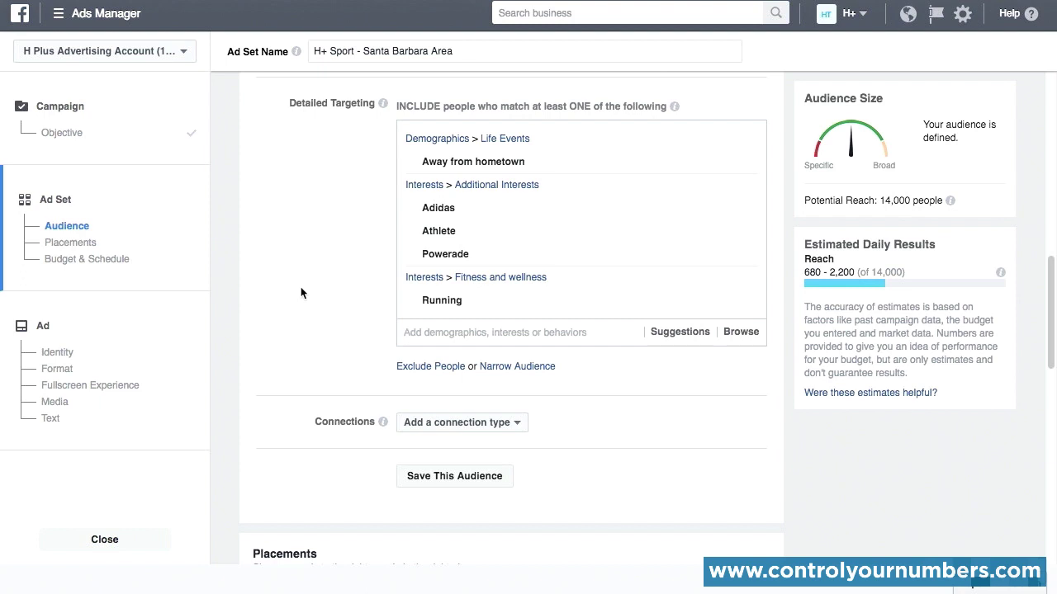
Step: Examine the detailed targeting suggestions and the Behaviors categories, including the options under Automotive
{"action": "scroll", "coordinate": [302, 293], "scroll_direction": "up", "scroll_amount": 1}
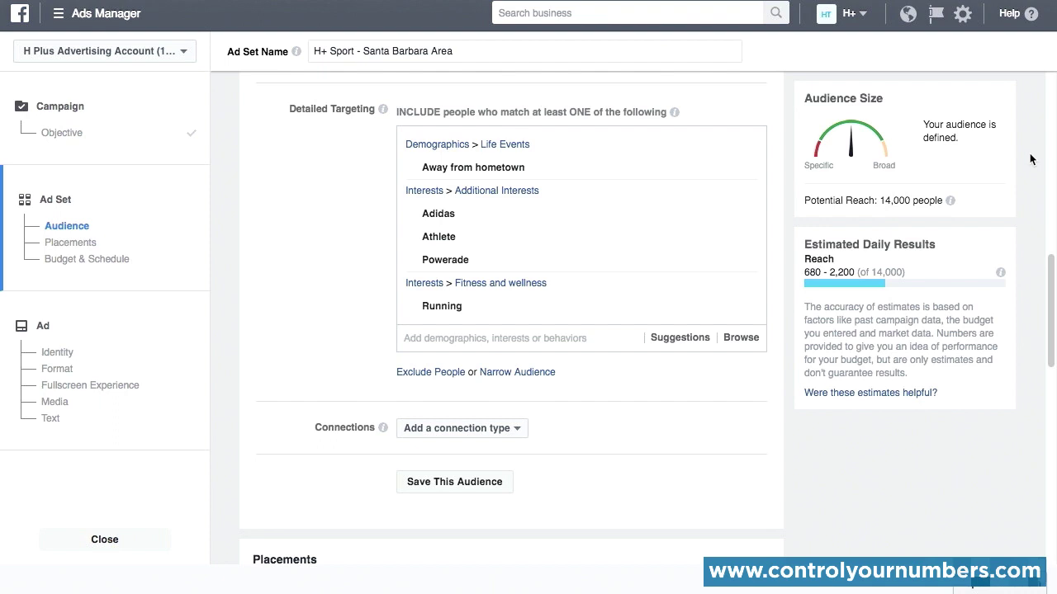
{"action": "left_click", "coordinate": [425, 340]}
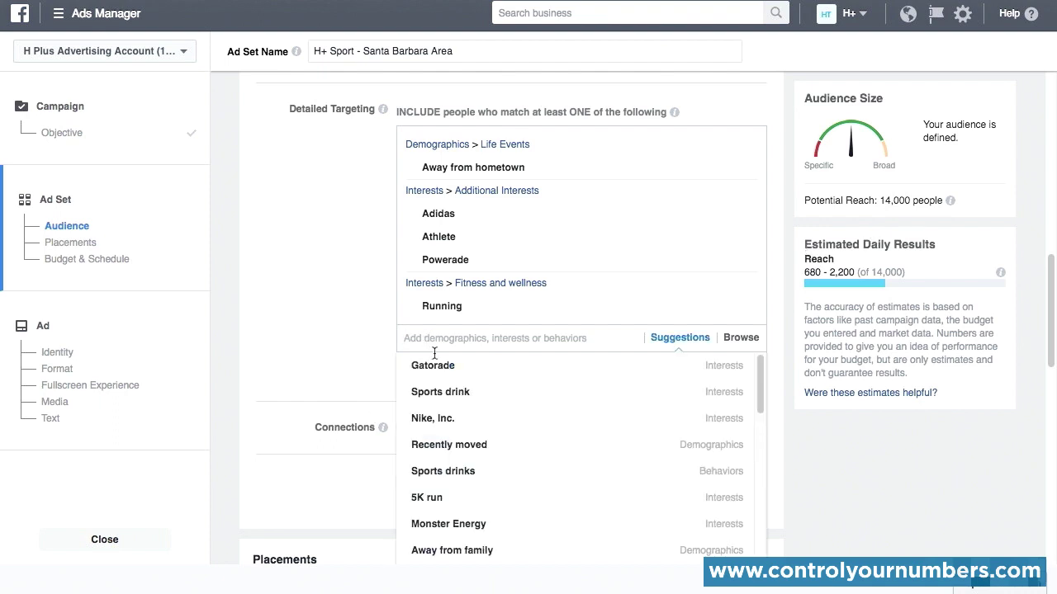
{"action": "left_click", "coordinate": [737, 340]}
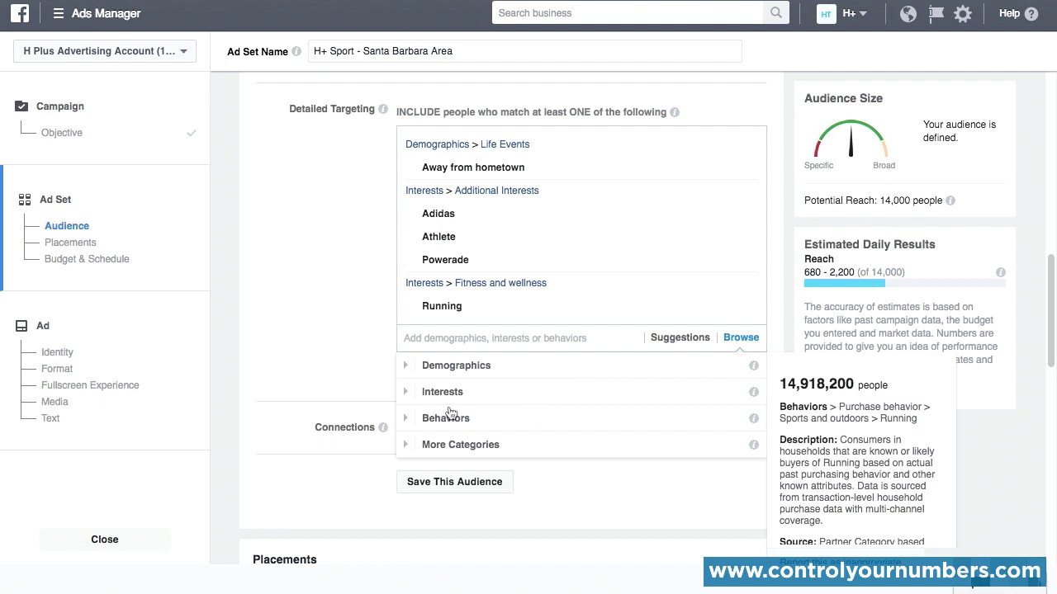
{"action": "left_click", "coordinate": [407, 419]}
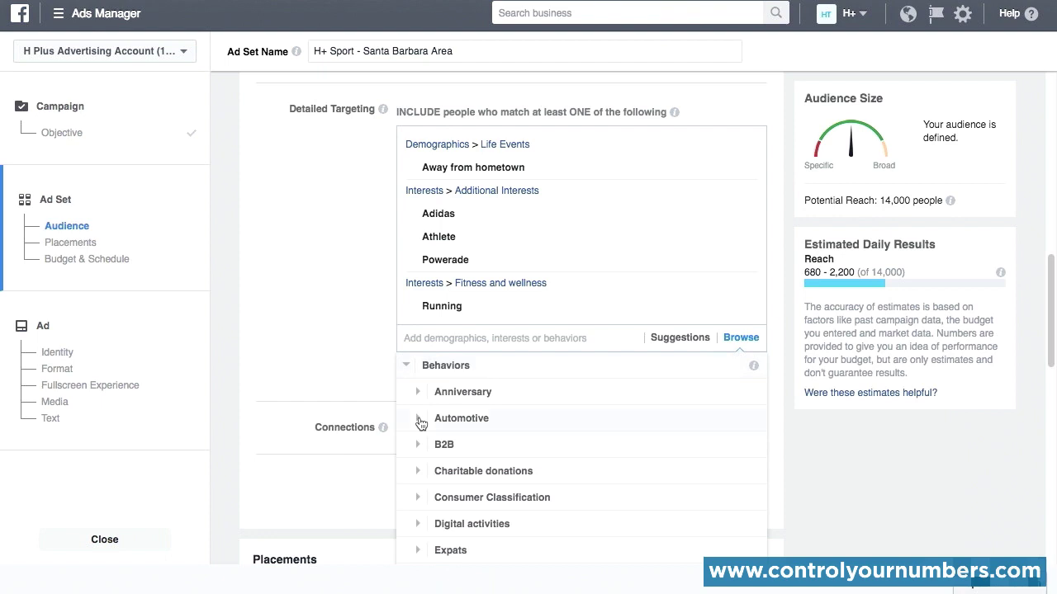
{"action": "left_click", "coordinate": [419, 420]}
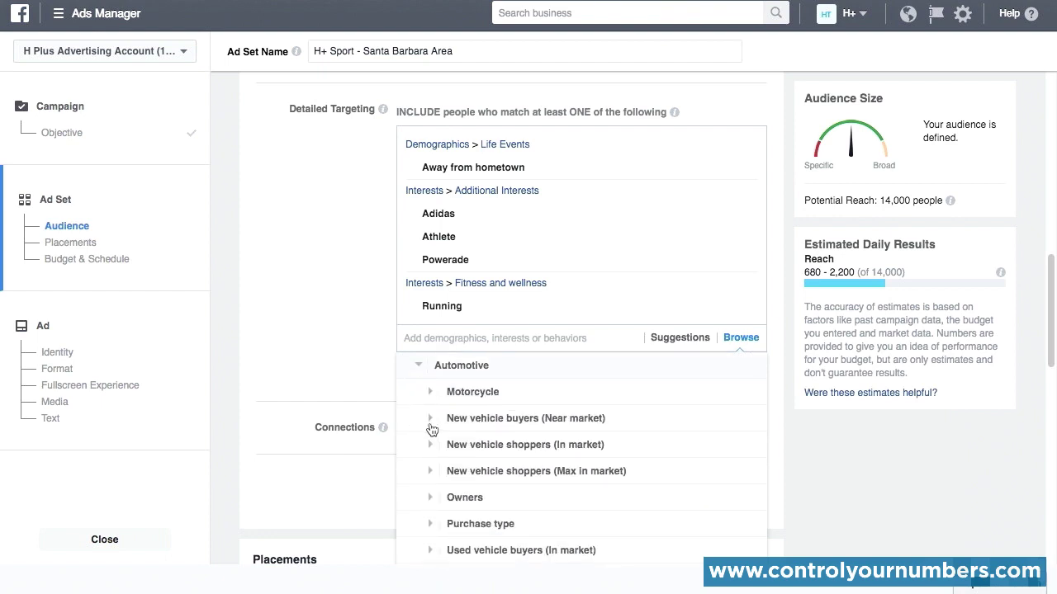
{"action": "left_click", "coordinate": [417, 366]}
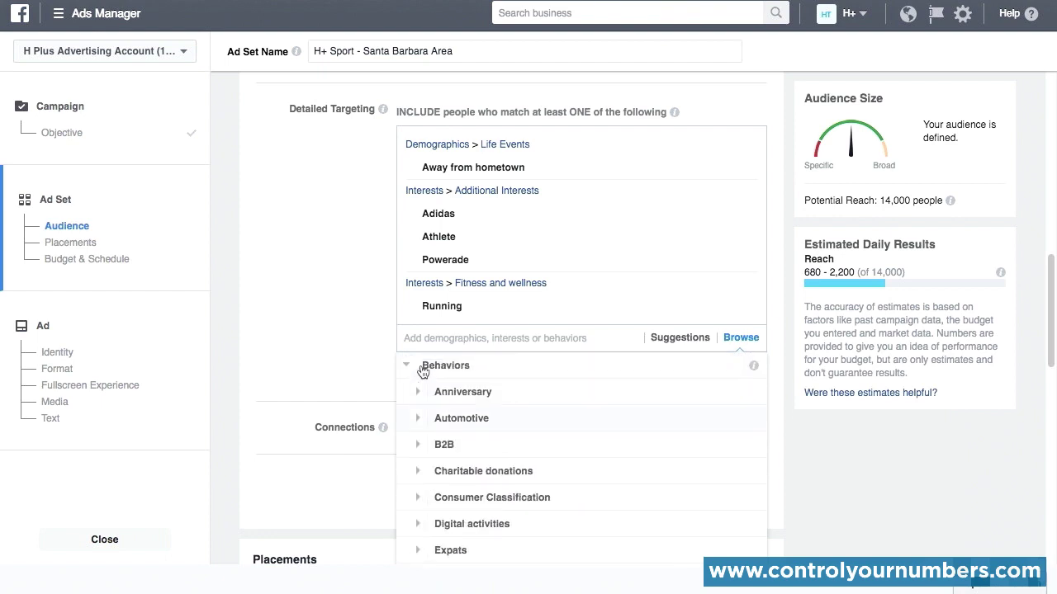
{"action": "left_click", "coordinate": [275, 353]}
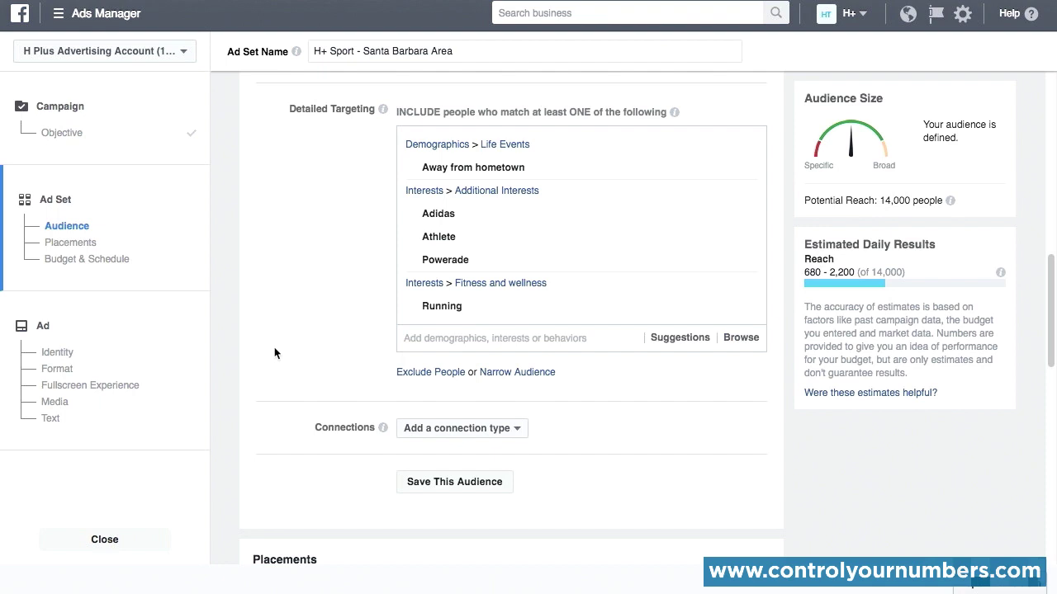
Step: Add the purchase behavior "Running" from Behaviors > Purchase behavior > Sports and outdoors to the detailed targeting
{"action": "left_click", "coordinate": [741, 338]}
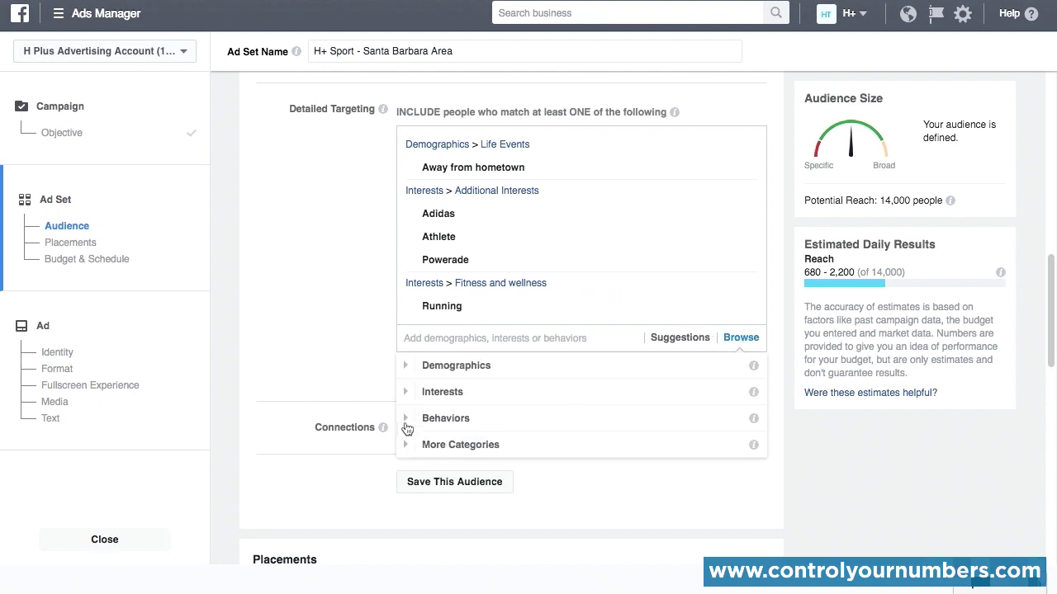
{"action": "left_click", "coordinate": [406, 422]}
{"action": "scroll", "coordinate": [443, 436], "scroll_direction": "down", "scroll_amount": 5}
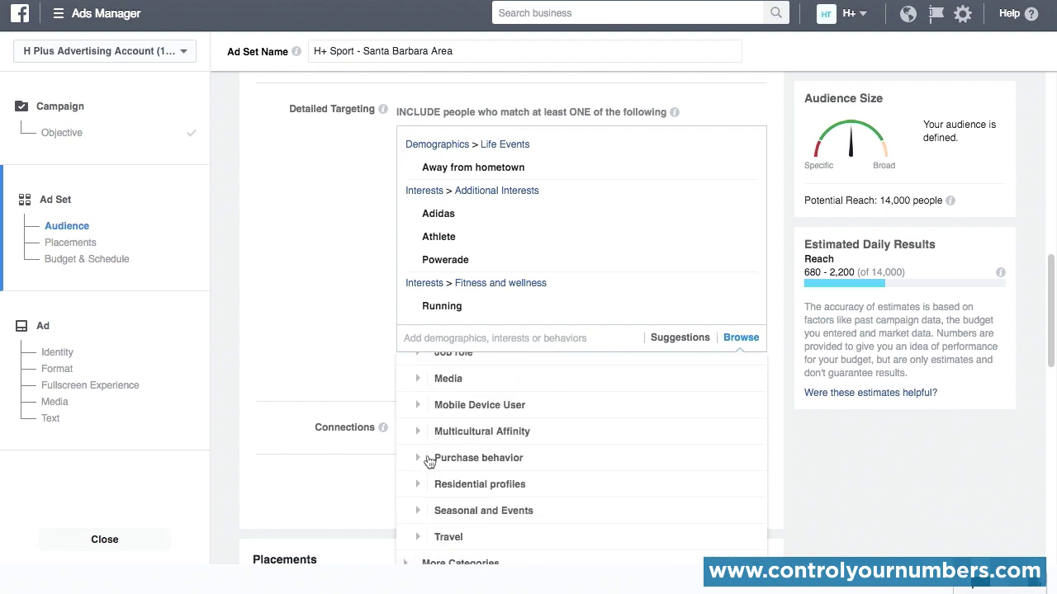
{"action": "left_click", "coordinate": [429, 458]}
{"action": "scroll", "coordinate": [428, 459], "scroll_direction": "down", "scroll_amount": 4}
{"action": "scroll", "coordinate": [426, 459], "scroll_direction": "down", "scroll_amount": 2}
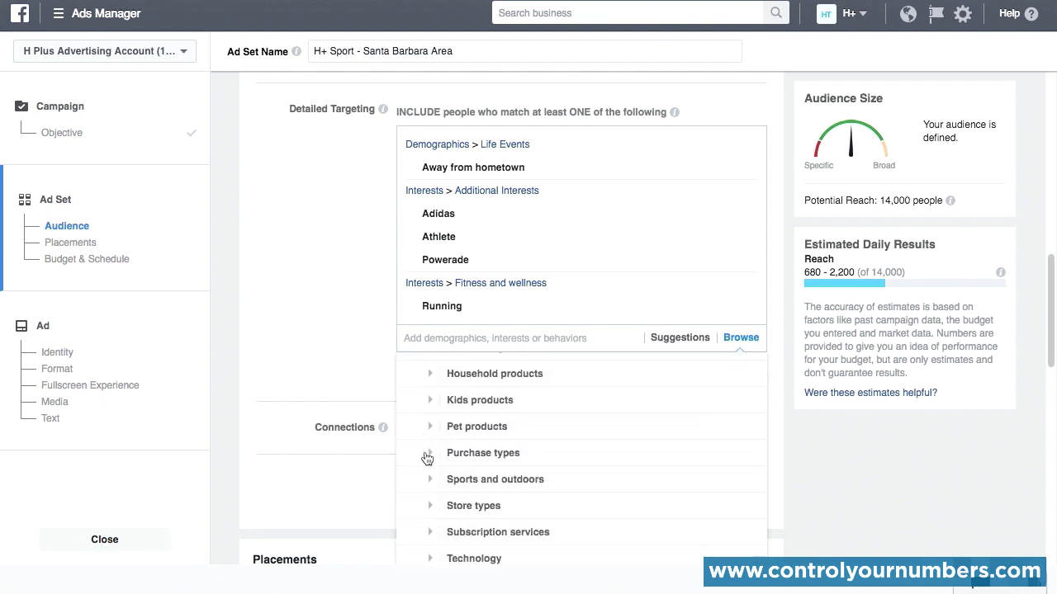
{"action": "left_click", "coordinate": [429, 480]}
{"action": "scroll", "coordinate": [430, 484], "scroll_direction": "down", "scroll_amount": 1}
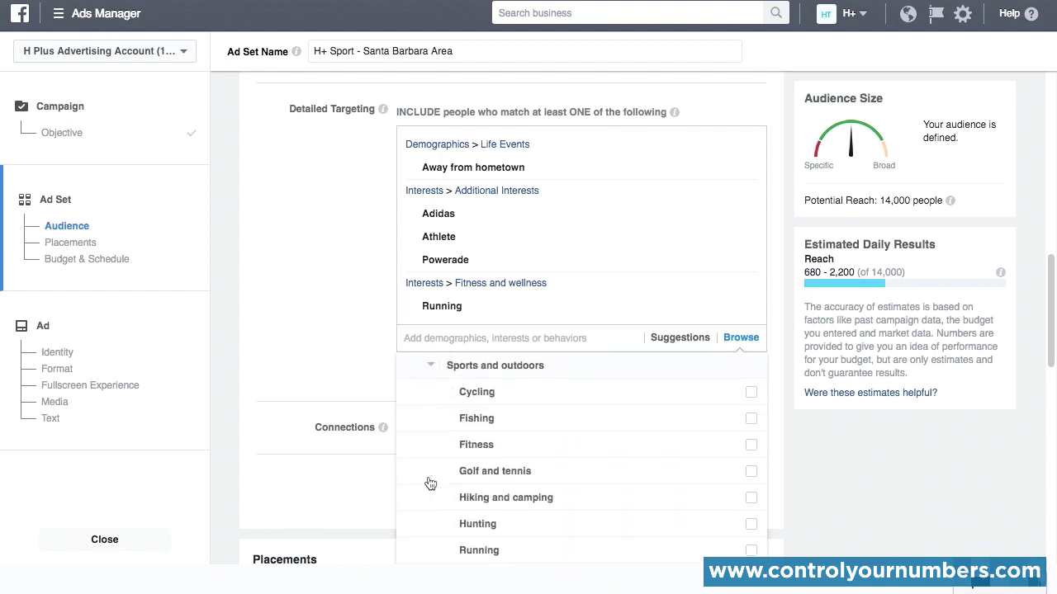
{"action": "scroll", "coordinate": [430, 483], "scroll_direction": "down", "scroll_amount": 2}
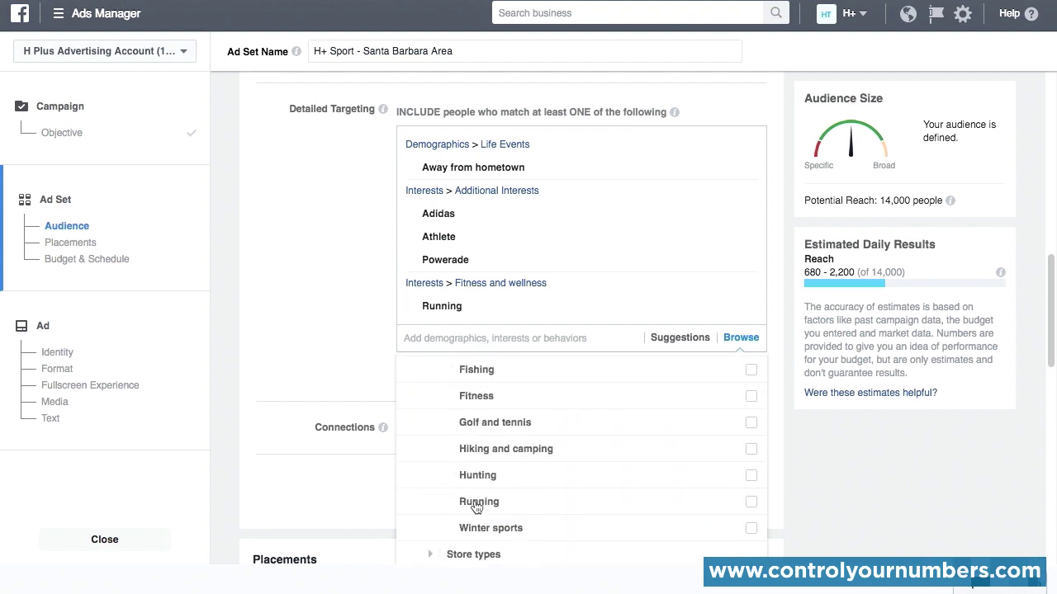
{"action": "left_click", "coordinate": [476, 503]}
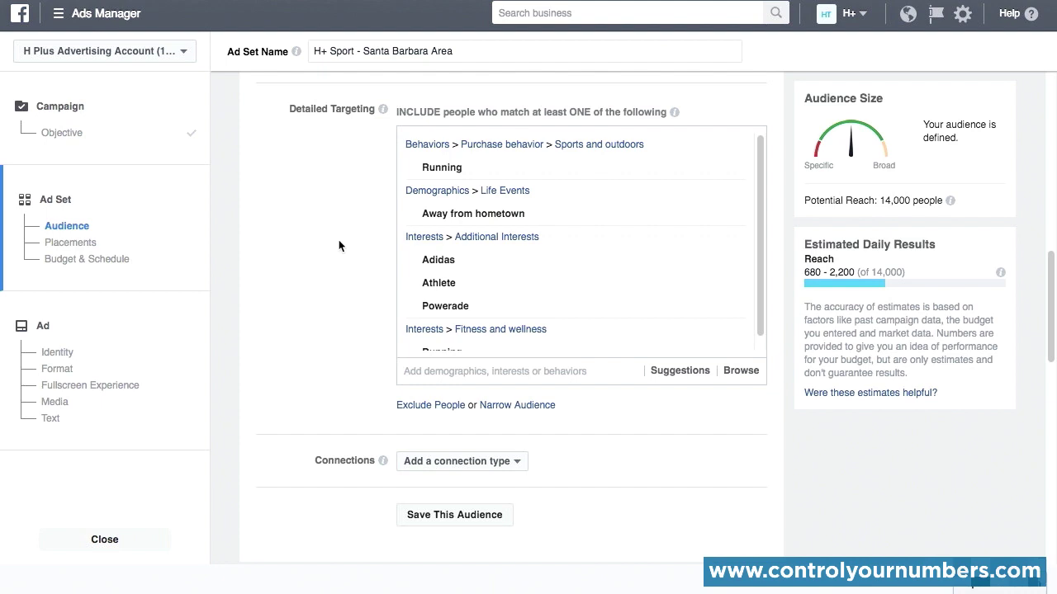
Step: Add the behavior "Console gamers" from Behaviors > Digital activities to the detailed targeting
{"action": "left_click", "coordinate": [739, 372]}
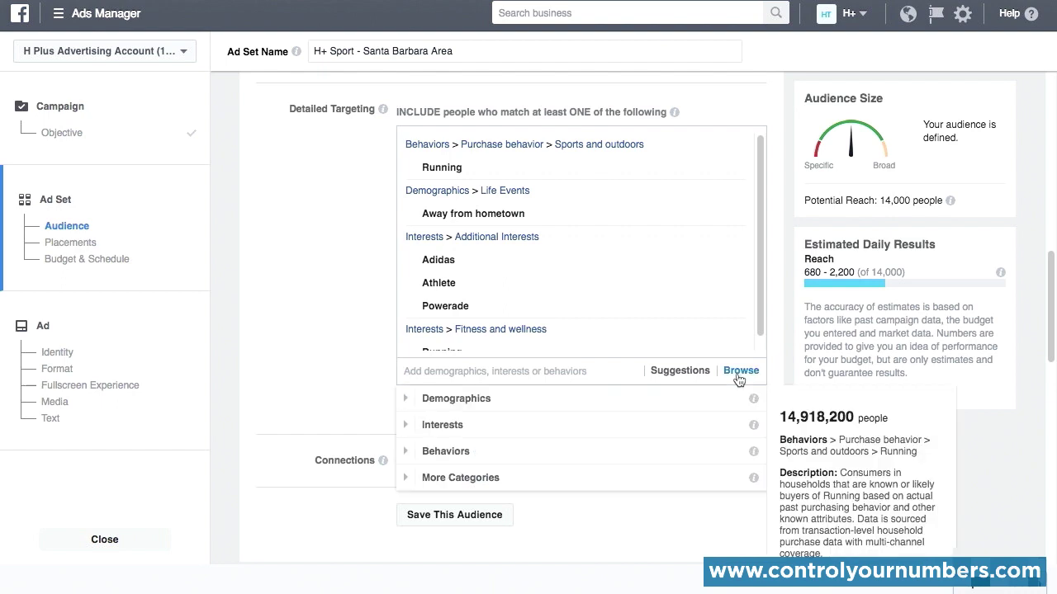
{"action": "left_click", "coordinate": [406, 455]}
{"action": "scroll", "coordinate": [465, 467], "scroll_direction": "down", "scroll_amount": 2}
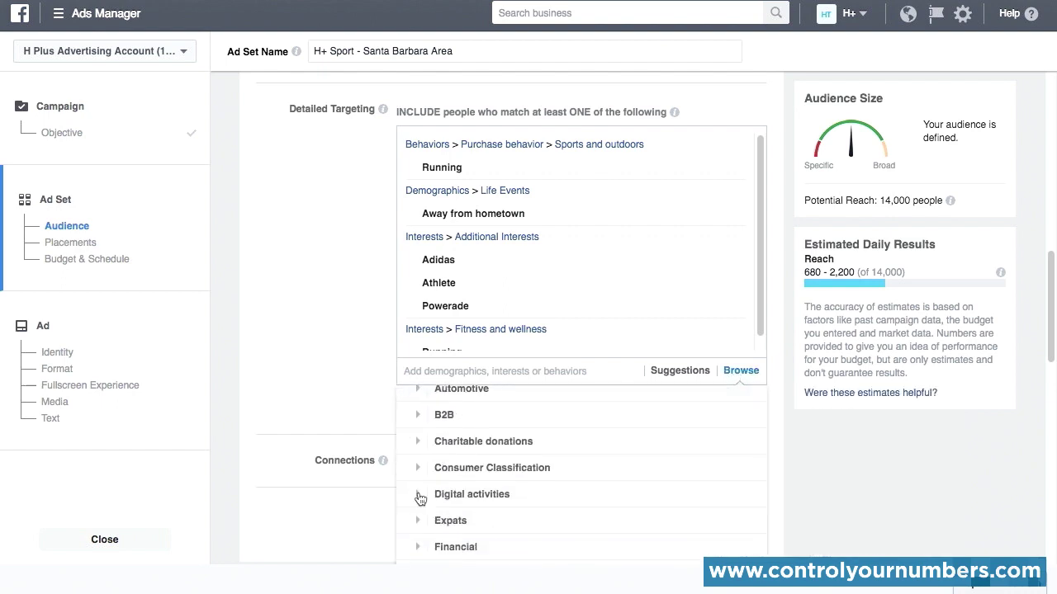
{"action": "left_click", "coordinate": [419, 495]}
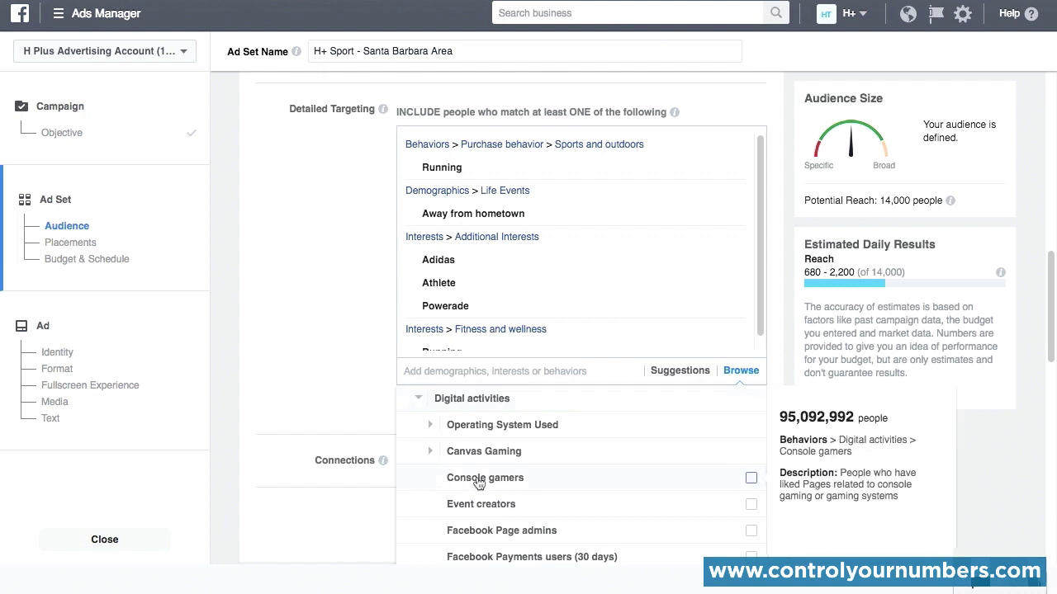
{"action": "left_click", "coordinate": [479, 478]}
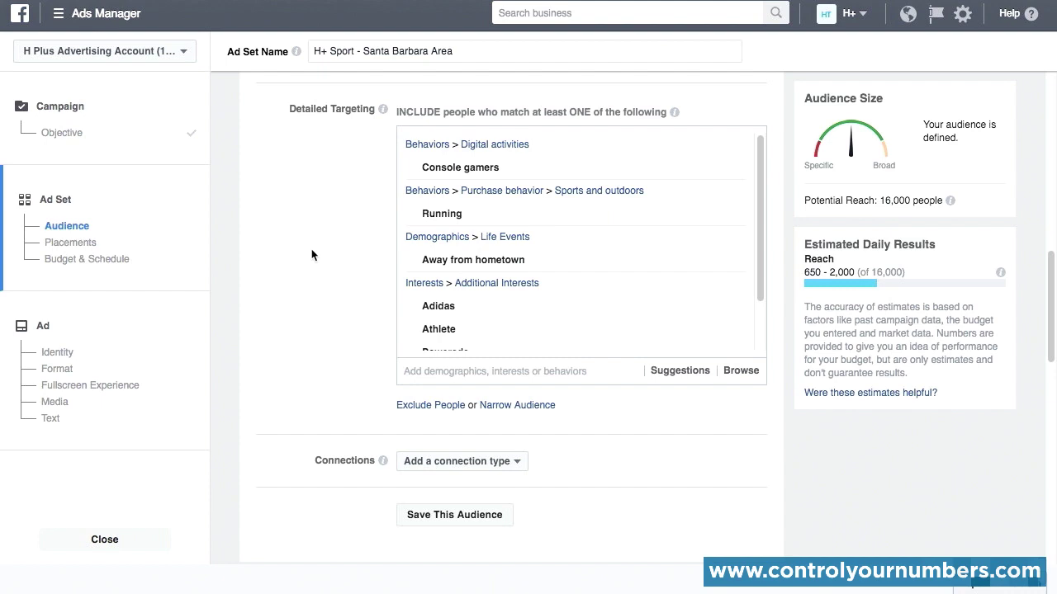
Step: Examine the connection type options for Facebook Pages, Apps, Events and Advanced Combinations, leaving no connection type applied to the audience
{"action": "scroll", "coordinate": [311, 248], "scroll_direction": "down", "scroll_amount": 3}
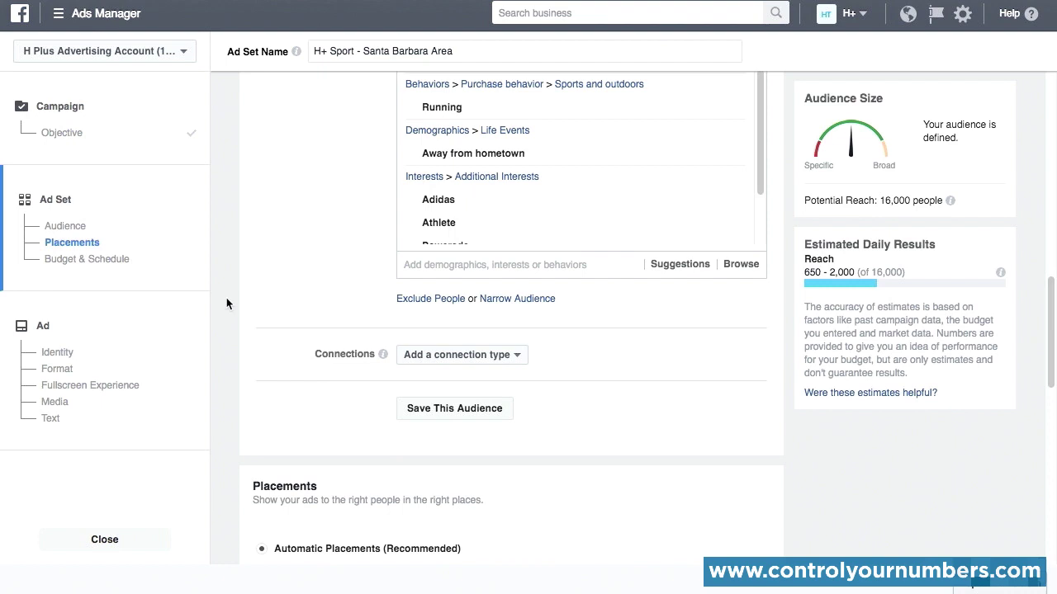
{"action": "left_click", "coordinate": [516, 355]}
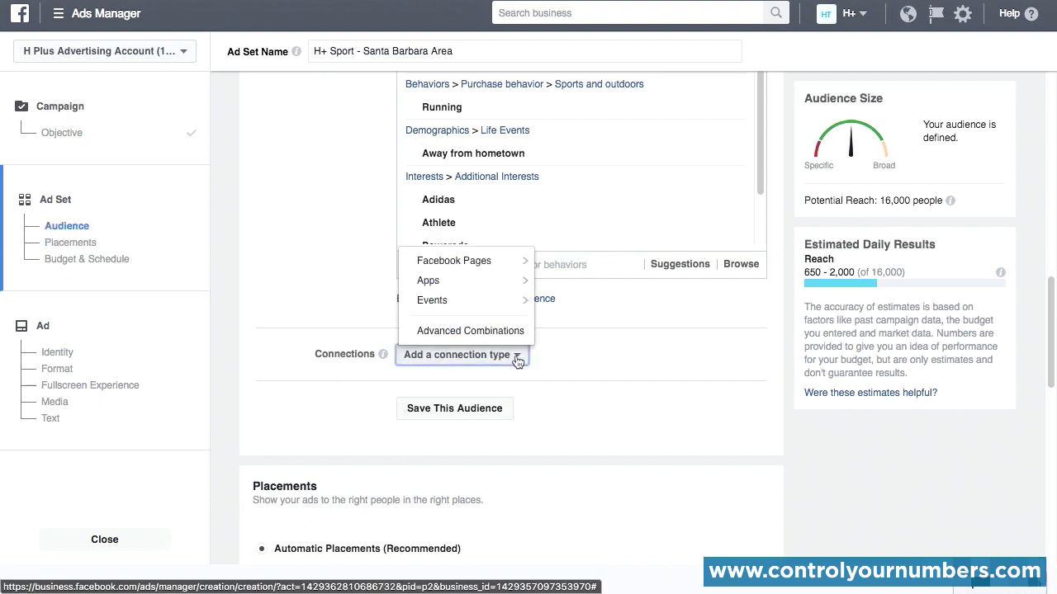
{"action": "mouse_move", "coordinate": [503, 265]}
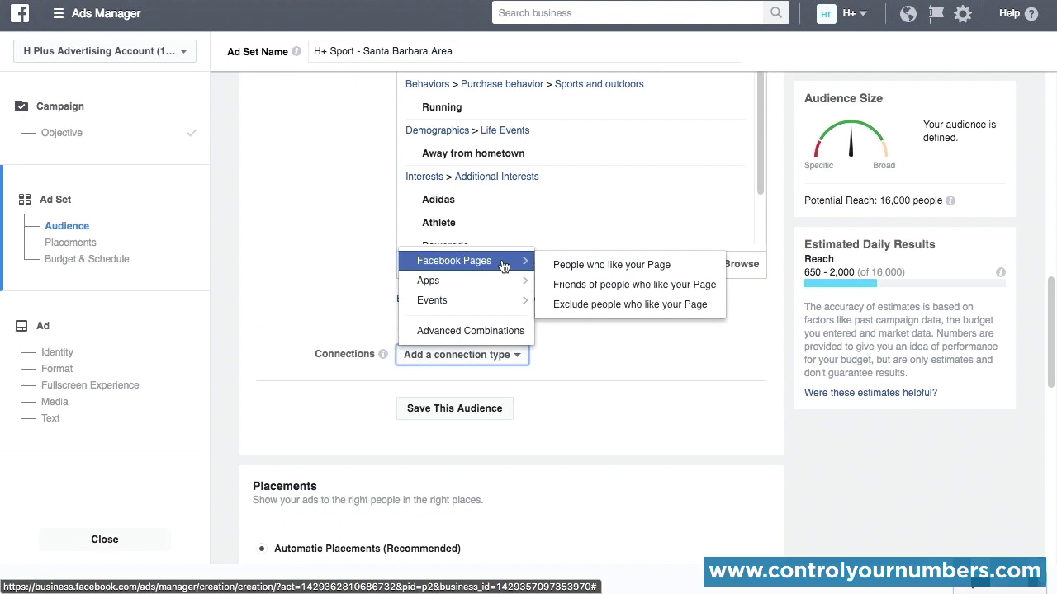
{"action": "mouse_move", "coordinate": [499, 286]}
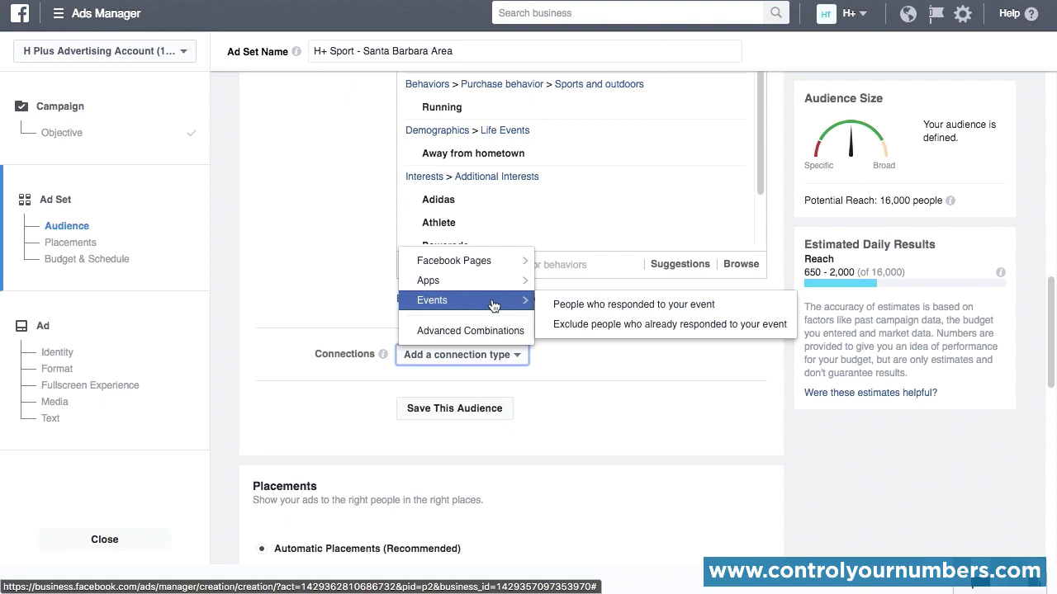
{"action": "left_click", "coordinate": [509, 336]}
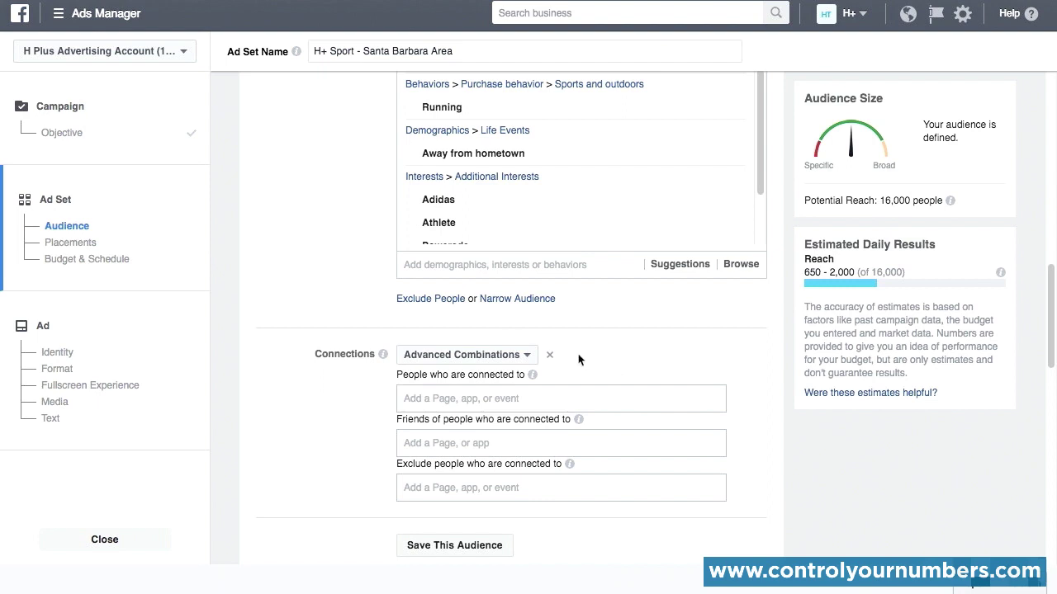
{"action": "left_click", "coordinate": [549, 354]}
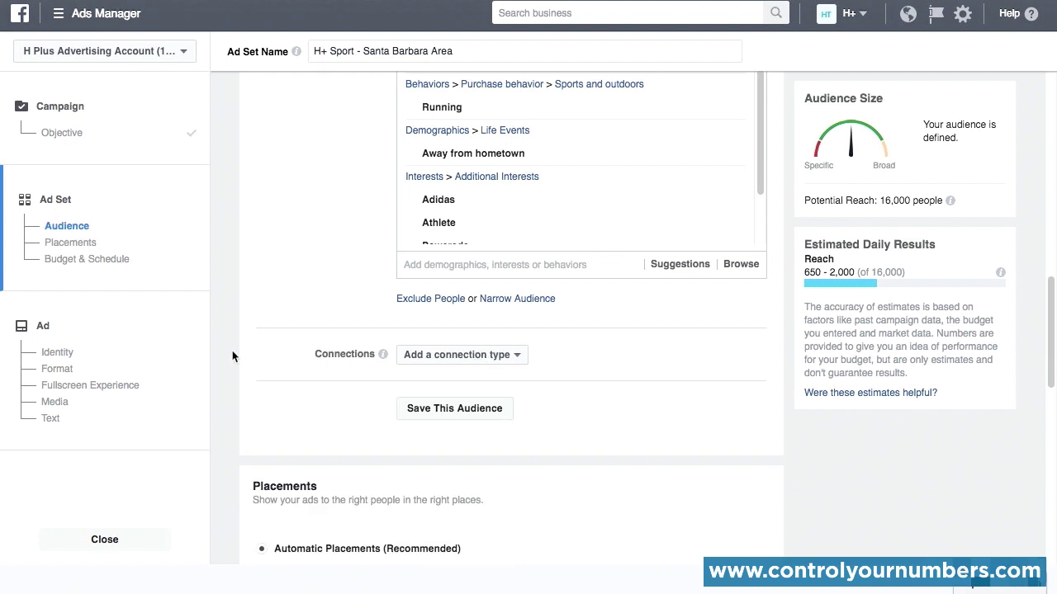
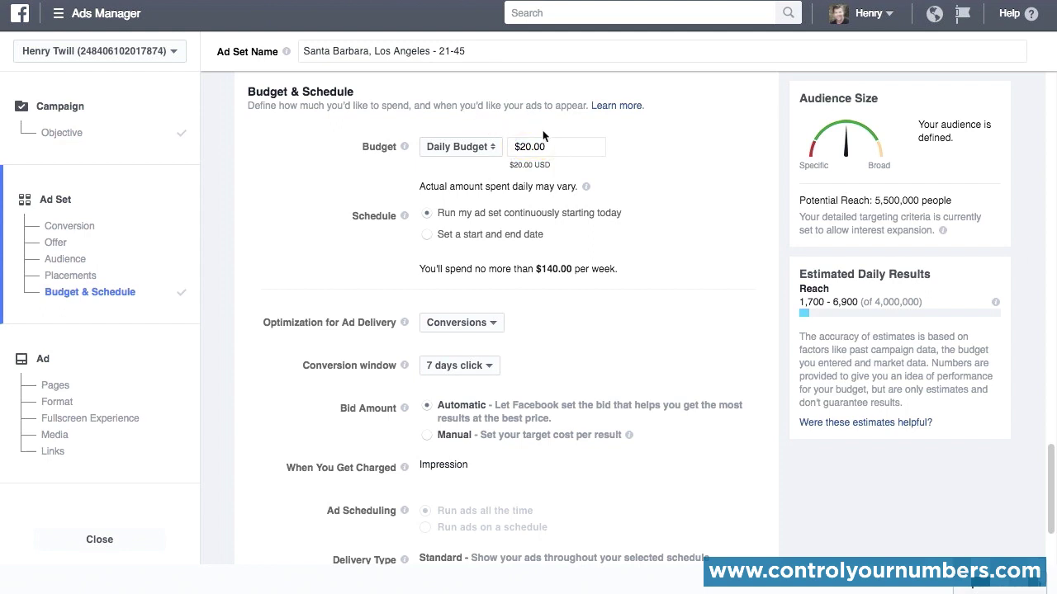
Step: Set the ad set's daily budget to $5.00, and switch the budget type to Lifetime Budget
{"action": "left_click", "coordinate": [529, 146]}
{"action": "left_click_drag", "start_coordinate": [529, 147], "coordinate": [516, 147]}
{"action": "type", "text": "5"}
{"action": "left_click", "coordinate": [734, 181]}
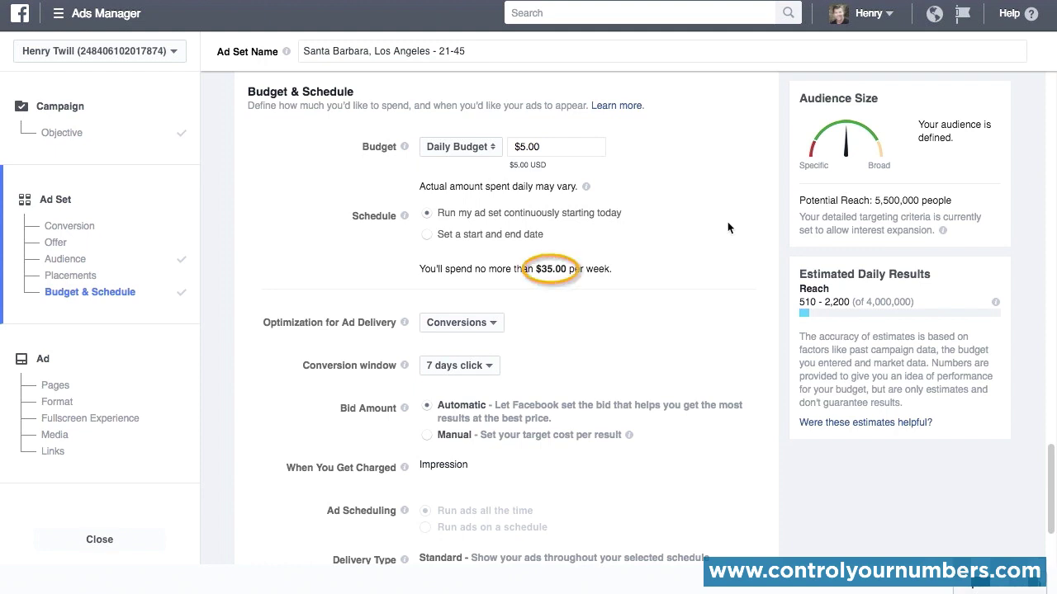
{"action": "left_click", "coordinate": [496, 150]}
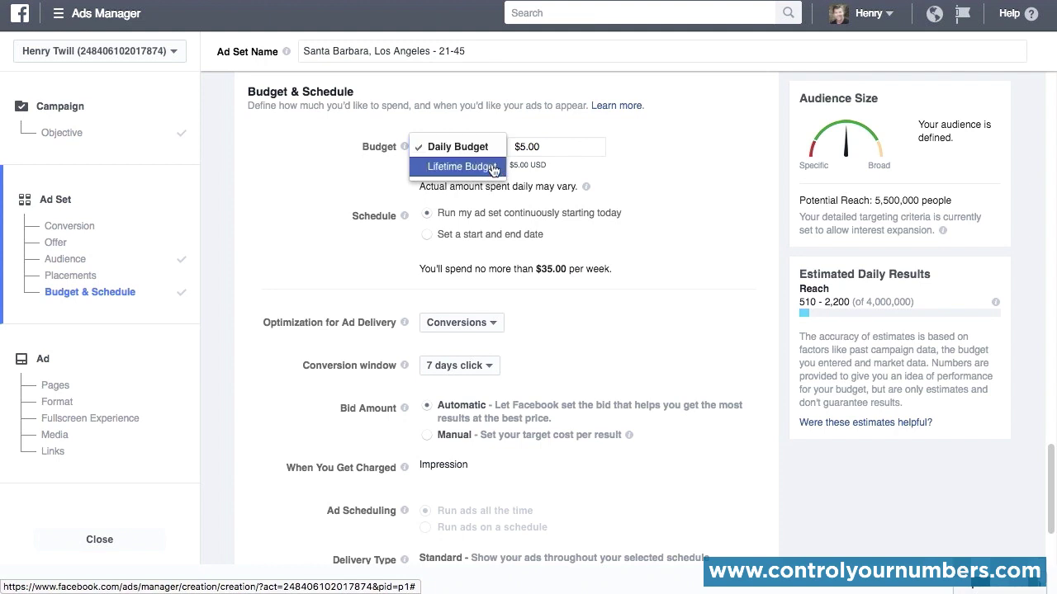
{"action": "left_click", "coordinate": [493, 168]}
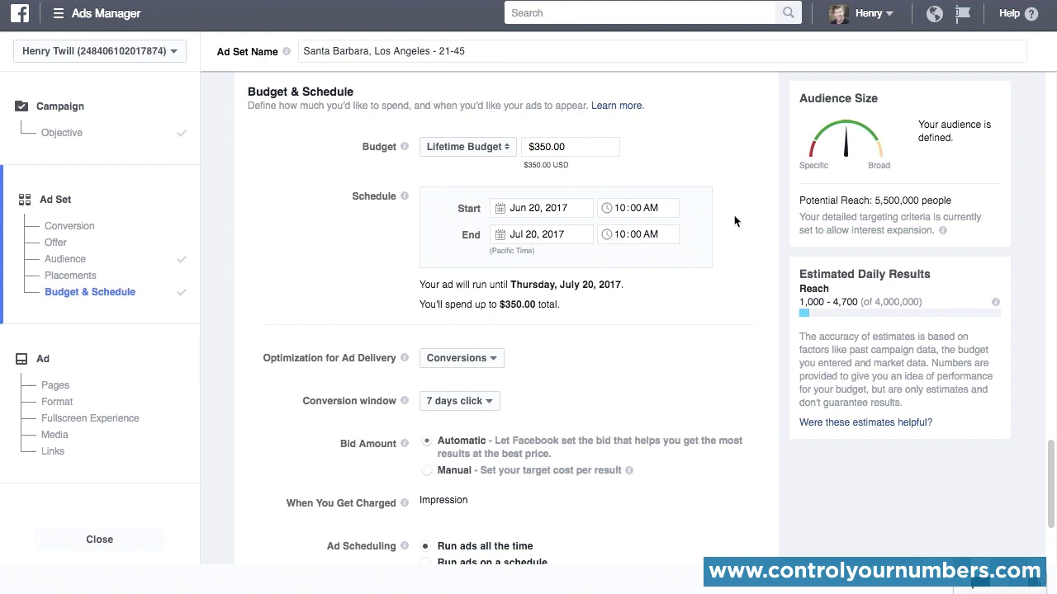
Step: Examine the available choices for ad delivery optimization and the conversion window
{"action": "scroll", "coordinate": [743, 247], "scroll_direction": "down", "scroll_amount": 3}
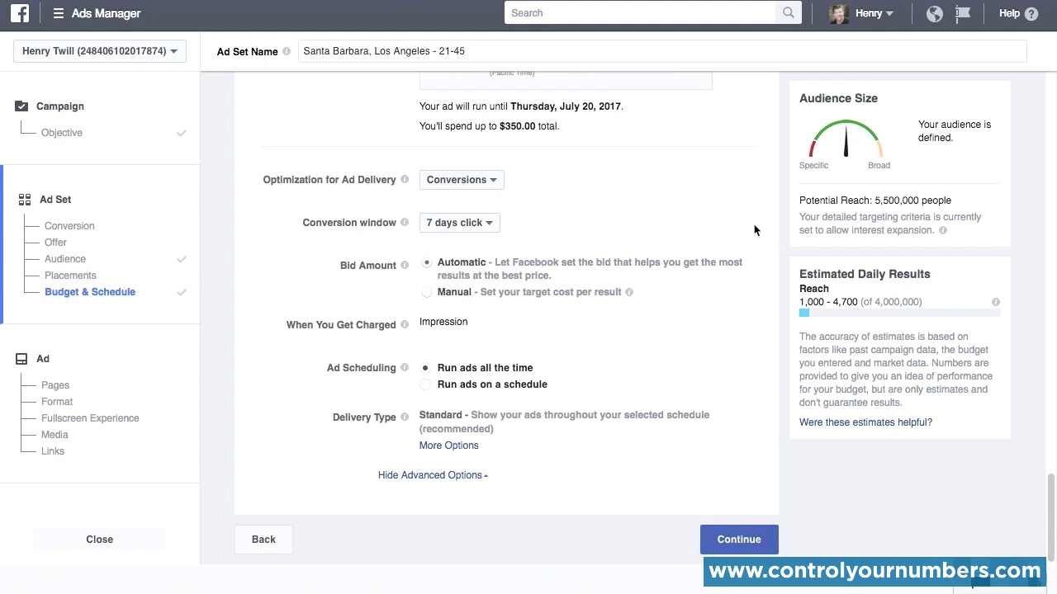
{"action": "left_click", "coordinate": [498, 183]}
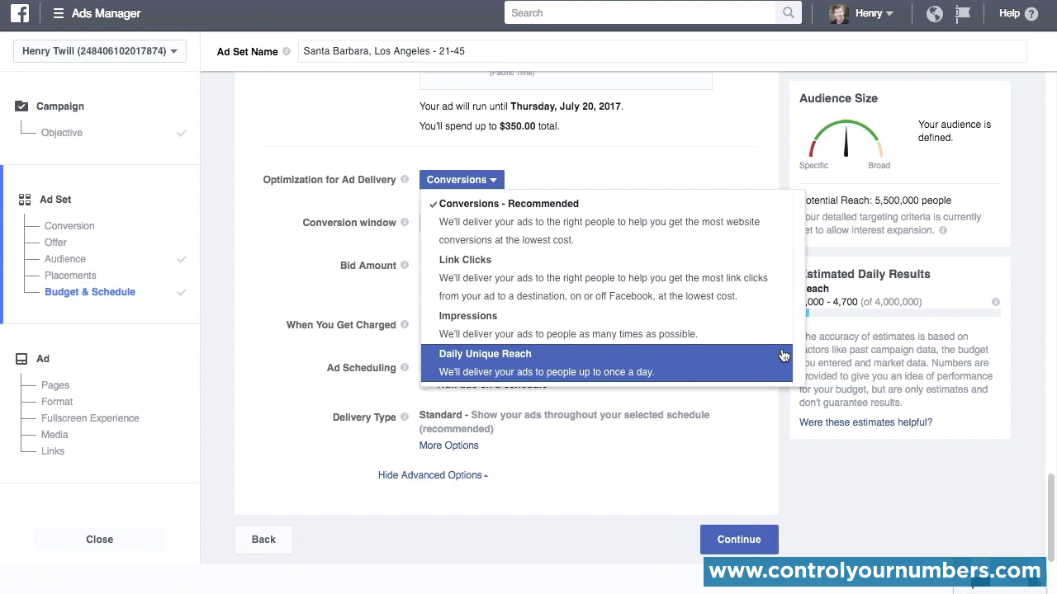
{"action": "left_click", "coordinate": [782, 220]}
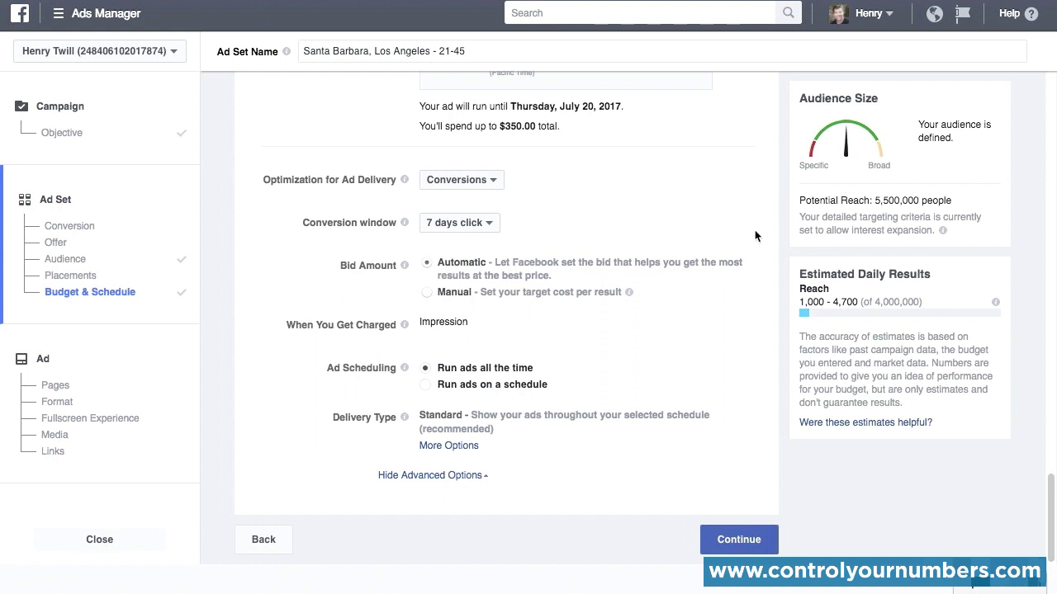
{"action": "left_click", "coordinate": [492, 181]}
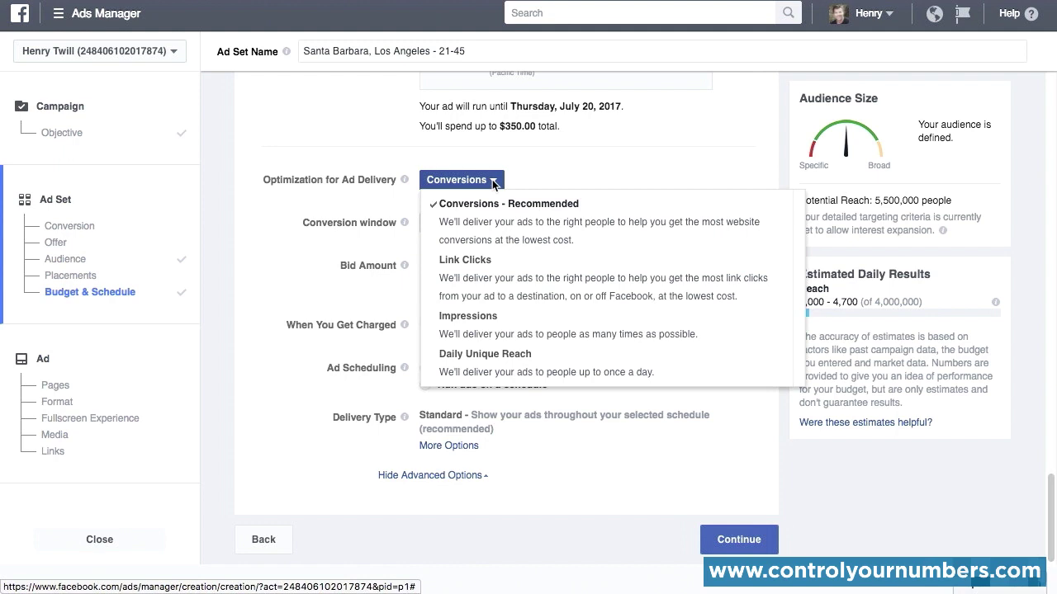
{"action": "left_click", "coordinate": [732, 185]}
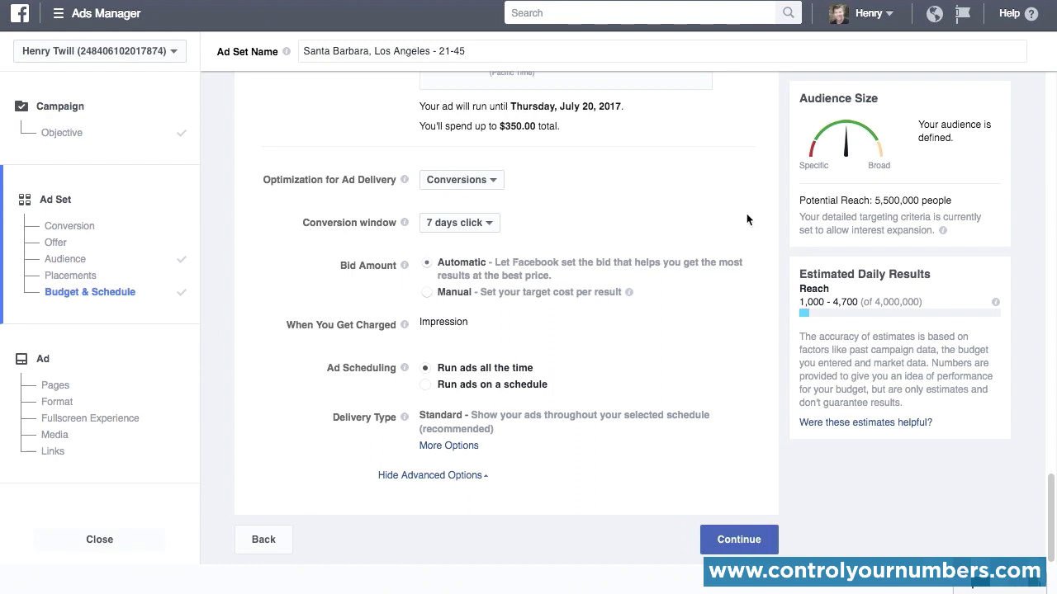
{"action": "left_click", "coordinate": [491, 225]}
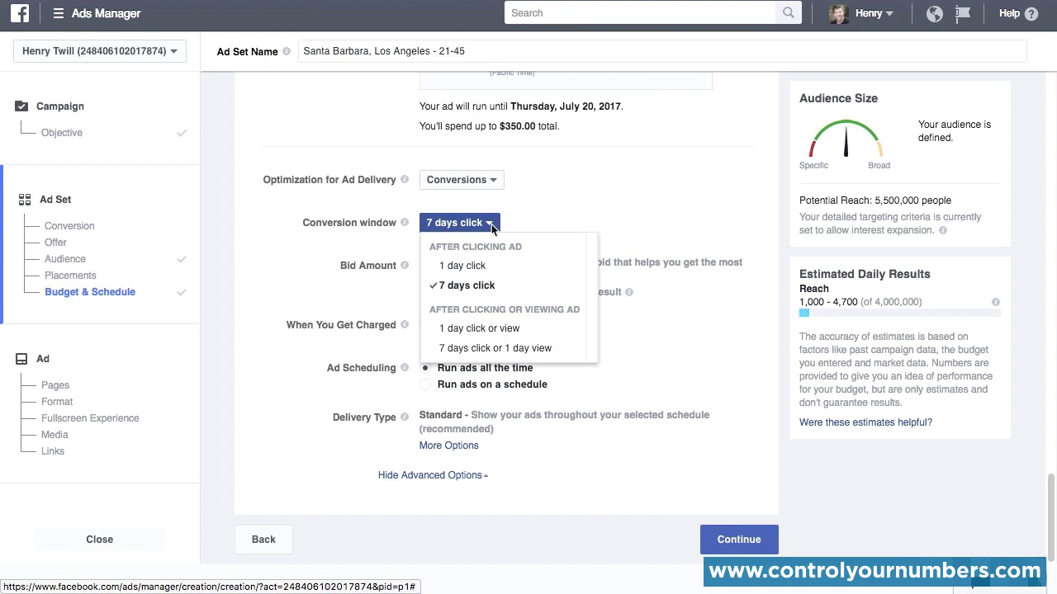
{"action": "left_click", "coordinate": [661, 221]}
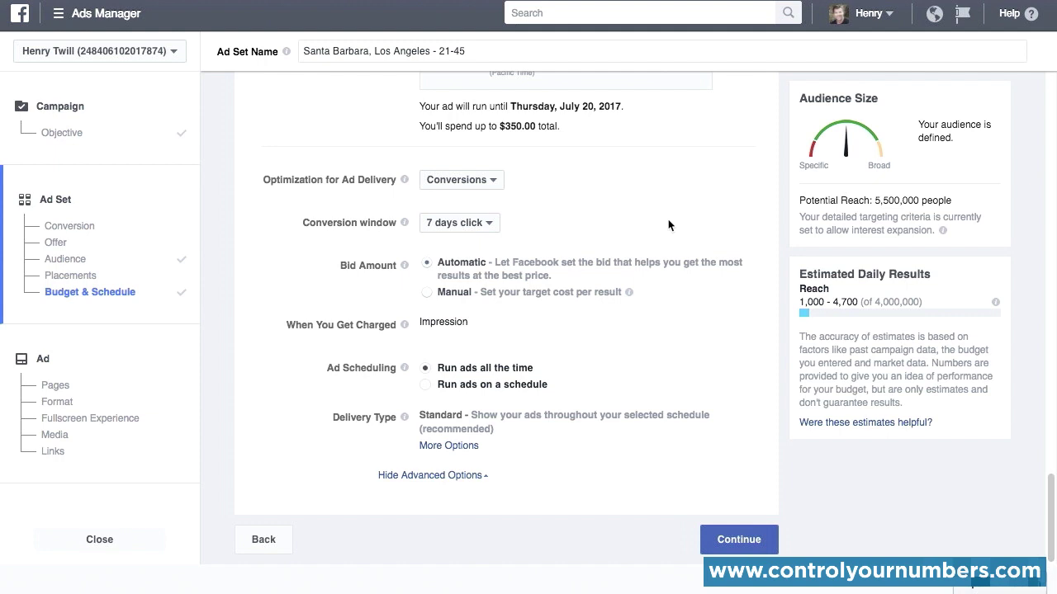
Step: Try a manual bid amount with the Maximum bid type, and return the bid amount to Automatic
{"action": "left_click", "coordinate": [427, 294]}
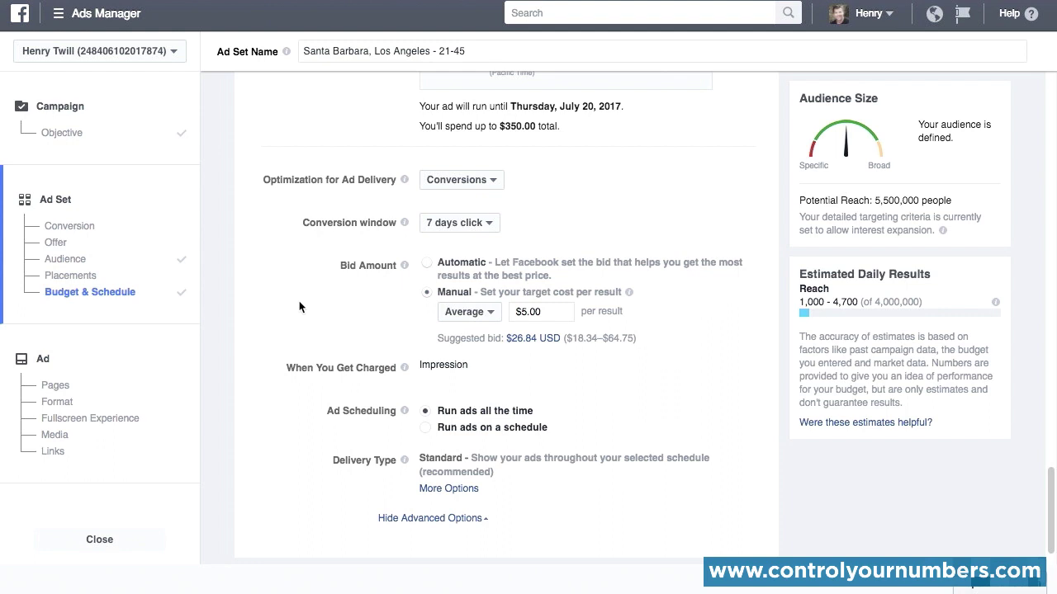
{"action": "left_click", "coordinate": [491, 312]}
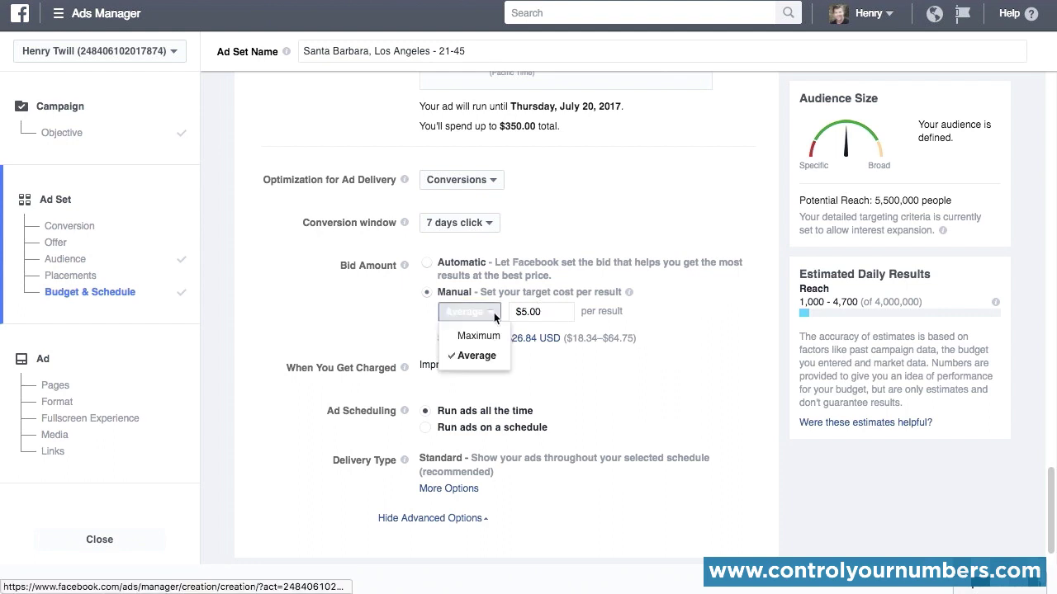
{"action": "left_click", "coordinate": [487, 337]}
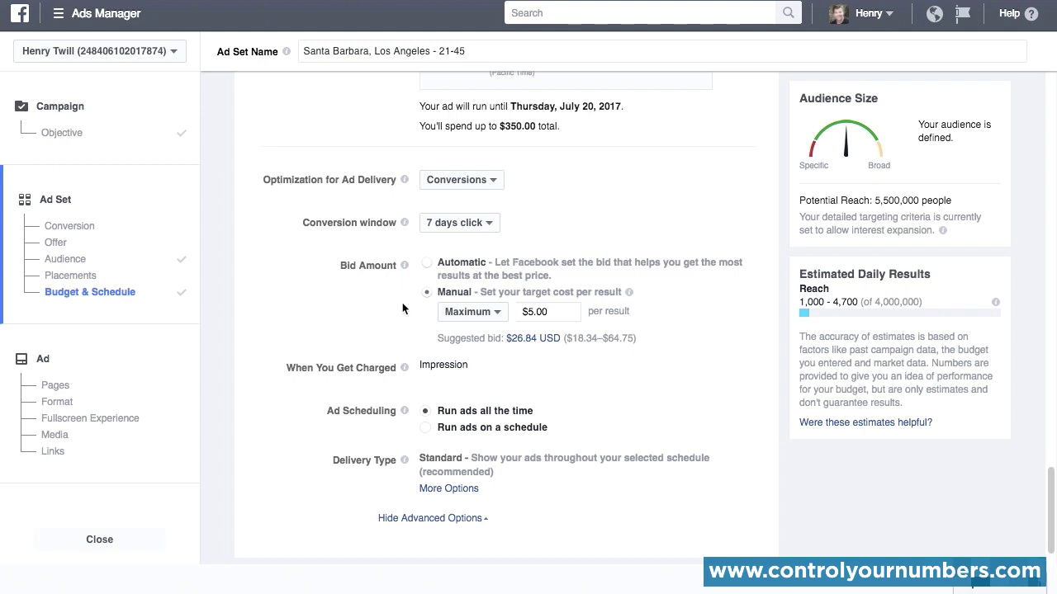
{"action": "left_click", "coordinate": [489, 311]}
{"action": "left_click", "coordinate": [377, 331]}
{"action": "left_click", "coordinate": [427, 264]}
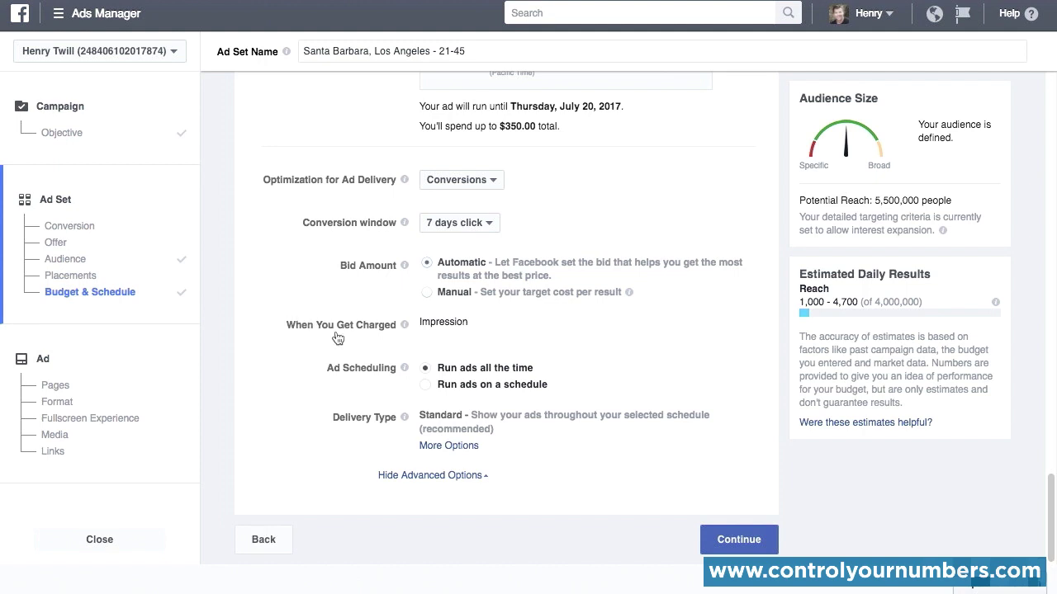
Step: Try running ads on a schedule, restore running them all the time, and open more delivery type options
{"action": "mouse_move", "coordinate": [406, 327]}
{"action": "left_click", "coordinate": [424, 384]}
{"action": "scroll", "coordinate": [214, 383], "scroll_direction": "down", "scroll_amount": 3}
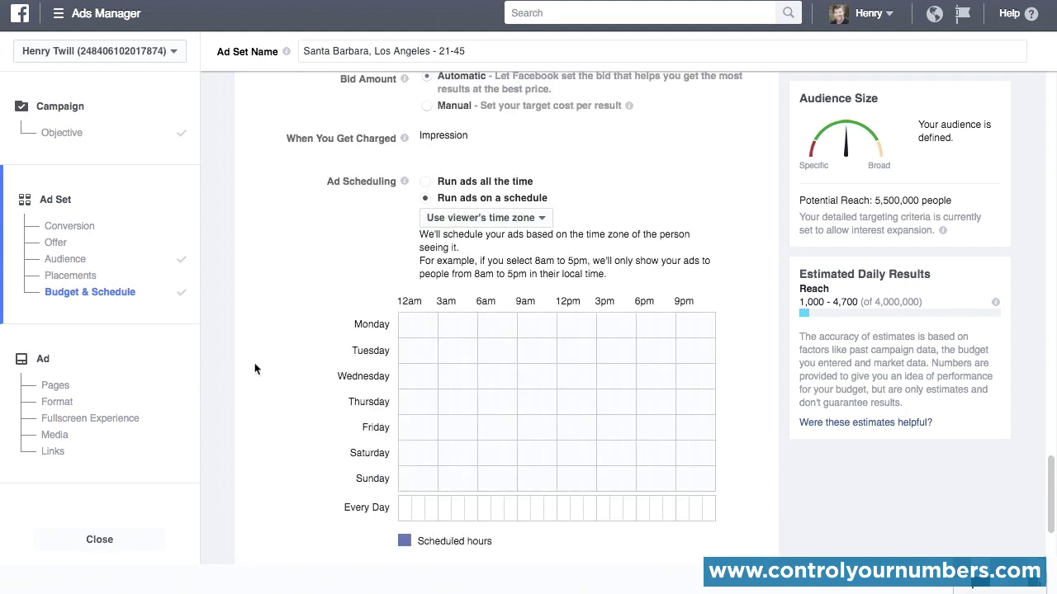
{"action": "scroll", "coordinate": [255, 369], "scroll_direction": "down", "scroll_amount": 1}
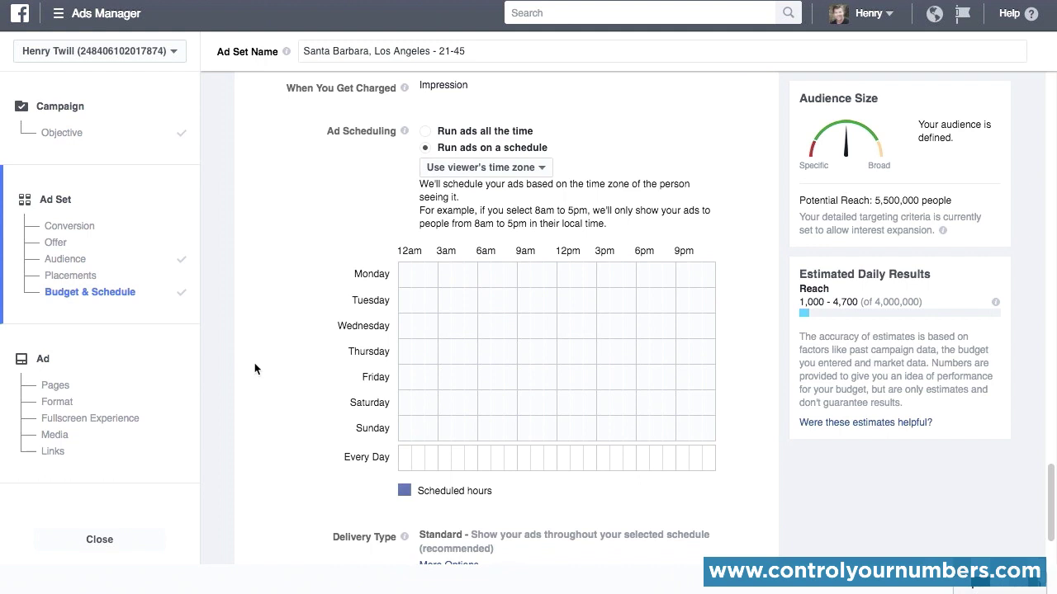
{"action": "left_click", "coordinate": [425, 131]}
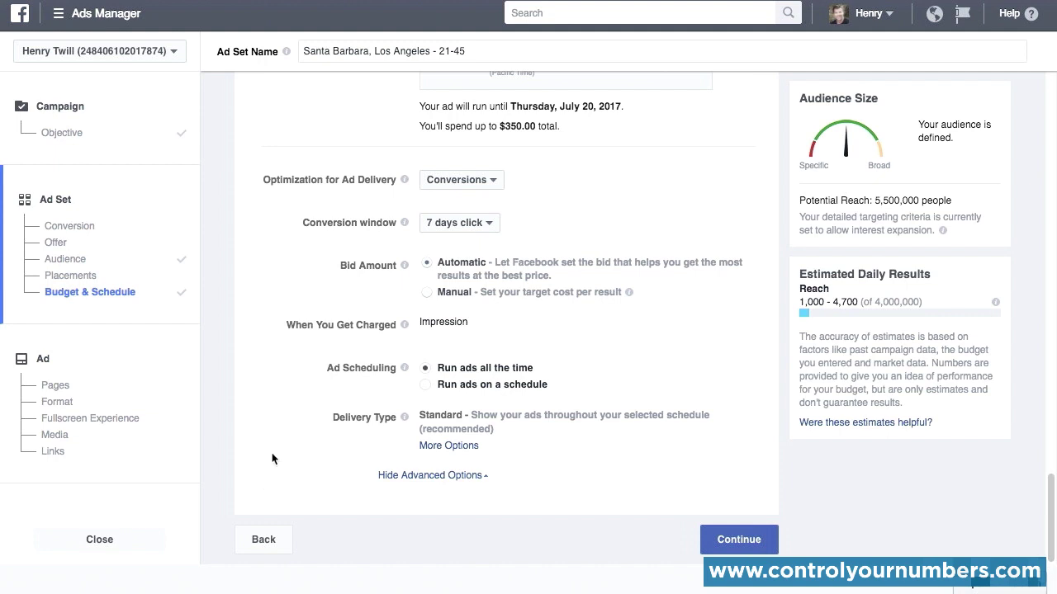
{"action": "left_click", "coordinate": [430, 446]}
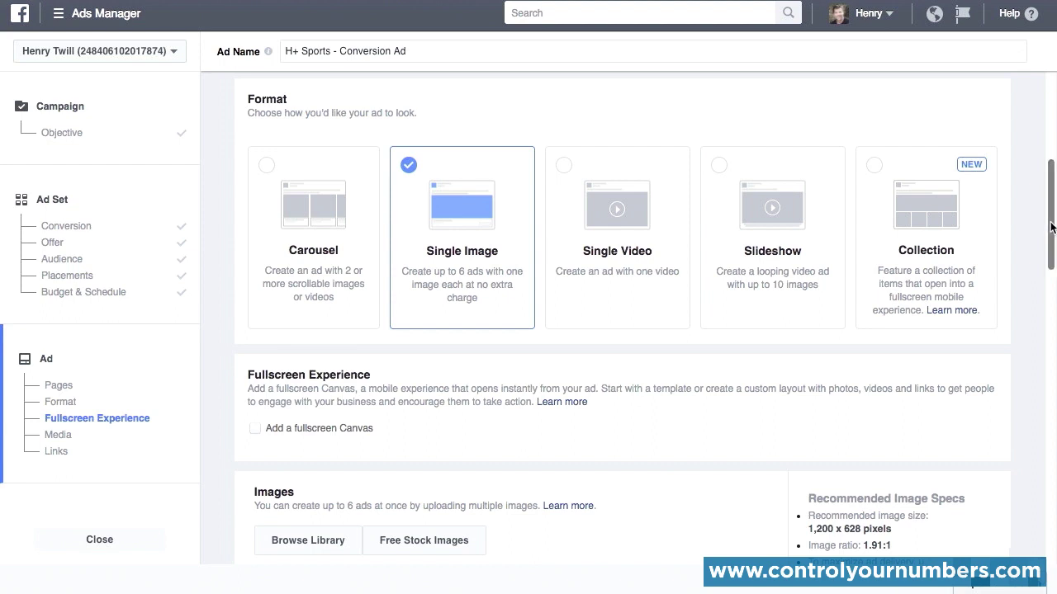
Step: Browse the library, stock and upload image sources, and add the 1200 × 600 running shoes image from the library to the ad
{"action": "scroll", "coordinate": [1040, 263], "scroll_direction": "down", "scroll_amount": 2}
{"action": "scroll", "coordinate": [1038, 288], "scroll_direction": "down", "scroll_amount": 6}
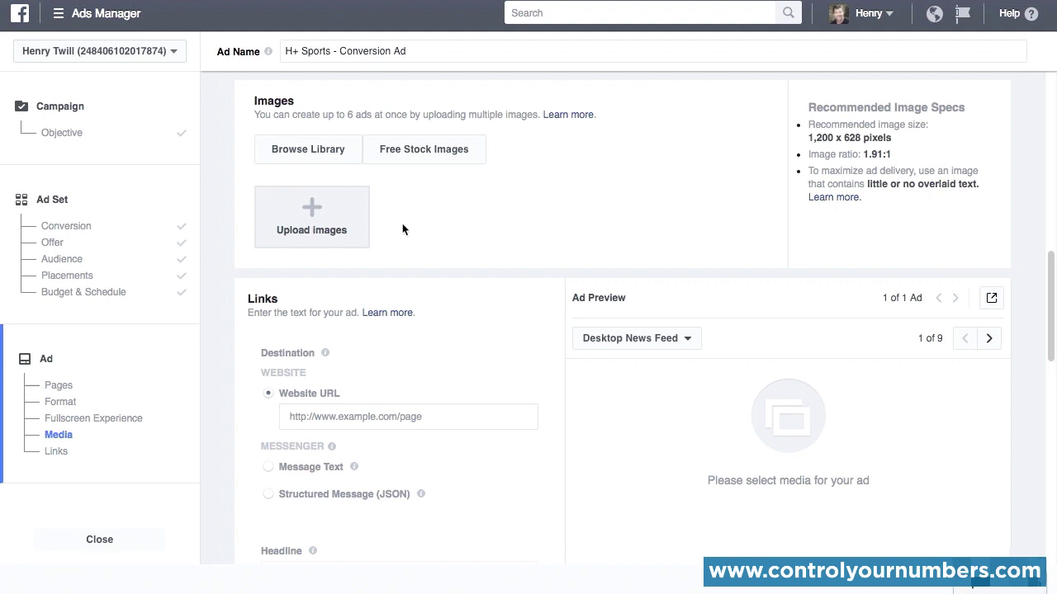
{"action": "left_click", "coordinate": [320, 153]}
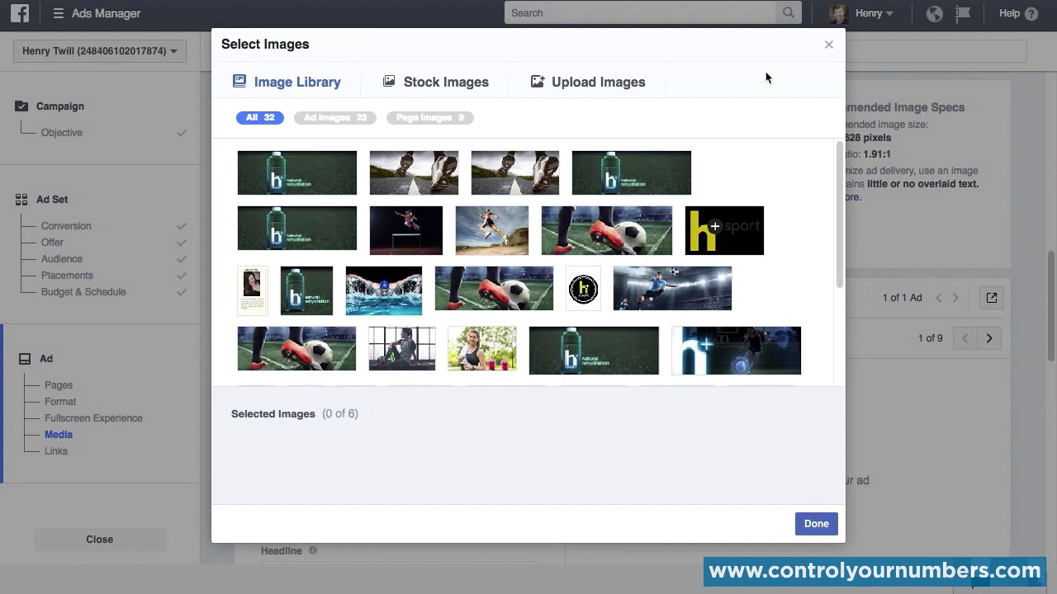
{"action": "left_click", "coordinate": [447, 84]}
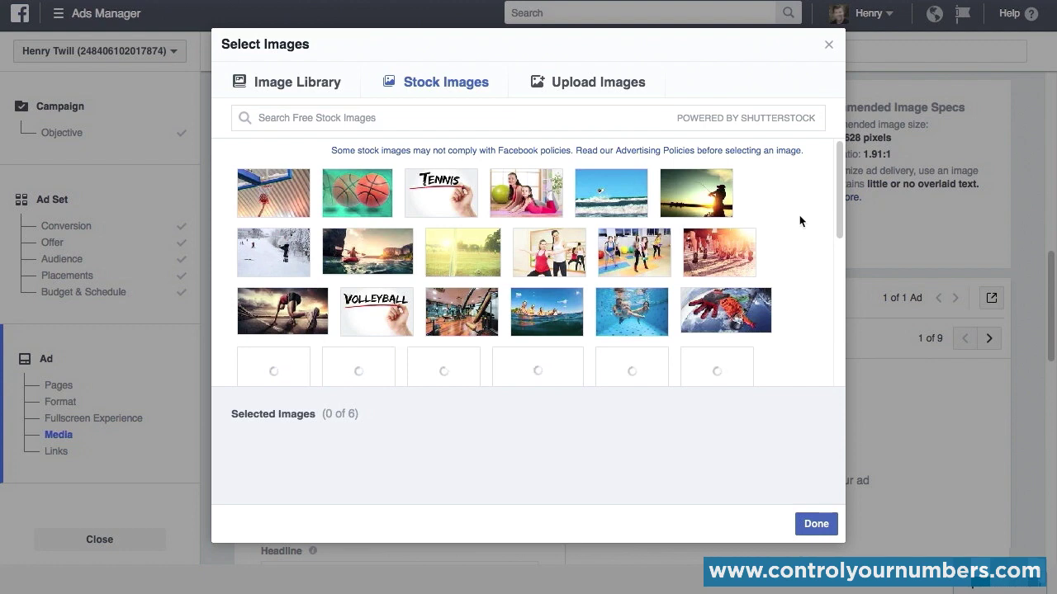
{"action": "left_click", "coordinate": [592, 86]}
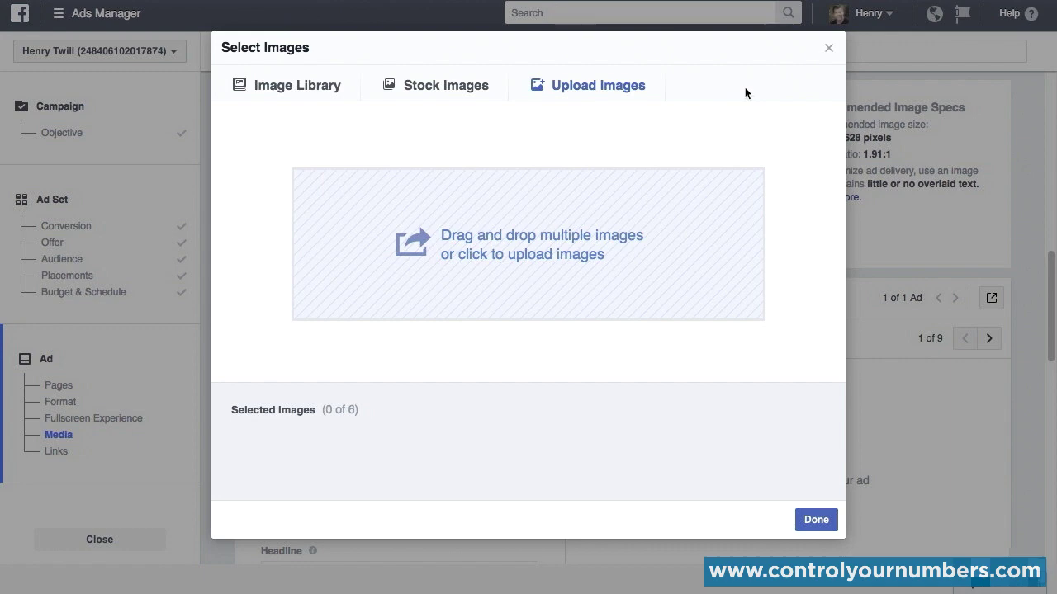
{"action": "left_click", "coordinate": [313, 93]}
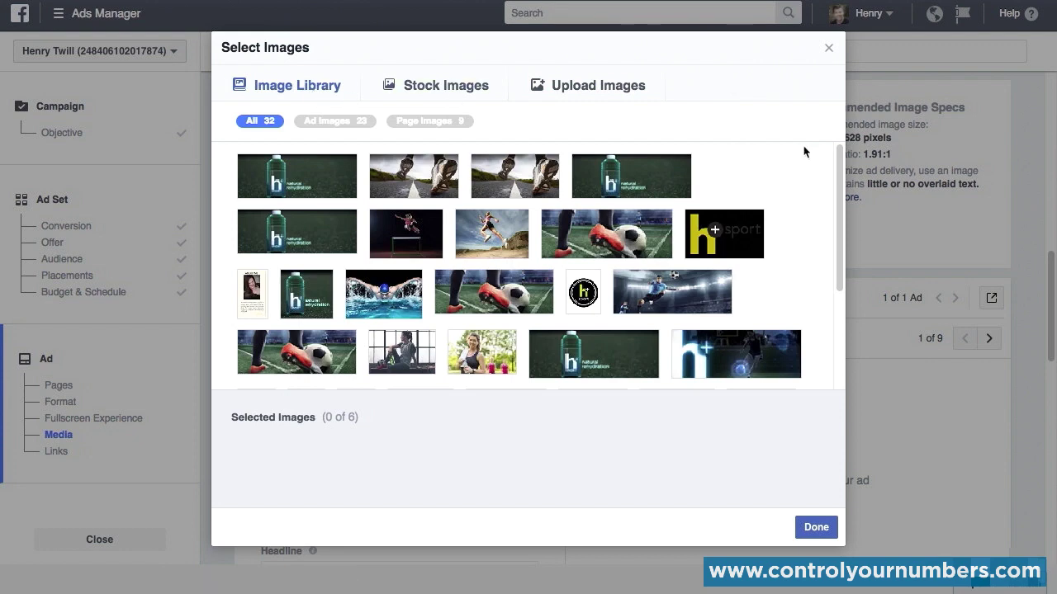
{"action": "left_click", "coordinate": [523, 182]}
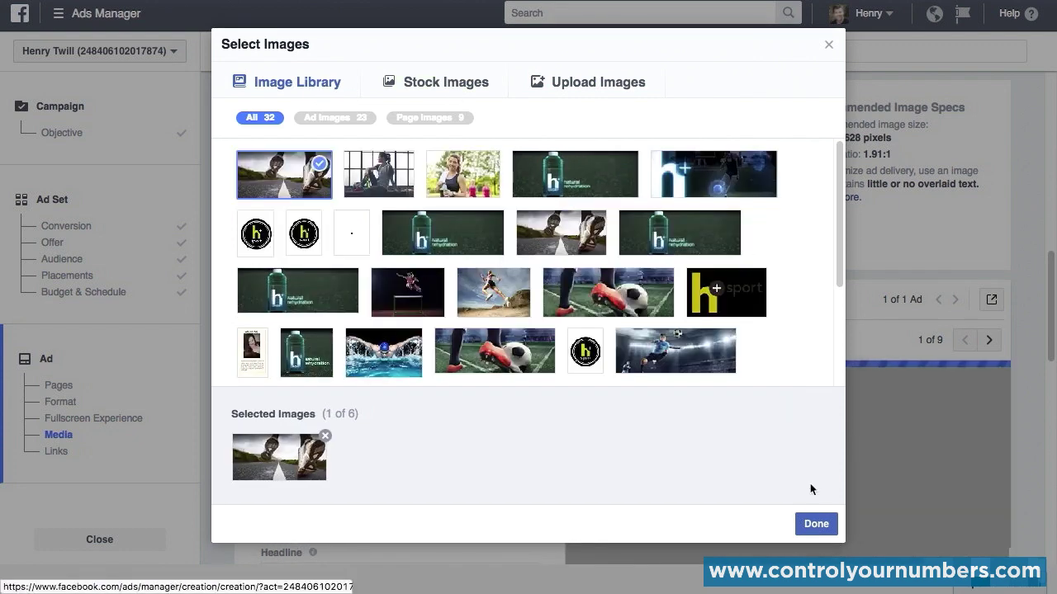
{"action": "left_click", "coordinate": [818, 525]}
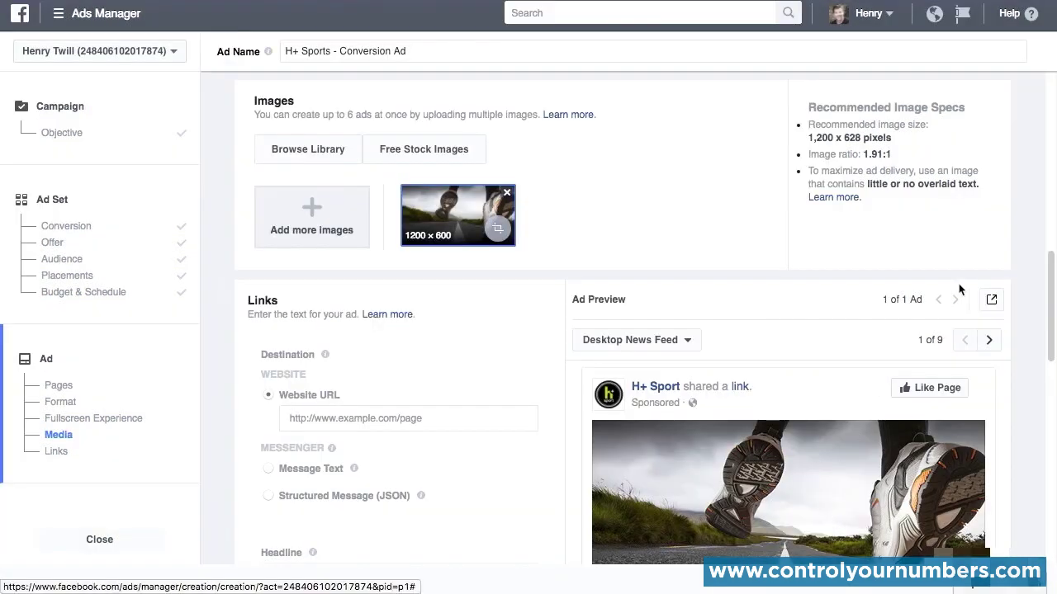
Step: Examine the ad preview in Mobile News Feed and the other available preview placements, returning to Desktop News Feed
{"action": "left_click_drag", "start_coordinate": [1045, 291], "coordinate": [1050, 301]}
{"action": "scroll", "coordinate": [1050, 301], "scroll_direction": "down", "scroll_amount": 4}
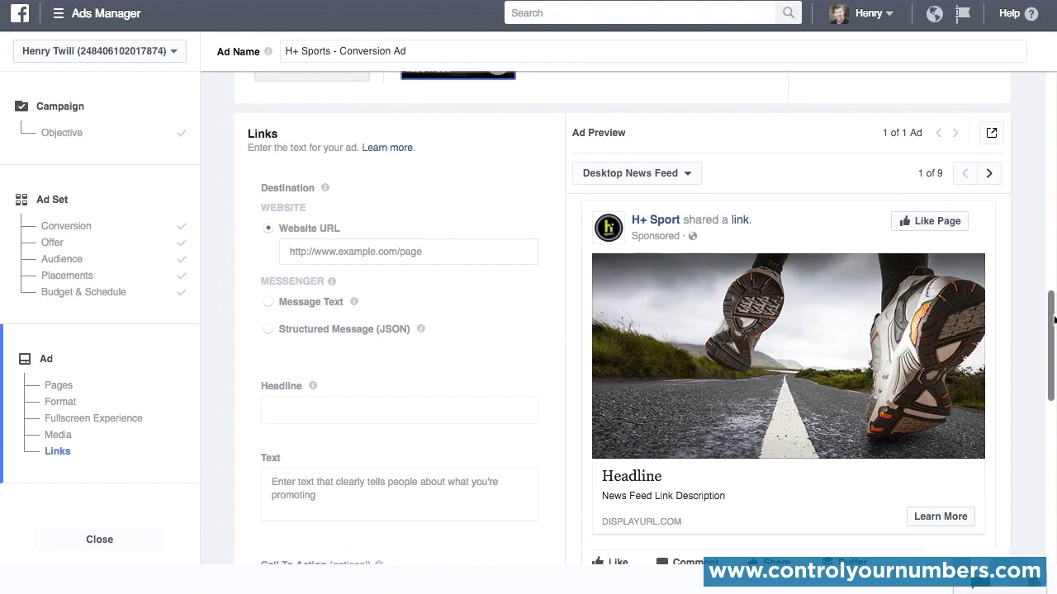
{"action": "scroll", "coordinate": [1053, 320], "scroll_direction": "up", "scroll_amount": 4}
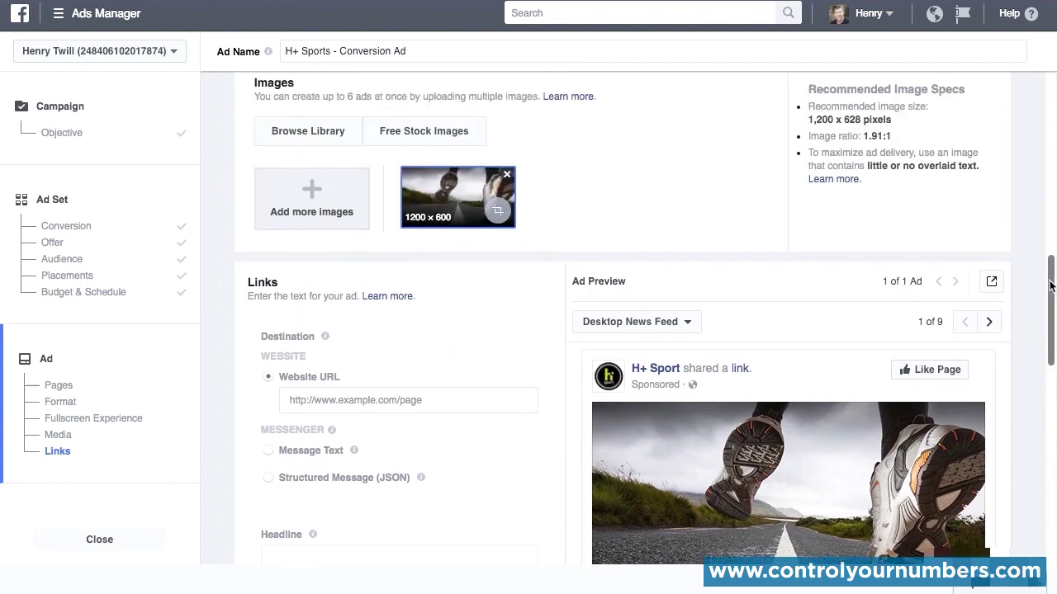
{"action": "scroll", "coordinate": [213, 216], "scroll_direction": "up", "scroll_amount": 1}
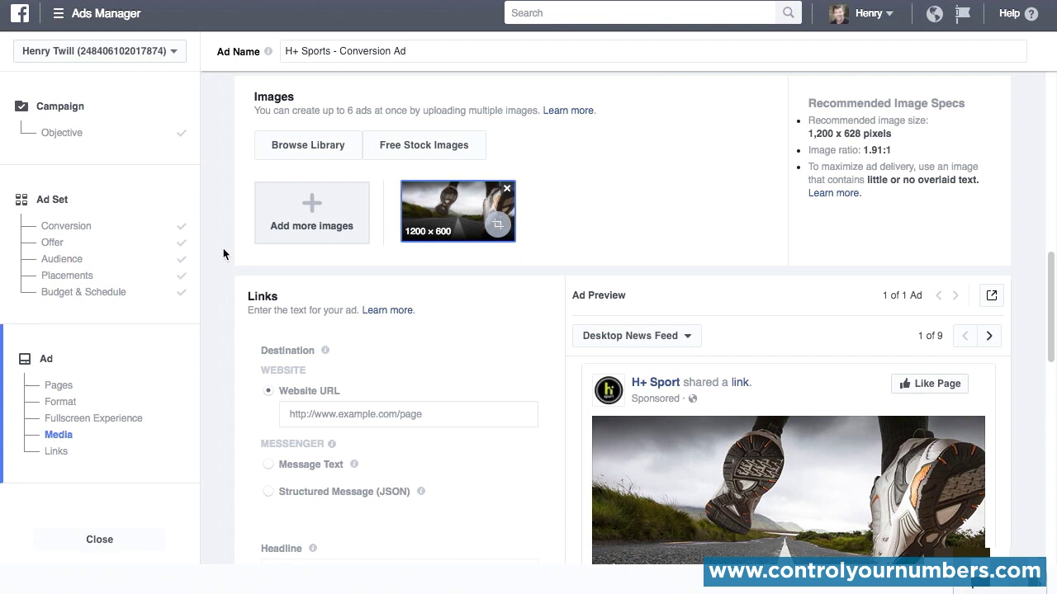
{"action": "scroll", "coordinate": [223, 249], "scroll_direction": "down", "scroll_amount": 2}
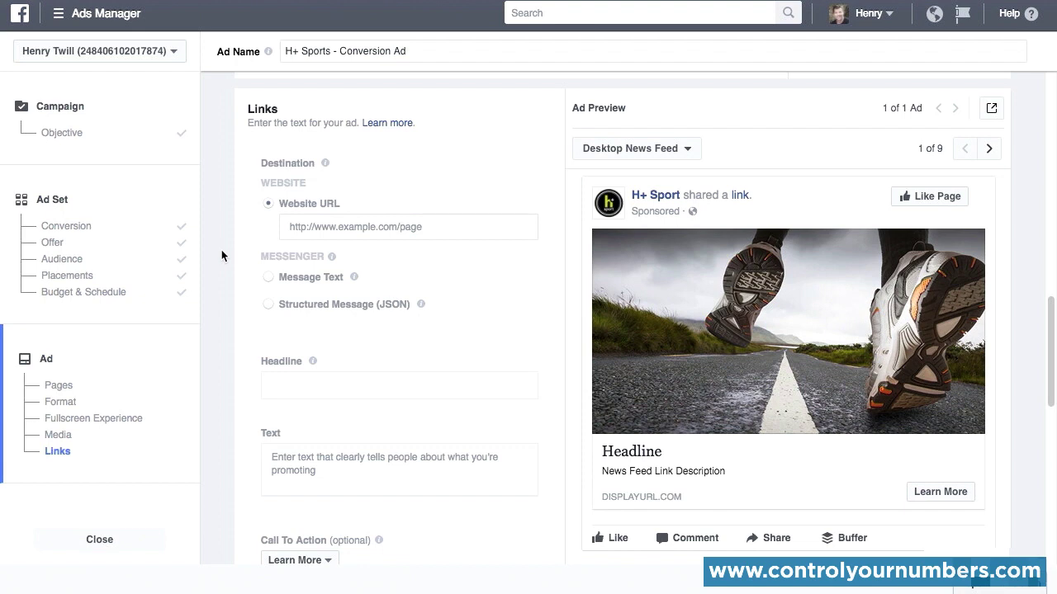
{"action": "left_click", "coordinate": [989, 150]}
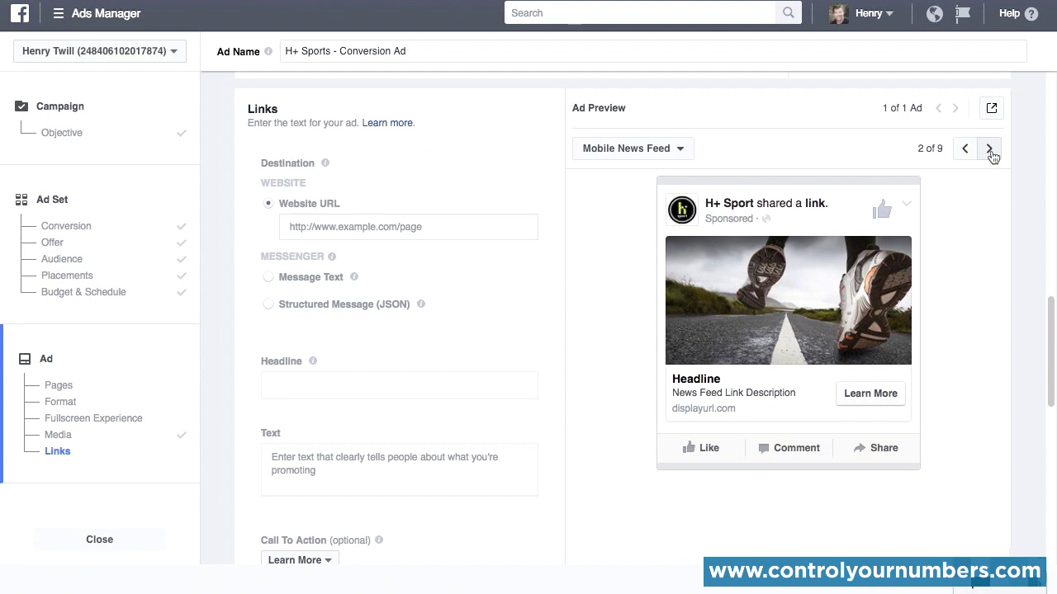
{"action": "left_click", "coordinate": [681, 150]}
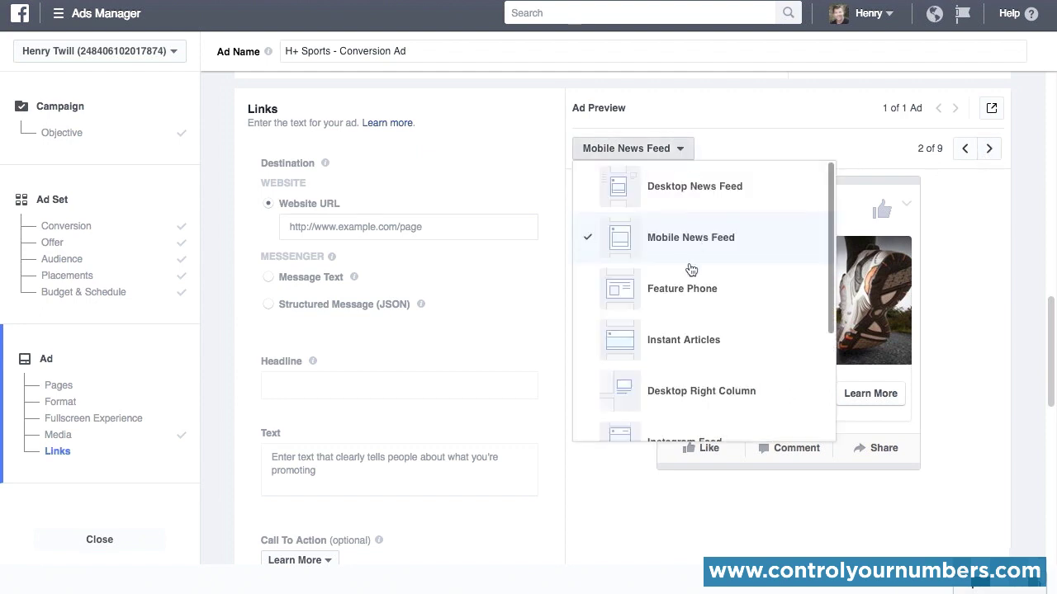
{"action": "scroll", "coordinate": [690, 269], "scroll_direction": "down", "scroll_amount": 4}
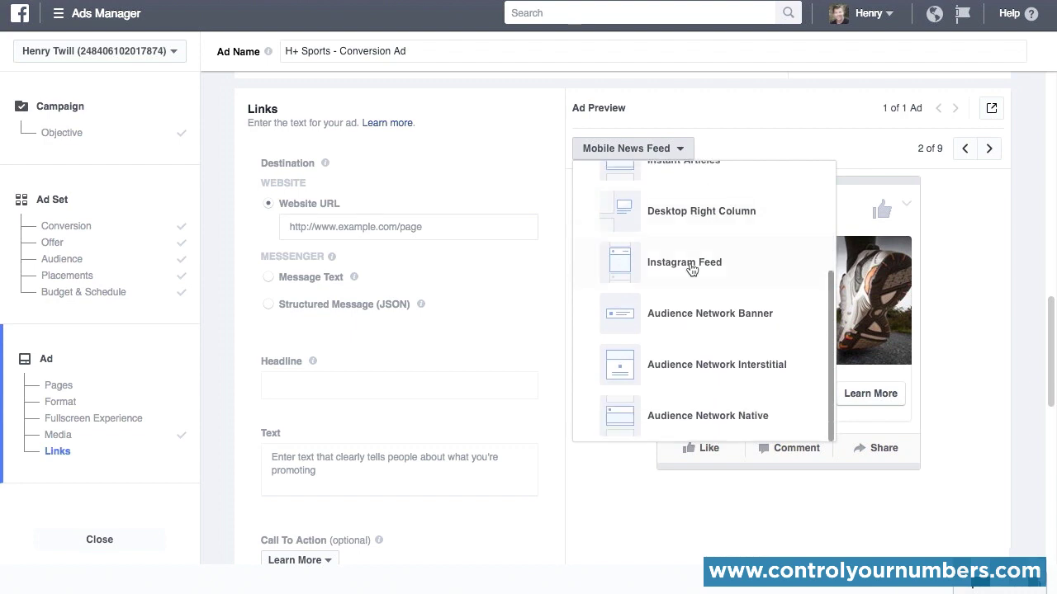
{"action": "scroll", "coordinate": [691, 270], "scroll_direction": "up", "scroll_amount": 3}
{"action": "left_click", "coordinate": [706, 326]}
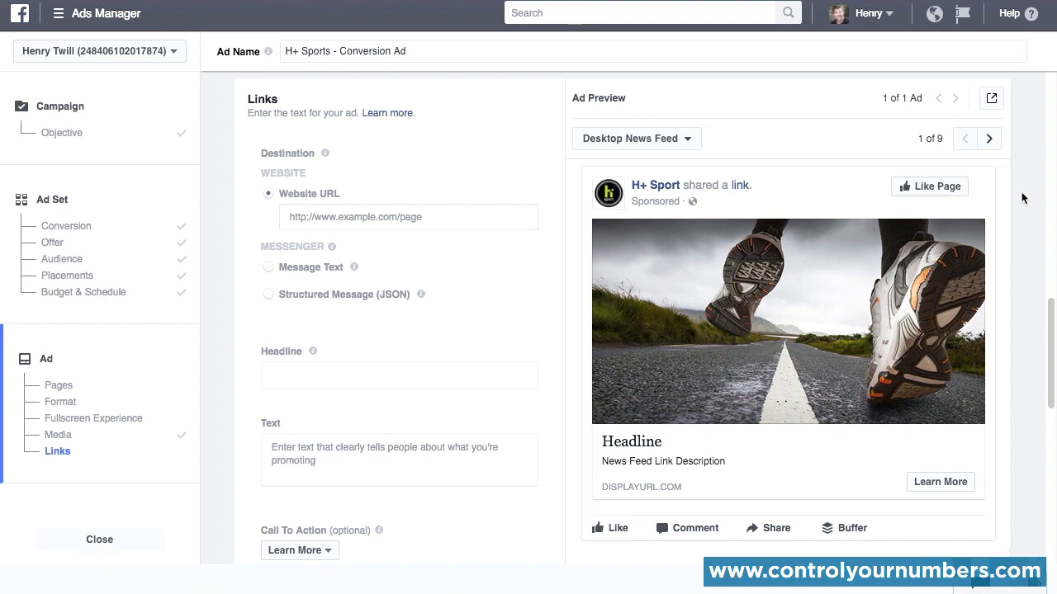
{"action": "left_click", "coordinate": [347, 216]}
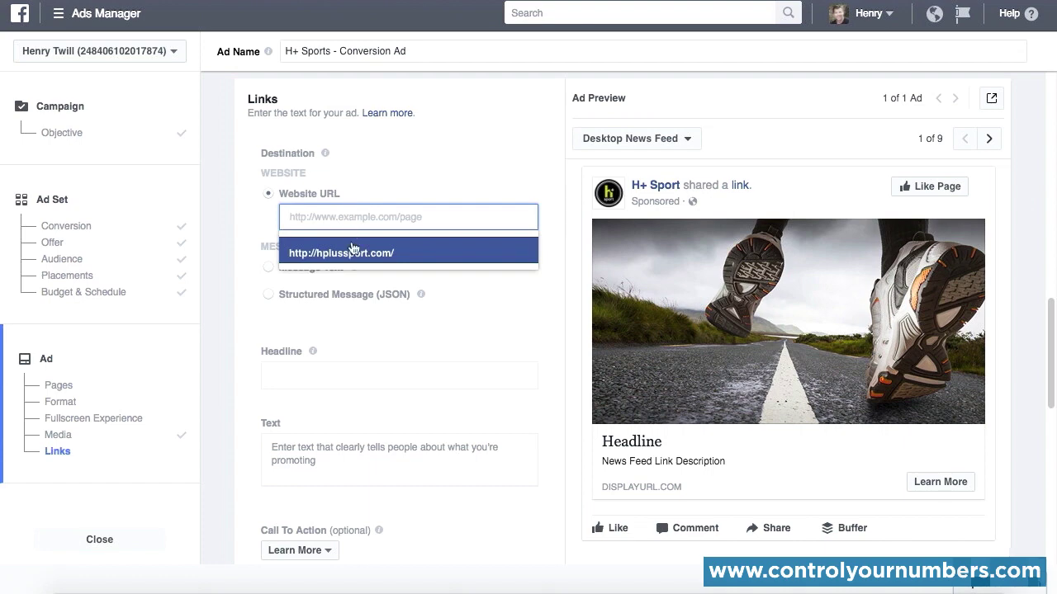
{"action": "left_click", "coordinate": [353, 254]}
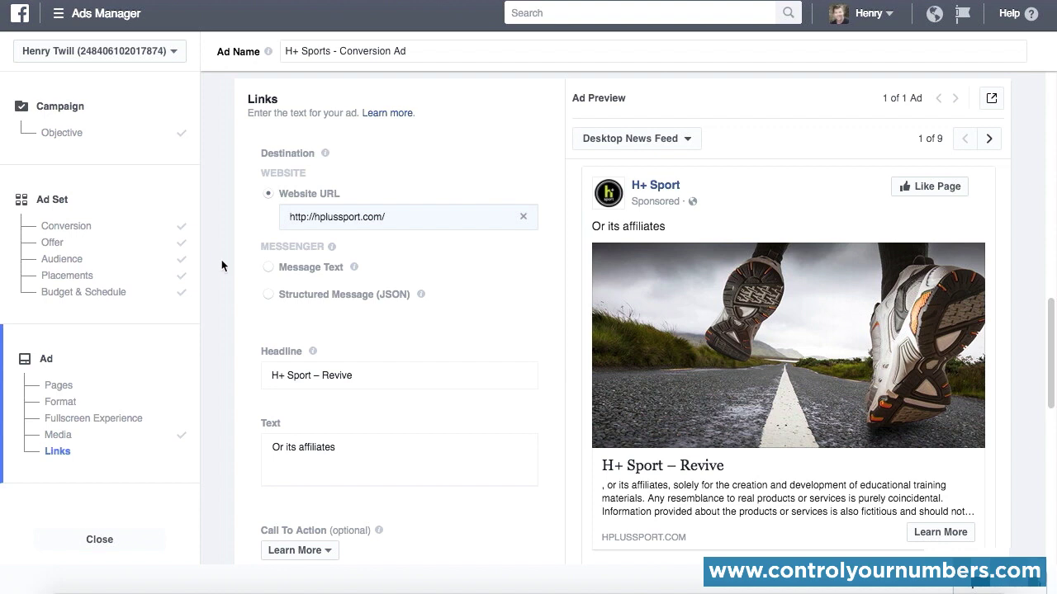
Step: Try using Messenger message text as the ad's destination, and cancel the removal of the unavailable placements
{"action": "left_click", "coordinate": [332, 252]}
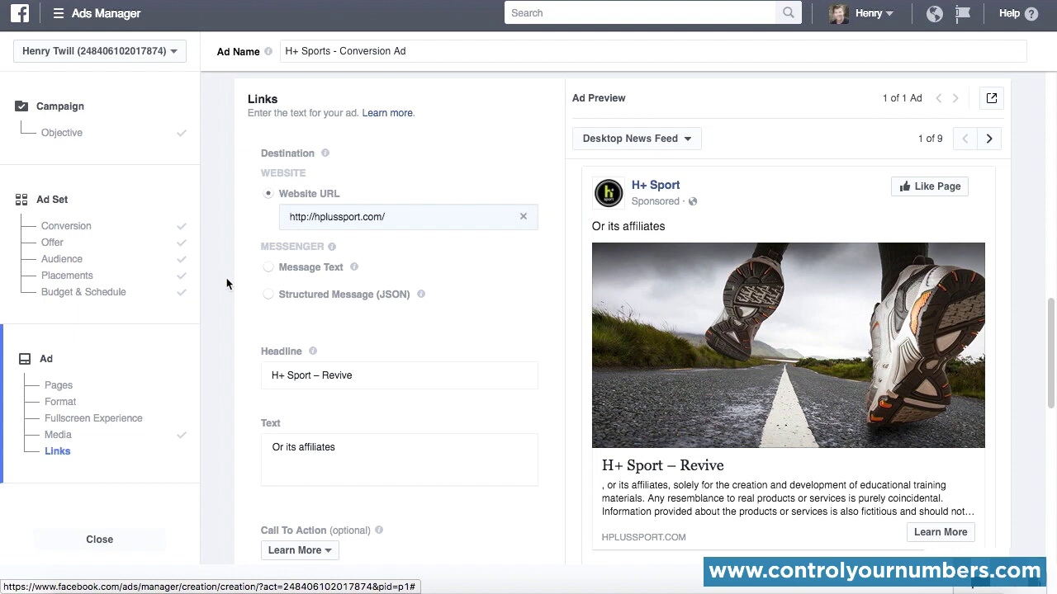
{"action": "left_click", "coordinate": [267, 268]}
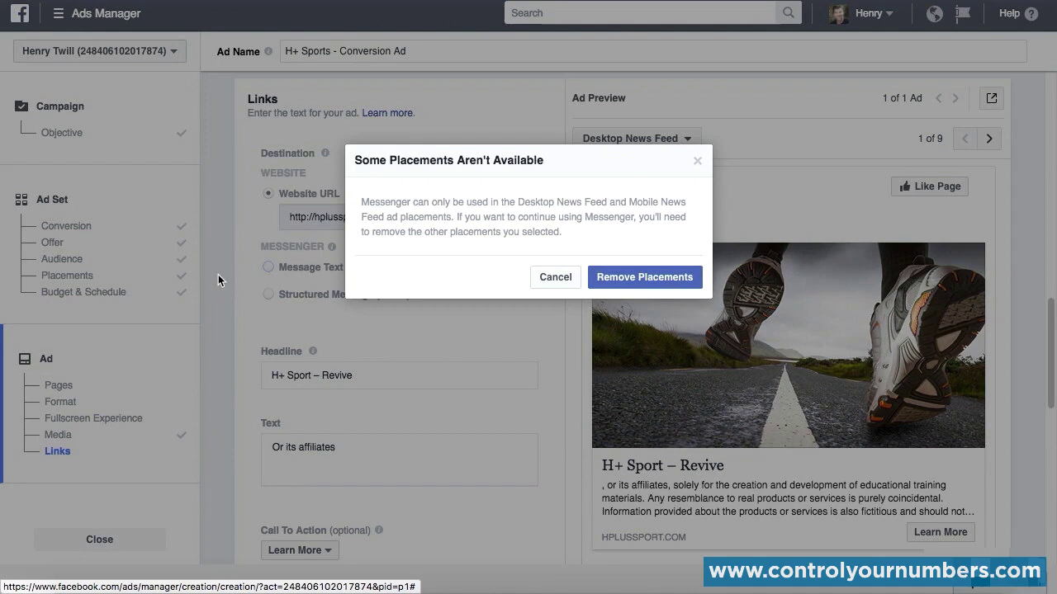
{"action": "left_click", "coordinate": [554, 277]}
Step: Replace the ad's headline with "H+ Sport: Revive, Refuel and Regenerate."
{"action": "scroll", "coordinate": [233, 305], "scroll_direction": "down", "scroll_amount": 3}
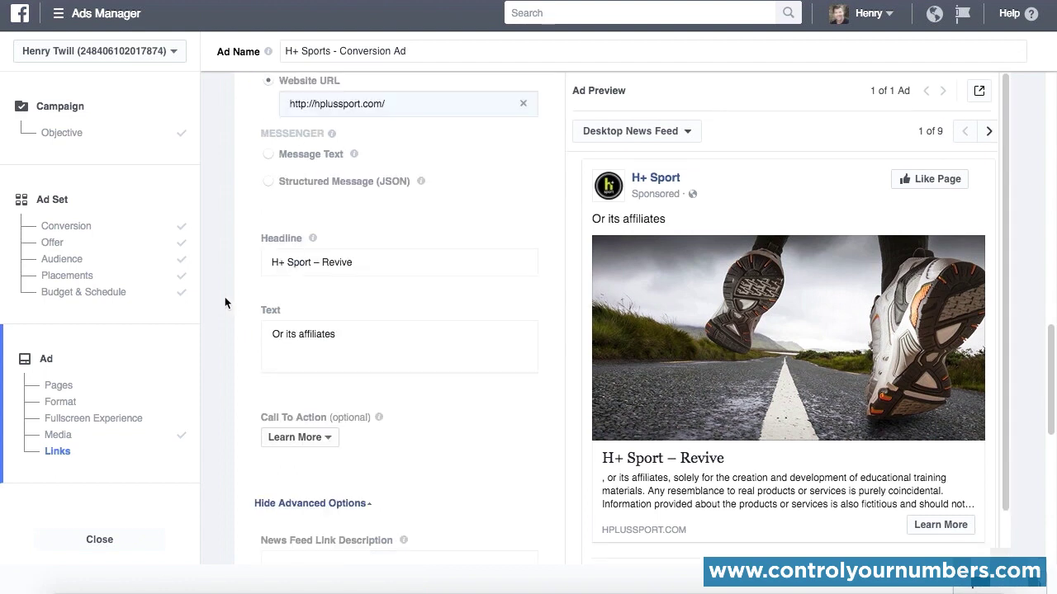
{"action": "scroll", "coordinate": [224, 298], "scroll_direction": "down", "scroll_amount": 4}
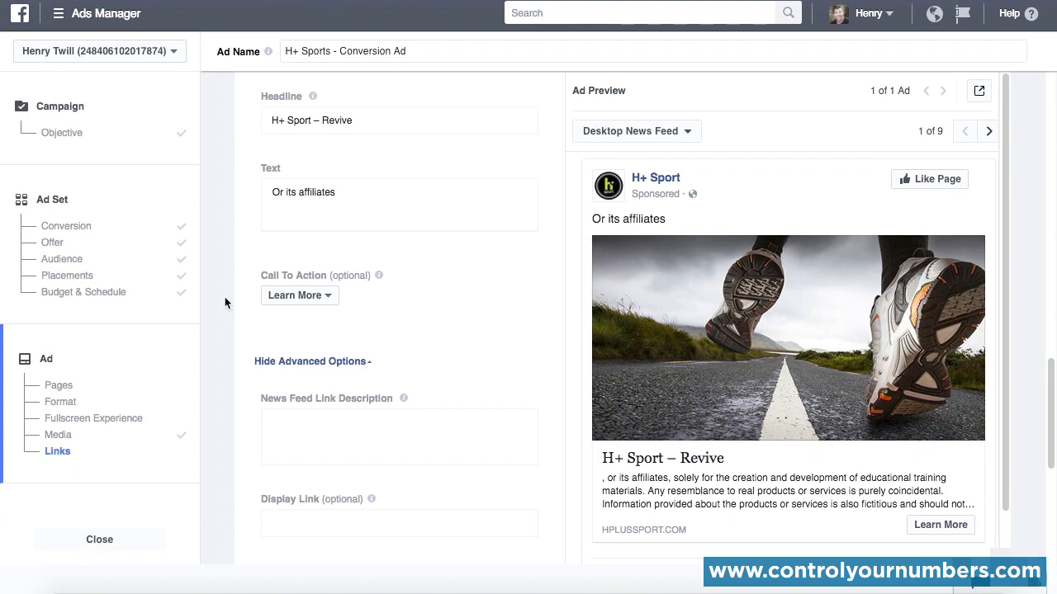
{"action": "triple_click", "coordinate": [374, 119]}
{"action": "key", "text": "BackSpace"}
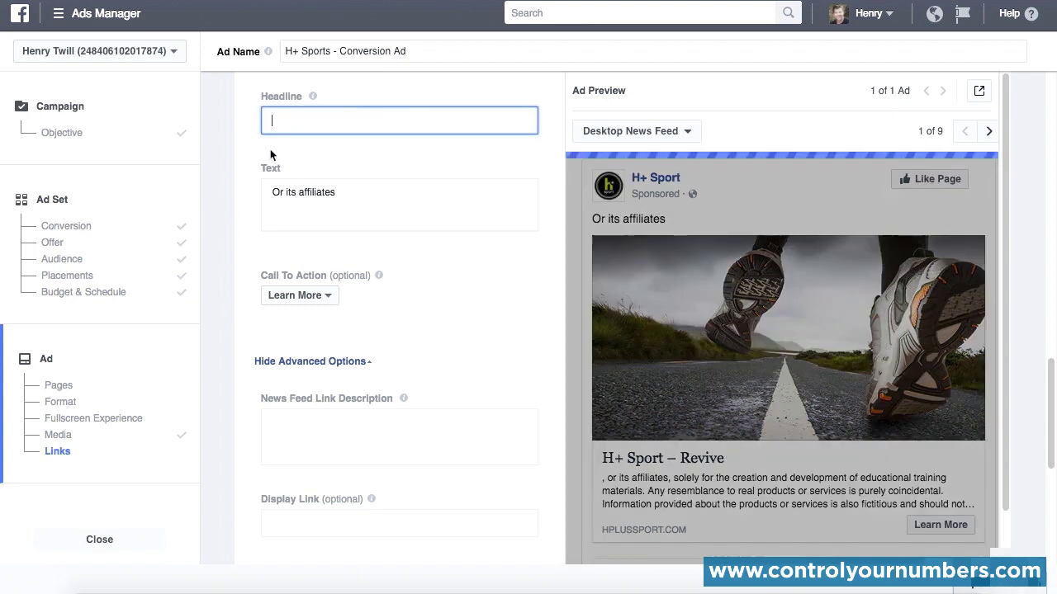
{"action": "type", "text": "H+ Sport: Revive, Refuel and Regenerate."}
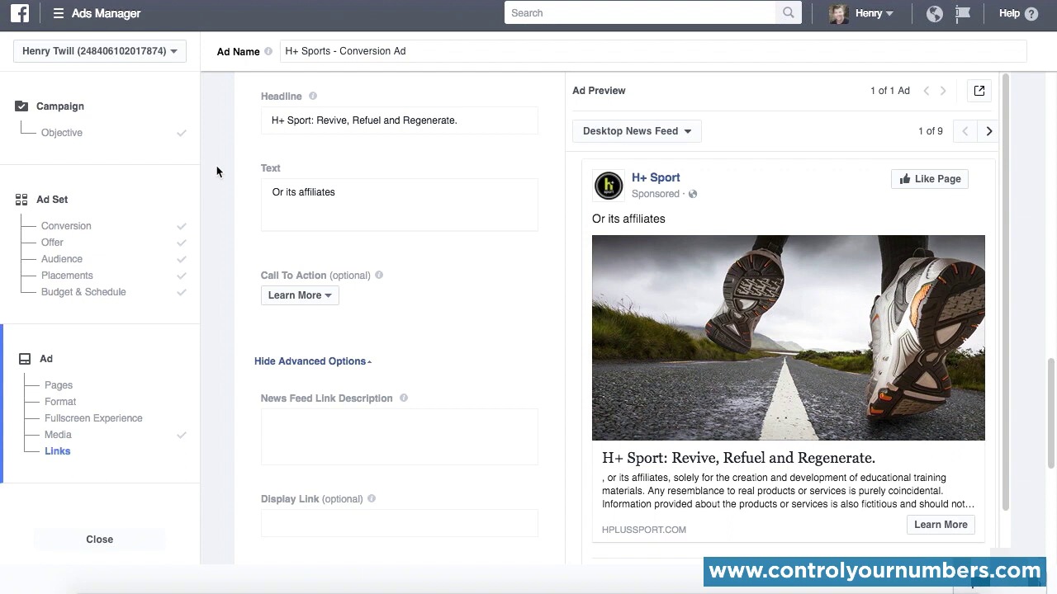
Step: Replace the ad's text with "Sports drink and multi-vitamins that revive, refuel and regenerate. Be Elite with H+ Sport."
{"action": "left_click_drag", "start_coordinate": [356, 193], "coordinate": [260, 197]}
{"action": "type", "text": "Sports drink and multi-vitamins that revive, refuel and regenerate. Be Elite with H+ Sport."}
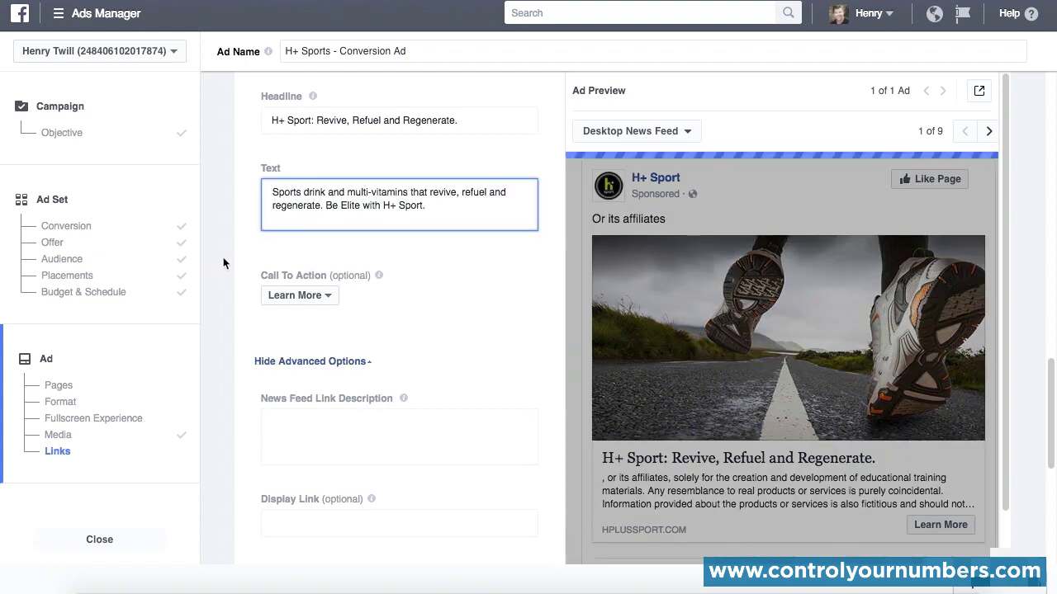
{"action": "left_click", "coordinate": [222, 256]}
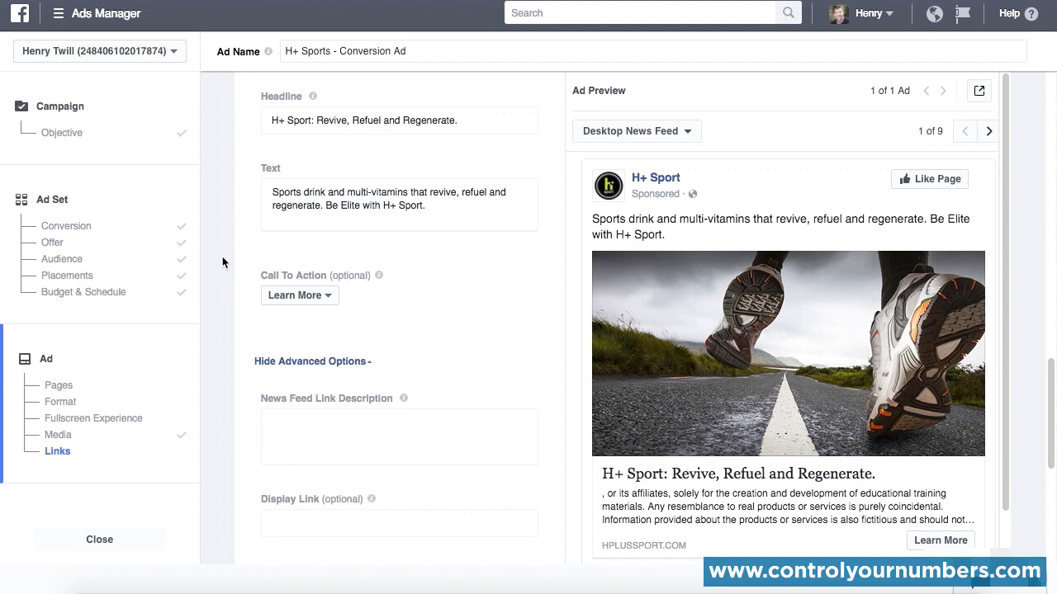
Step: Set the ad's call to action to Shop Now
{"action": "scroll", "coordinate": [222, 262], "scroll_direction": "down", "scroll_amount": 1}
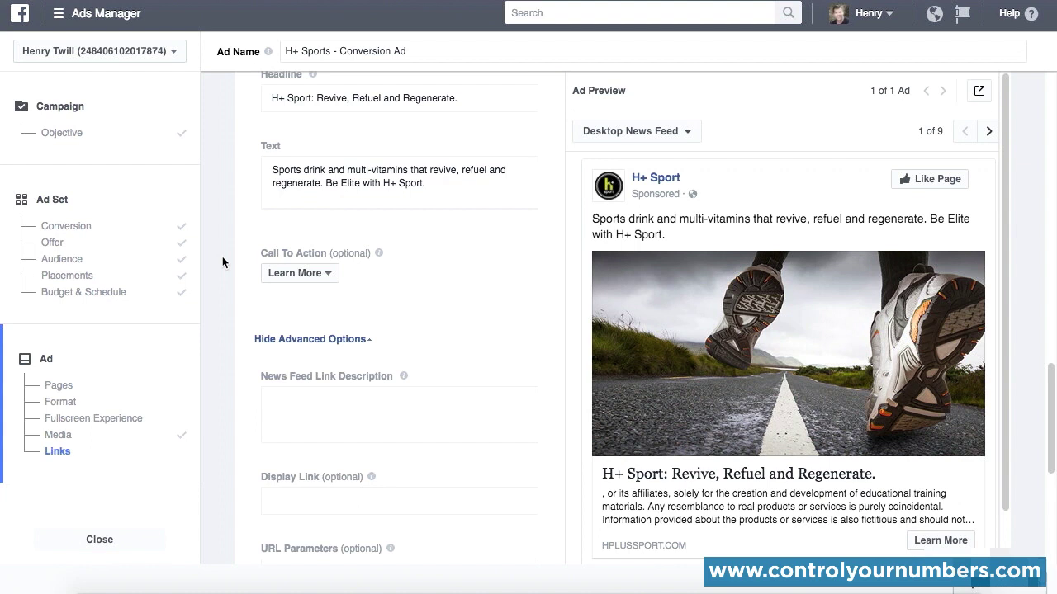
{"action": "left_click", "coordinate": [328, 276]}
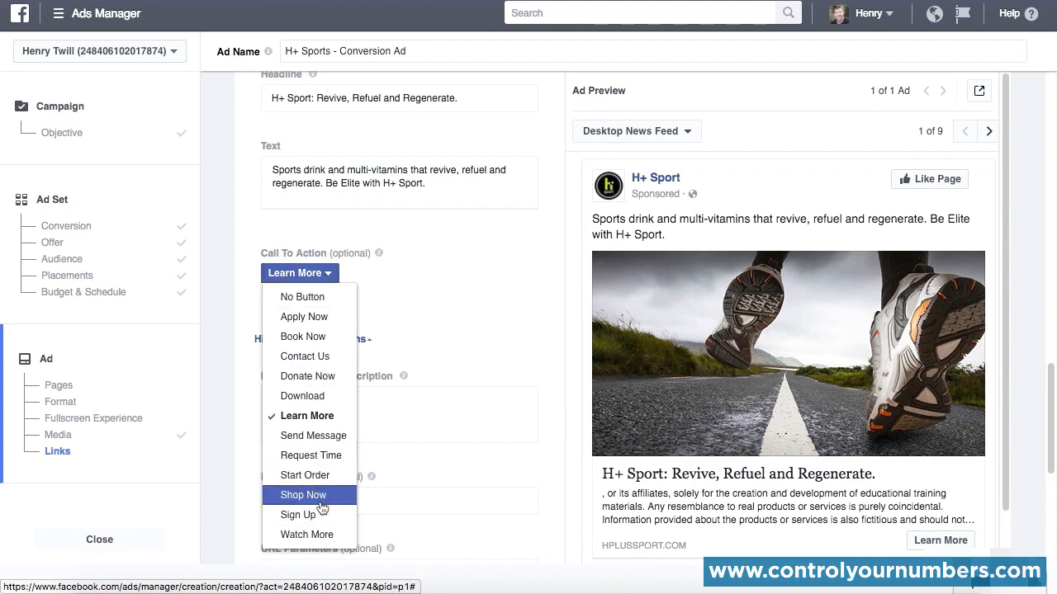
{"action": "left_click", "coordinate": [328, 495]}
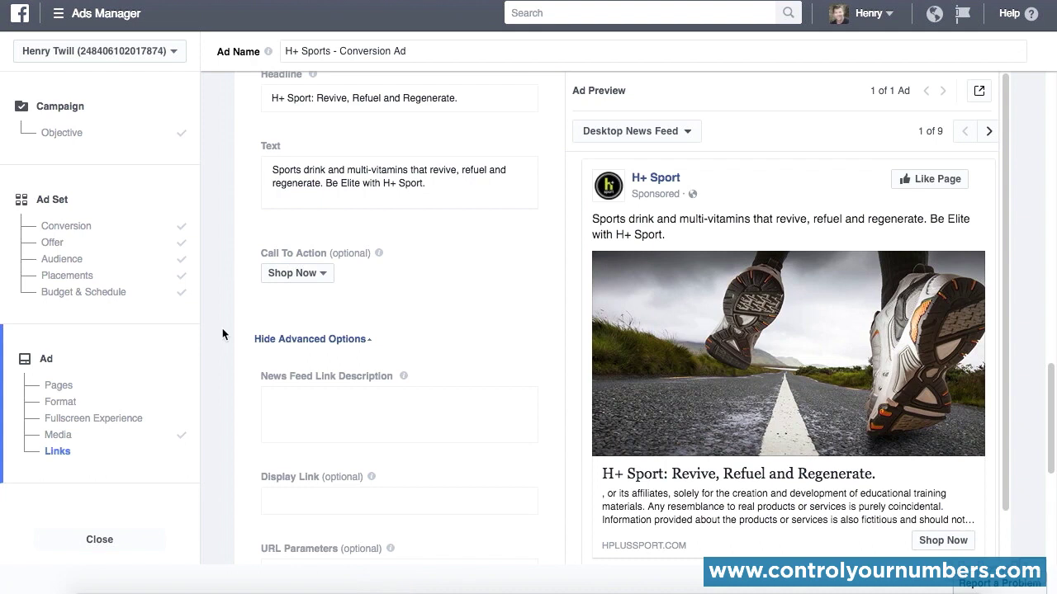
Step: Set the News Feed link description to "We're committed to creating products that defy convention and inspire our customers with pride and trust."
{"action": "scroll", "coordinate": [222, 329], "scroll_direction": "down", "scroll_amount": 1}
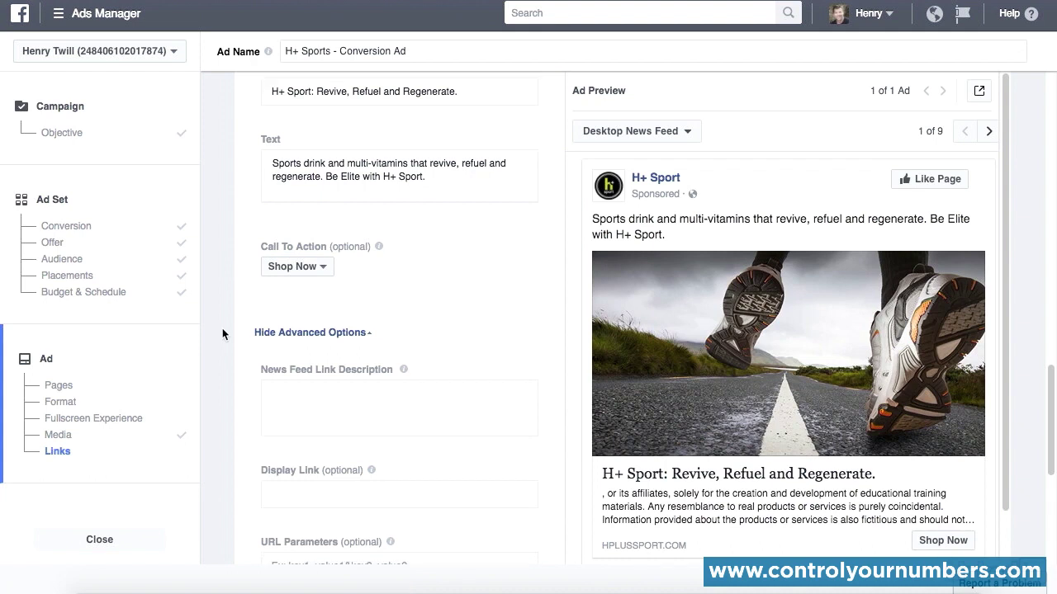
{"action": "scroll", "coordinate": [222, 328], "scroll_direction": "down", "scroll_amount": 5}
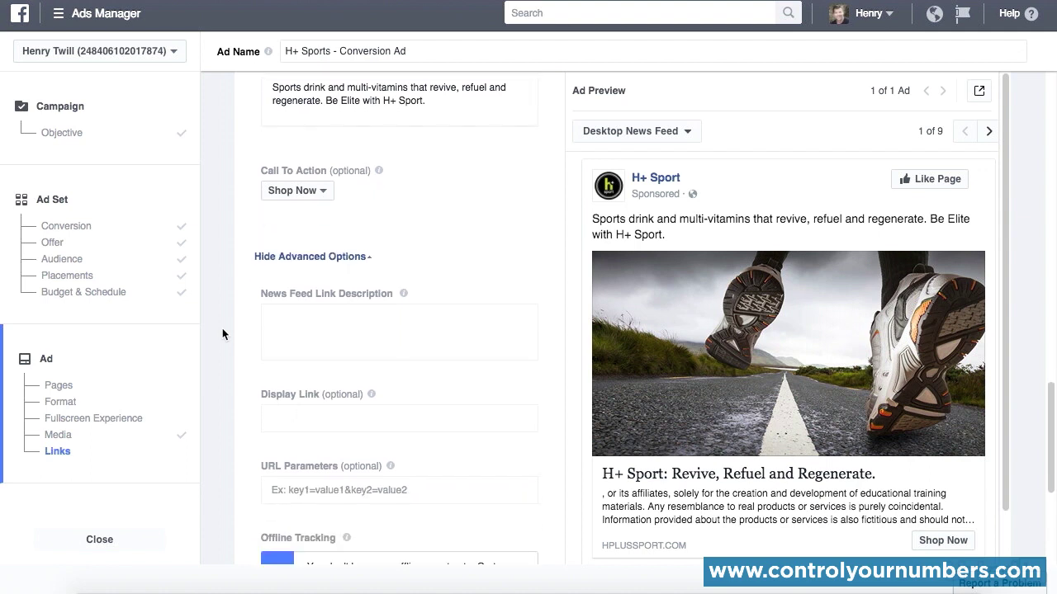
{"action": "scroll", "coordinate": [222, 329], "scroll_direction": "down", "scroll_amount": 1}
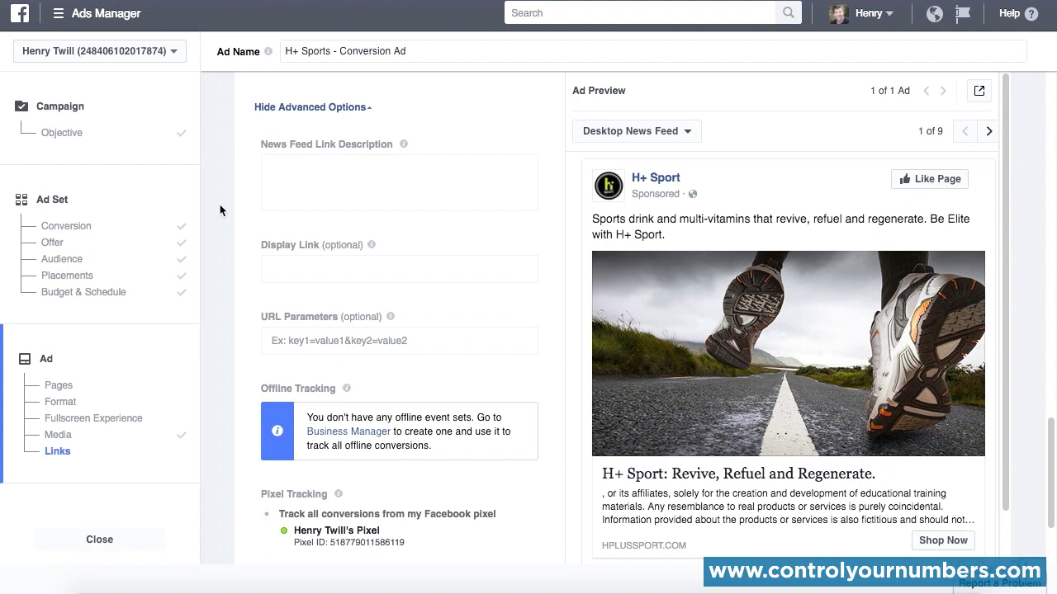
{"action": "left_click", "coordinate": [338, 174]}
{"action": "type", "text": "We're committed to creating products that defy convention and inspire our customers with pride and trust."}
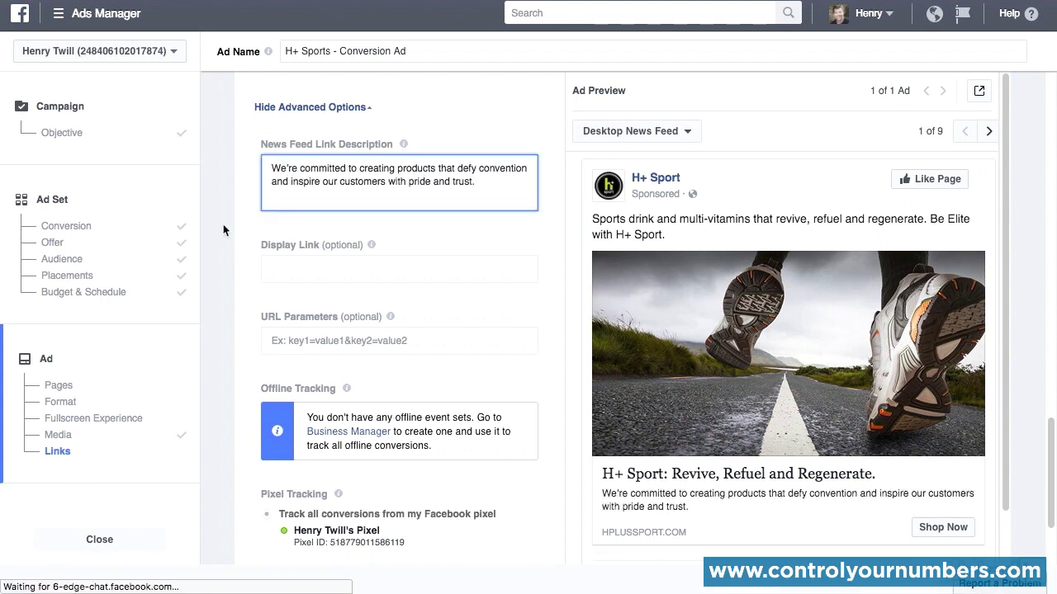
{"action": "left_click", "coordinate": [223, 230]}
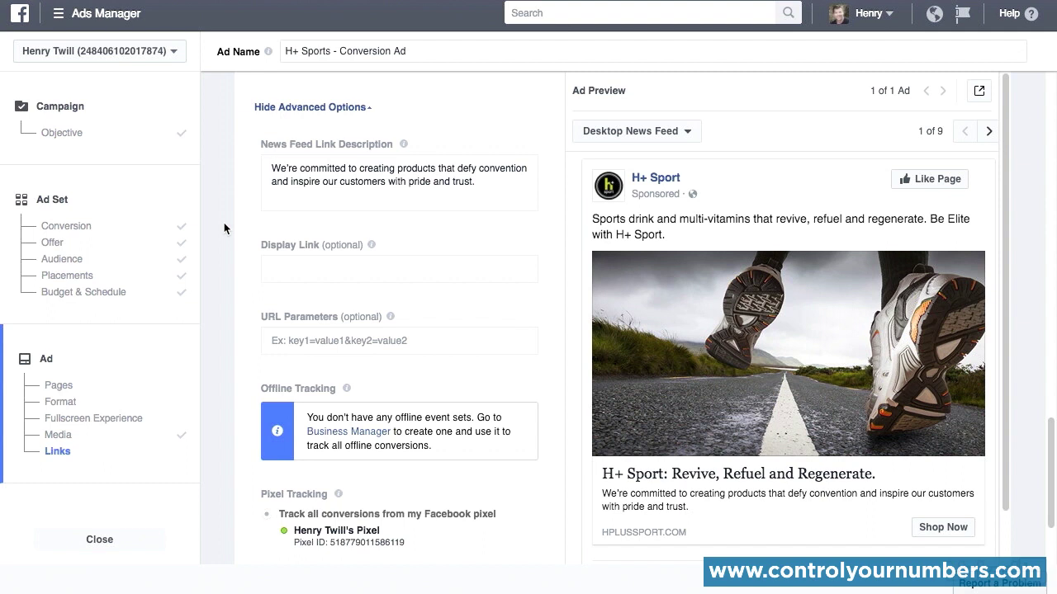
Step: Examine the display link, URL parameter and tracking options, and check where Pixels is found among the frequently used tools
{"action": "mouse_move", "coordinate": [372, 248]}
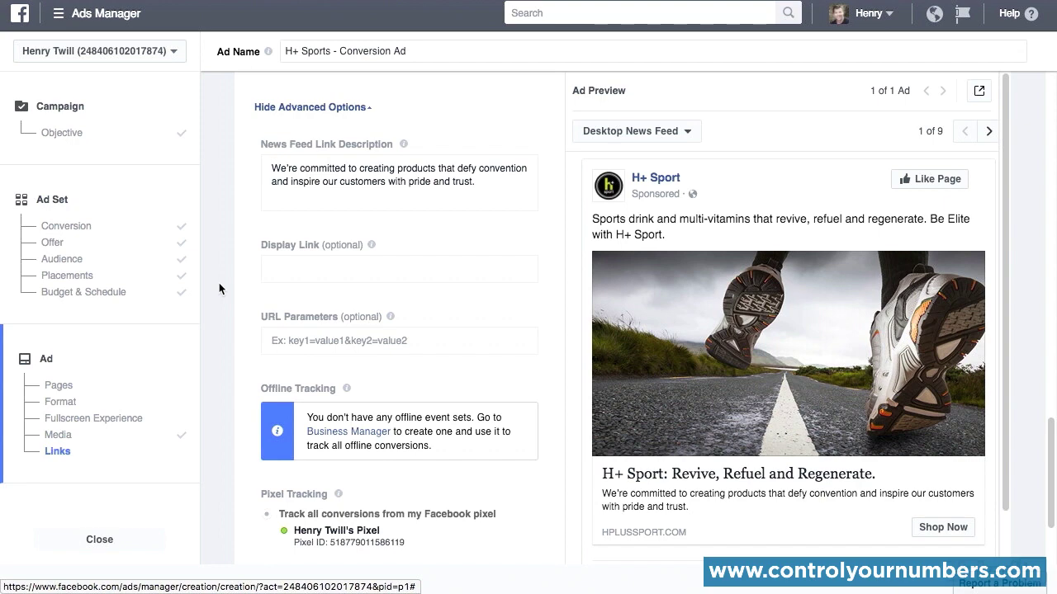
{"action": "scroll", "coordinate": [219, 283], "scroll_direction": "down", "scroll_amount": 1}
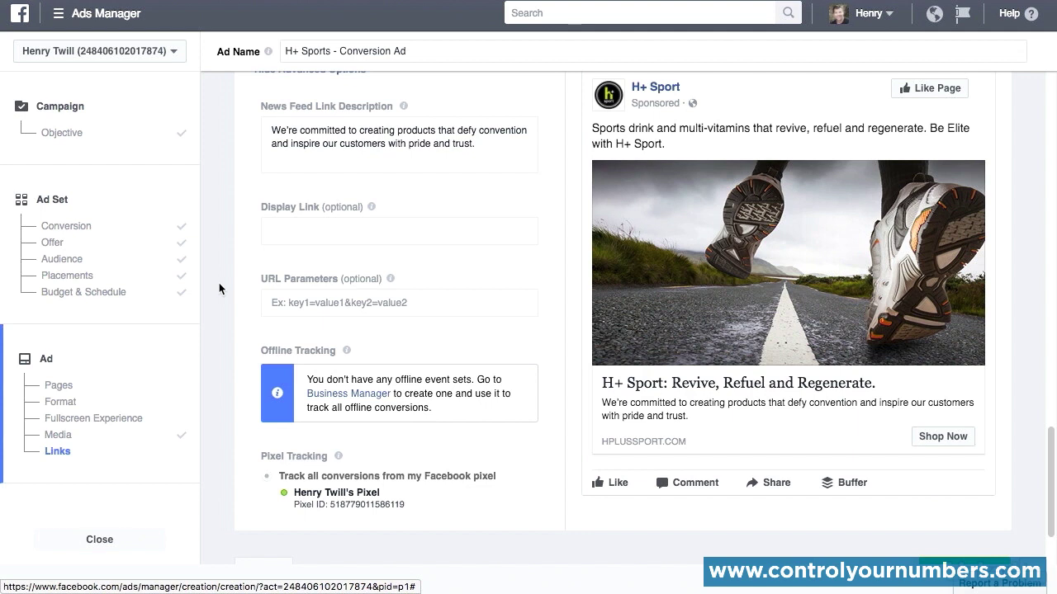
{"action": "left_click", "coordinate": [58, 15]}
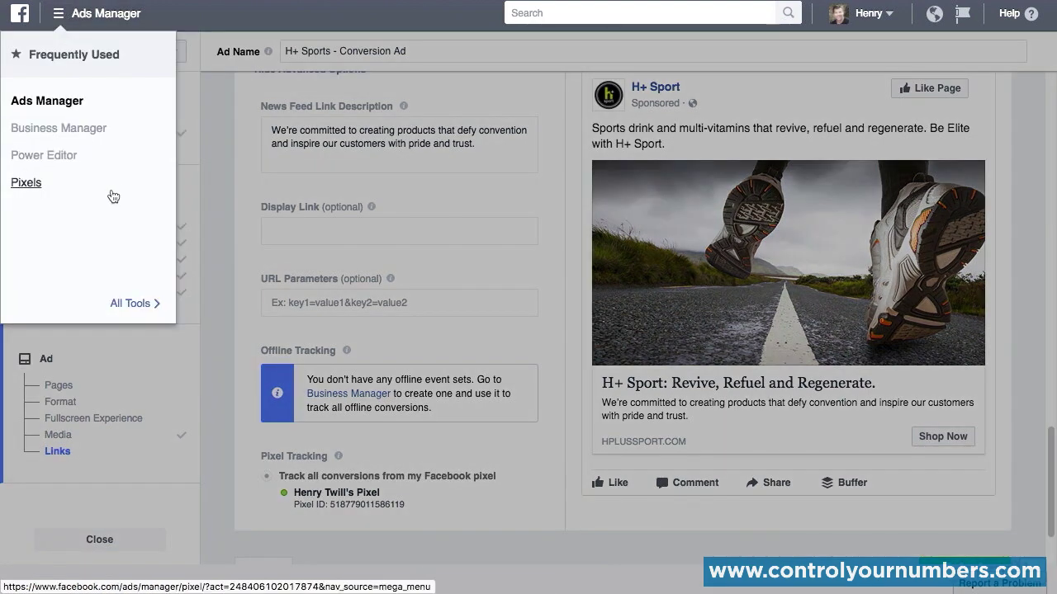
{"action": "left_click", "coordinate": [229, 204]}
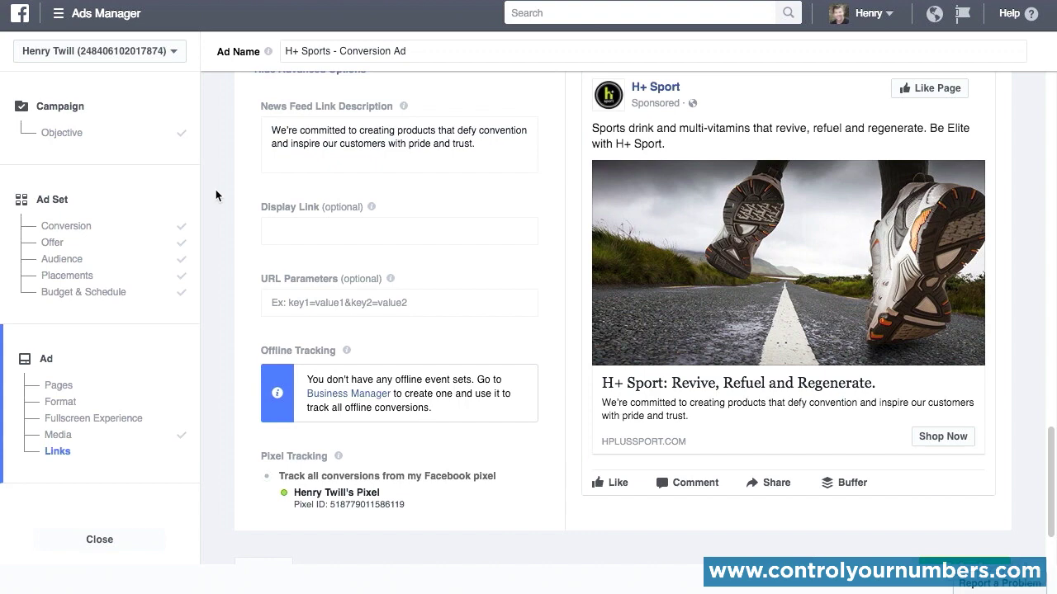
Step: Review the order summary's campaign, ad set and ad details, and close it without placing the order
{"action": "scroll", "coordinate": [1034, 164], "scroll_direction": "up", "scroll_amount": 5}
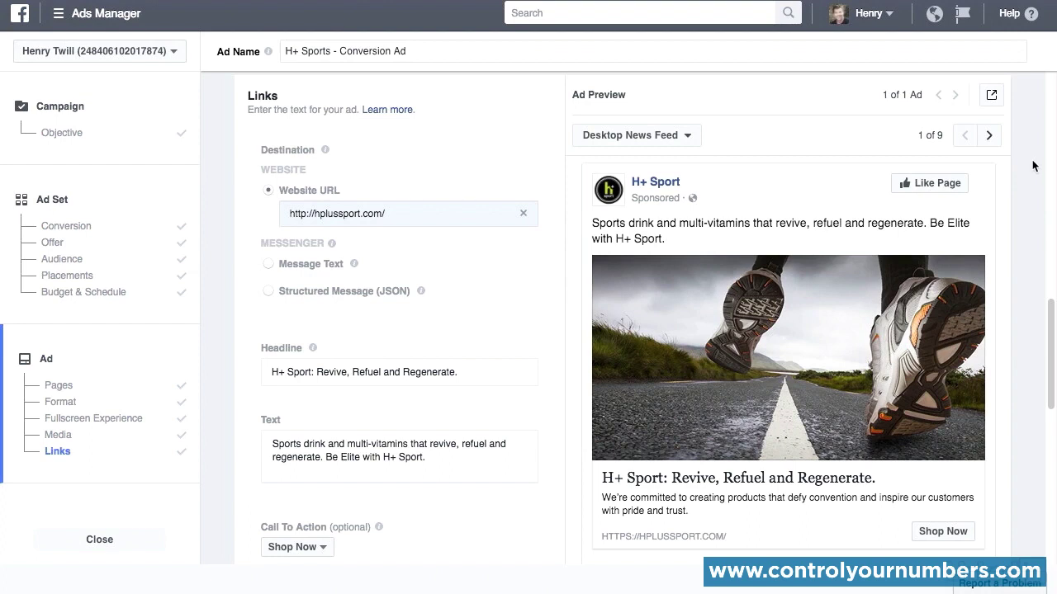
{"action": "scroll", "coordinate": [1032, 264], "scroll_direction": "down", "scroll_amount": 5}
{"action": "scroll", "coordinate": [1030, 370], "scroll_direction": "down", "scroll_amount": 3}
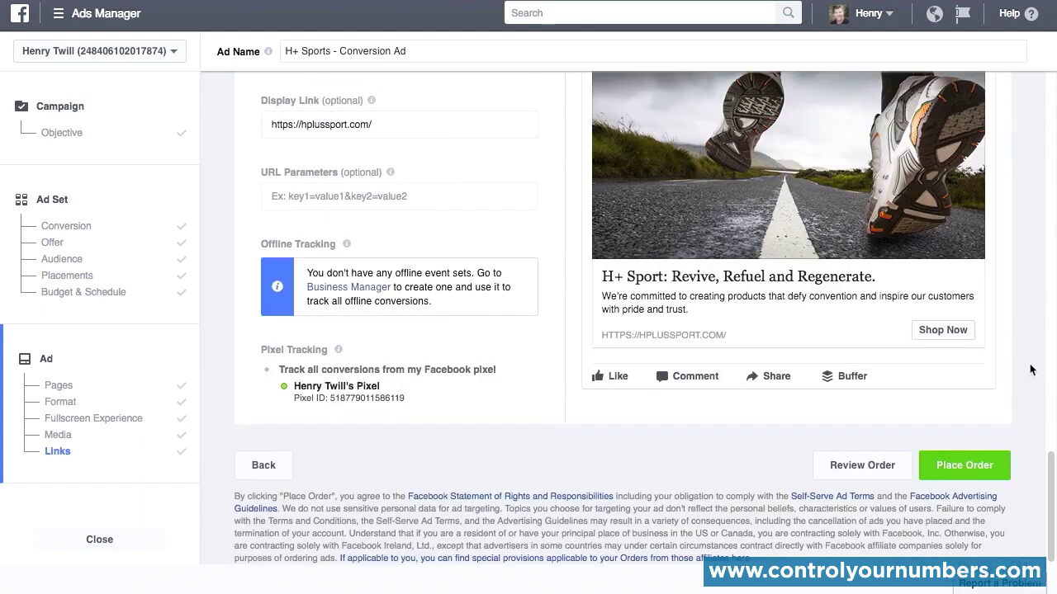
{"action": "left_click", "coordinate": [856, 464]}
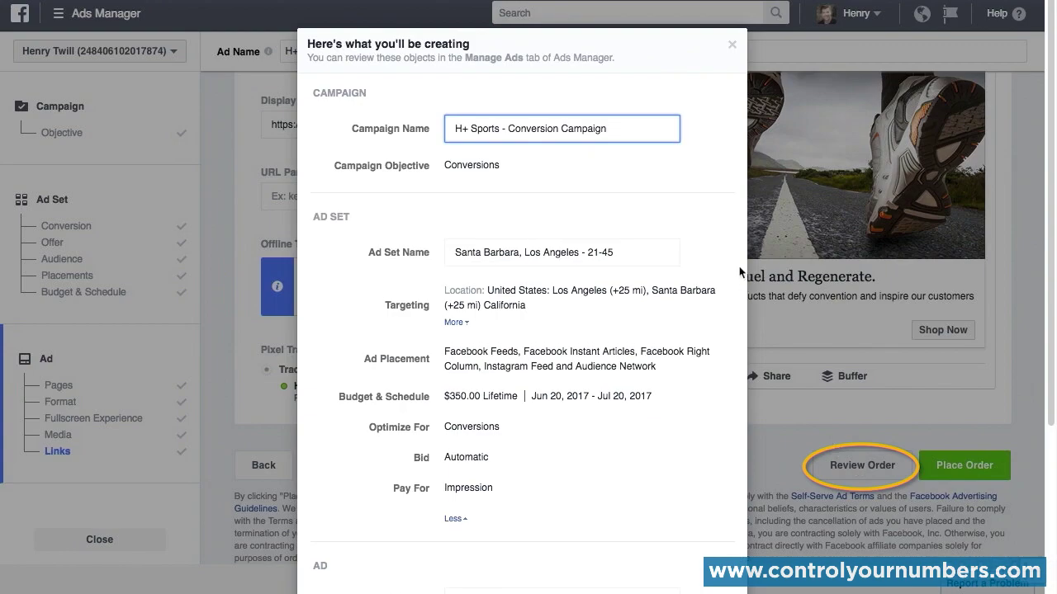
{"action": "scroll", "coordinate": [733, 236], "scroll_direction": "down", "scroll_amount": 1}
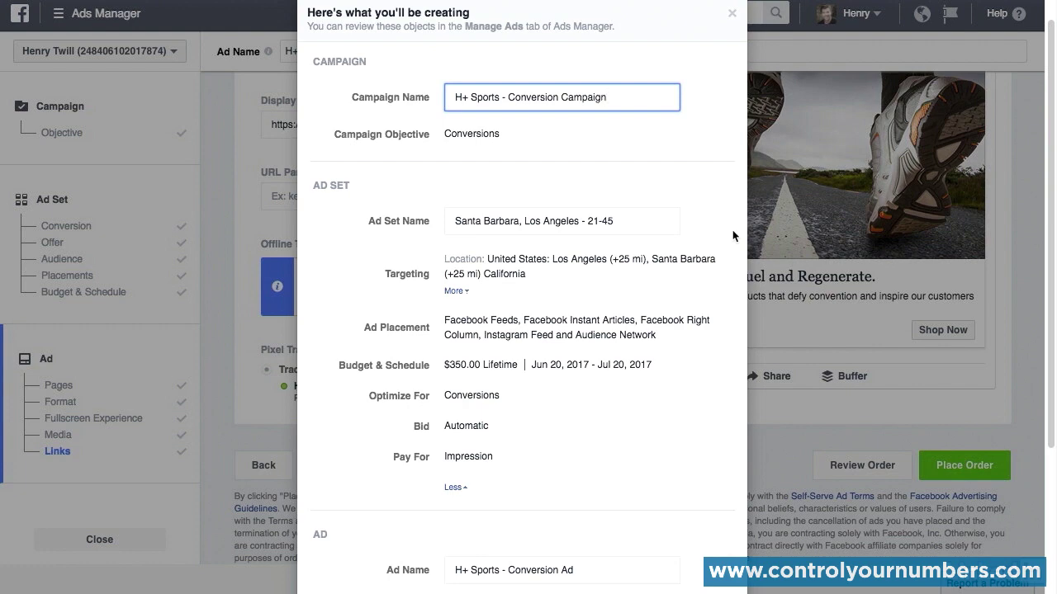
{"action": "scroll", "coordinate": [732, 236], "scroll_direction": "down", "scroll_amount": 5}
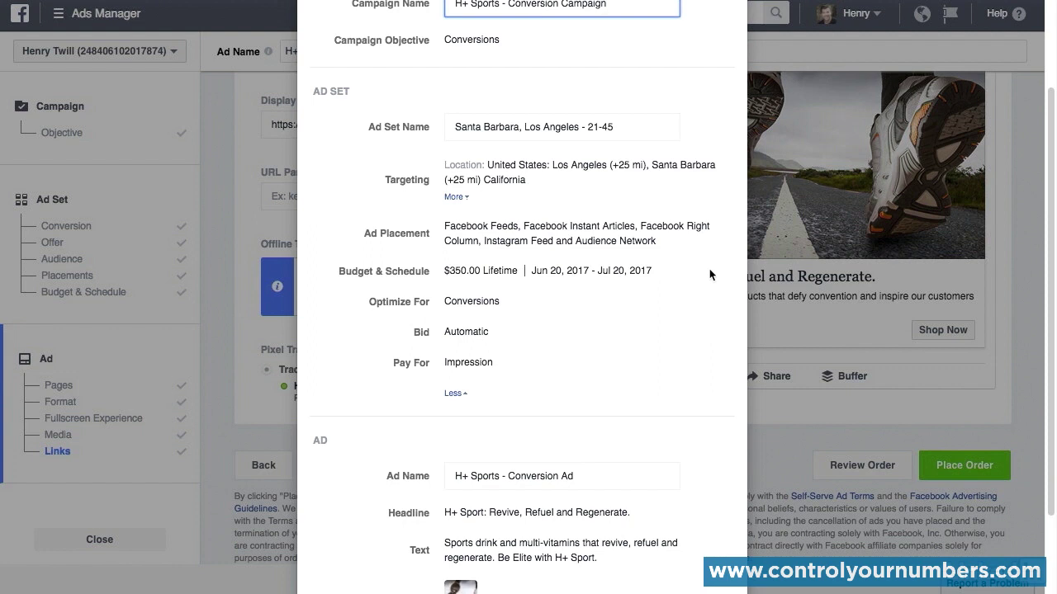
{"action": "scroll", "coordinate": [708, 275], "scroll_direction": "down", "scroll_amount": 5}
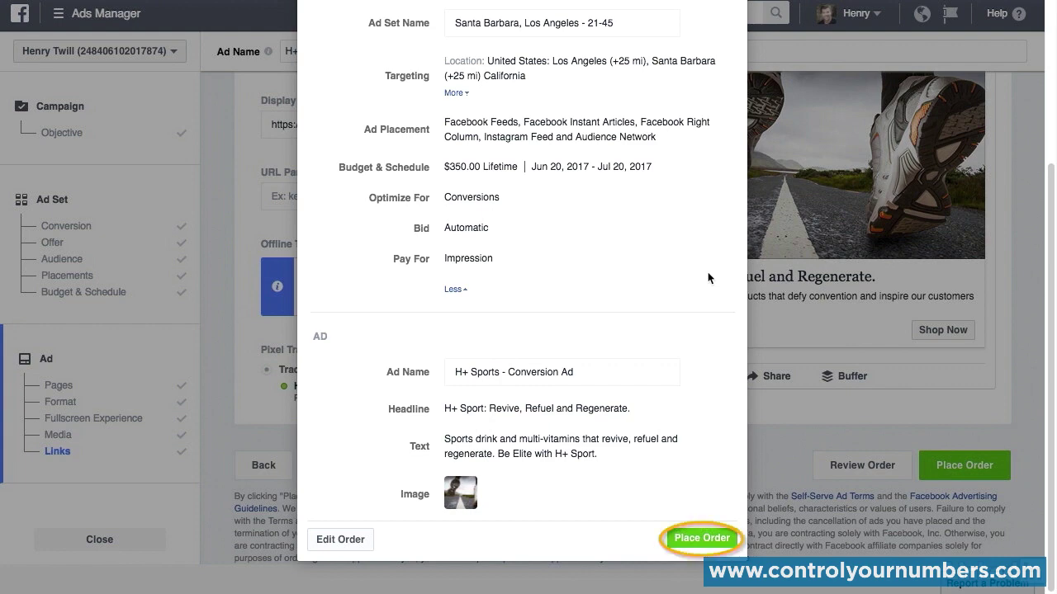
{"action": "scroll", "coordinate": [705, 103], "scroll_direction": "up", "scroll_amount": 4}
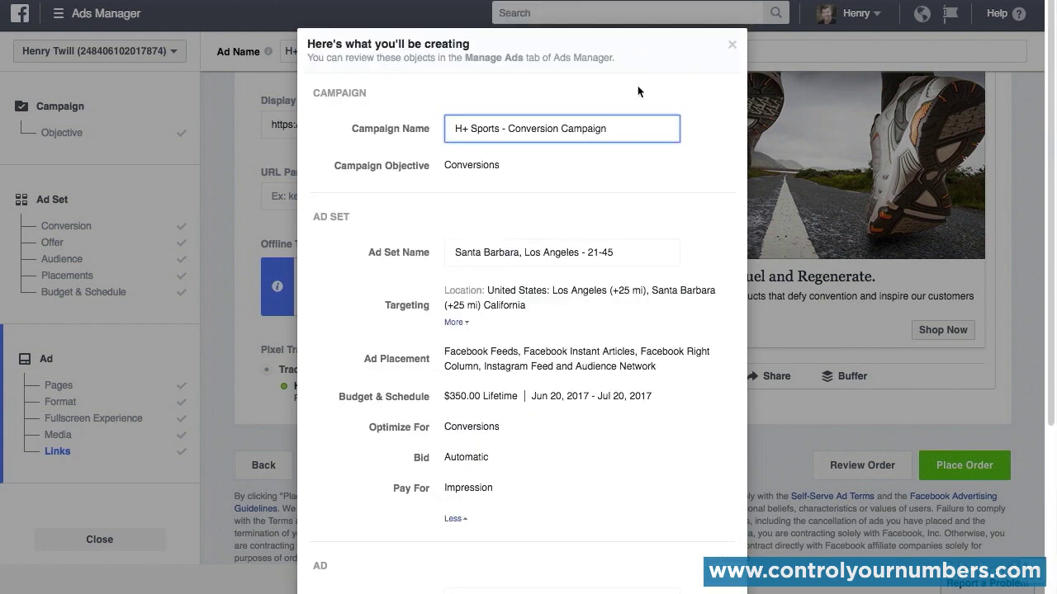
{"action": "left_click", "coordinate": [732, 44]}
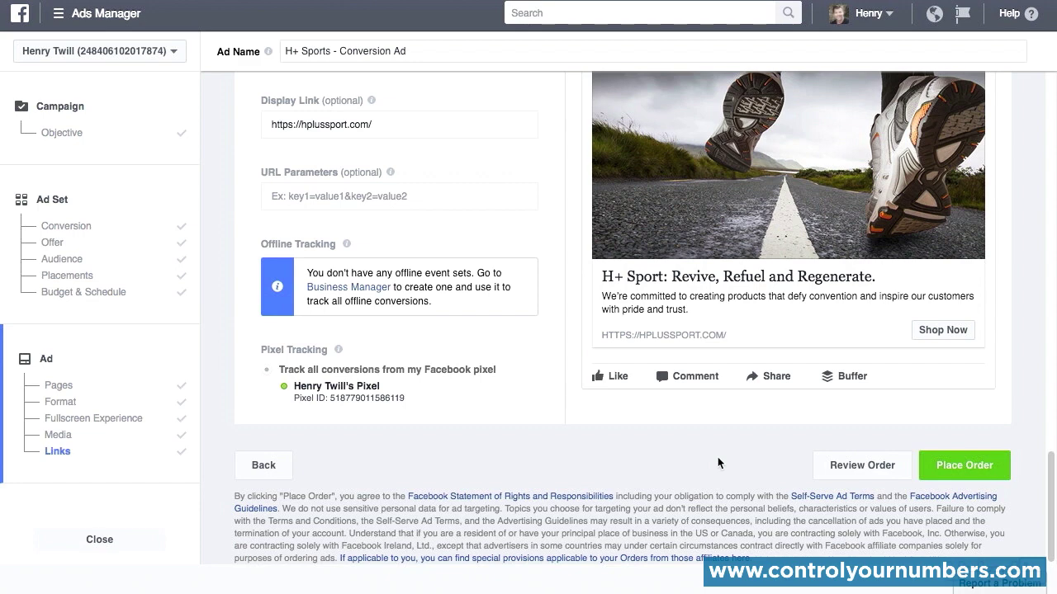
Step: Look through the available ad preview placements and preview the finished ad in Mobile News Feed
{"action": "scroll", "coordinate": [717, 463], "scroll_direction": "up", "scroll_amount": 7}
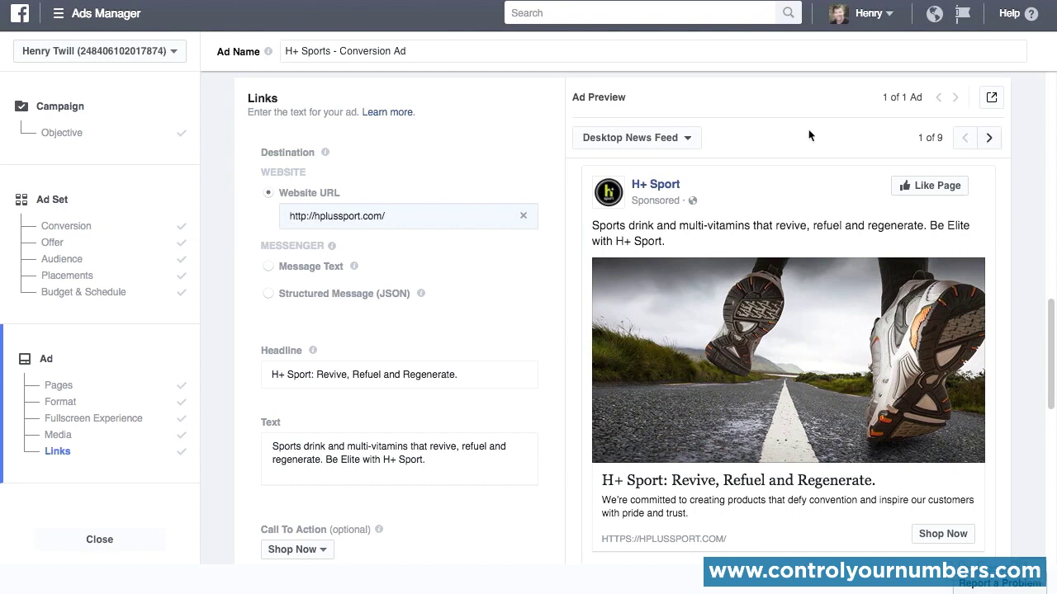
{"action": "left_click", "coordinate": [690, 142]}
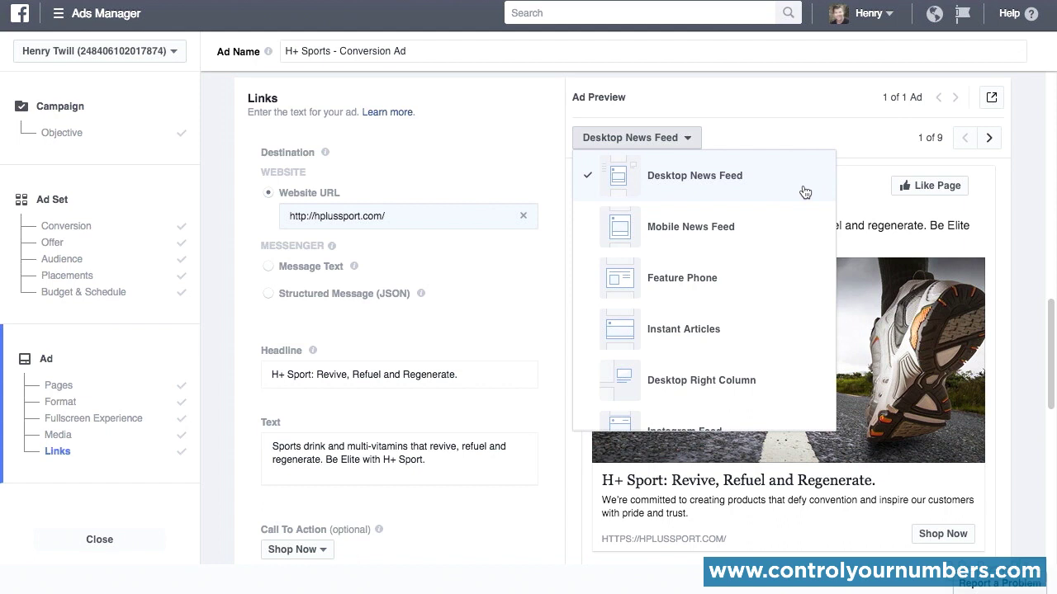
{"action": "scroll", "coordinate": [805, 193], "scroll_direction": "down", "scroll_amount": 4}
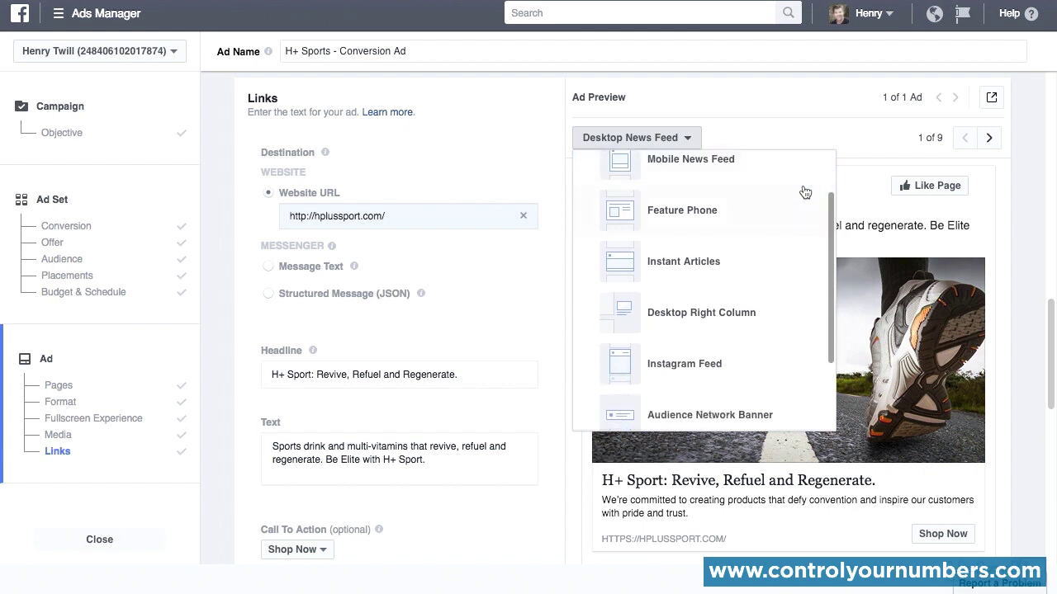
{"action": "scroll", "coordinate": [805, 193], "scroll_direction": "down", "scroll_amount": 3}
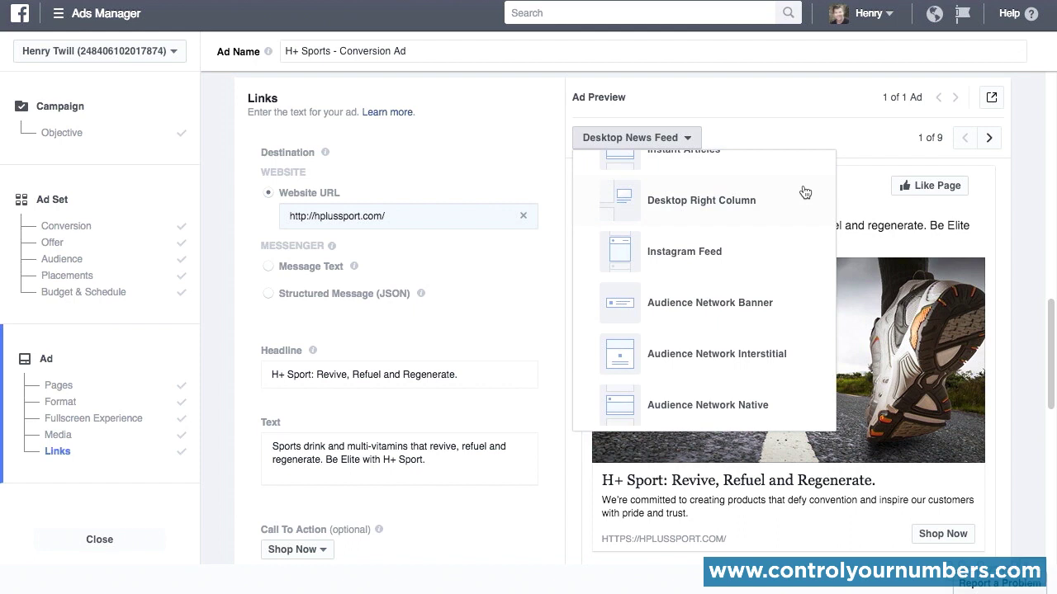
{"action": "left_click", "coordinate": [1032, 189]}
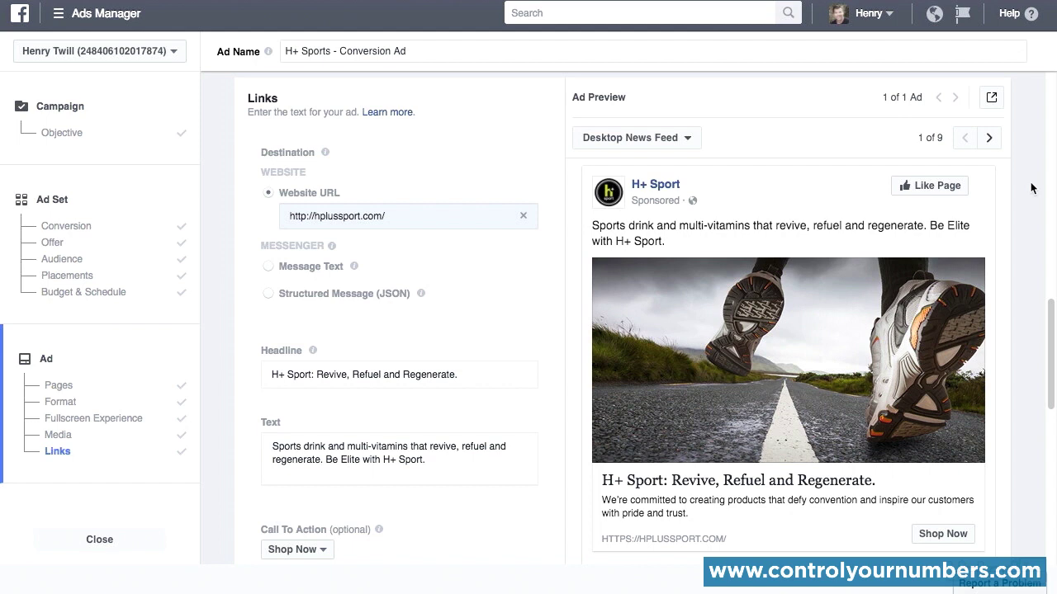
{"action": "left_click", "coordinate": [689, 140]}
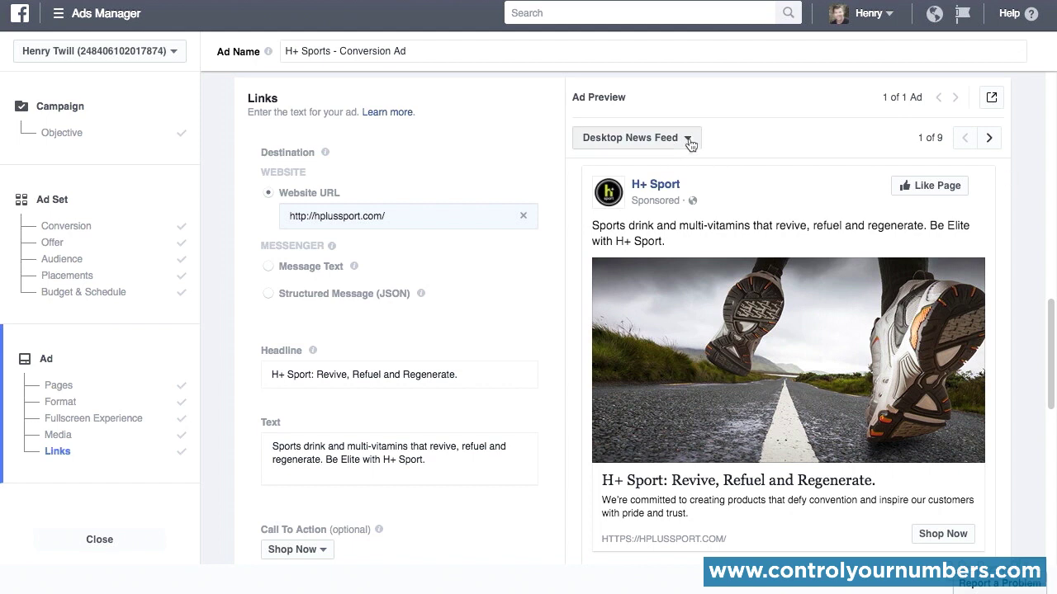
{"action": "left_click", "coordinate": [705, 233]}
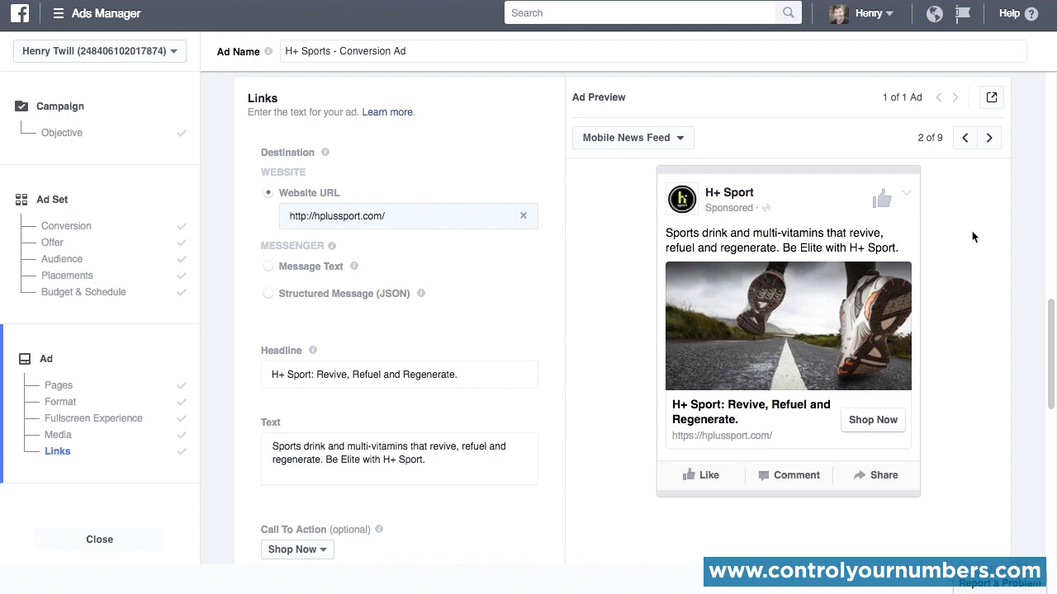
Step: Switch the ad set's placements to Edit Placements and view the available device types
{"action": "left_click", "coordinate": [75, 277]}
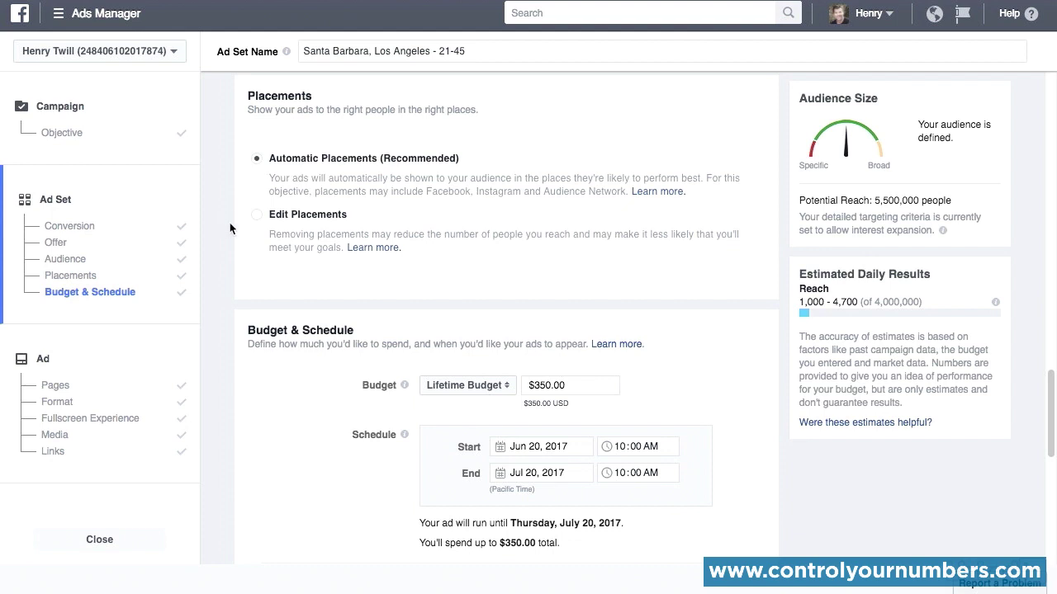
{"action": "left_click", "coordinate": [256, 215]}
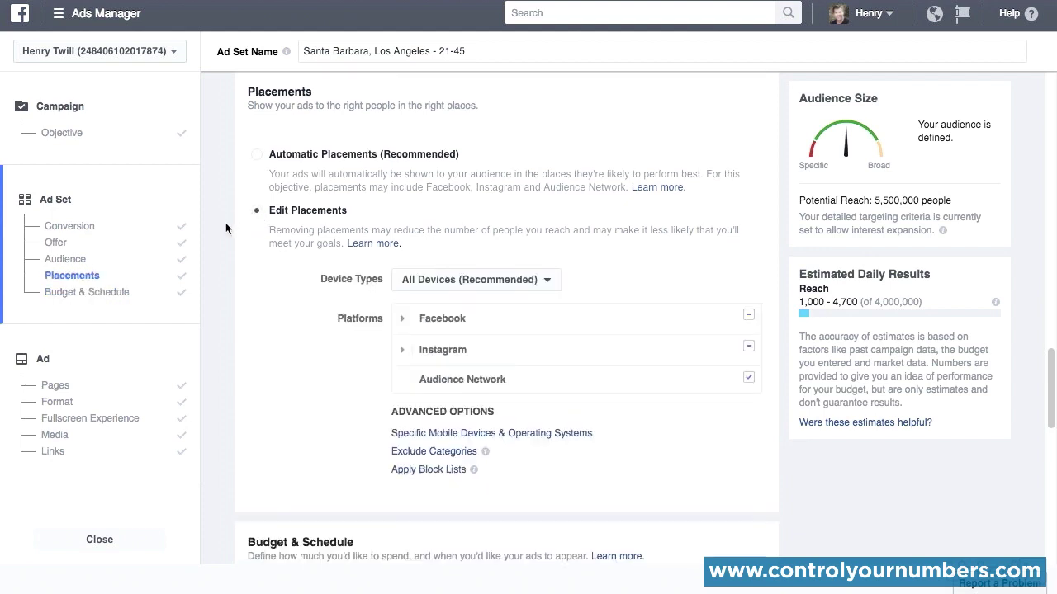
{"action": "scroll", "coordinate": [225, 222], "scroll_direction": "down", "scroll_amount": 1}
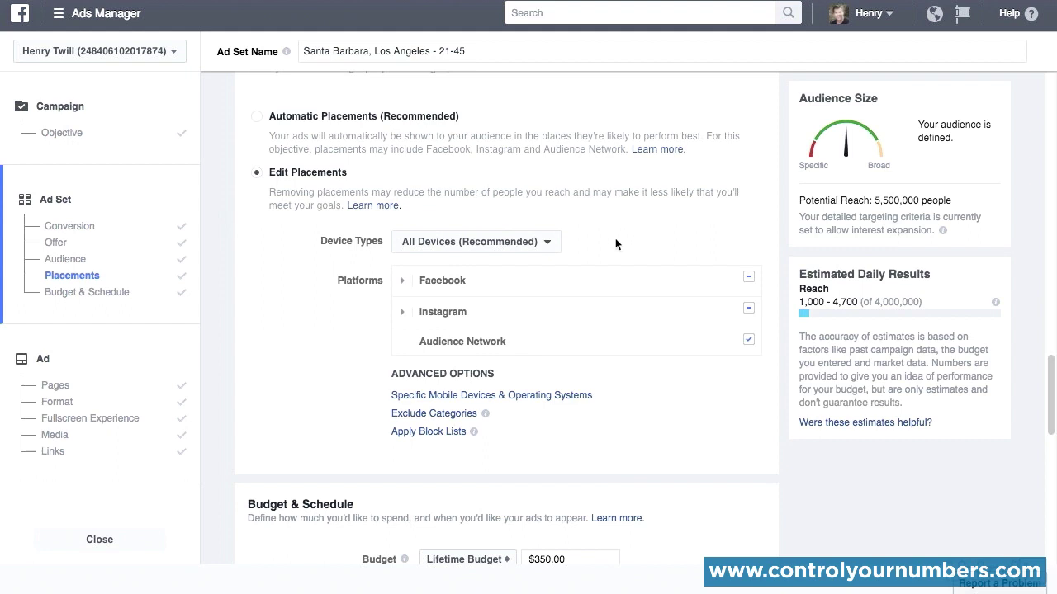
{"action": "left_click", "coordinate": [550, 248]}
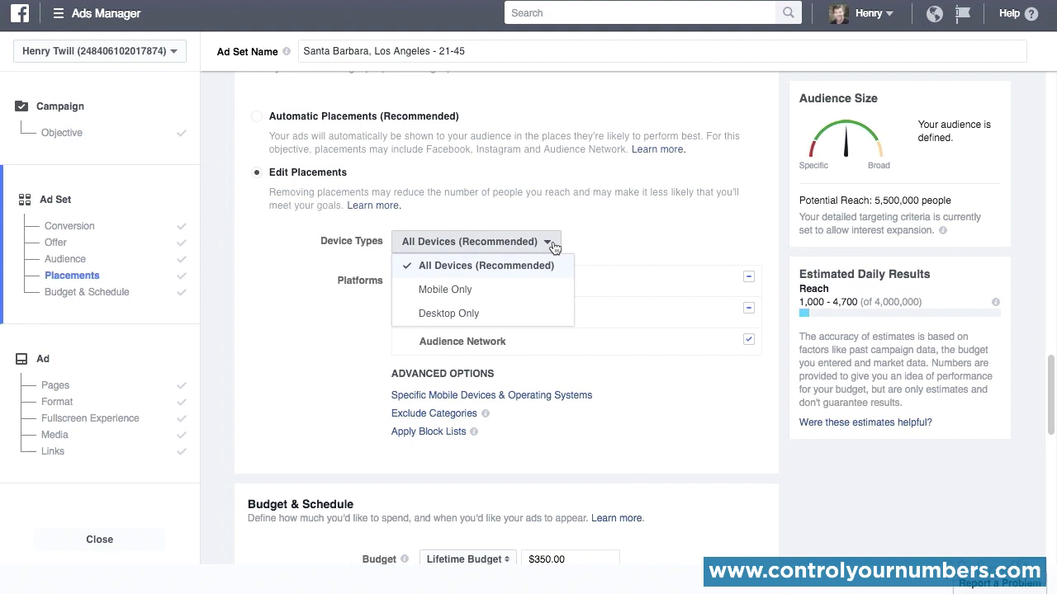
{"action": "left_click", "coordinate": [213, 253]}
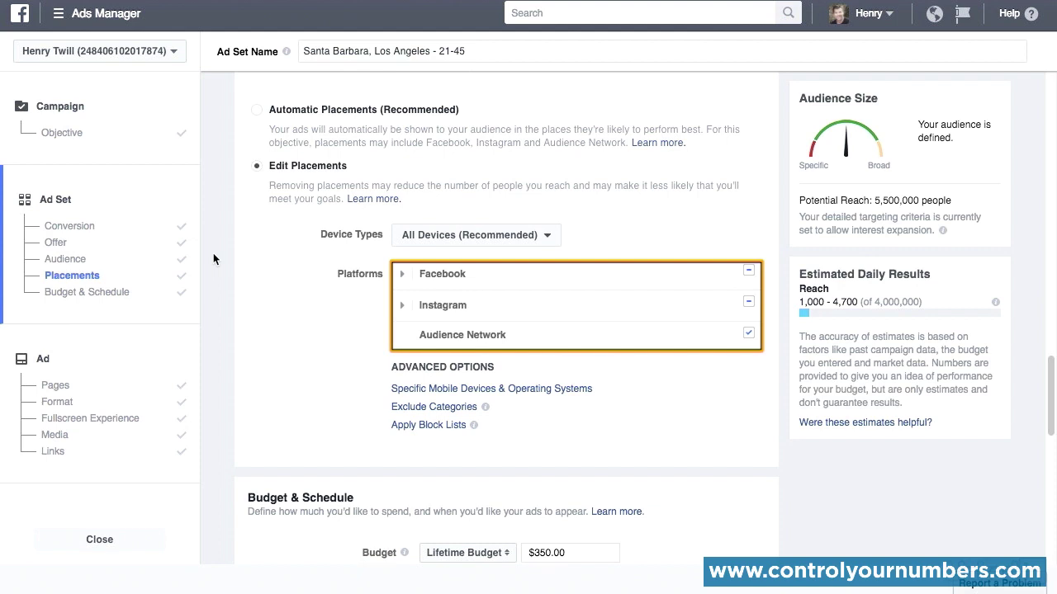
Step: Expand the Facebook and Instagram platforms and examine the individual placements and advanced options
{"action": "left_click", "coordinate": [403, 279]}
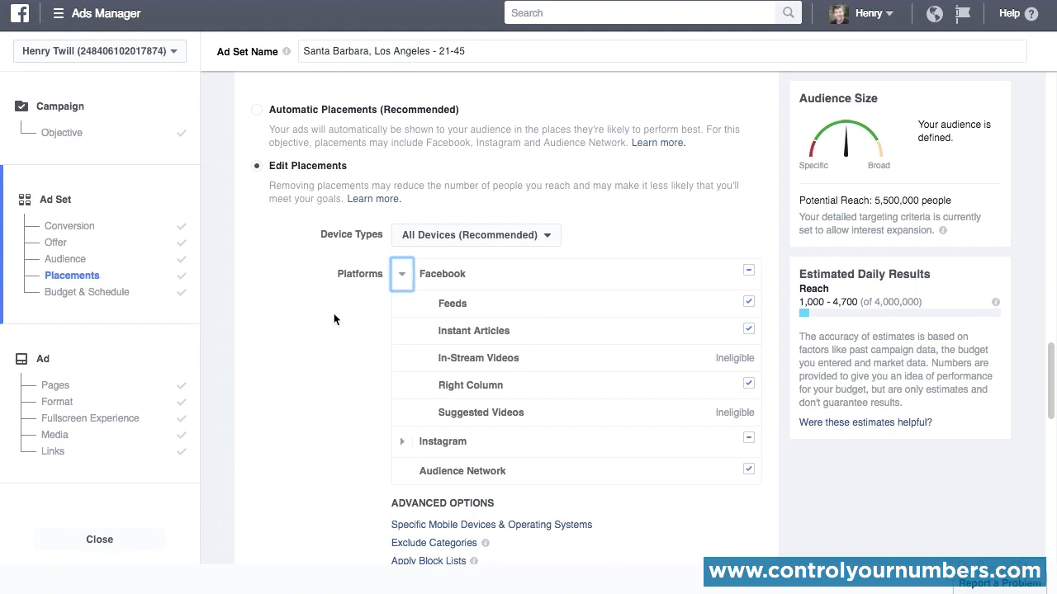
{"action": "scroll", "coordinate": [334, 319], "scroll_direction": "down", "scroll_amount": 1}
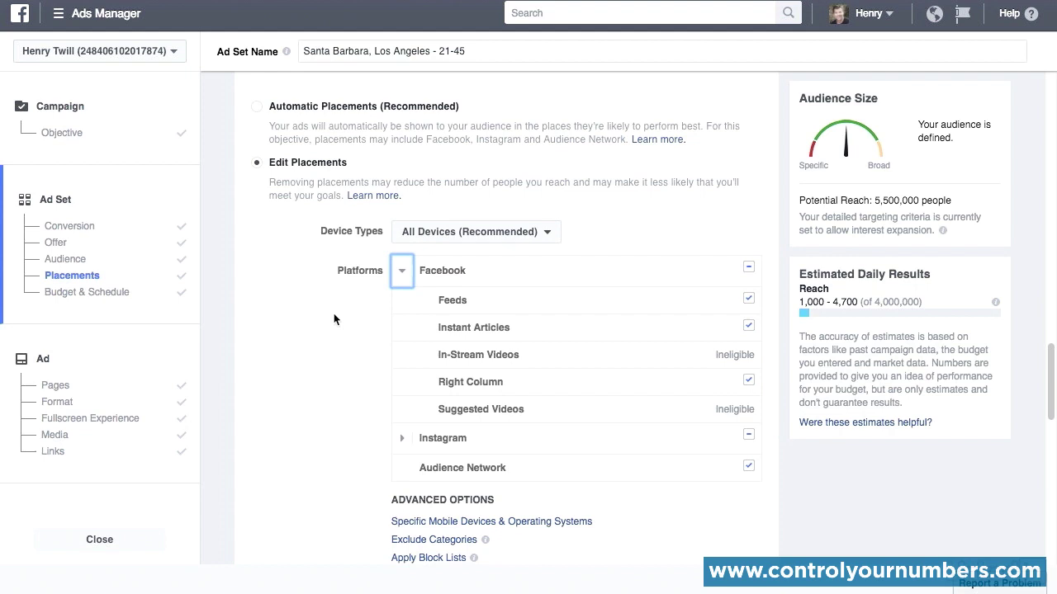
{"action": "left_click", "coordinate": [401, 437]}
{"action": "scroll", "coordinate": [311, 394], "scroll_direction": "down", "scroll_amount": 3}
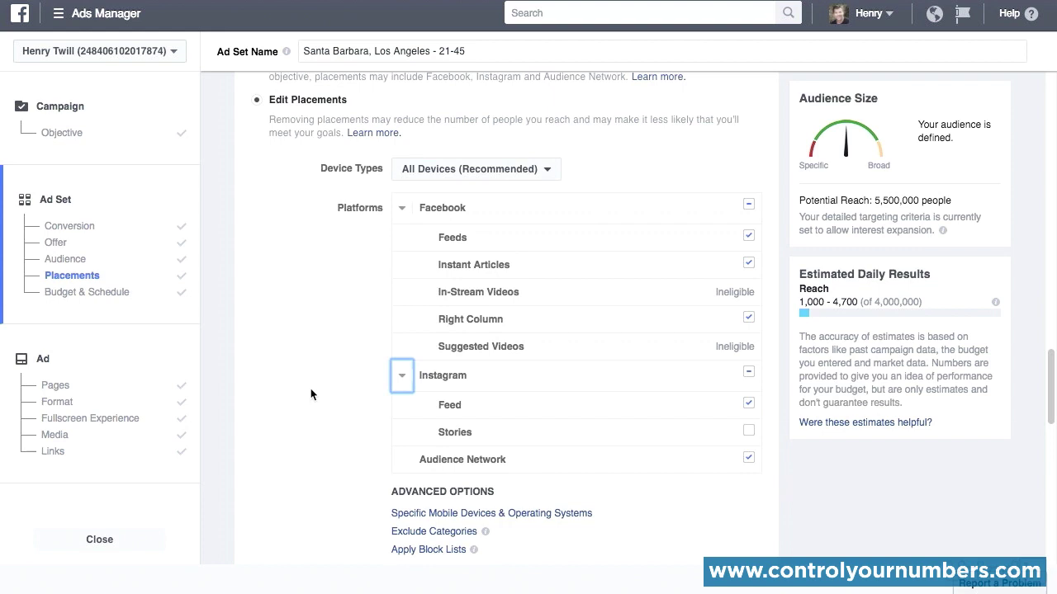
{"action": "scroll", "coordinate": [310, 395], "scroll_direction": "down", "scroll_amount": 1}
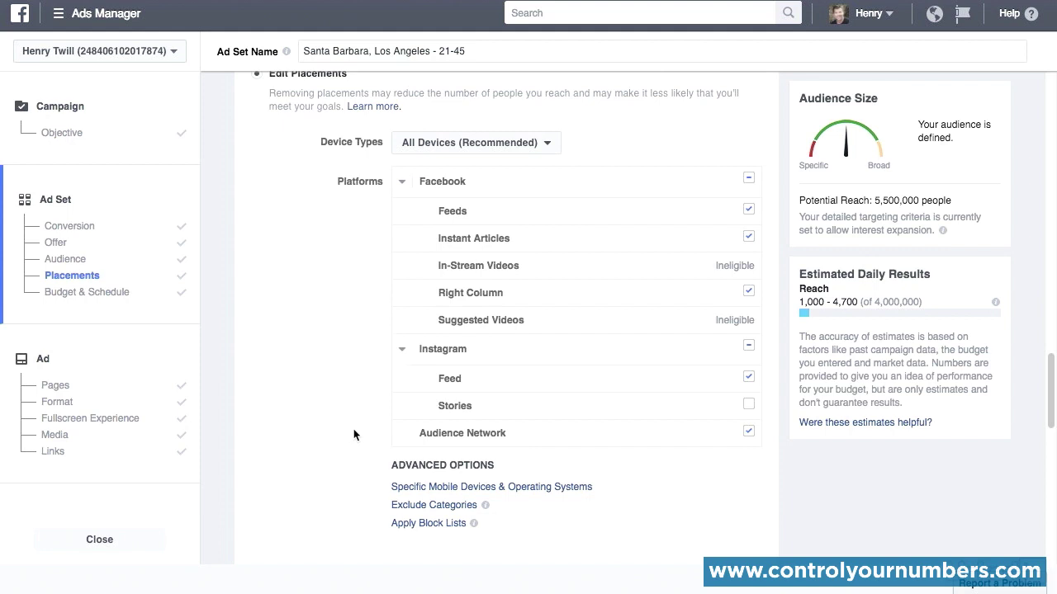
{"action": "scroll", "coordinate": [353, 435], "scroll_direction": "up", "scroll_amount": 3}
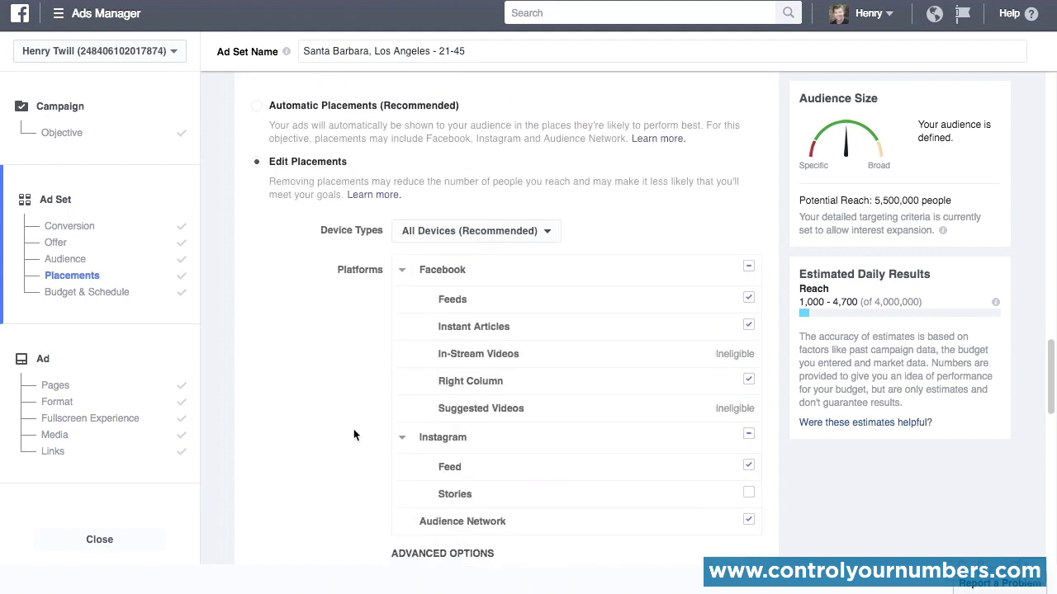
Step: Return to the ad's links and preview the ad as Feature Phone, Instant Articles and Desktop Right Column
{"action": "left_click", "coordinate": [61, 453]}
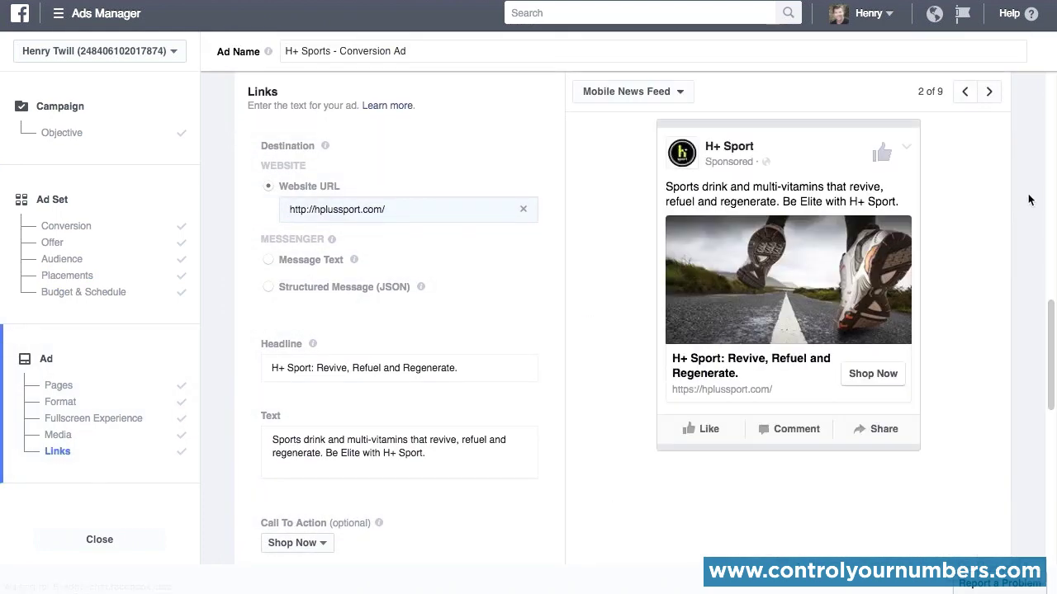
{"action": "left_click", "coordinate": [688, 155]}
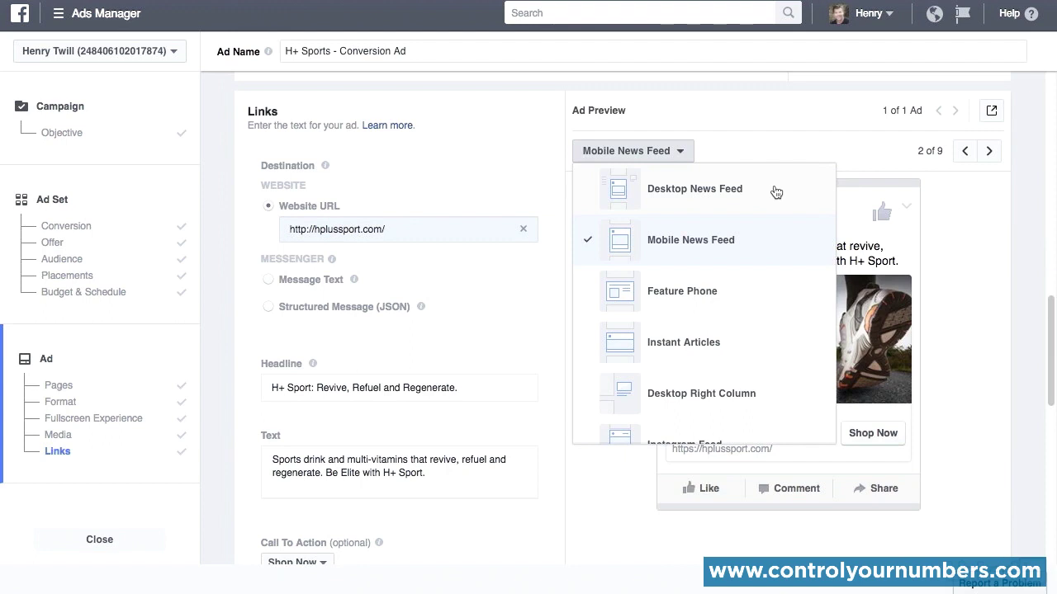
{"action": "left_click", "coordinate": [776, 292]}
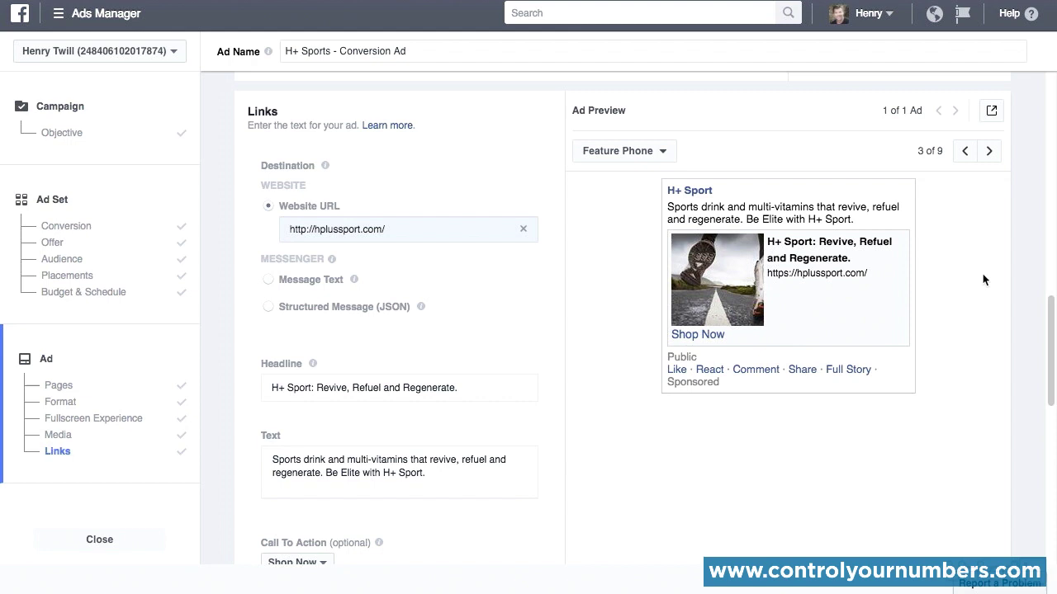
{"action": "left_click", "coordinate": [649, 154]}
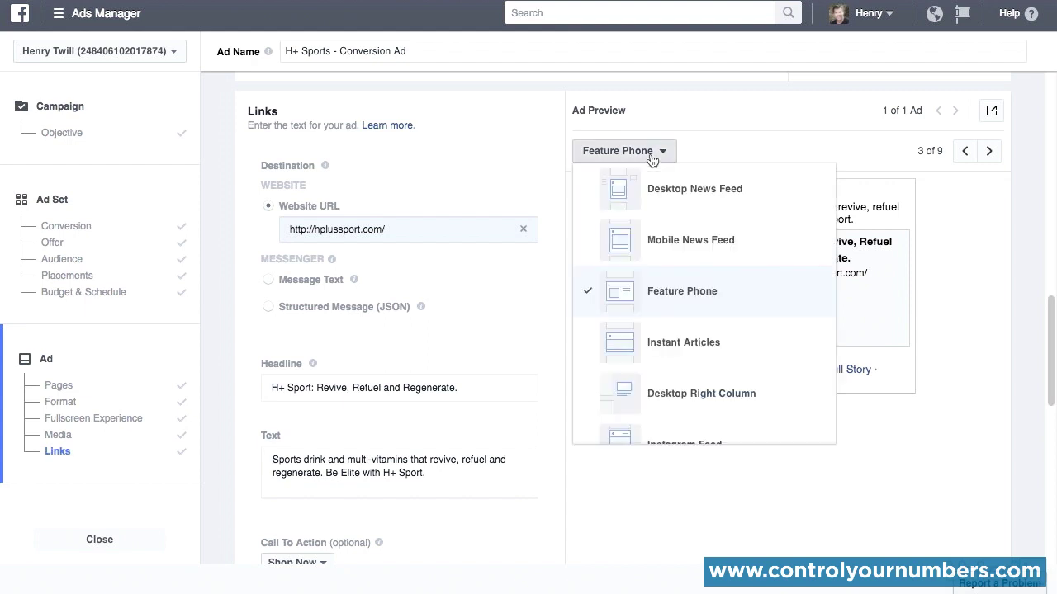
{"action": "left_click", "coordinate": [655, 340]}
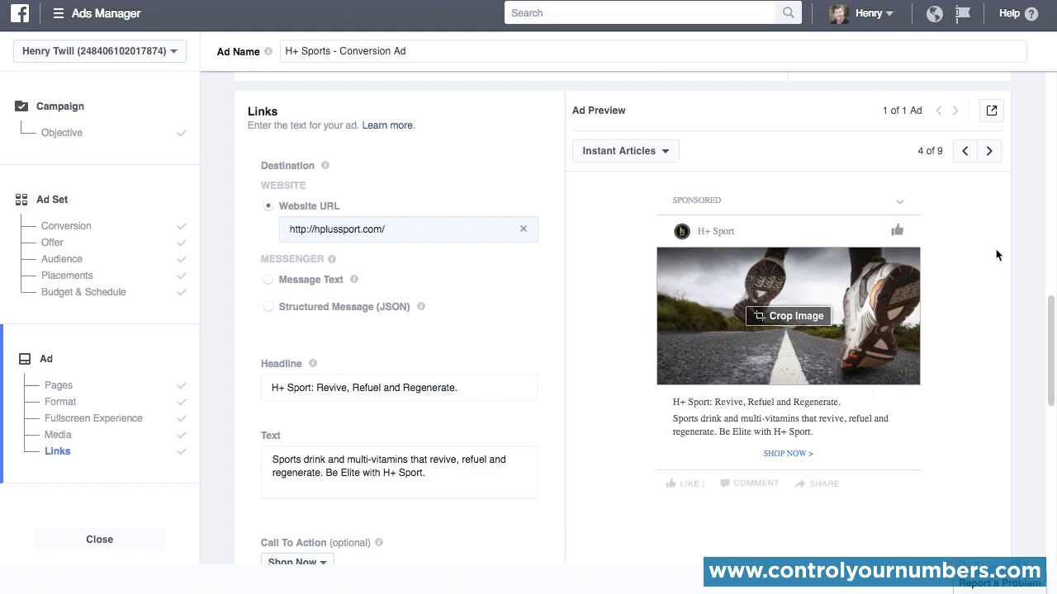
{"action": "left_click", "coordinate": [644, 151]}
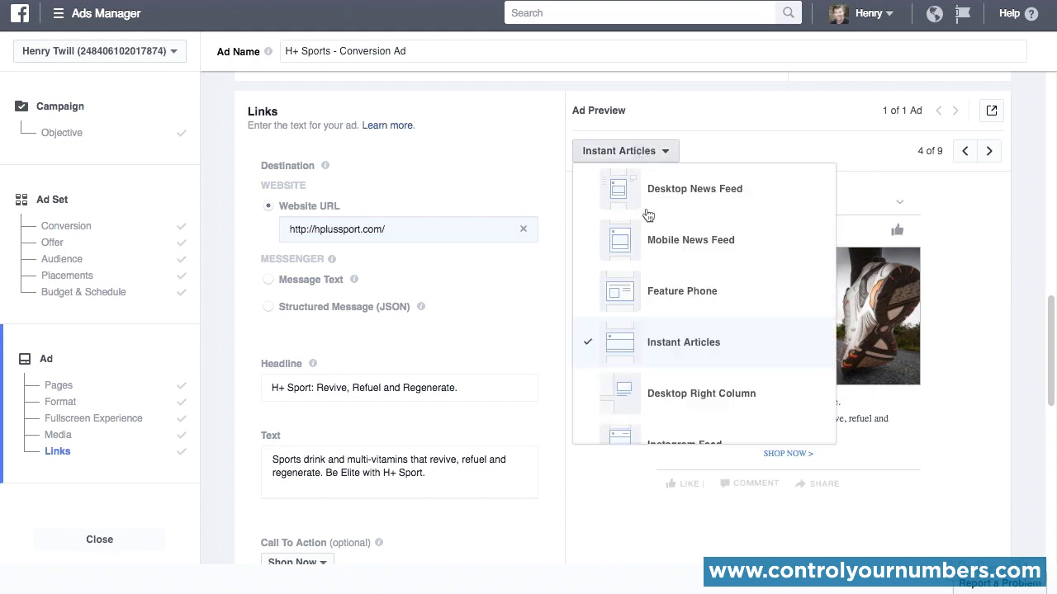
{"action": "left_click", "coordinate": [666, 394]}
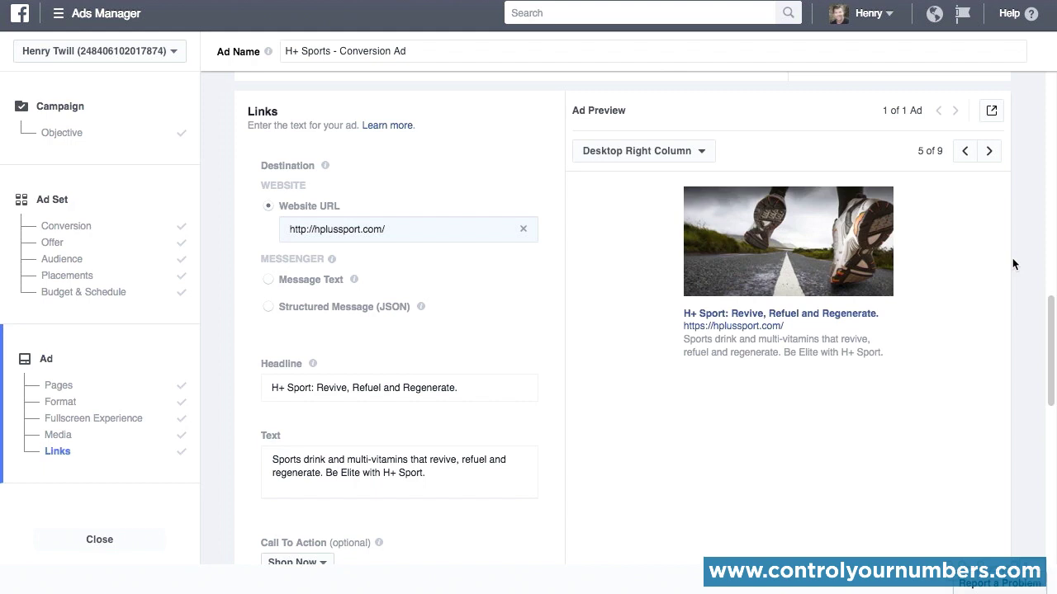
Step: Preview the ad in the Instagram Feed and Audience Network Banner placements
{"action": "left_click", "coordinate": [698, 151]}
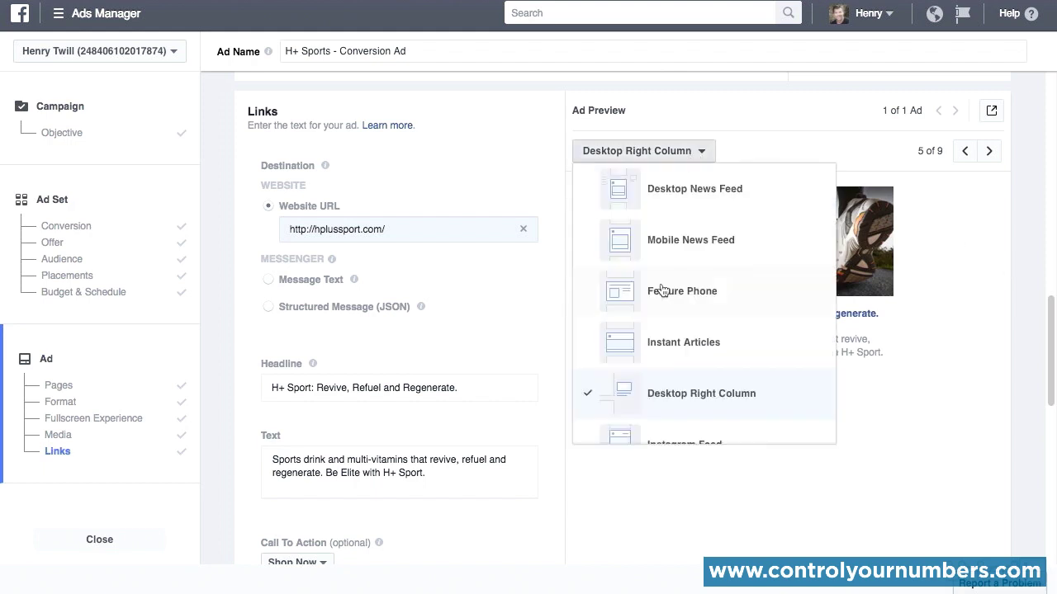
{"action": "scroll", "coordinate": [665, 297], "scroll_direction": "down", "scroll_amount": 2}
{"action": "left_click", "coordinate": [667, 327]}
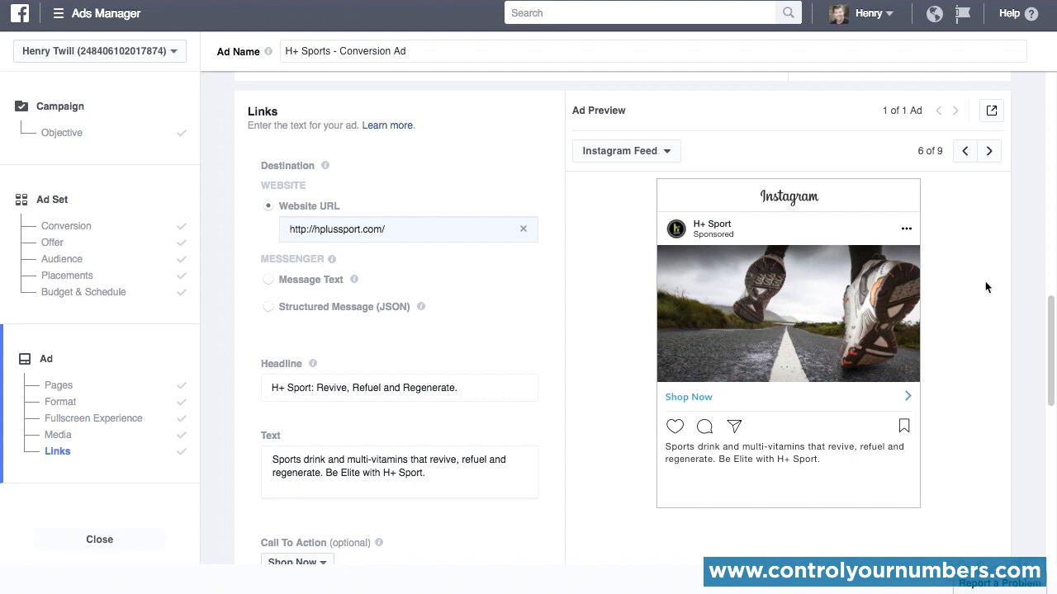
{"action": "left_click", "coordinate": [648, 152]}
{"action": "scroll", "coordinate": [644, 289], "scroll_direction": "down", "scroll_amount": 3}
{"action": "left_click", "coordinate": [665, 335]}
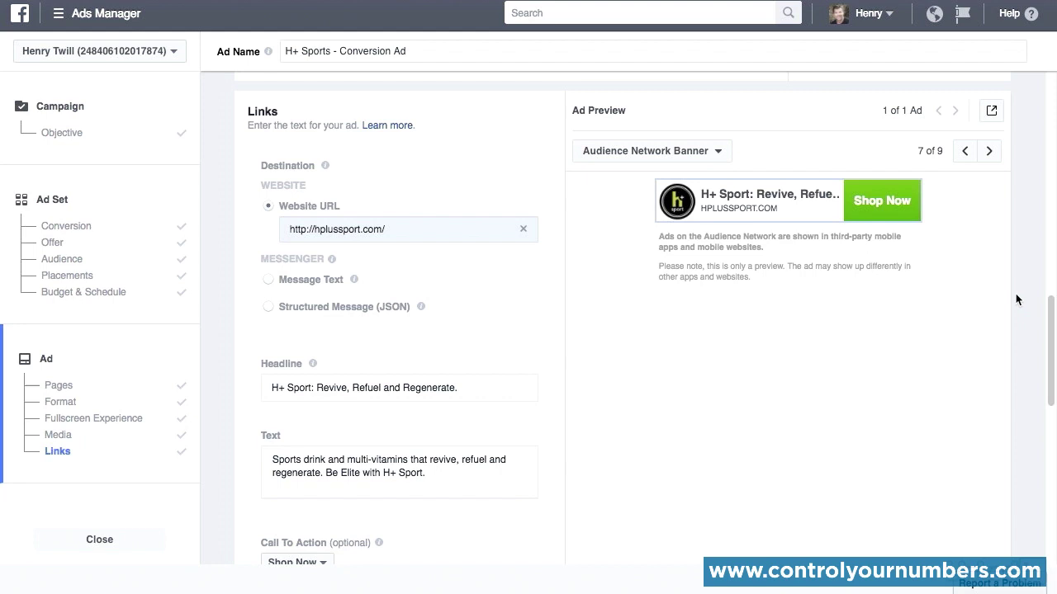
Step: Preview the ad in the Audience Network Interstitial and Audience Network Native placements
{"action": "left_click", "coordinate": [677, 155]}
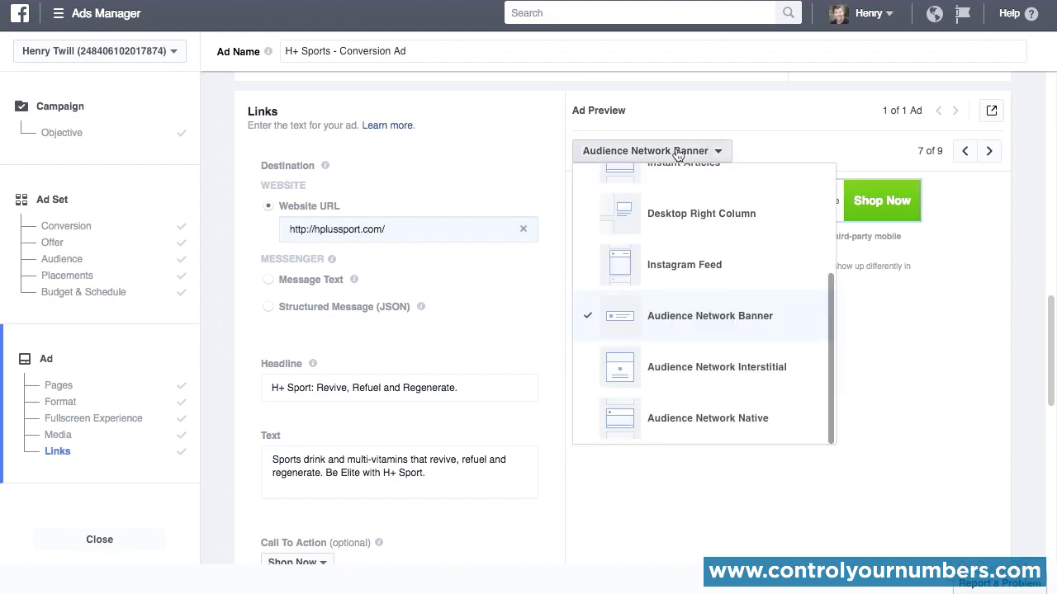
{"action": "left_click", "coordinate": [698, 383]}
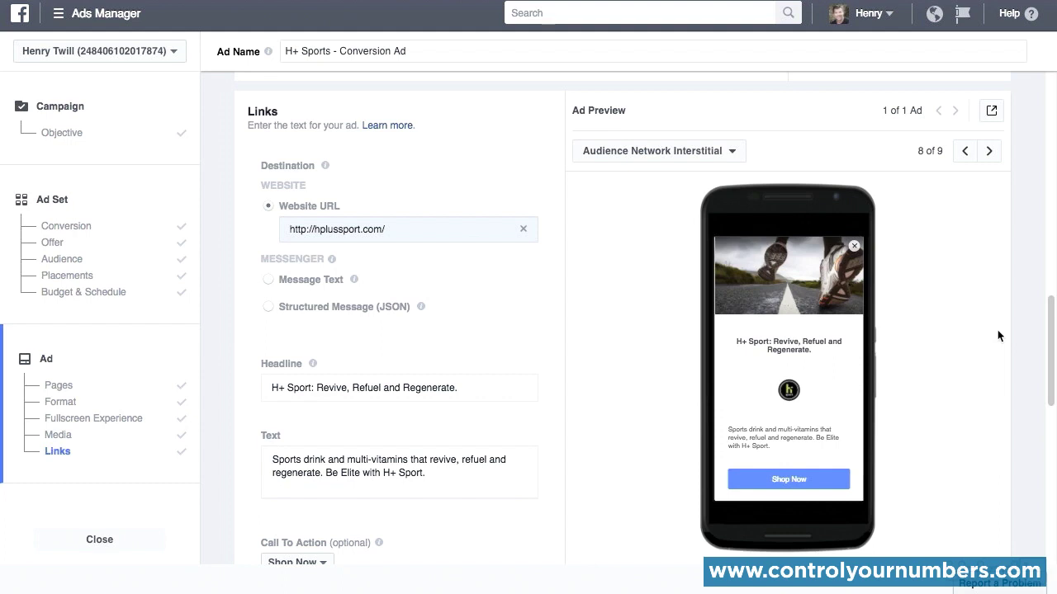
{"action": "left_click", "coordinate": [670, 152]}
{"action": "left_click", "coordinate": [670, 419]}
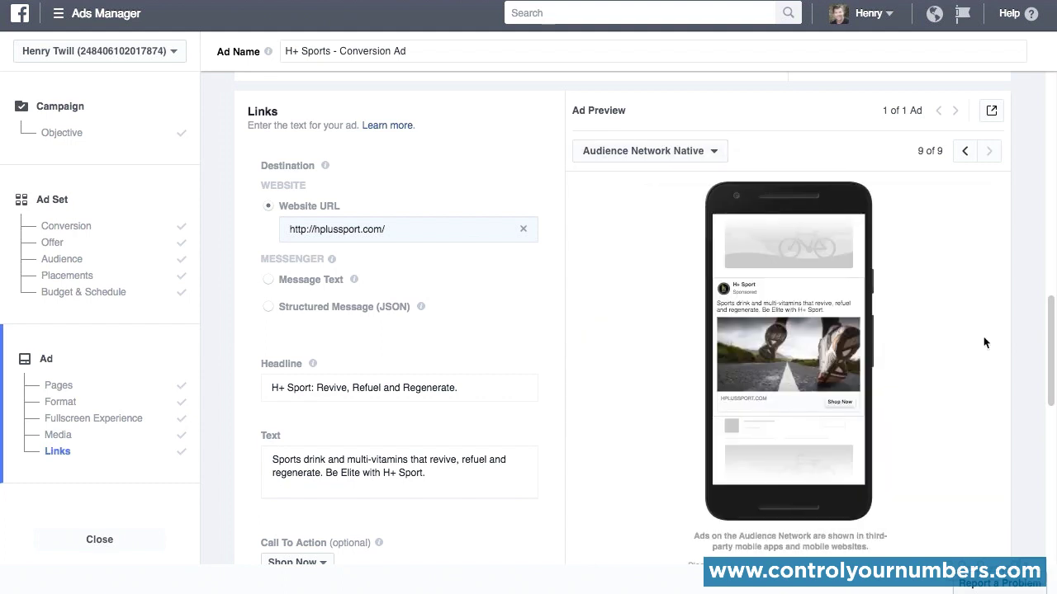
{"action": "scroll", "coordinate": [983, 330], "scroll_direction": "down", "scroll_amount": 1}
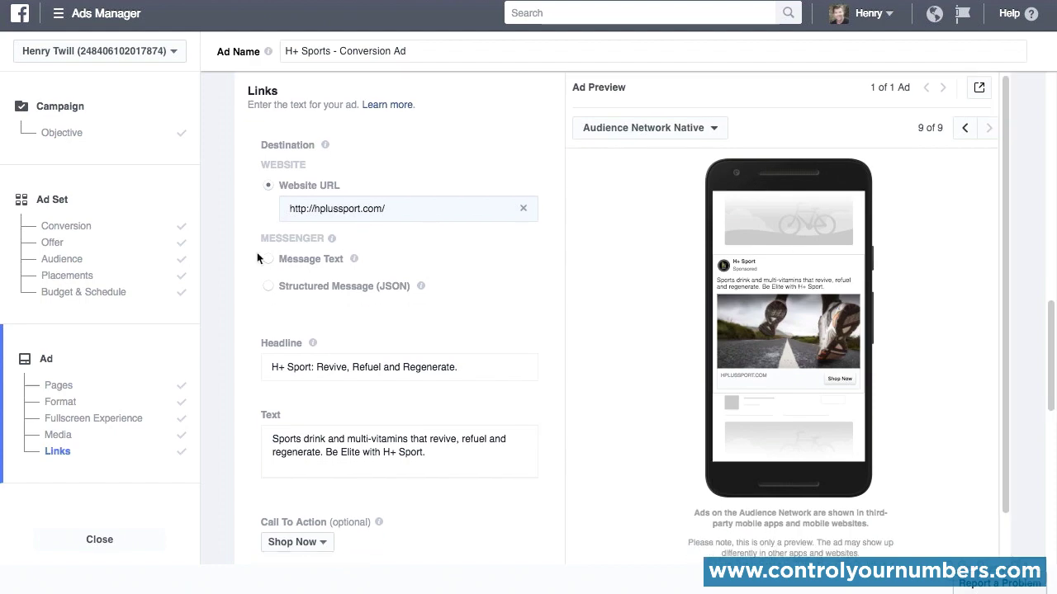
Step: Return to the ad set's placements, try excluding Facebook Feeds, and include it again
{"action": "left_click", "coordinate": [75, 276]}
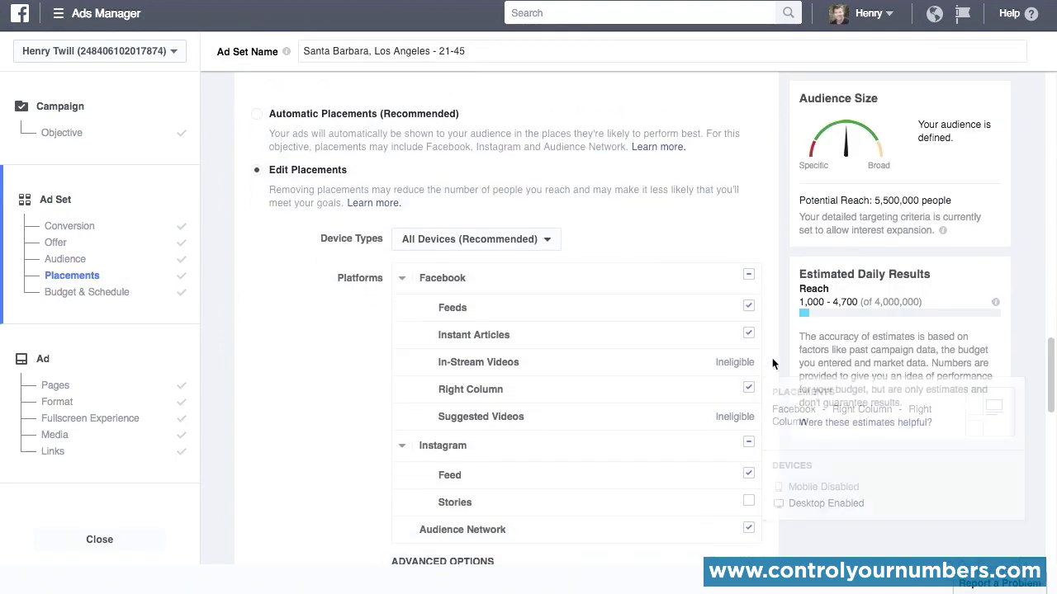
{"action": "scroll", "coordinate": [777, 343], "scroll_direction": "down", "scroll_amount": 1}
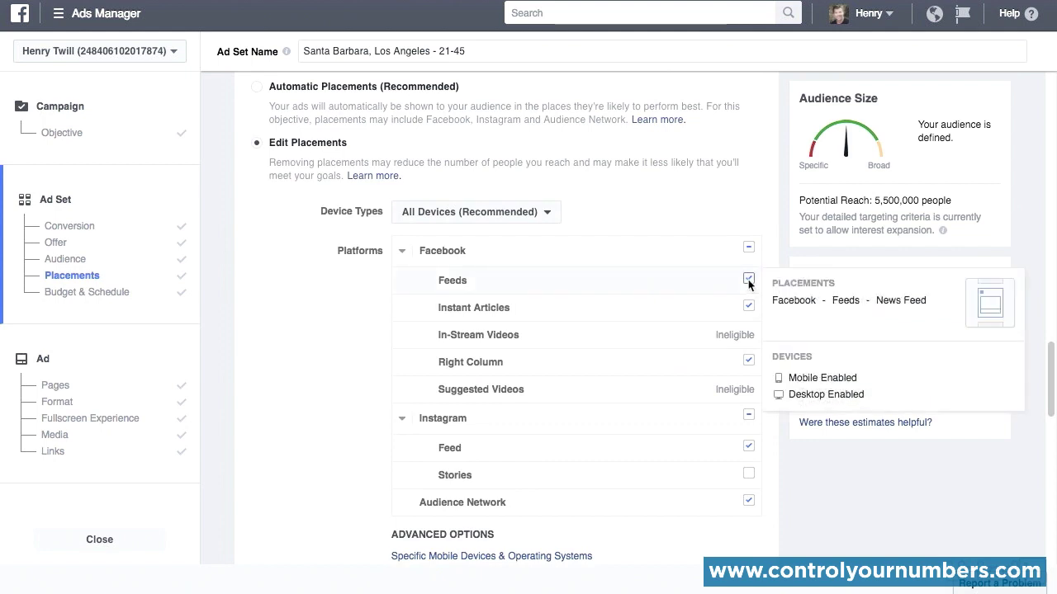
{"action": "left_click", "coordinate": [749, 281]}
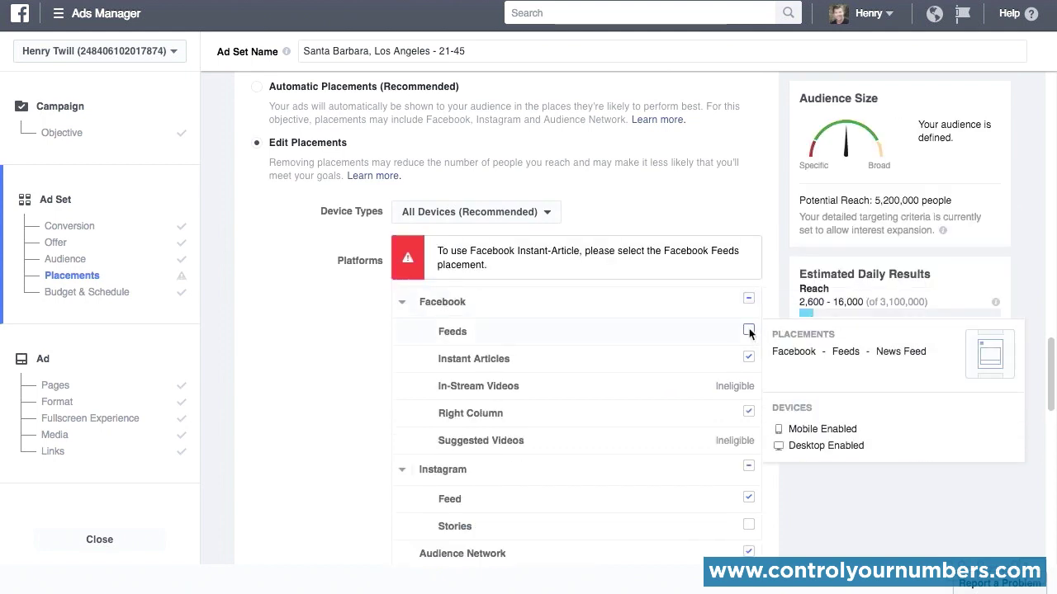
{"action": "left_click", "coordinate": [748, 330]}
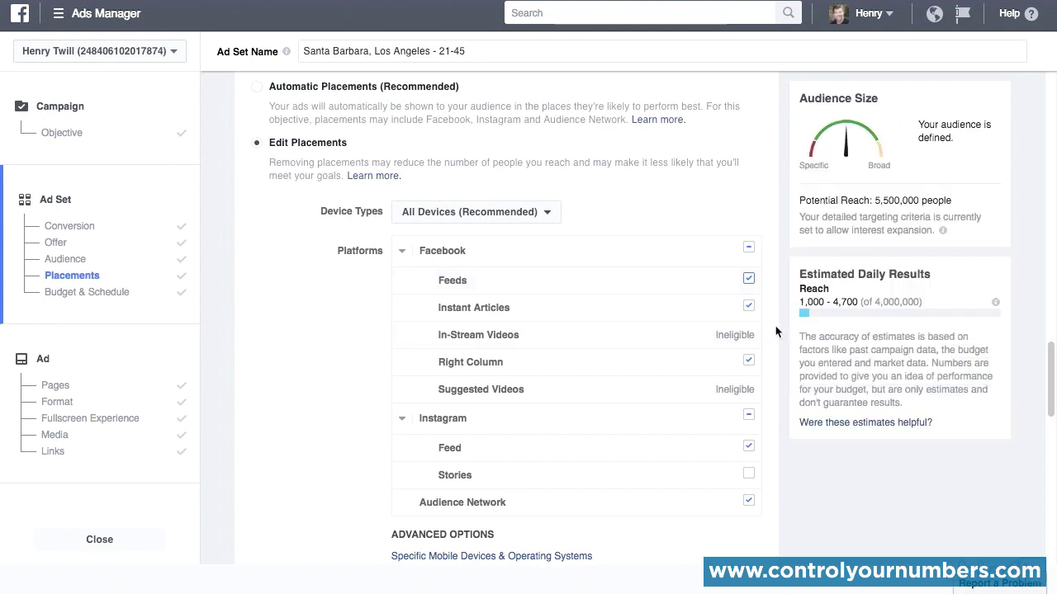
Step: Check the Instant Articles placement details and the advanced options below the platform list
{"action": "mouse_move", "coordinate": [745, 308]}
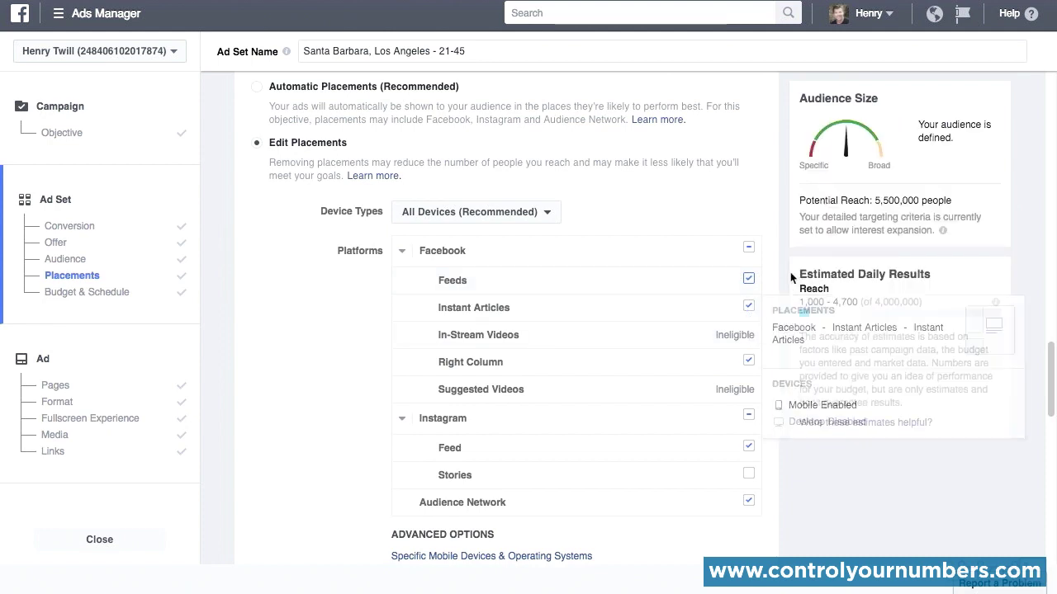
{"action": "scroll", "coordinate": [788, 274], "scroll_direction": "down", "scroll_amount": 1}
{"action": "scroll", "coordinate": [787, 275], "scroll_direction": "down", "scroll_amount": 1}
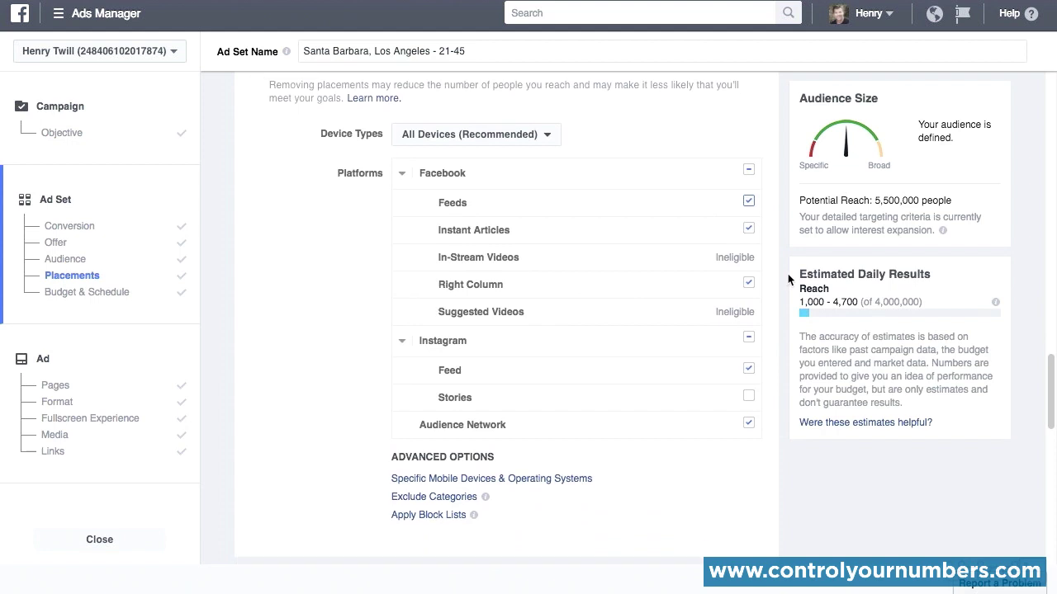
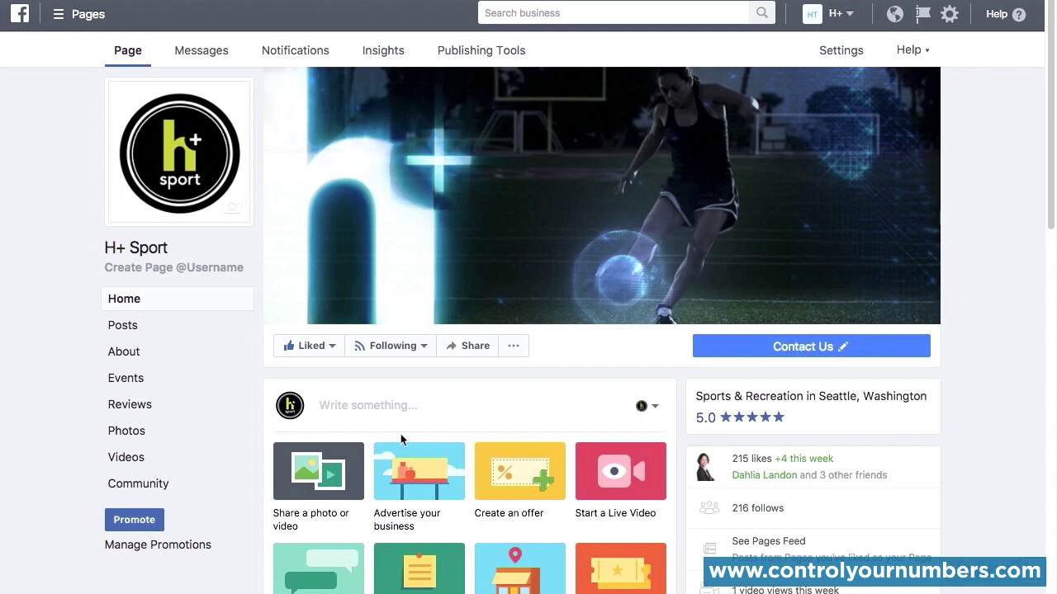
Step: Start a new promotion from the H+ Sport page, expand the list of promotion types, and choose Promote your Page
{"action": "left_click", "coordinate": [132, 520]}
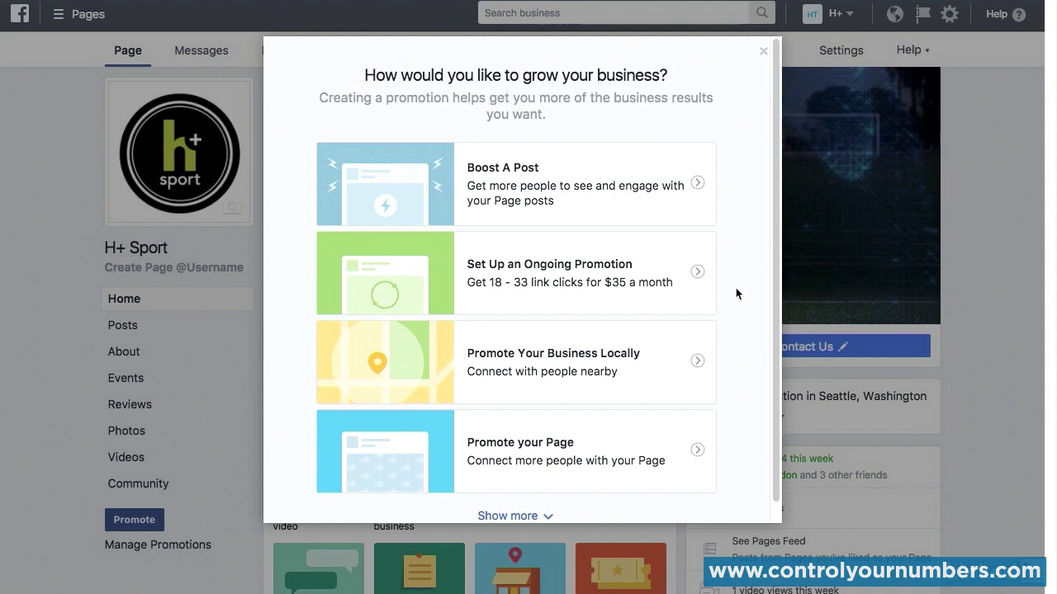
{"action": "left_click", "coordinate": [521, 516]}
{"action": "scroll", "coordinate": [526, 520], "scroll_direction": "down", "scroll_amount": 1}
{"action": "scroll", "coordinate": [681, 416], "scroll_direction": "down", "scroll_amount": 1}
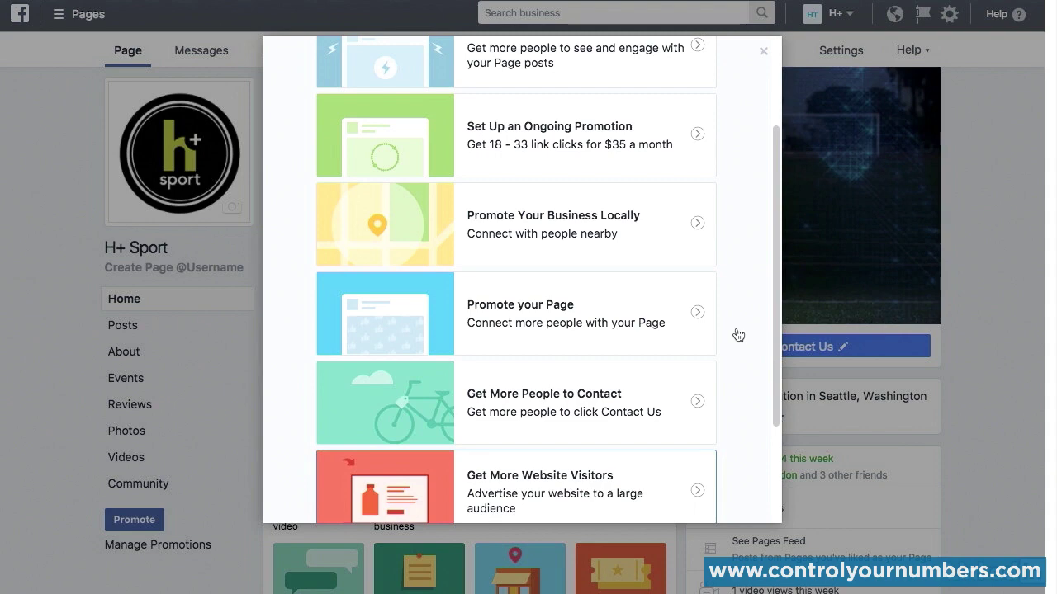
{"action": "left_click", "coordinate": [666, 329]}
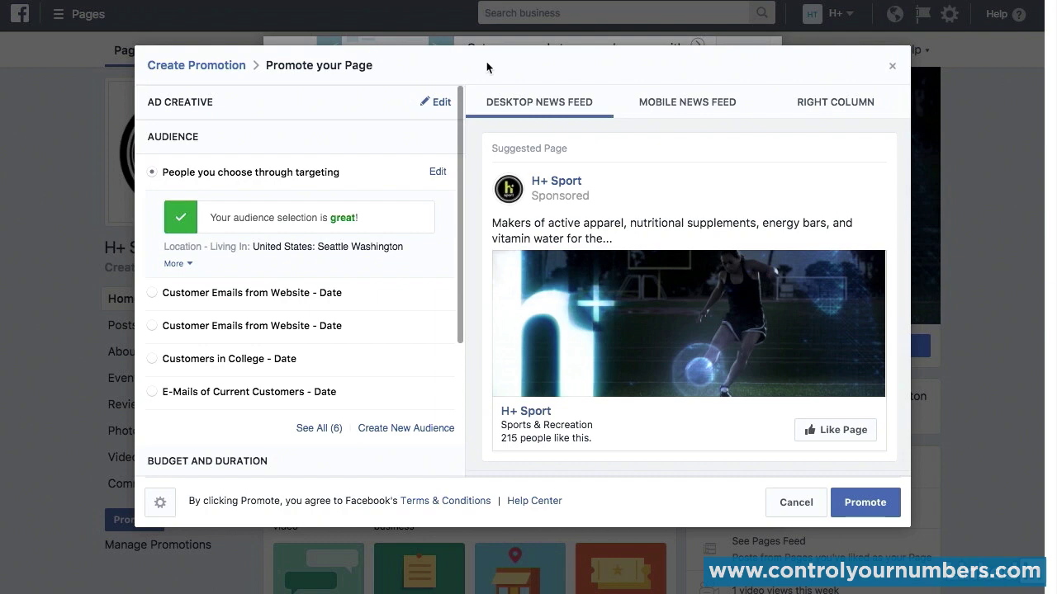
Step: Open the ad creative for editing and look over its text and image options, the audience choices, and the budget section
{"action": "left_click", "coordinate": [441, 103]}
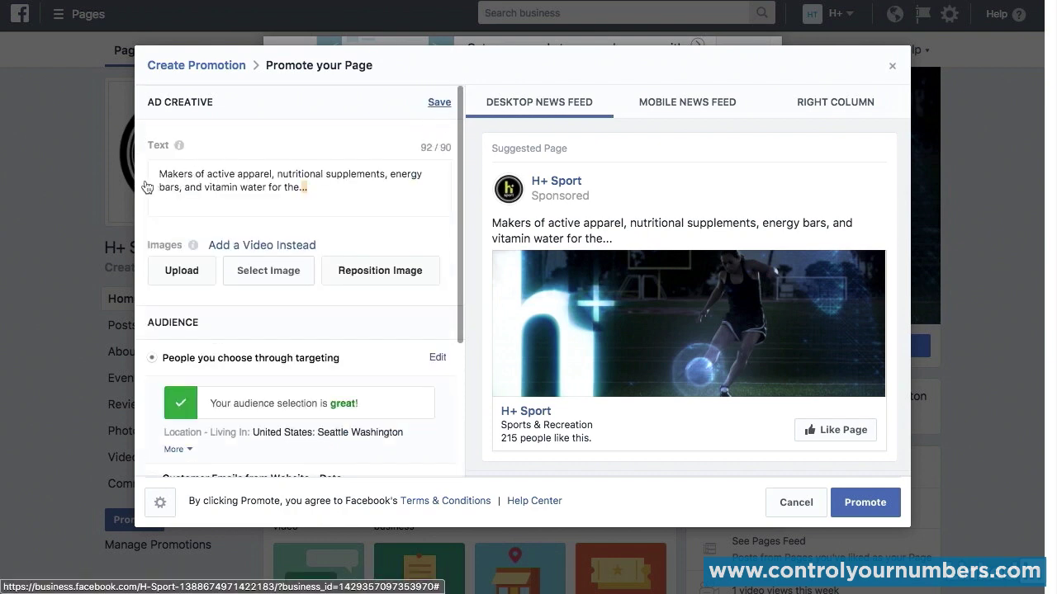
{"action": "scroll", "coordinate": [146, 186], "scroll_direction": "down", "scroll_amount": 1}
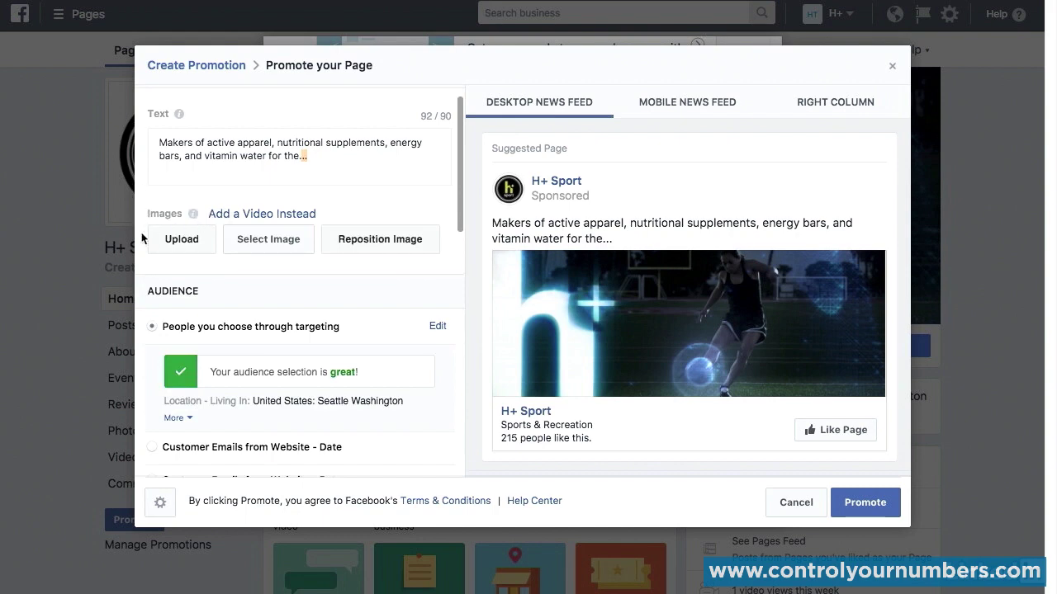
{"action": "scroll", "coordinate": [142, 238], "scroll_direction": "down", "scroll_amount": 4}
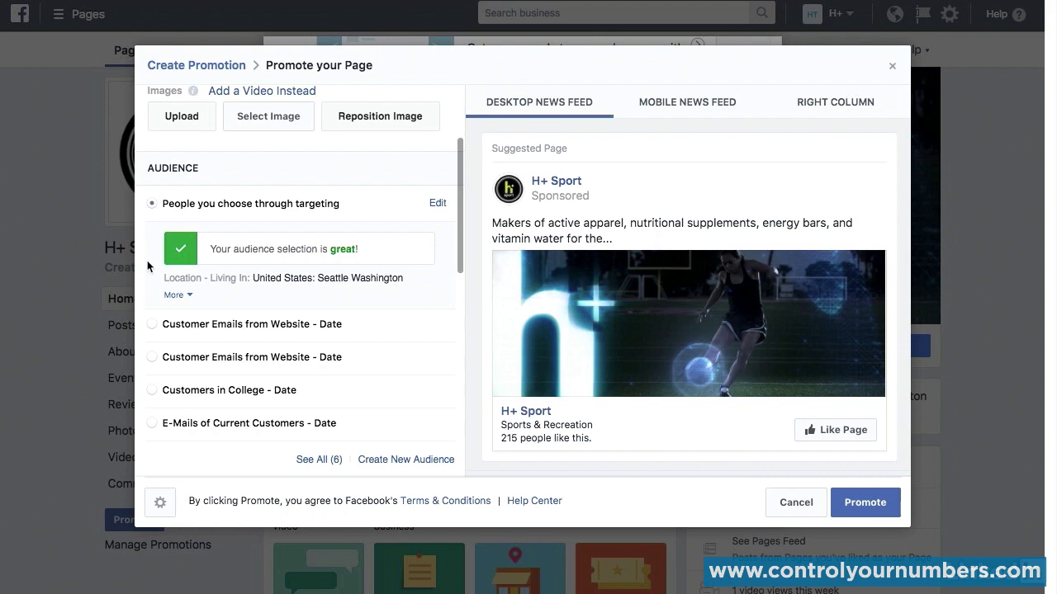
{"action": "scroll", "coordinate": [148, 265], "scroll_direction": "down", "scroll_amount": 7}
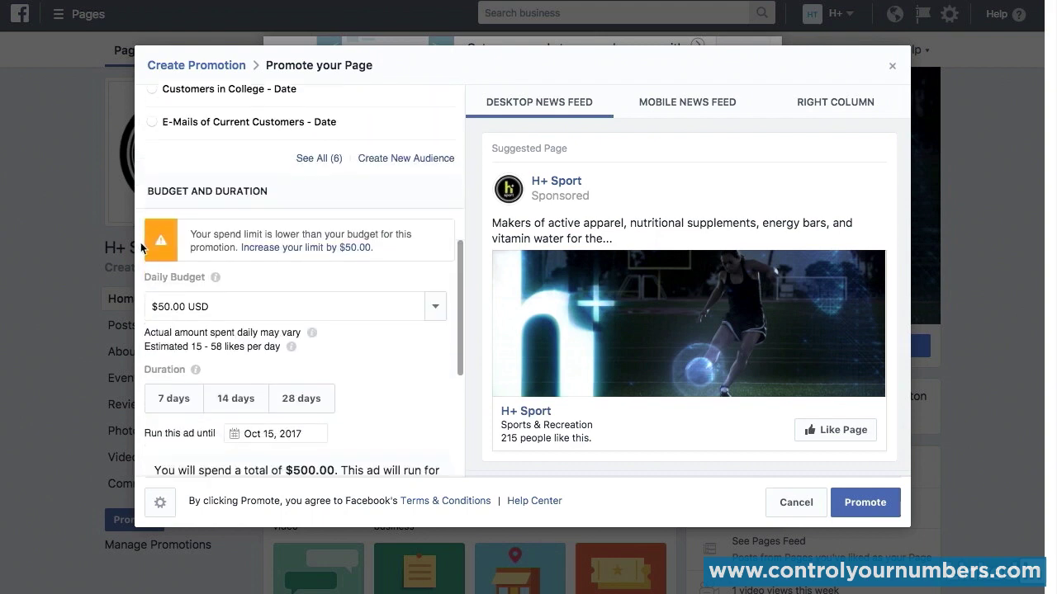
{"action": "scroll", "coordinate": [141, 241], "scroll_direction": "down", "scroll_amount": 1}
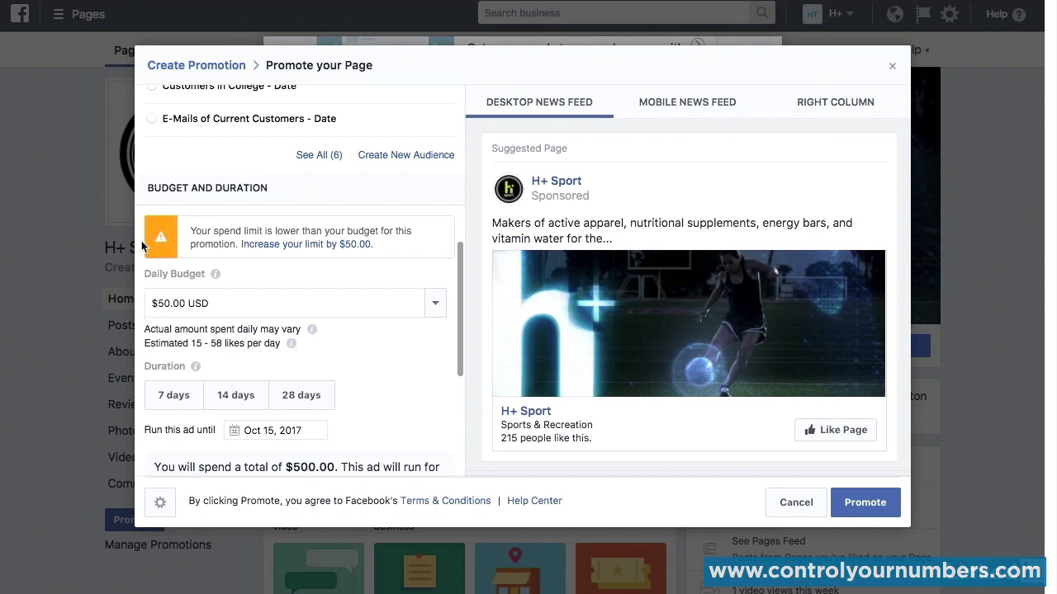
Step: Choose a custom daily budget for the page promotion and set it to $3.00 USD
{"action": "scroll", "coordinate": [141, 240], "scroll_direction": "down", "scroll_amount": 1}
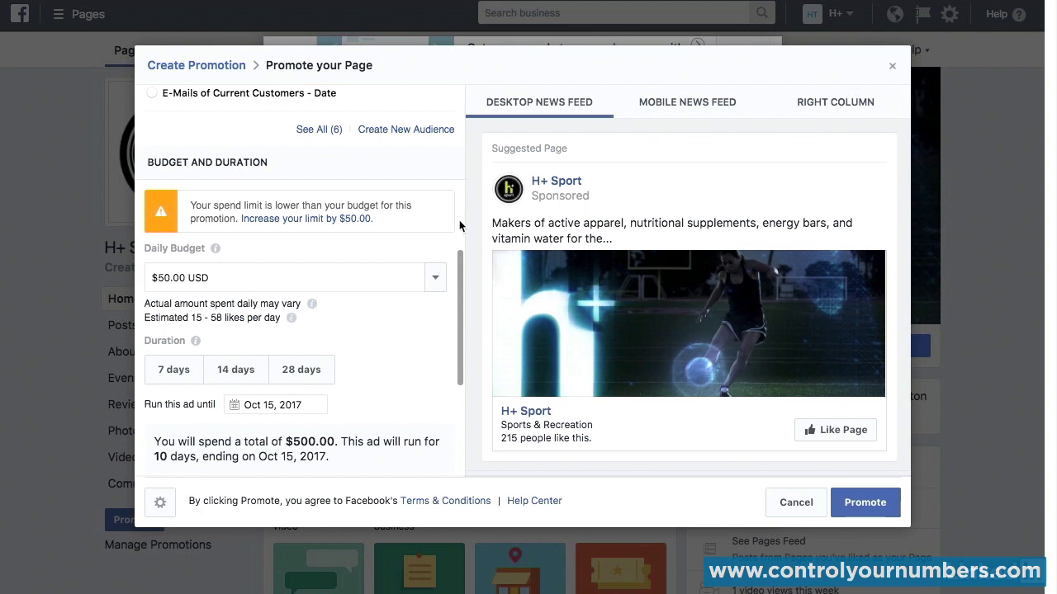
{"action": "left_click", "coordinate": [437, 279]}
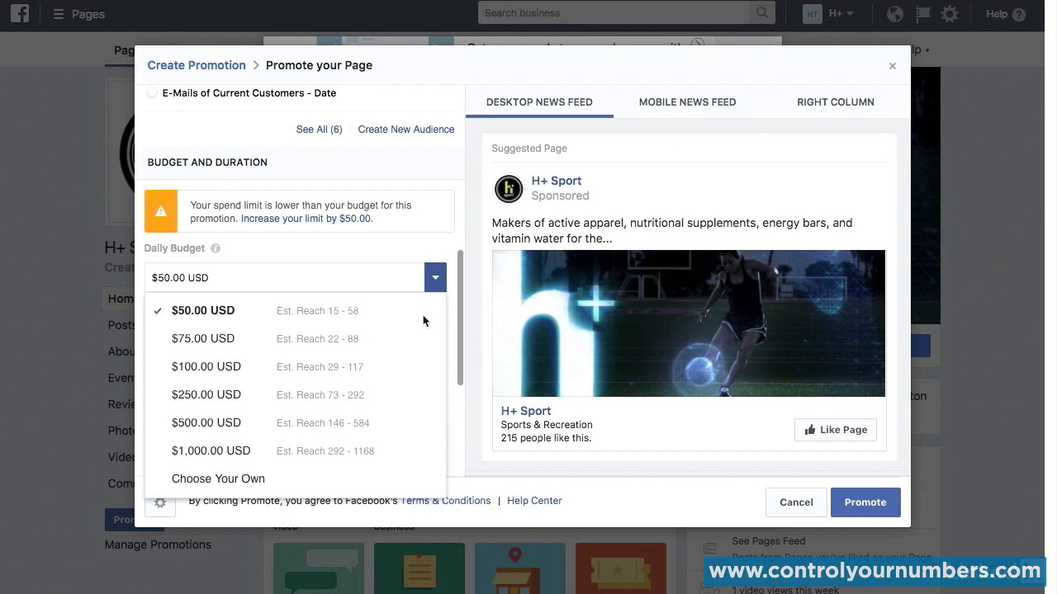
{"action": "left_click", "coordinate": [215, 477]}
{"action": "left_click", "coordinate": [169, 278]}
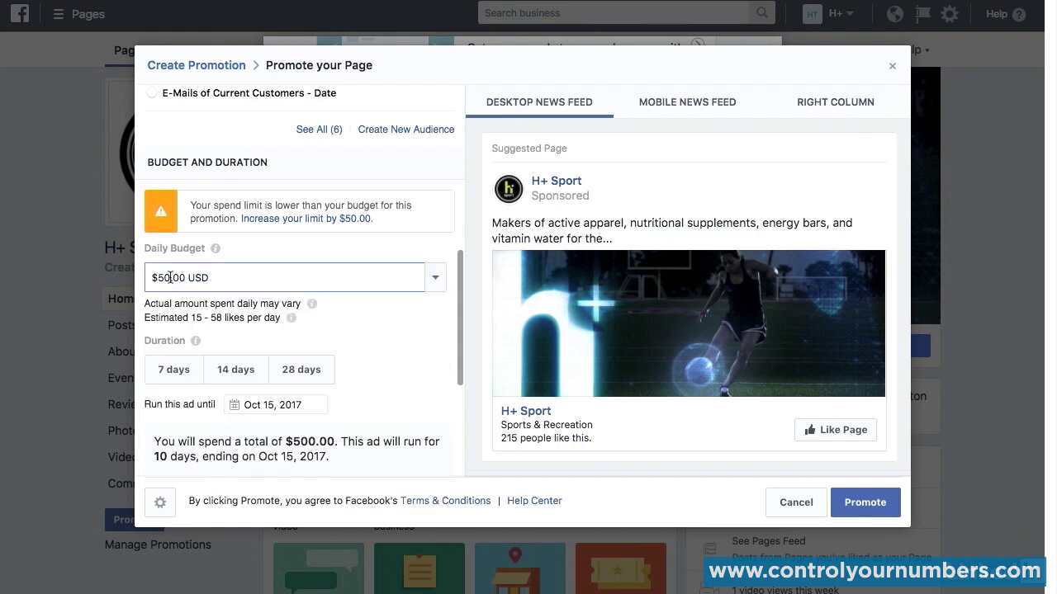
{"action": "key", "text": "BackSpace"}
{"action": "key", "text": "BackSpace"}
{"action": "type", "text": "3"}
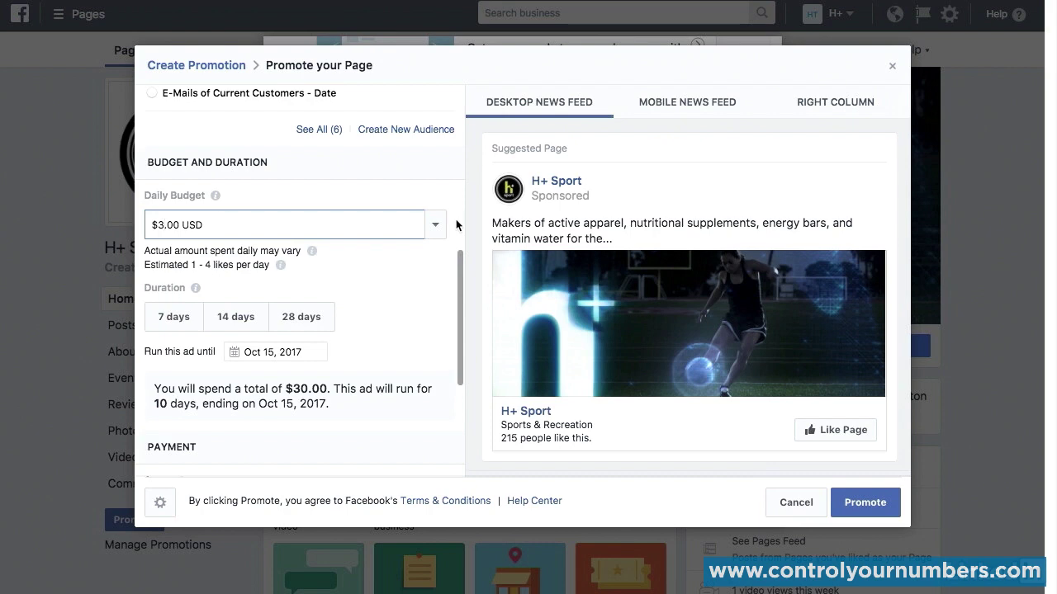
Step: Set the promotion to run until October 15, 2017
{"action": "scroll", "coordinate": [389, 302], "scroll_direction": "down", "scroll_amount": 1}
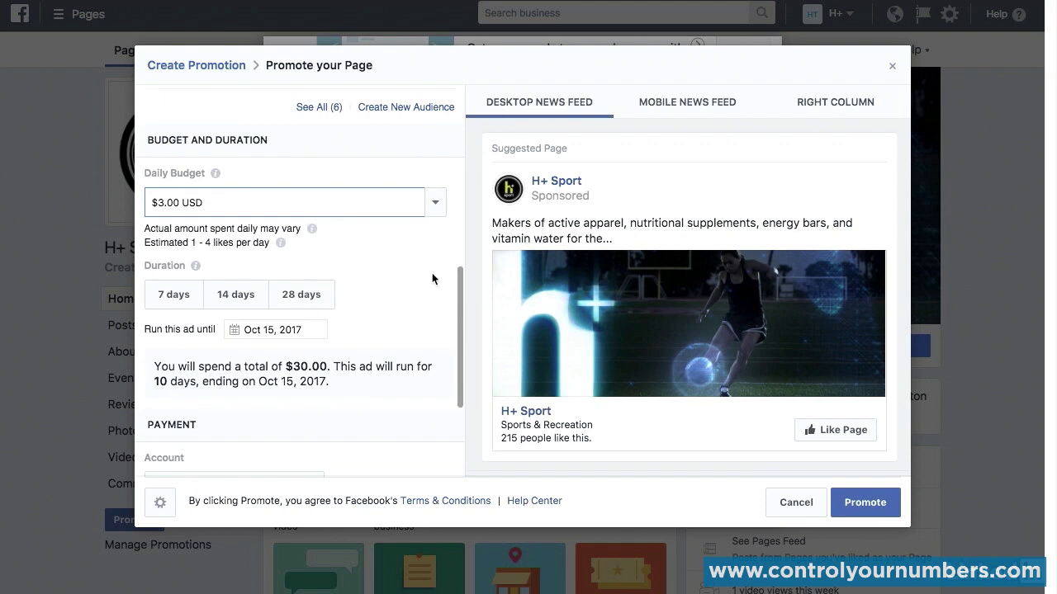
{"action": "scroll", "coordinate": [431, 279], "scroll_direction": "down", "scroll_amount": 1}
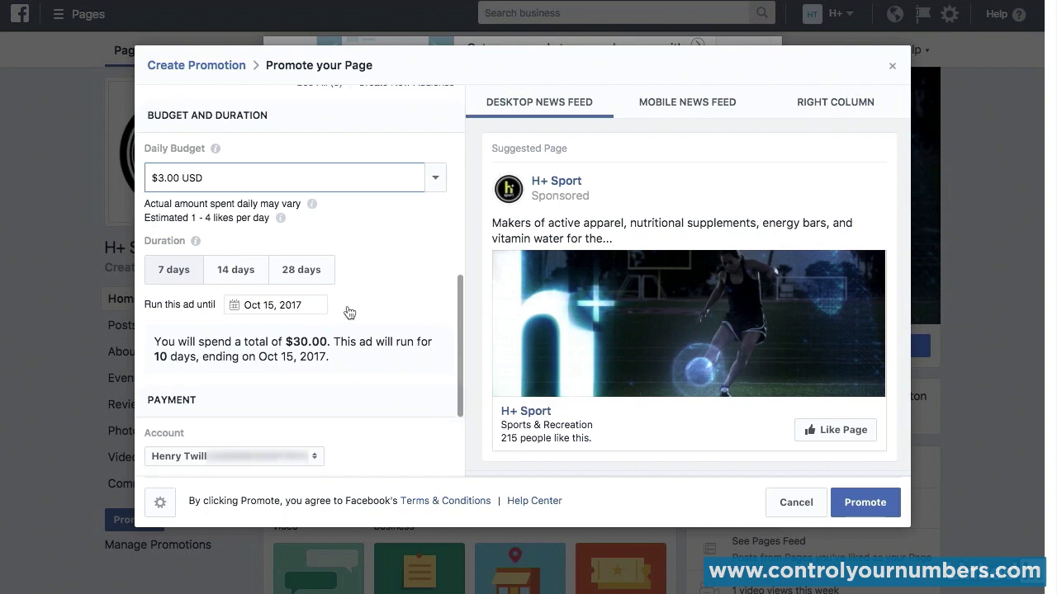
{"action": "left_click", "coordinate": [315, 302]}
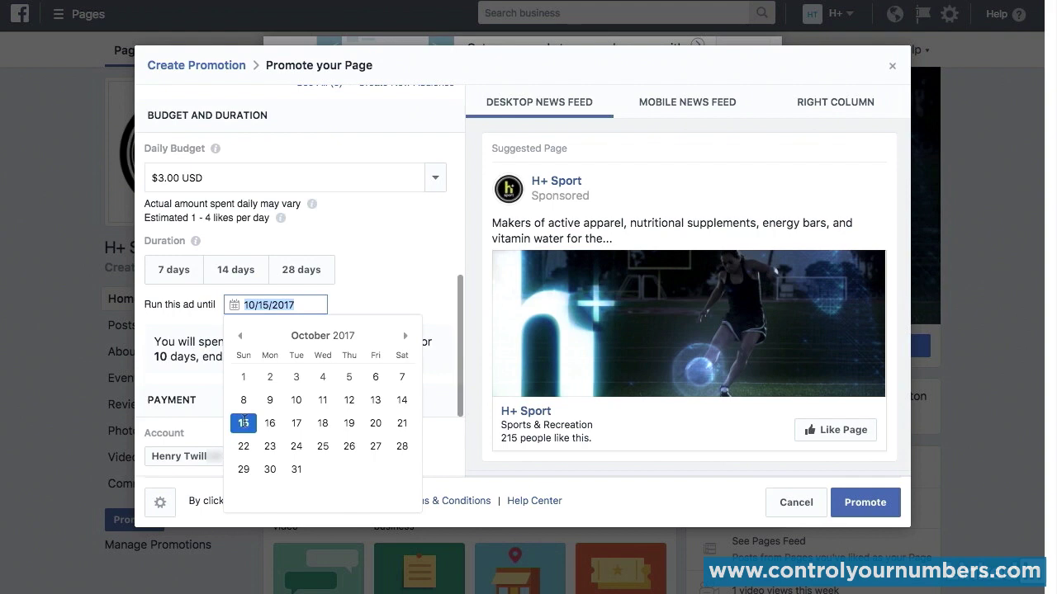
{"action": "left_click", "coordinate": [243, 423]}
{"action": "left_click", "coordinate": [386, 292]}
Step: Review the payment settings and preview the page promotion in the Mobile News Feed, Right Column and Desktop News Feed
{"action": "scroll", "coordinate": [387, 291], "scroll_direction": "down", "scroll_amount": 2}
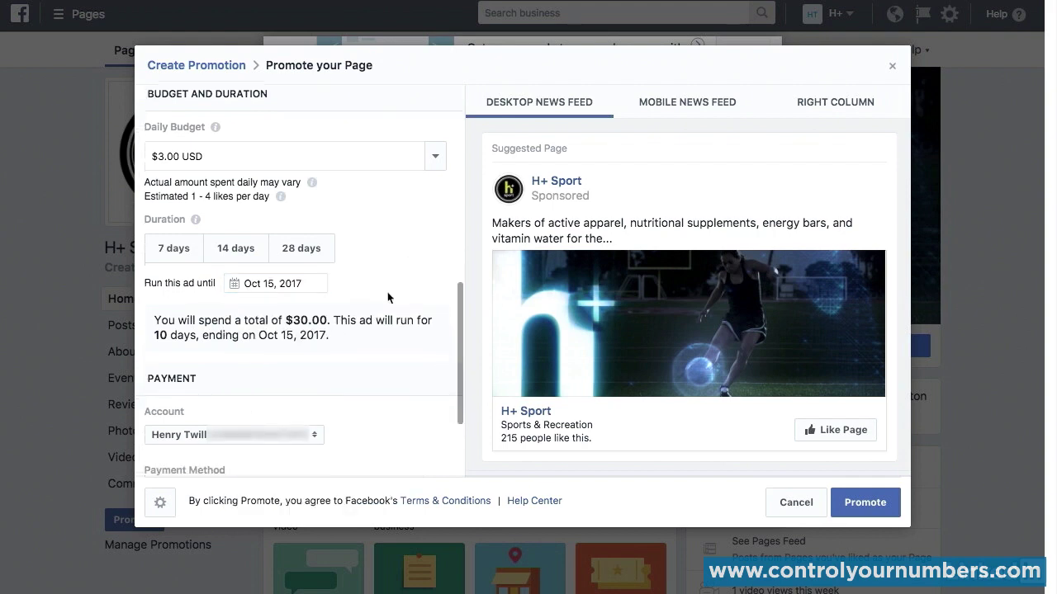
{"action": "scroll", "coordinate": [399, 317], "scroll_direction": "down", "scroll_amount": 1}
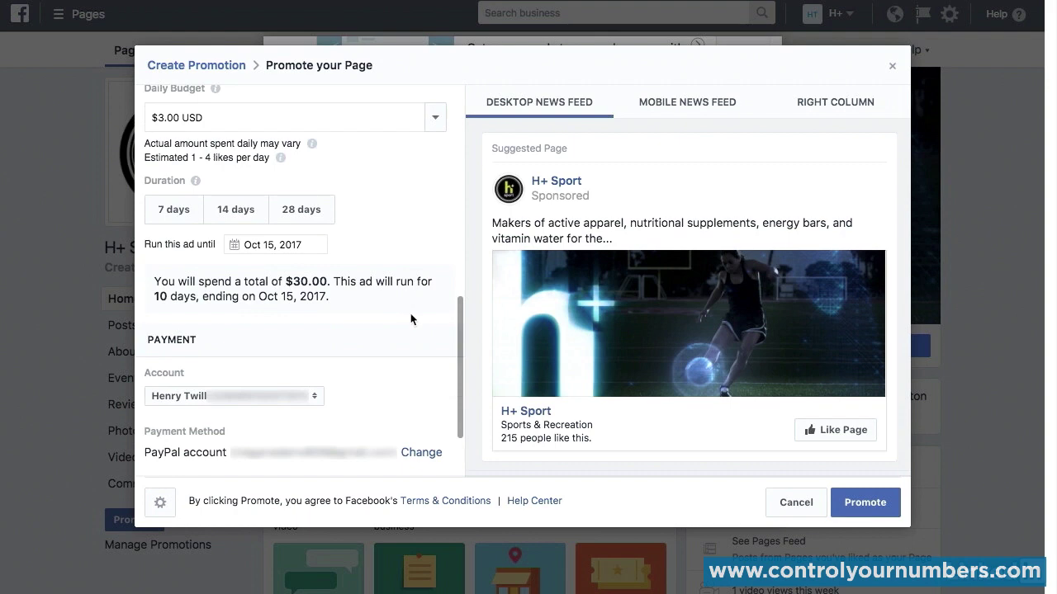
{"action": "scroll", "coordinate": [412, 319], "scroll_direction": "down", "scroll_amount": 4}
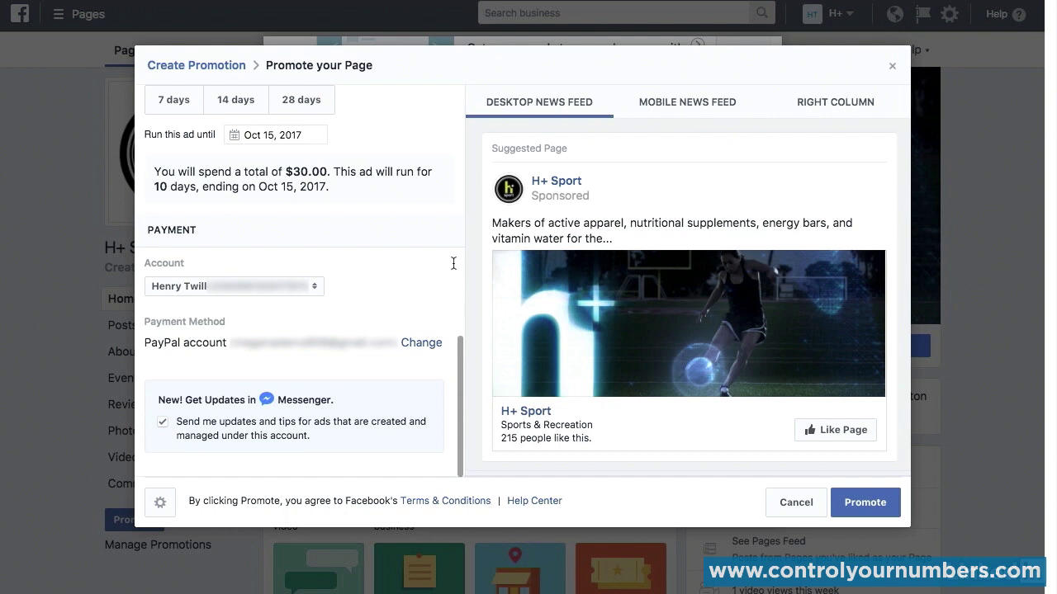
{"action": "left_click", "coordinate": [696, 110]}
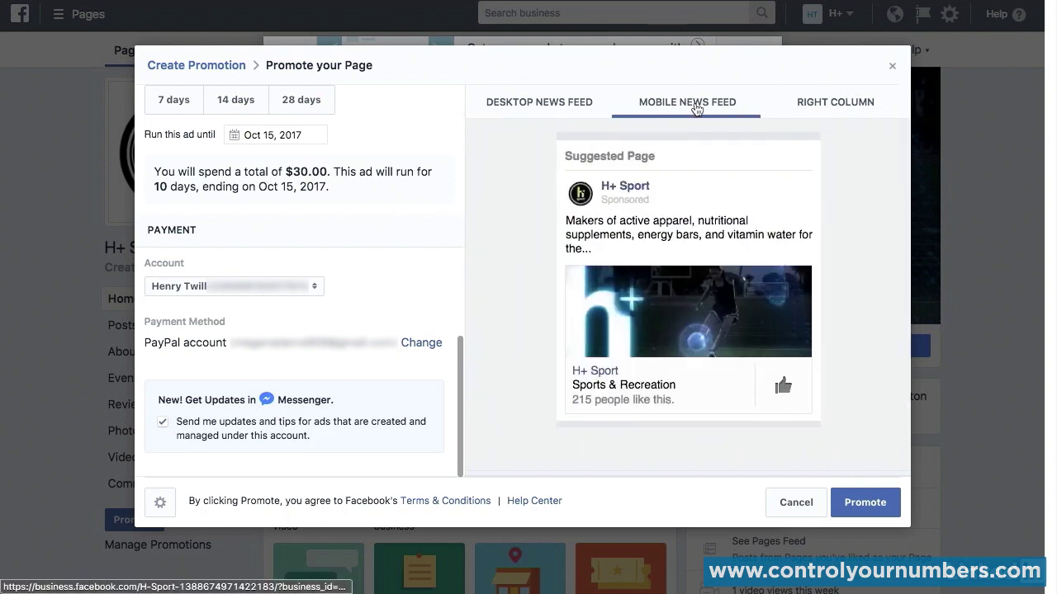
{"action": "left_click", "coordinate": [816, 107]}
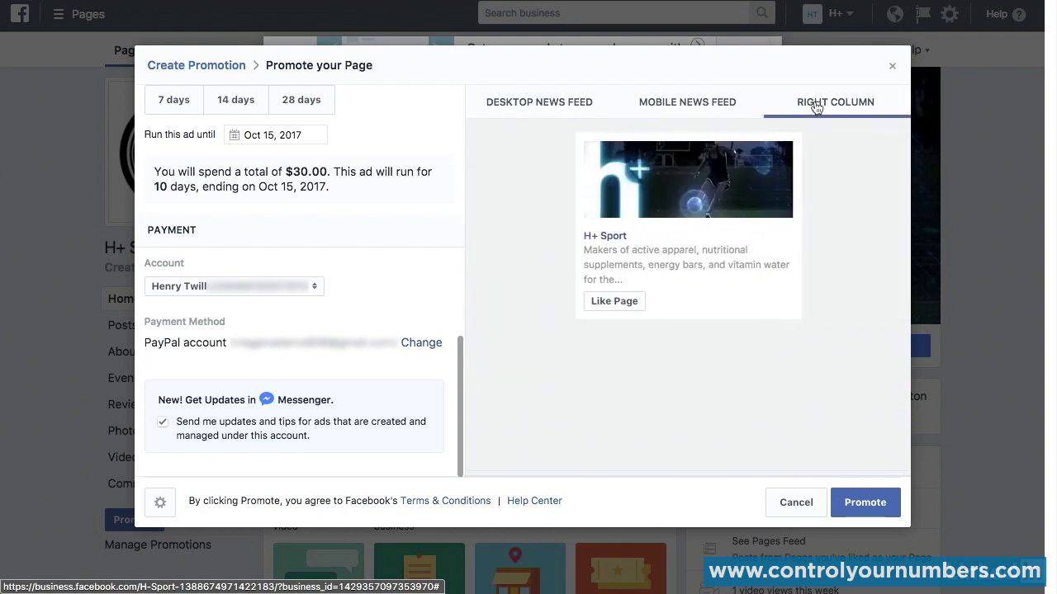
{"action": "left_click", "coordinate": [721, 112]}
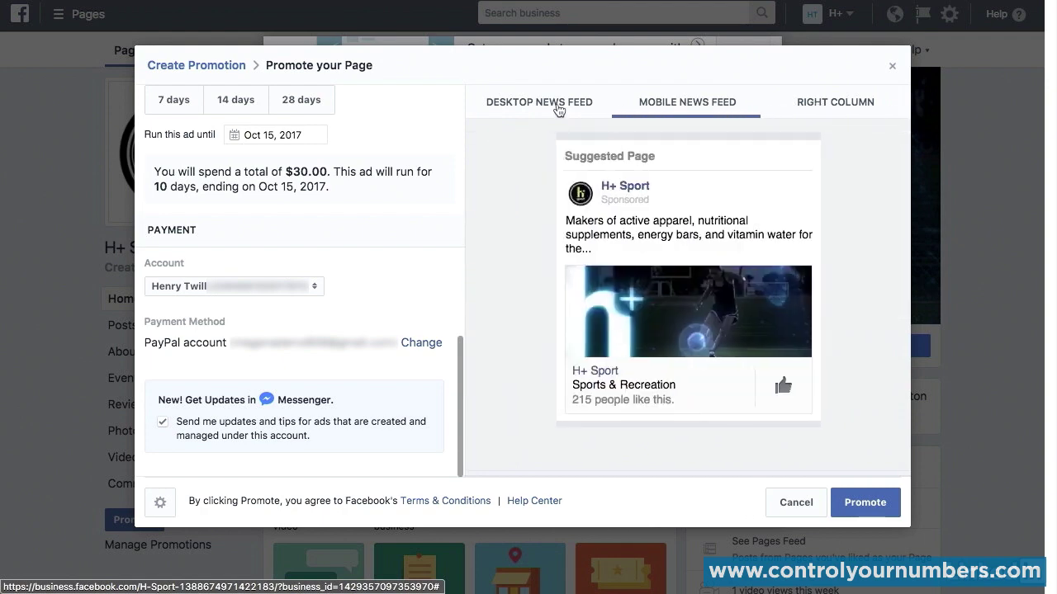
{"action": "left_click", "coordinate": [558, 110]}
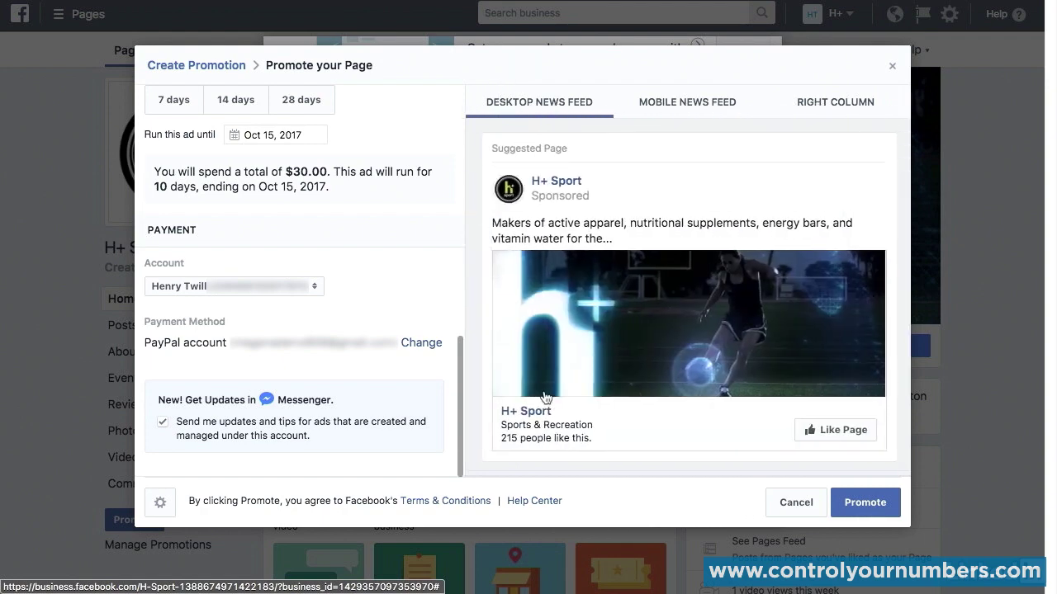
{"action": "left_click", "coordinate": [907, 506]}
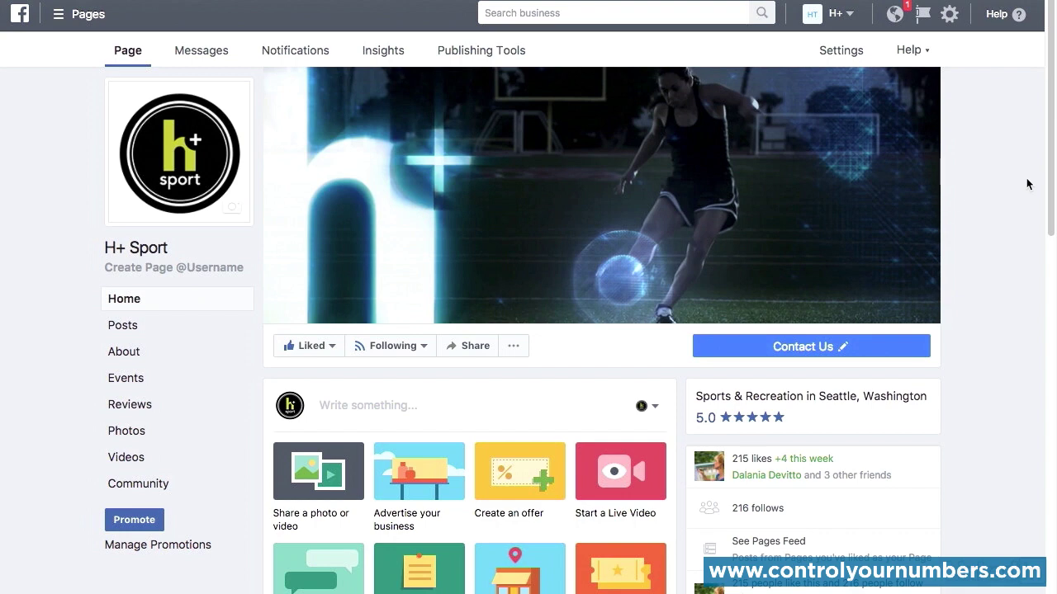
Step: Start a Boost A Post promotion from the H+ Sport page and choose the "Natural Rehydration" commercial post
{"action": "left_click", "coordinate": [141, 523]}
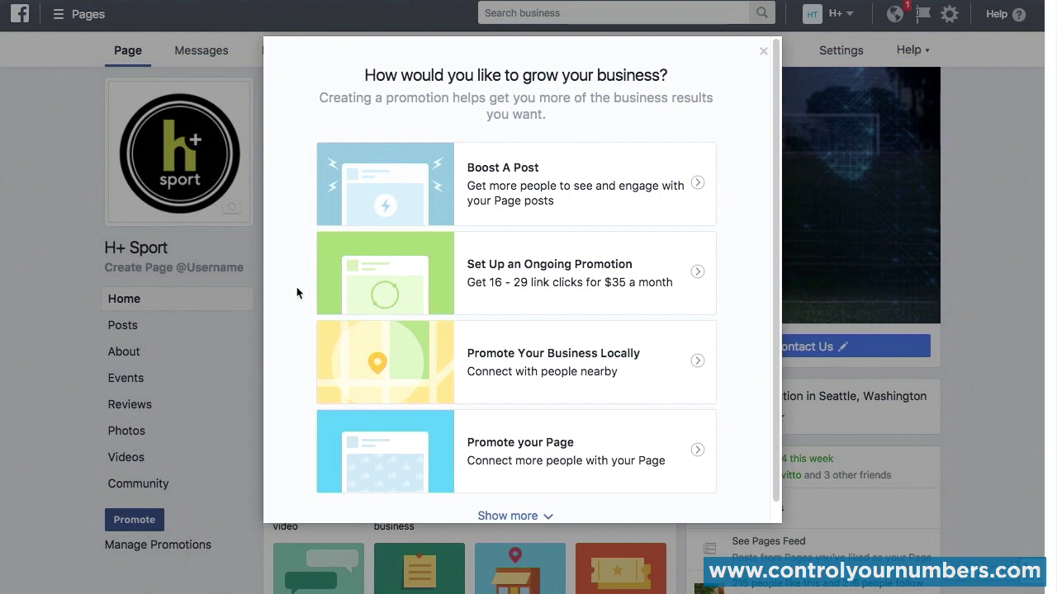
{"action": "left_click", "coordinate": [431, 199]}
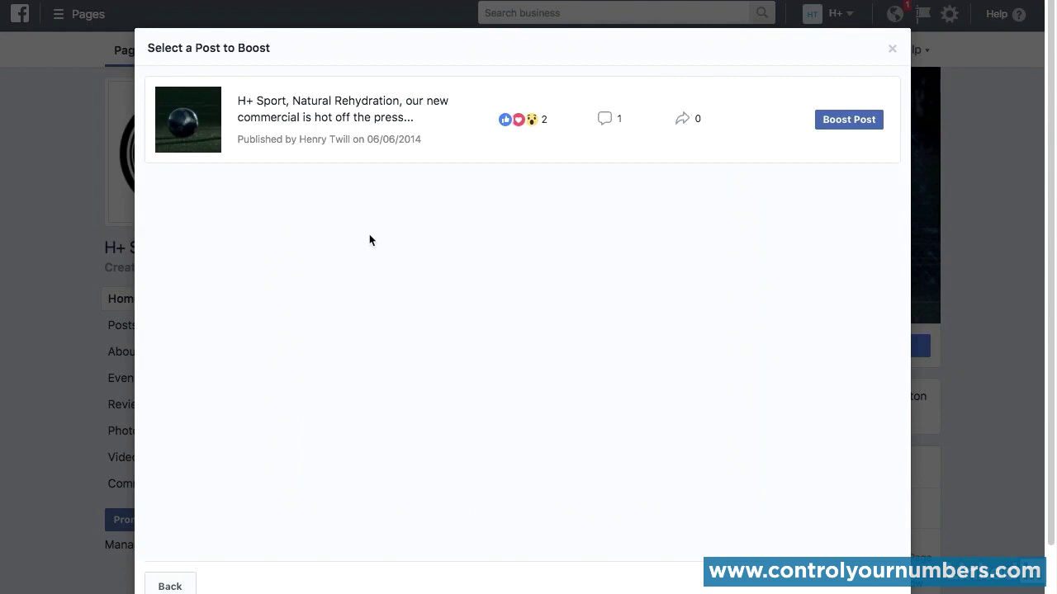
{"action": "left_click", "coordinate": [860, 122]}
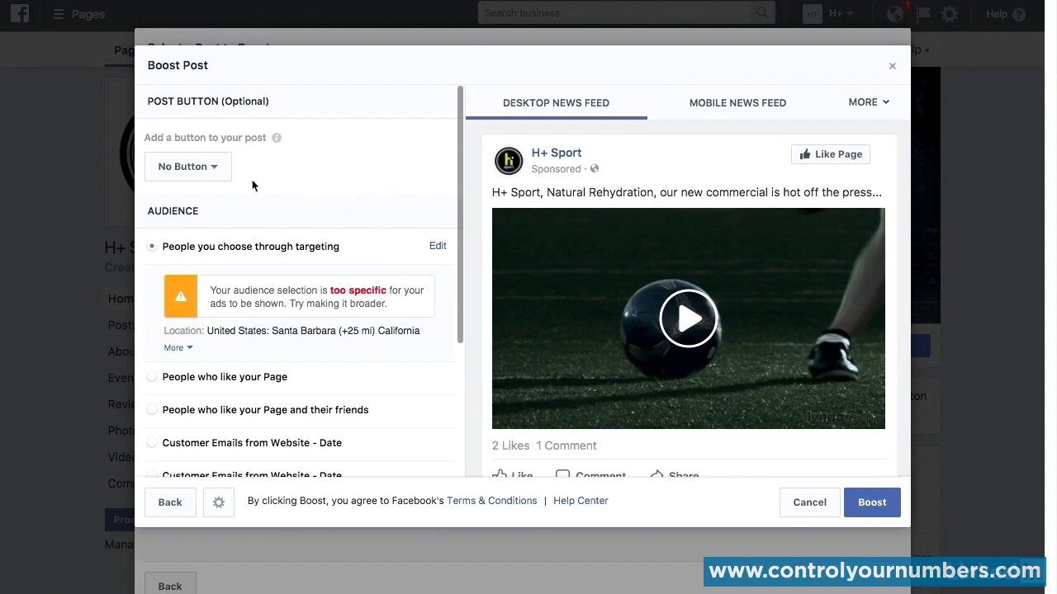
Step: Add a Learn More button to the boosted post, check the purpose of its link setting, and look at the button in the preview
{"action": "left_click", "coordinate": [216, 169]}
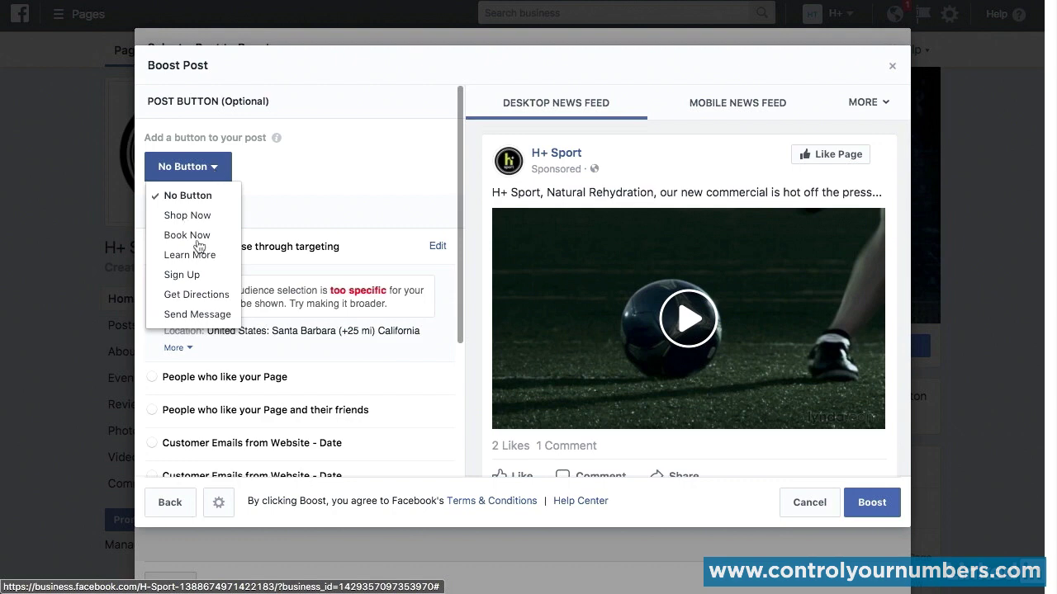
{"action": "left_click", "coordinate": [201, 255]}
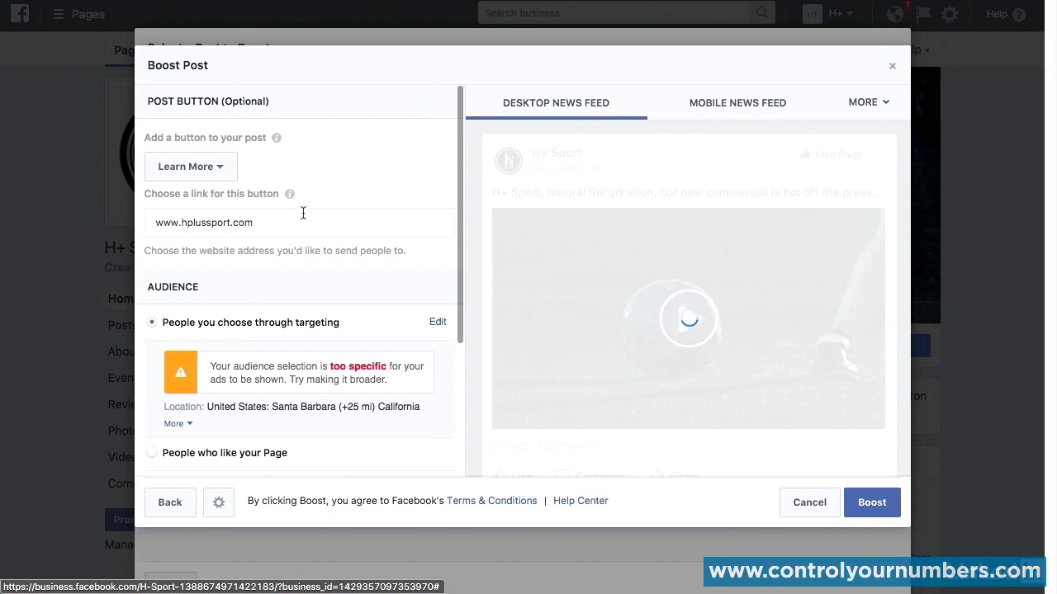
{"action": "mouse_move", "coordinate": [289, 198]}
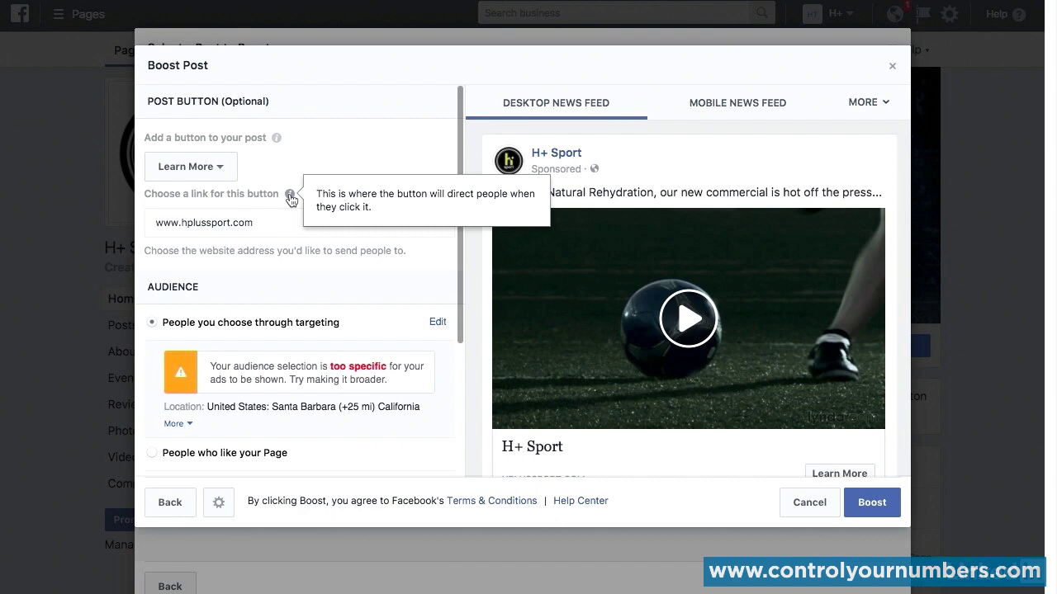
{"action": "scroll", "coordinate": [477, 205], "scroll_direction": "down", "scroll_amount": 1}
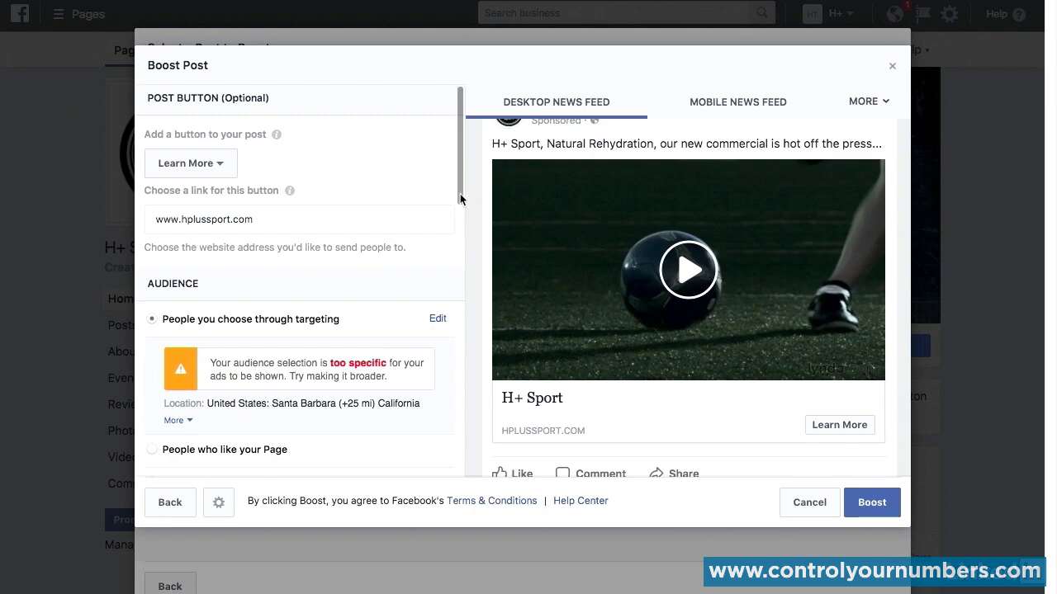
Step: Expand the targeted audience's details and examine its location, interests and age along with the other audience options for the boosted post
{"action": "left_click_drag", "start_coordinate": [460, 192], "coordinate": [463, 248]}
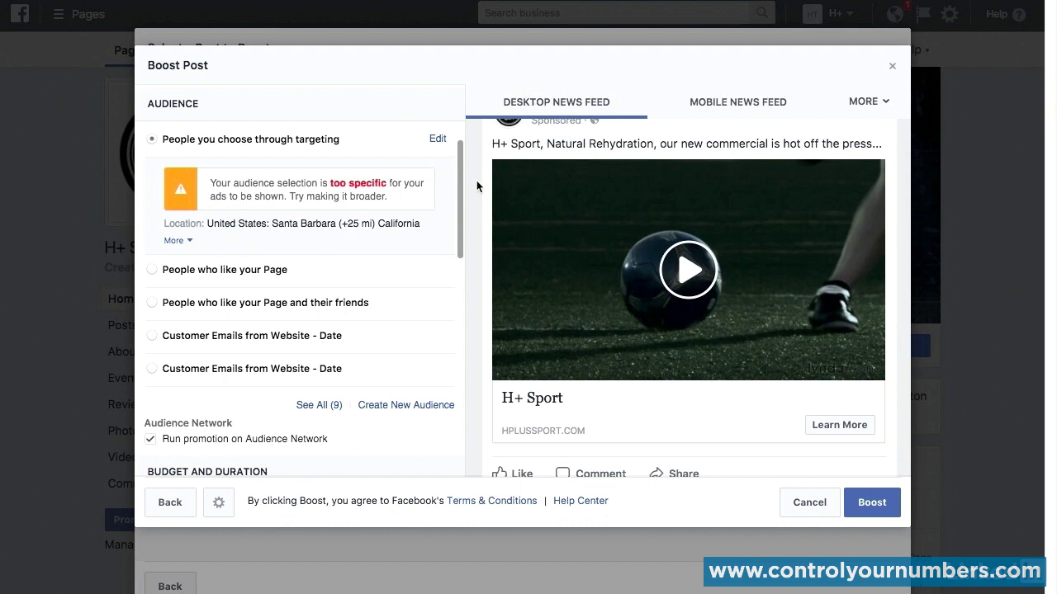
{"action": "scroll", "coordinate": [474, 180], "scroll_direction": "down", "scroll_amount": 1}
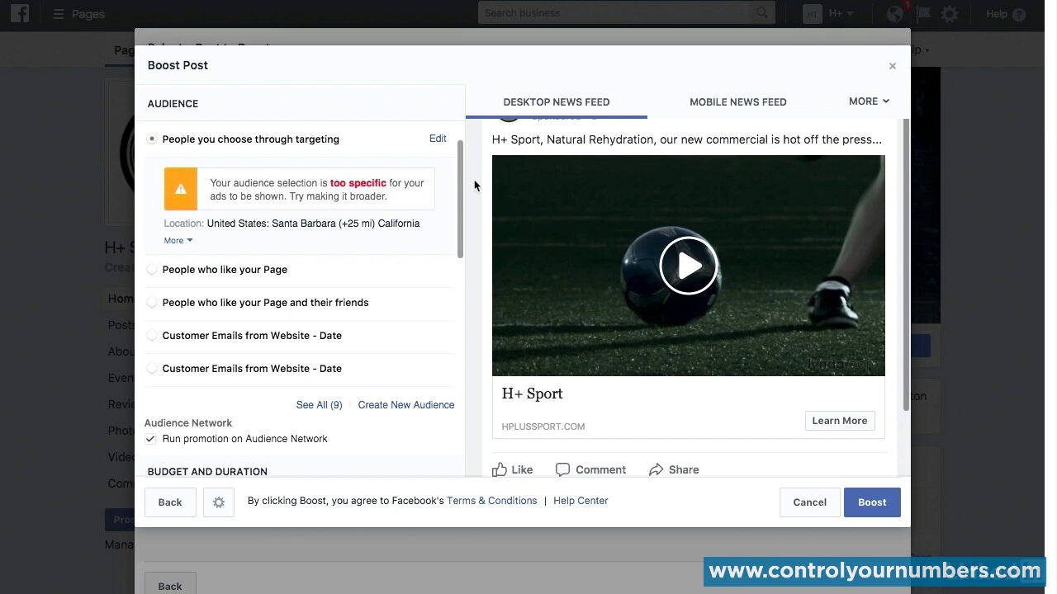
{"action": "left_click", "coordinate": [185, 240]}
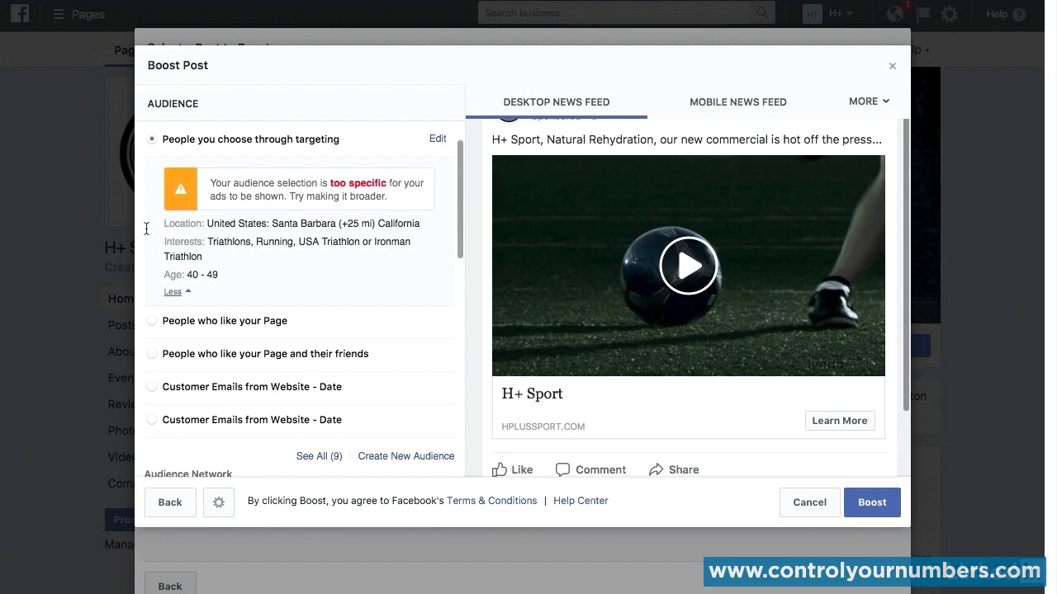
{"action": "scroll", "coordinate": [146, 229], "scroll_direction": "down", "scroll_amount": 1}
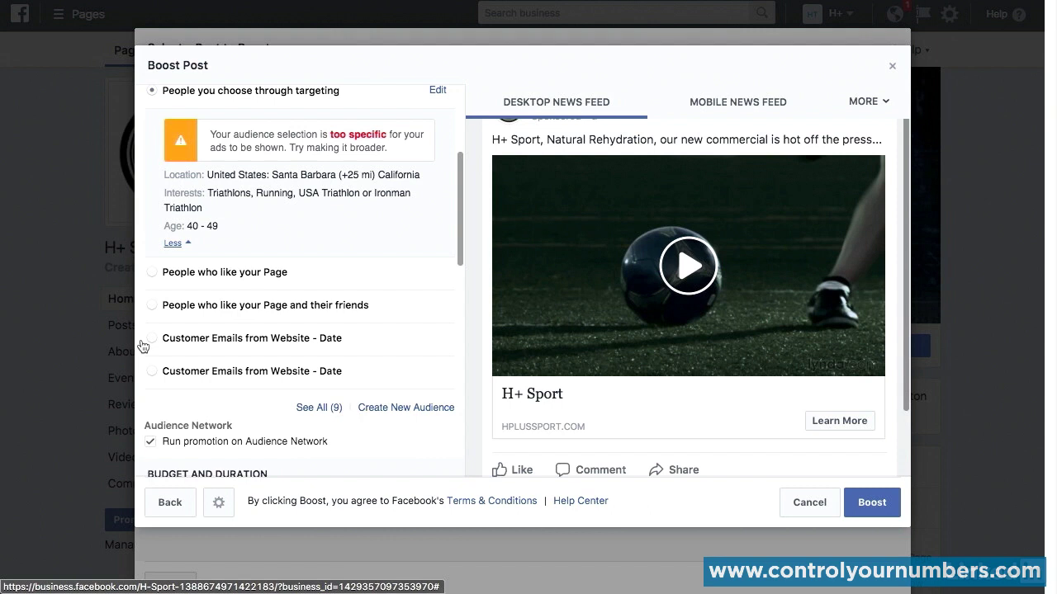
{"action": "scroll", "coordinate": [142, 346], "scroll_direction": "down", "scroll_amount": 1}
{"action": "scroll", "coordinate": [142, 346], "scroll_direction": "up", "scroll_amount": 2}
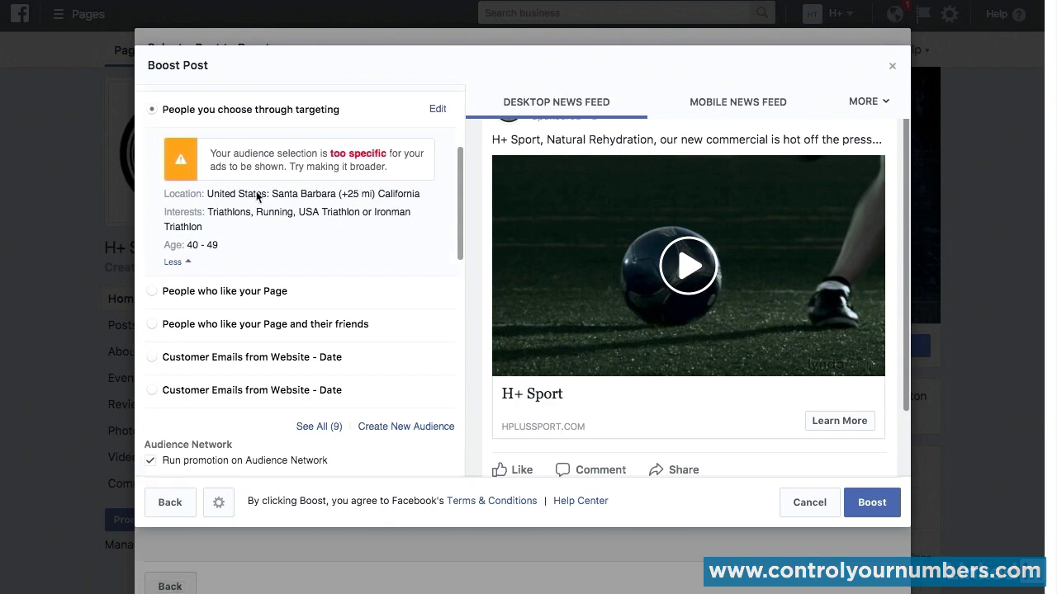
Step: Edit the targeted audience of the boosted post and add Los Angeles, California, United States as a location
{"action": "left_click", "coordinate": [438, 111]}
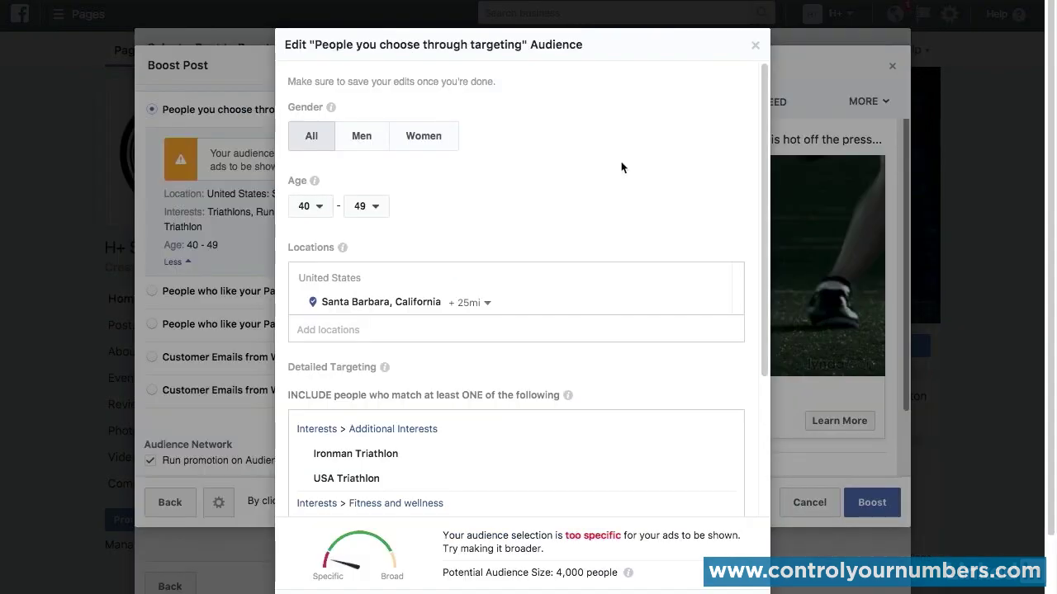
{"action": "scroll", "coordinate": [634, 161], "scroll_direction": "down", "scroll_amount": 1}
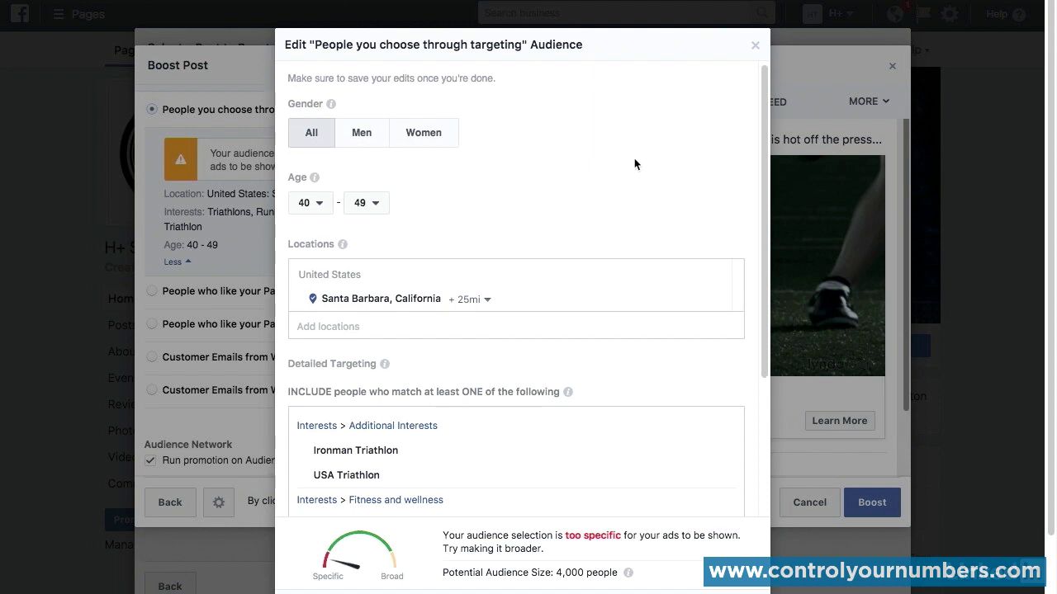
{"action": "scroll", "coordinate": [634, 164], "scroll_direction": "down", "scroll_amount": 2}
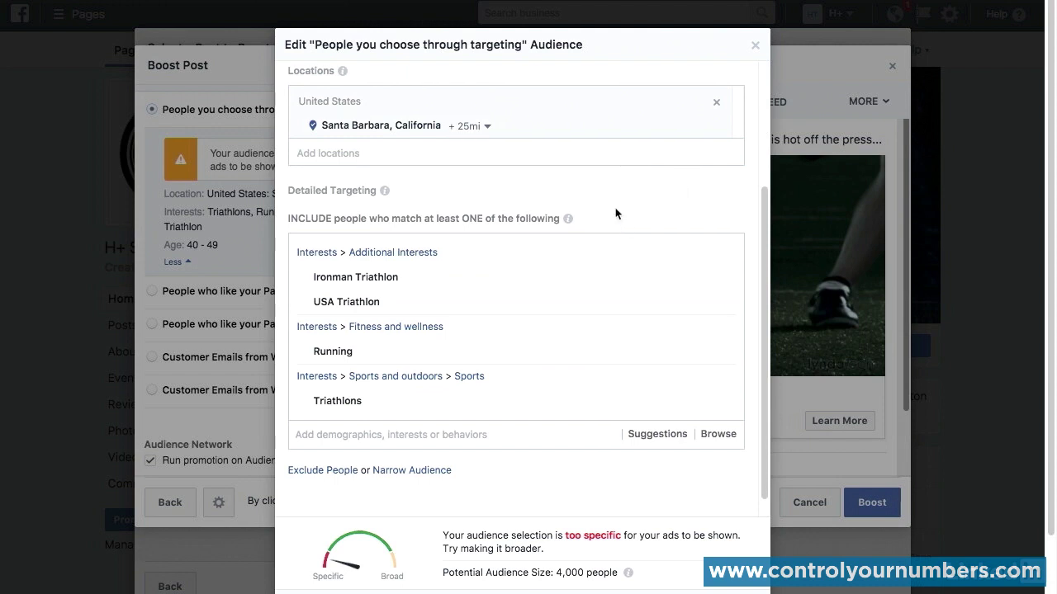
{"action": "scroll", "coordinate": [617, 213], "scroll_direction": "up", "scroll_amount": 1}
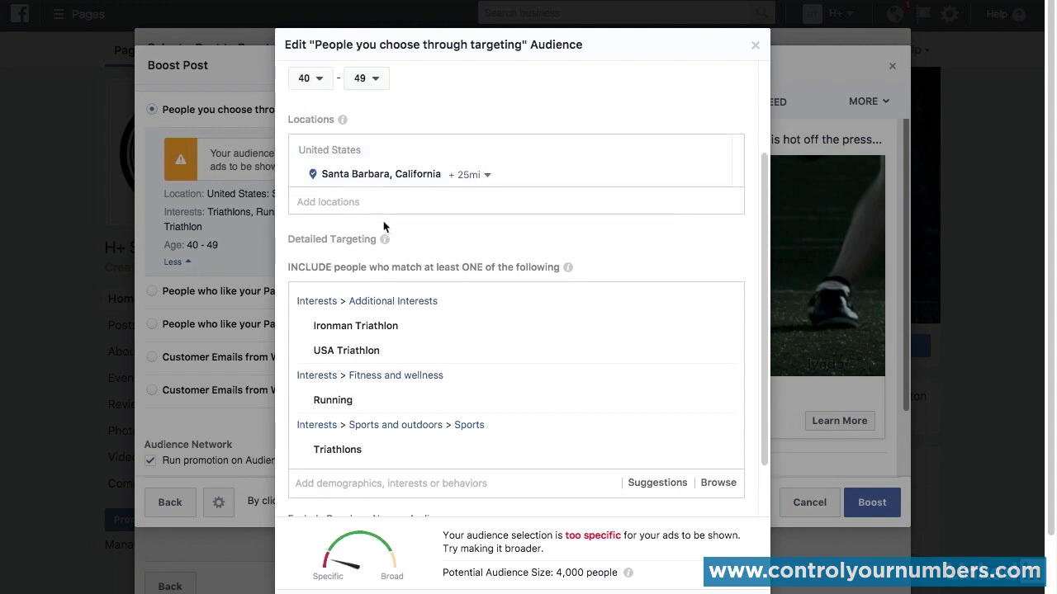
{"action": "left_click", "coordinate": [440, 201]}
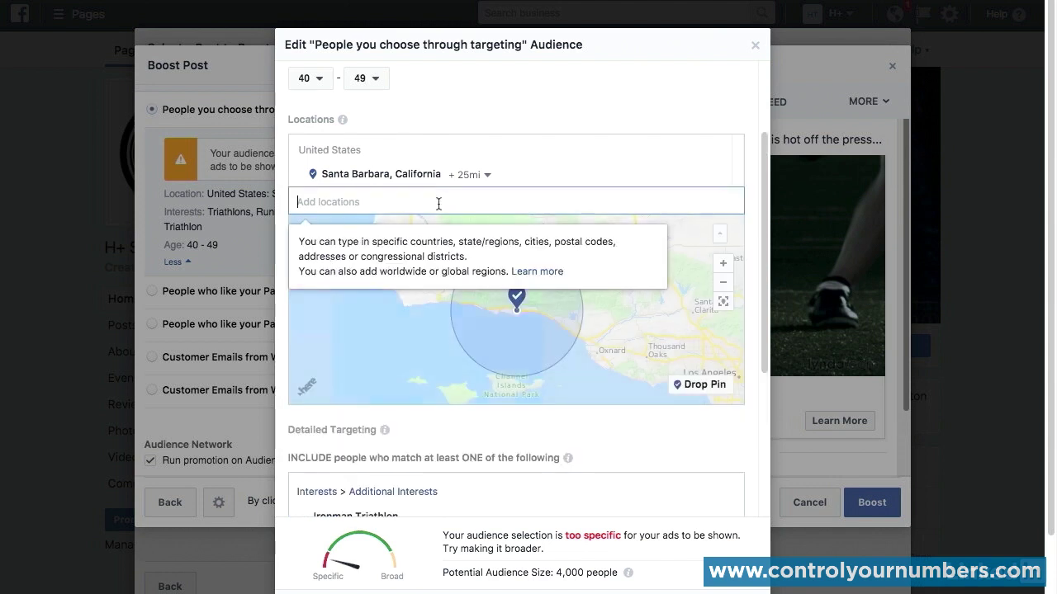
{"action": "type", "text": "los ange"}
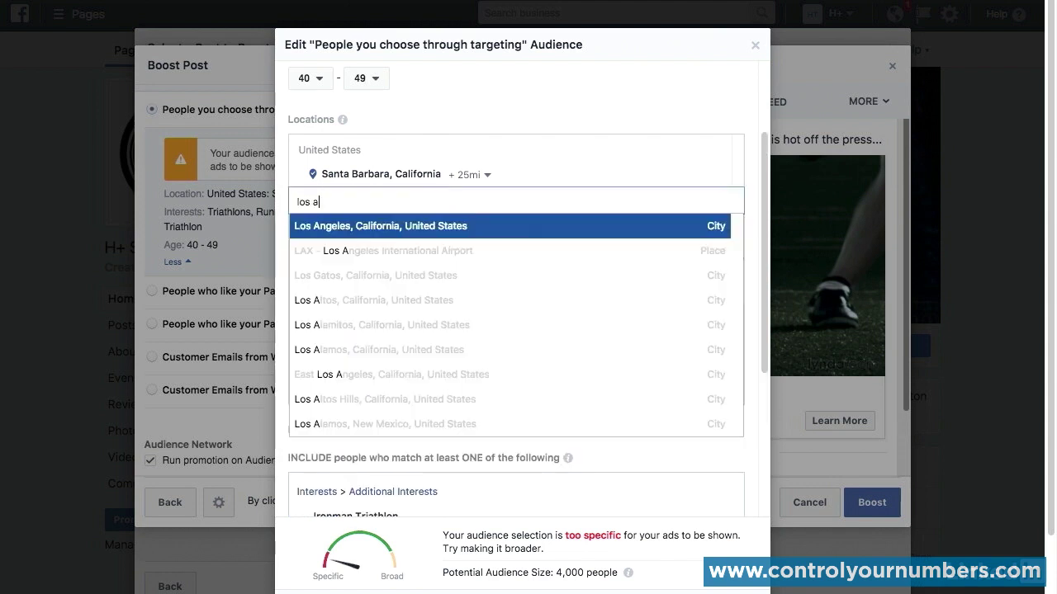
{"action": "left_click", "coordinate": [431, 229]}
Step: Set the audience's minimum age to 21 and save the audience
{"action": "scroll", "coordinate": [318, 95], "scroll_direction": "up", "scroll_amount": 3}
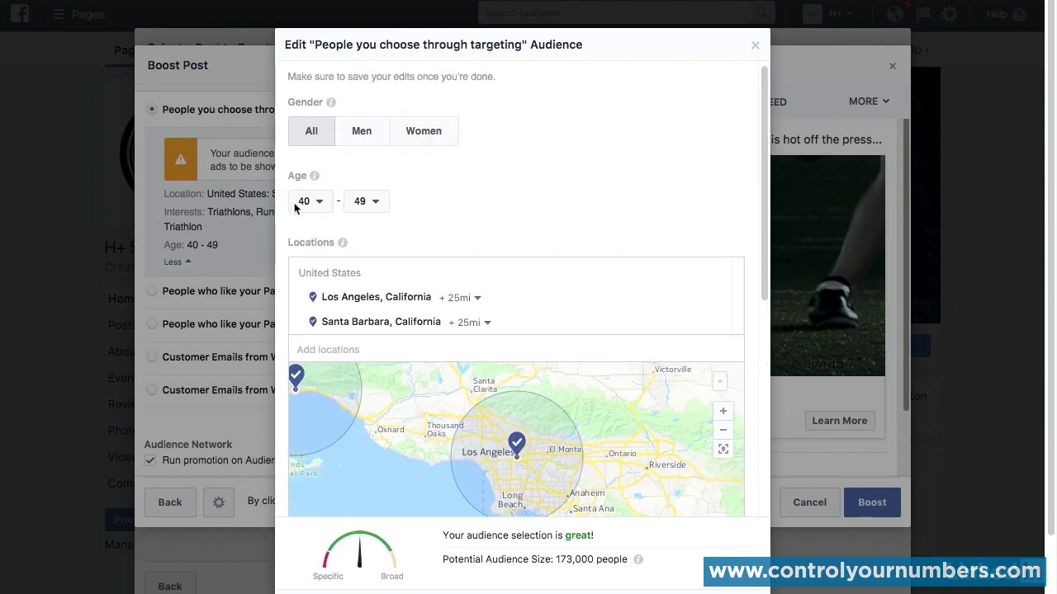
{"action": "left_click", "coordinate": [323, 203]}
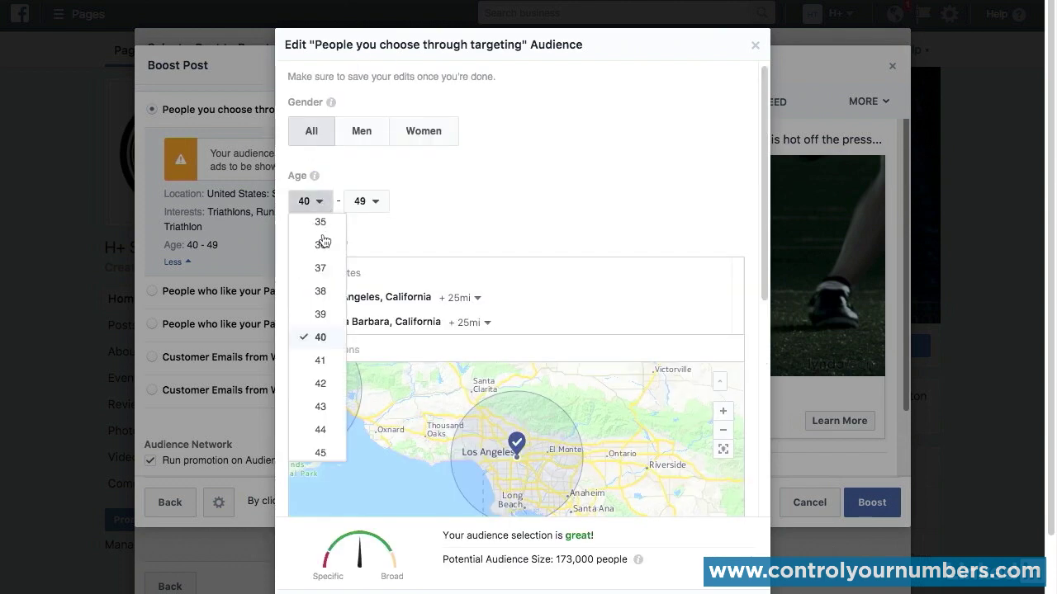
{"action": "scroll", "coordinate": [319, 236], "scroll_direction": "up", "scroll_amount": 3}
{"action": "scroll", "coordinate": [320, 246], "scroll_direction": "up", "scroll_amount": 2}
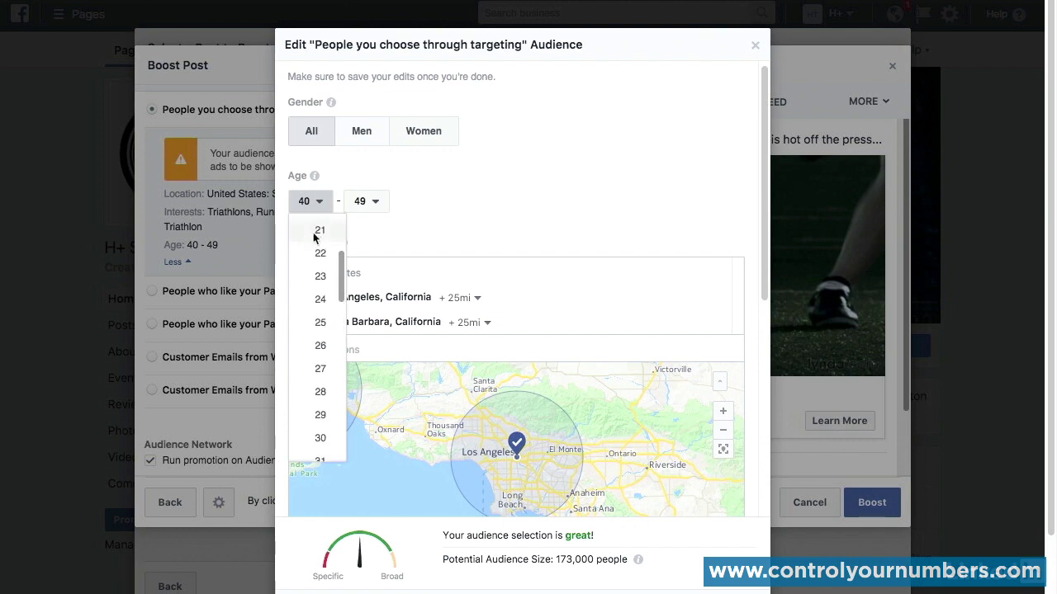
{"action": "left_click", "coordinate": [321, 225]}
{"action": "scroll", "coordinate": [509, 217], "scroll_direction": "down", "scroll_amount": 2}
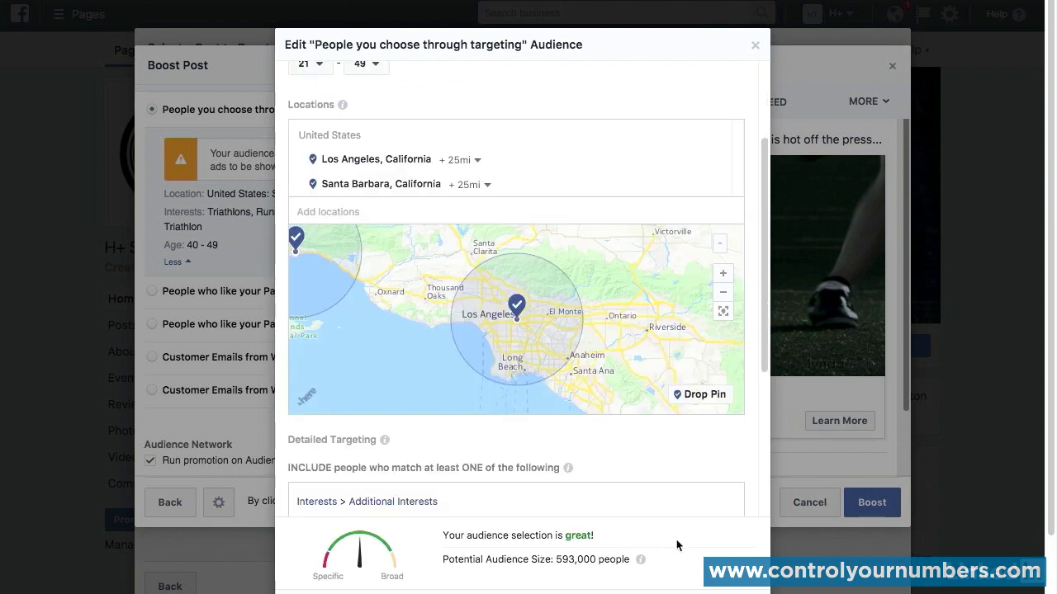
{"action": "scroll", "coordinate": [682, 545], "scroll_direction": "down", "scroll_amount": 1}
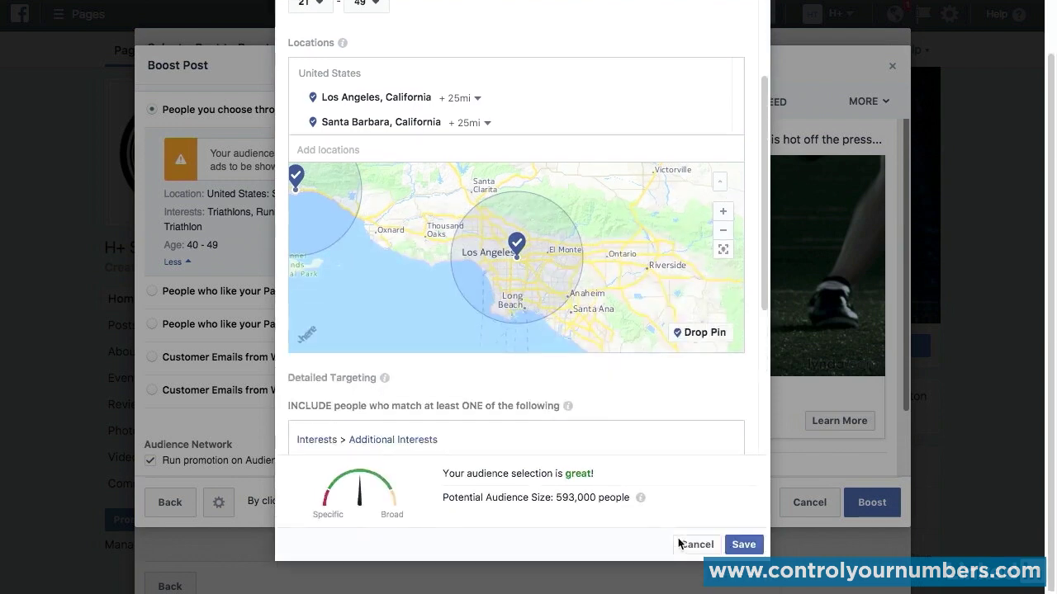
{"action": "left_click", "coordinate": [744, 545]}
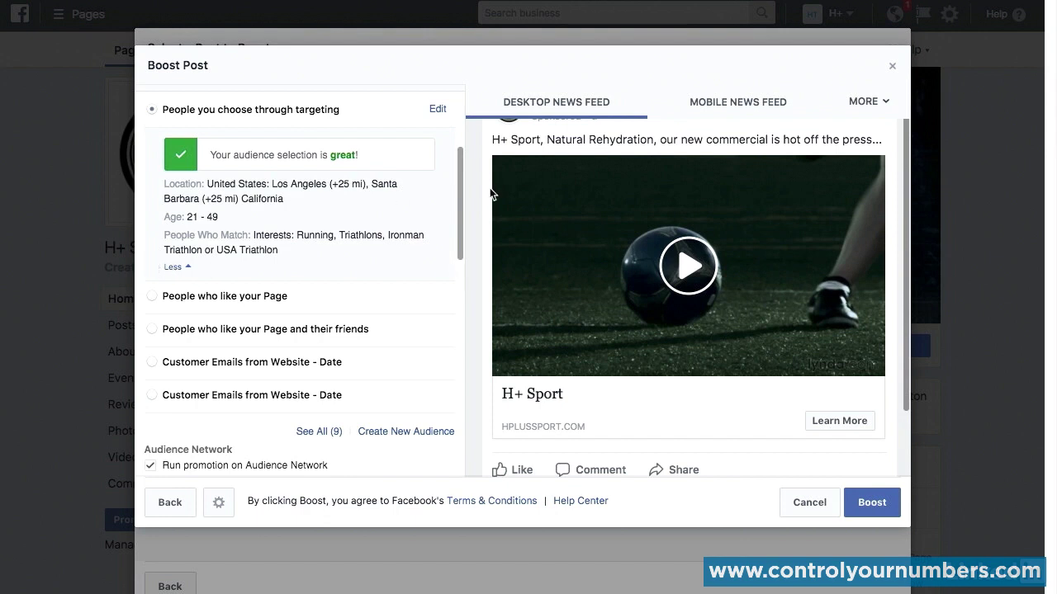
Step: Set the boosted post's total budget to $5.00 USD
{"action": "left_click_drag", "start_coordinate": [460, 226], "coordinate": [454, 318]}
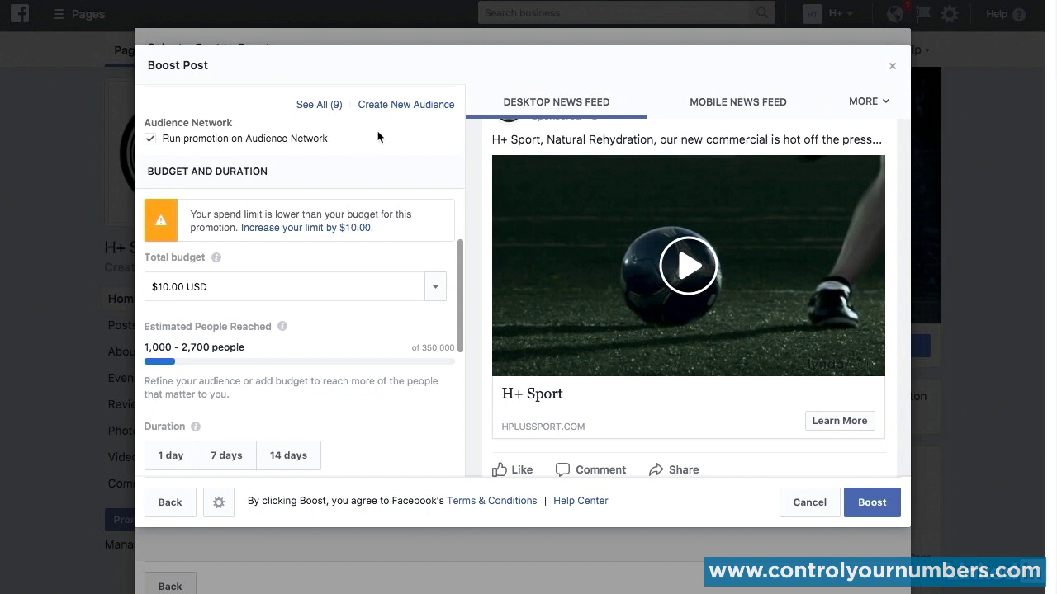
{"action": "scroll", "coordinate": [422, 180], "scroll_direction": "down", "scroll_amount": 2}
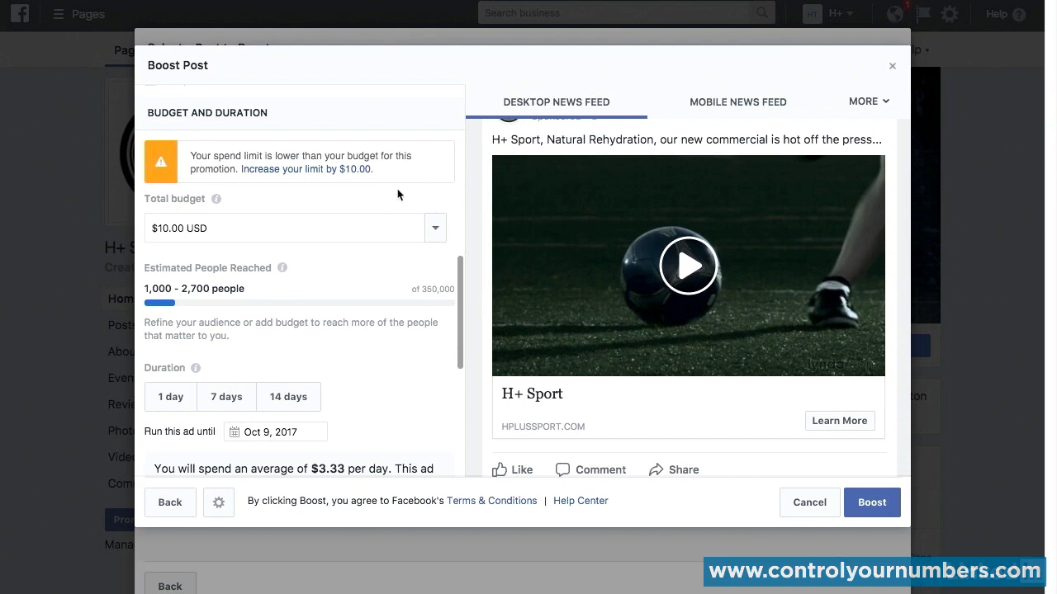
{"action": "left_click", "coordinate": [170, 229]}
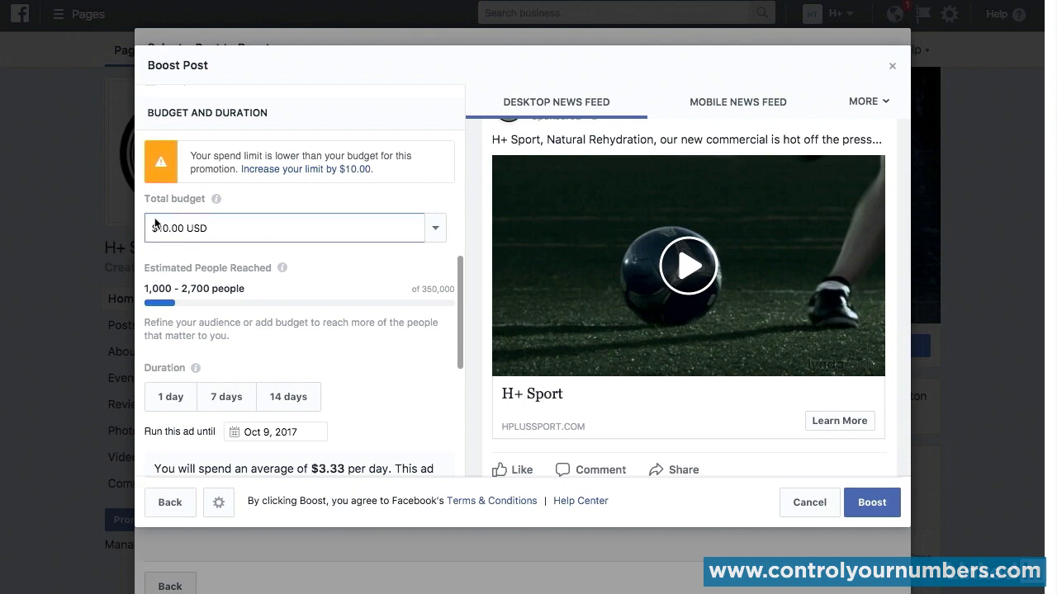
{"action": "key", "text": "BackSpace"}
{"action": "key", "text": "BackSpace"}
{"action": "type", "text": "5"}
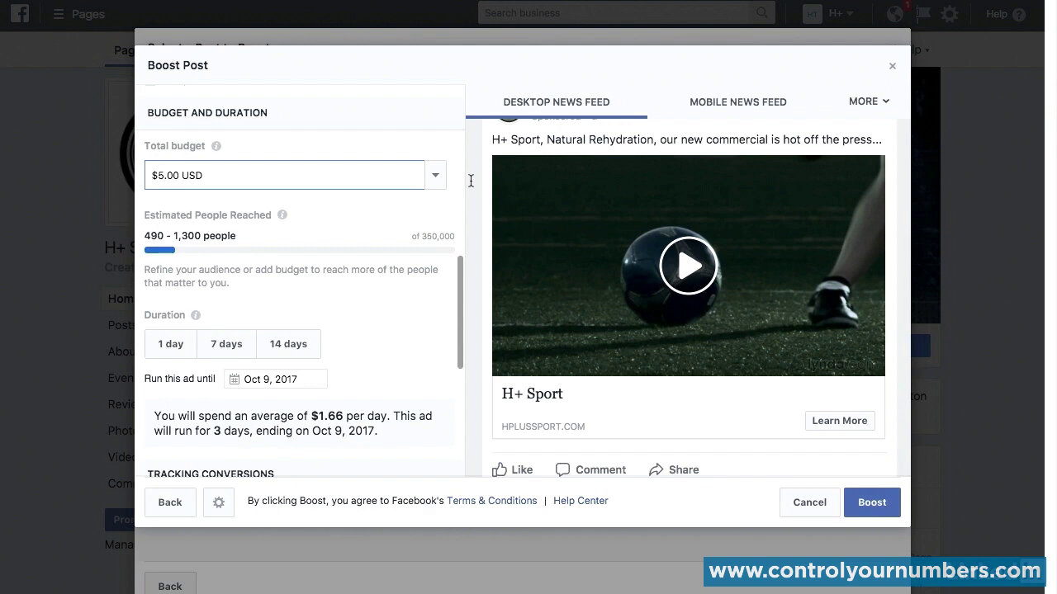
Step: Turn on Facebook Pixel conversion tracking for the boosted post
{"action": "scroll", "coordinate": [470, 180], "scroll_direction": "down", "scroll_amount": 1}
{"action": "scroll", "coordinate": [461, 299], "scroll_direction": "down", "scroll_amount": 3}
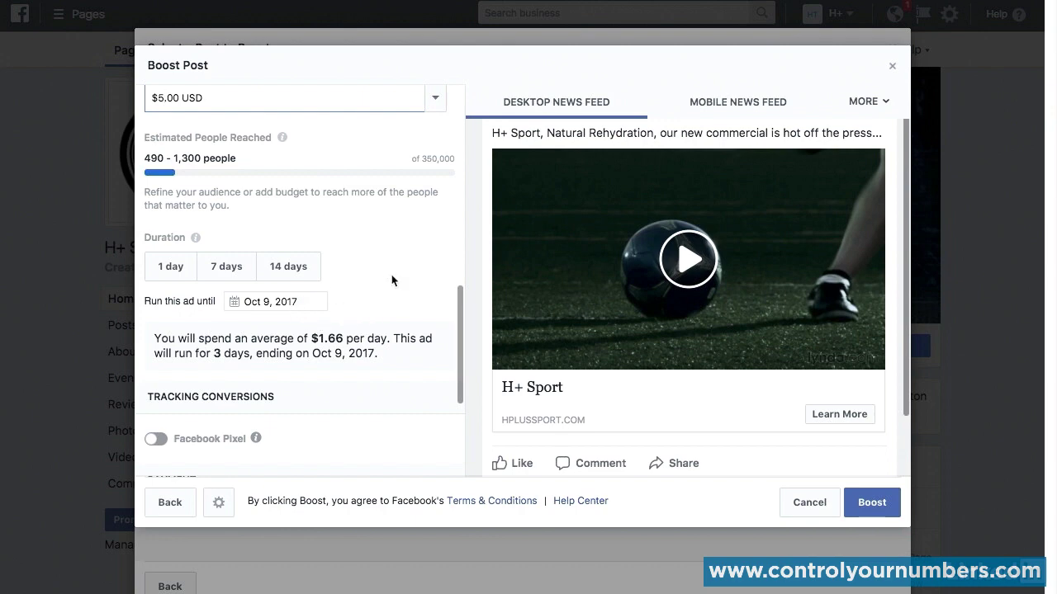
{"action": "scroll", "coordinate": [435, 223], "scroll_direction": "down", "scroll_amount": 2}
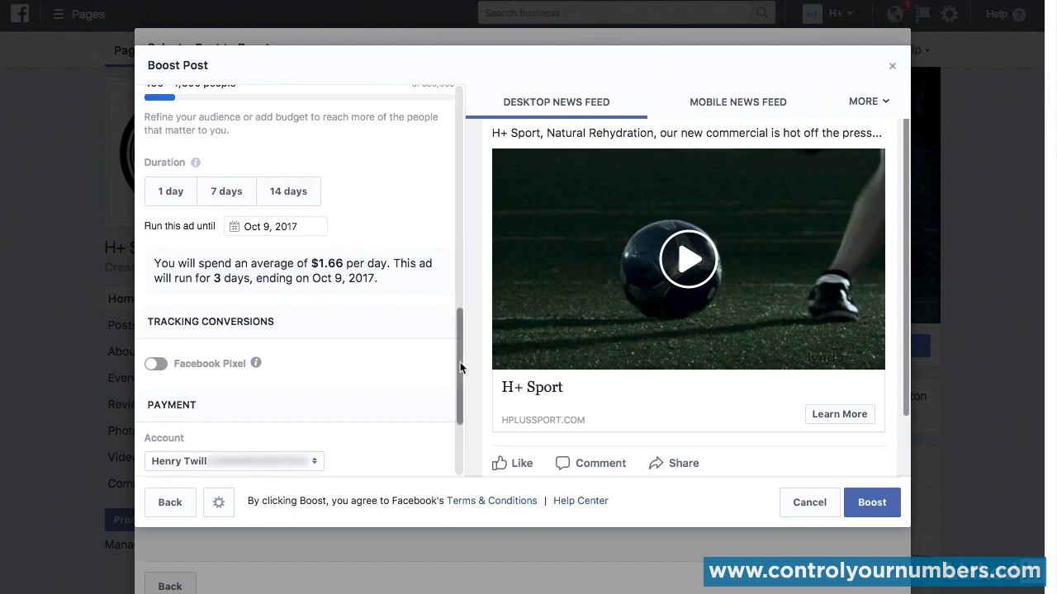
{"action": "left_click_drag", "start_coordinate": [460, 361], "coordinate": [463, 419]}
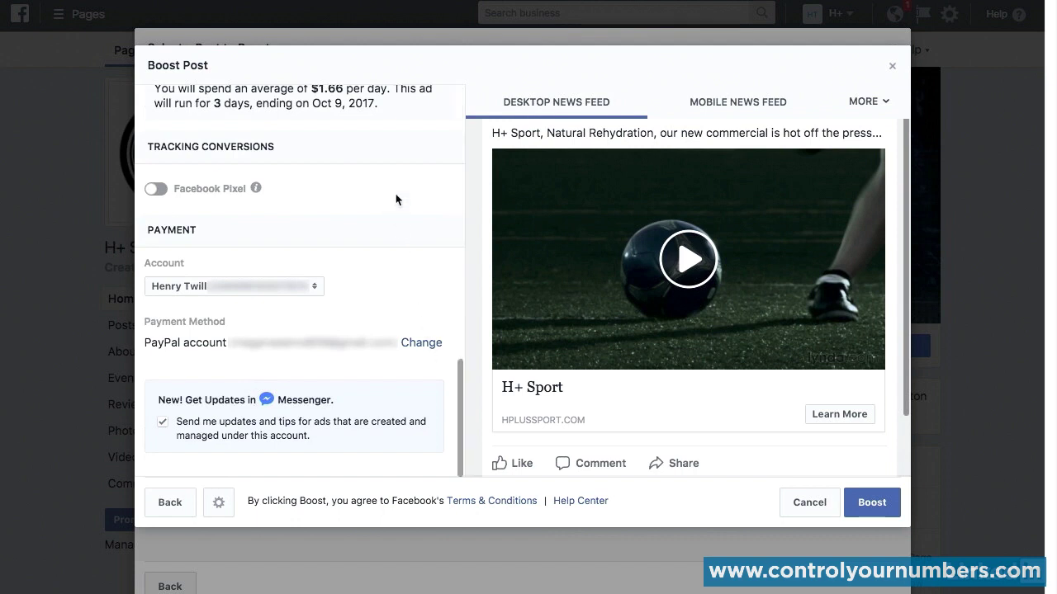
{"action": "left_click", "coordinate": [153, 189]}
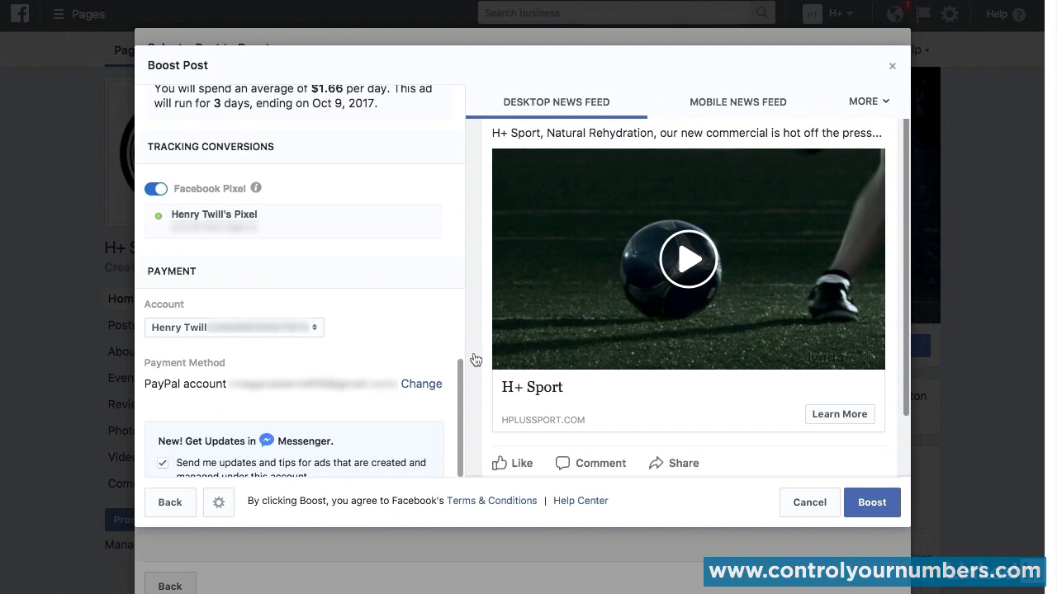
Step: Review the boosted post's payment settings and cancel the promotion, discarding its changes
{"action": "scroll", "coordinate": [456, 375], "scroll_direction": "down", "scroll_amount": 1}
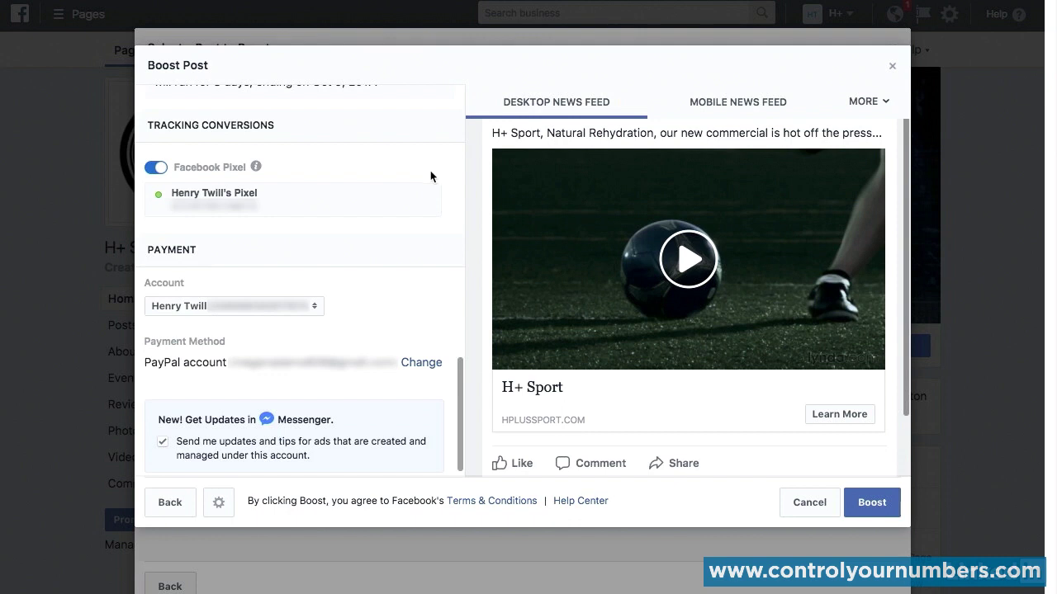
{"action": "scroll", "coordinate": [432, 173], "scroll_direction": "down", "scroll_amount": 1}
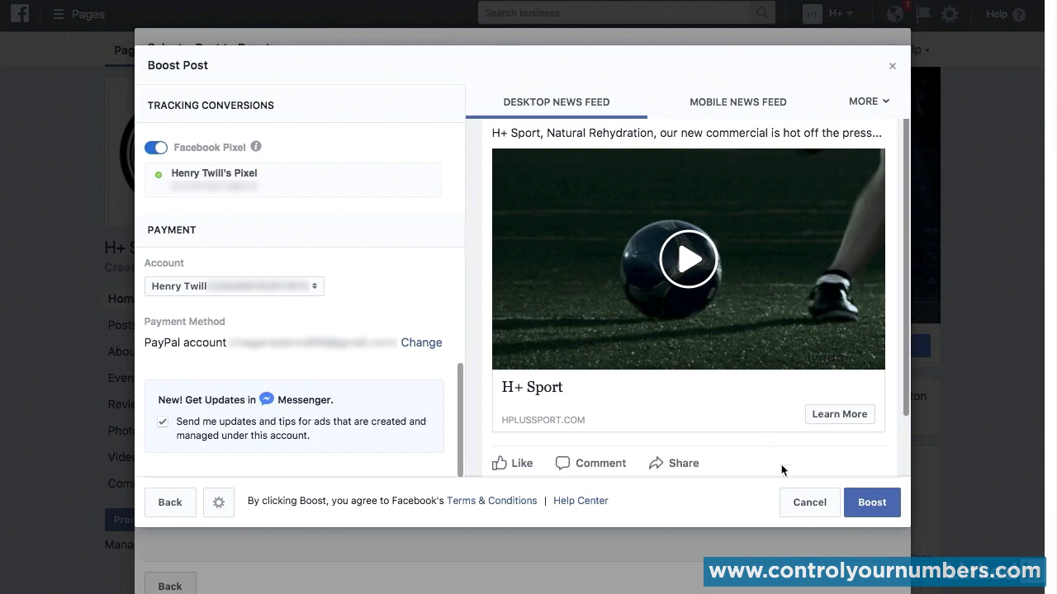
{"action": "left_click", "coordinate": [814, 502]}
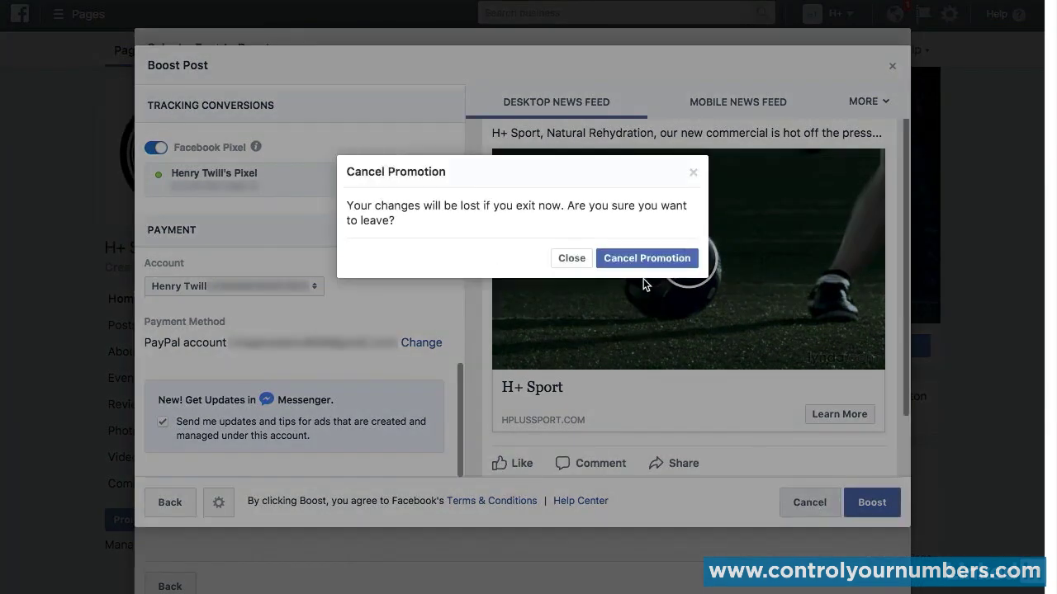
{"action": "left_click", "coordinate": [641, 256]}
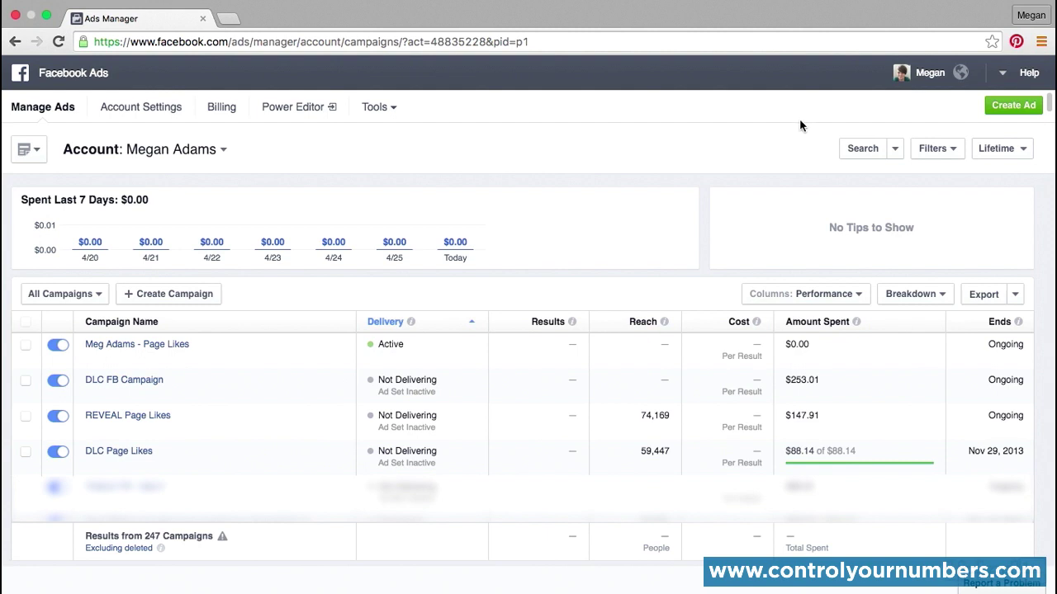
Step: Select the active Page Likes campaign in Ads Manager, open its edit form to view the campaign details, and close it without changes
{"action": "left_click", "coordinate": [26, 347]}
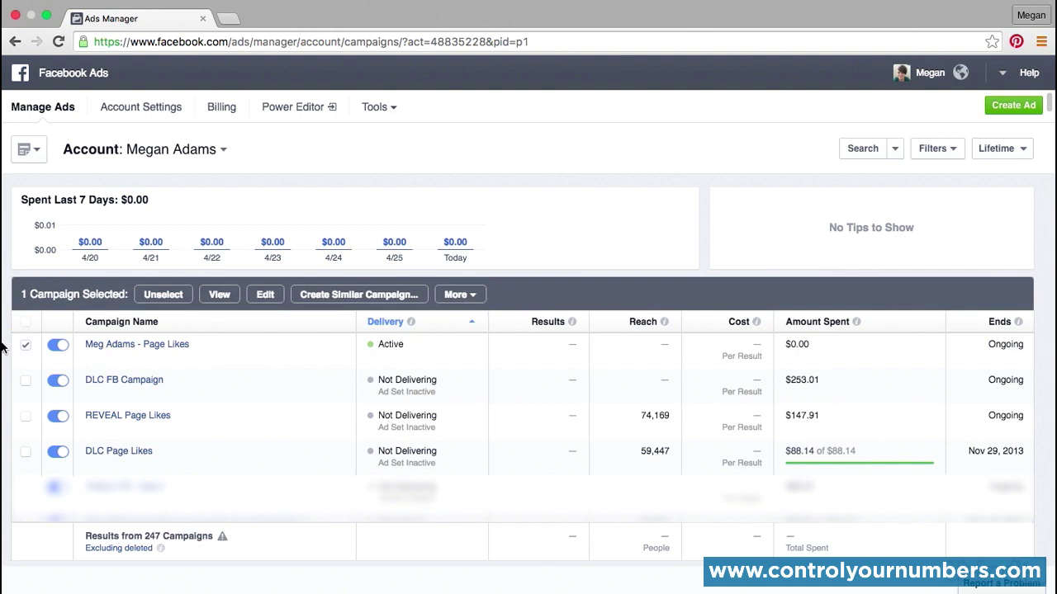
{"action": "left_click", "coordinate": [265, 293]}
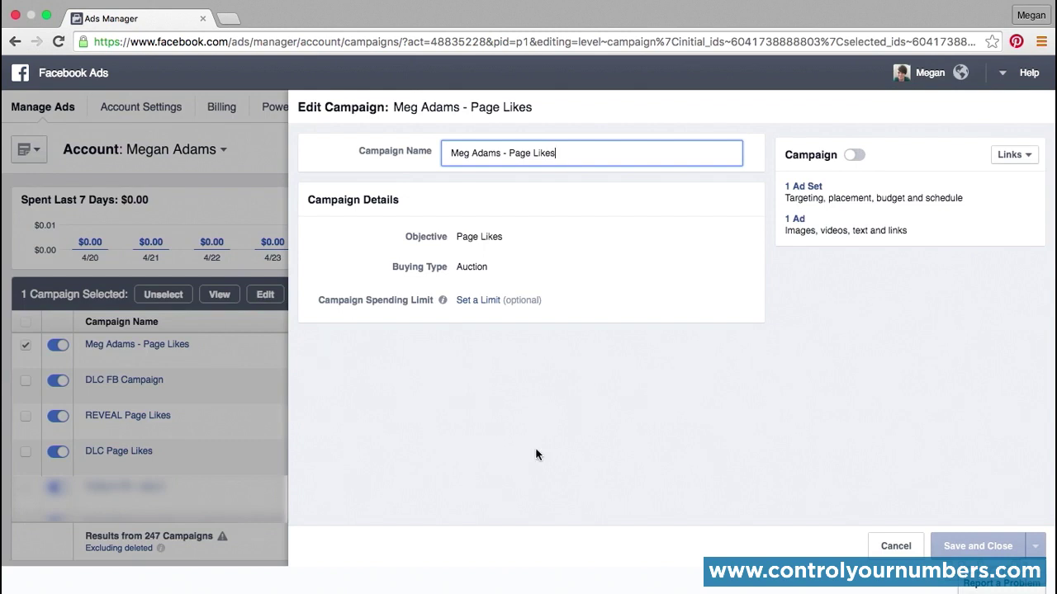
{"action": "left_click", "coordinate": [897, 547]}
Step: Open the selected Page Likes campaign and view its demographics, placement and performance reports
{"action": "left_click", "coordinate": [217, 295]}
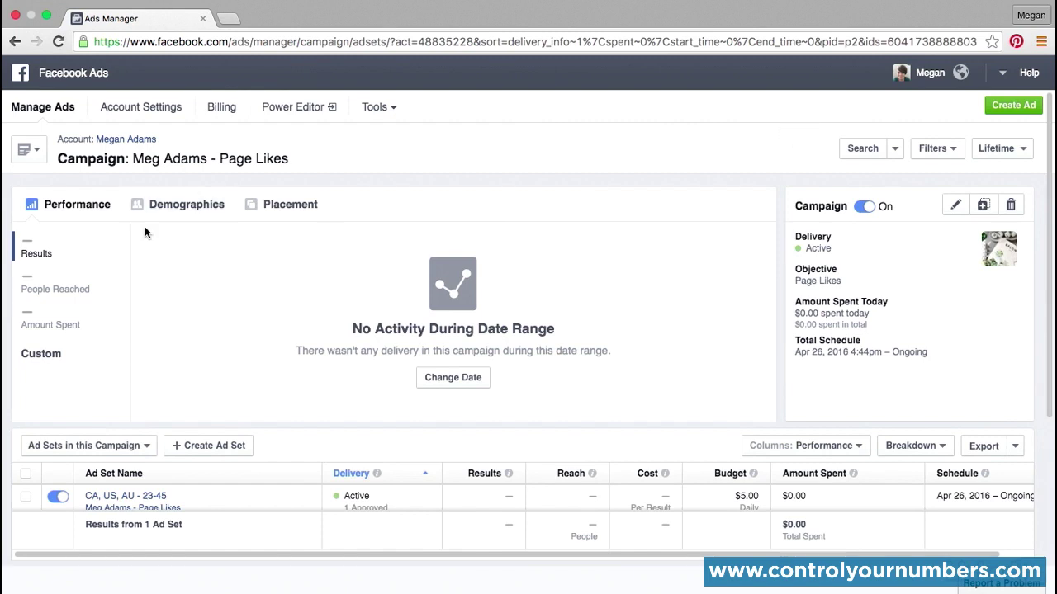
{"action": "left_click", "coordinate": [183, 206]}
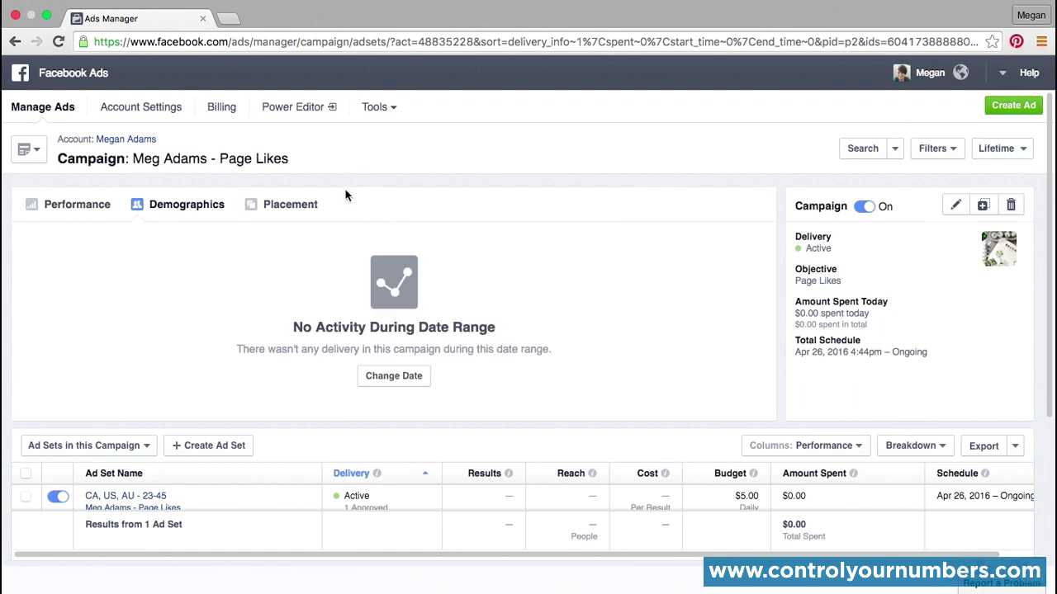
{"action": "left_click", "coordinate": [279, 204]}
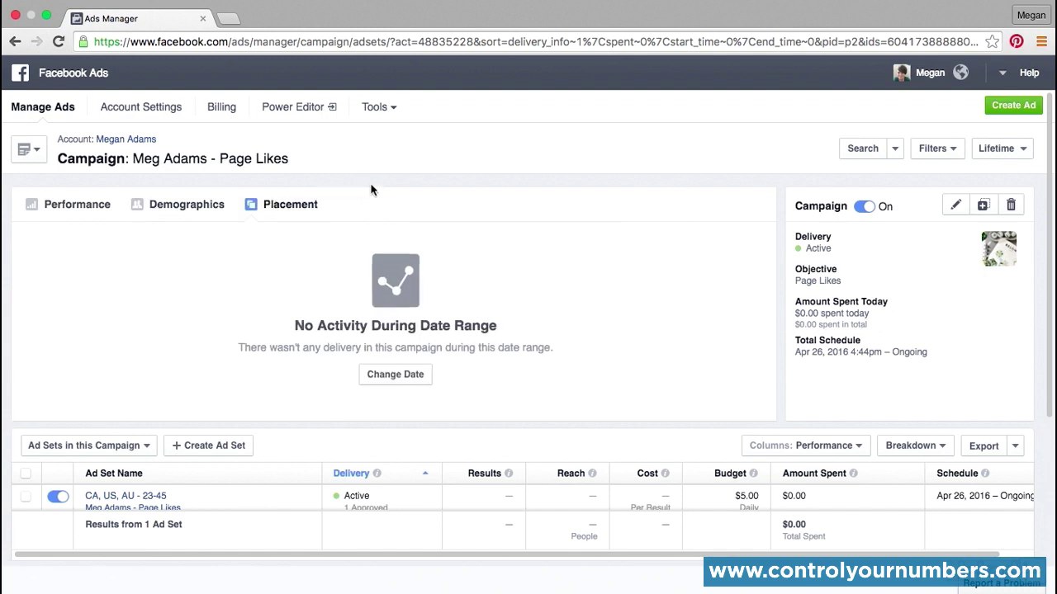
{"action": "left_click", "coordinate": [57, 211]}
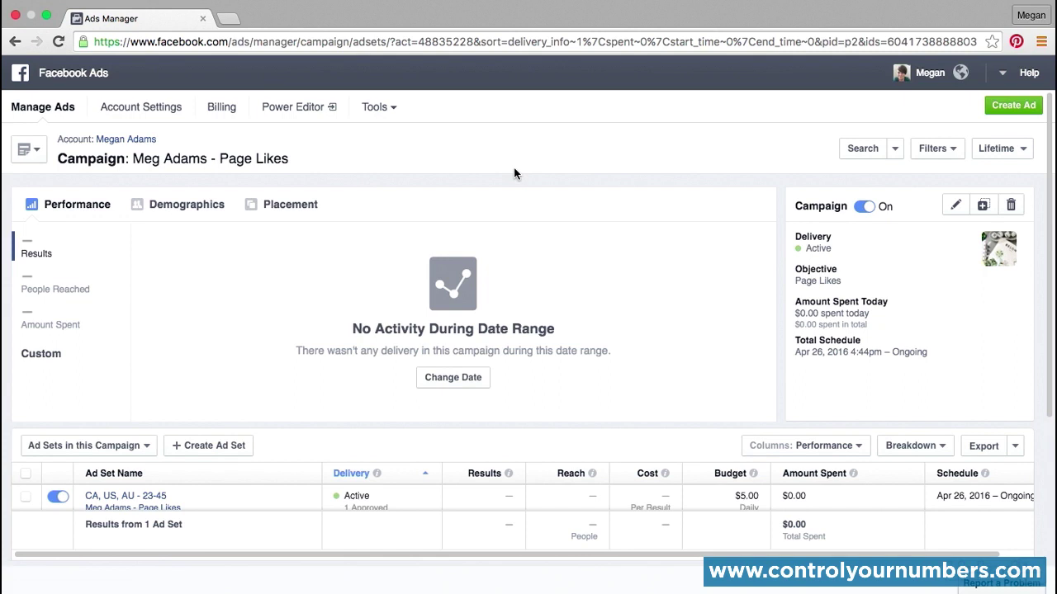
{"action": "left_click", "coordinate": [865, 207]}
{"action": "left_click", "coordinate": [865, 207]}
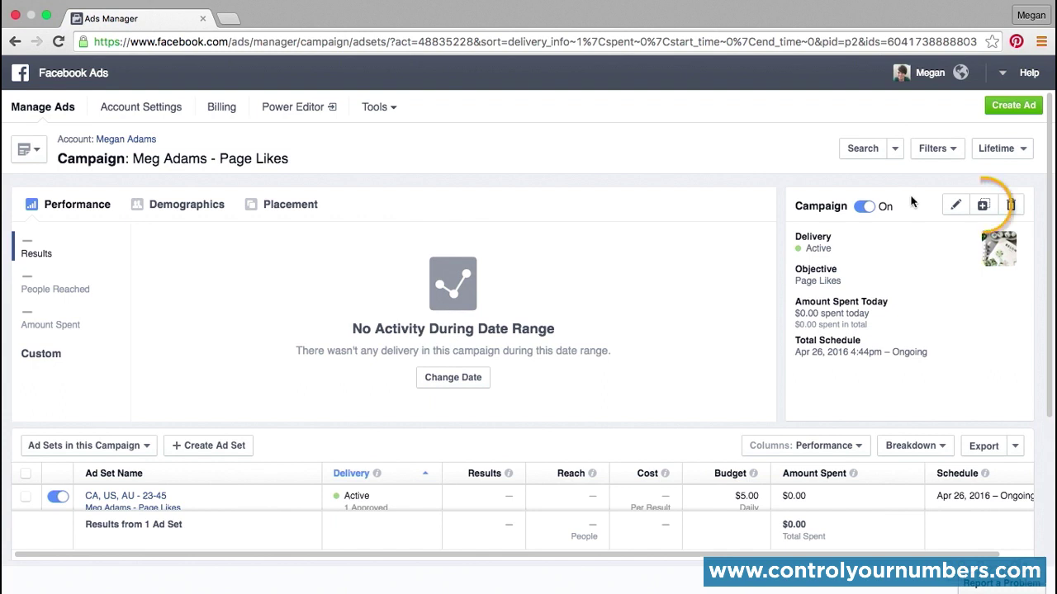
{"action": "left_click", "coordinate": [982, 206]}
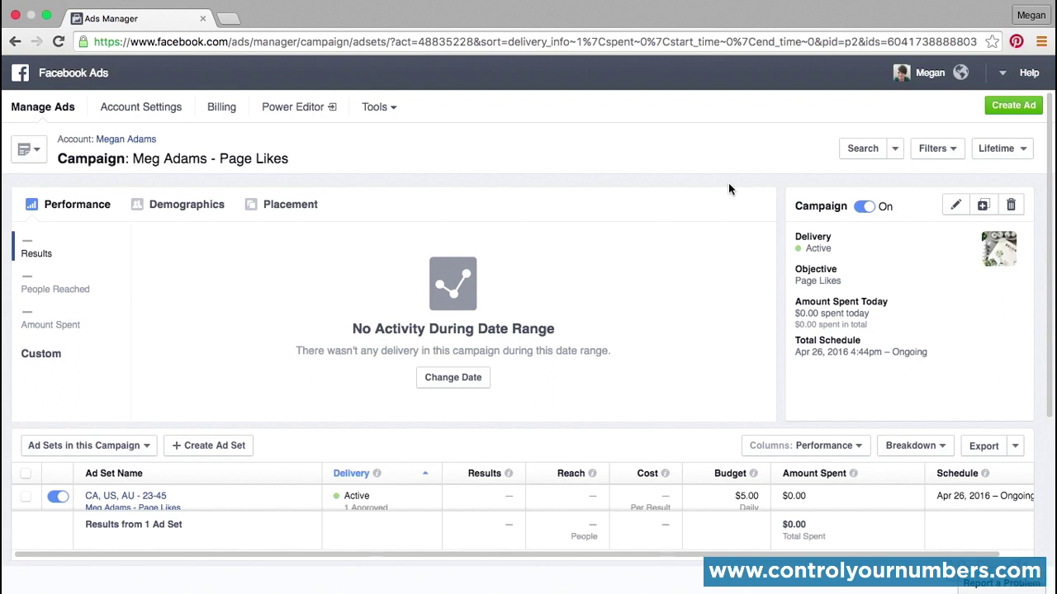
Step: Open the "CA, US, AU - 23-45" ad set of the campaign to view its details and ads
{"action": "left_click_drag", "start_coordinate": [1051, 369], "coordinate": [1049, 468]}
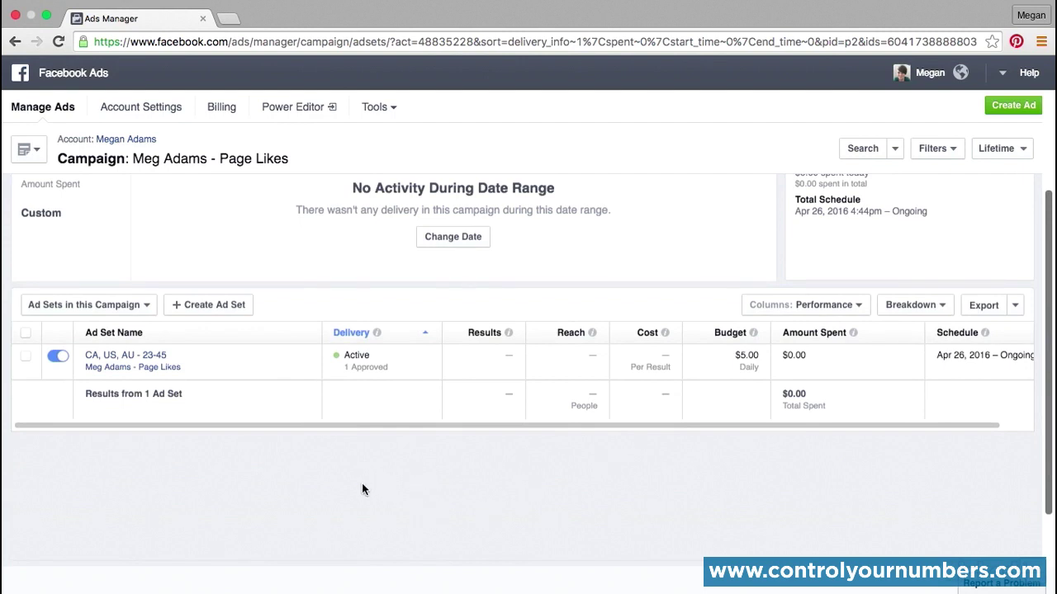
{"action": "left_click", "coordinate": [309, 355]}
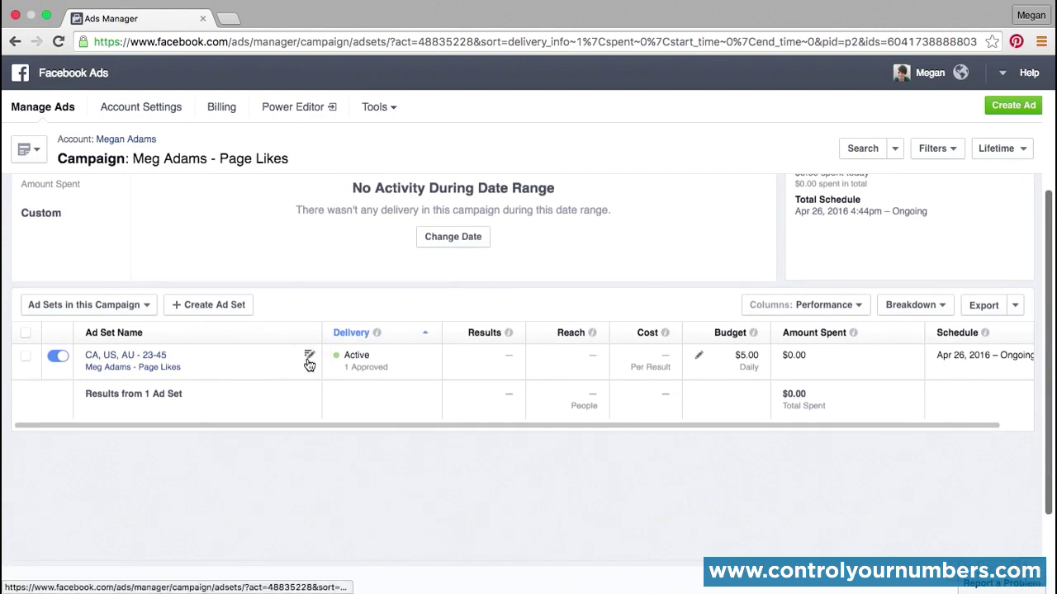
{"action": "left_click", "coordinate": [149, 358]}
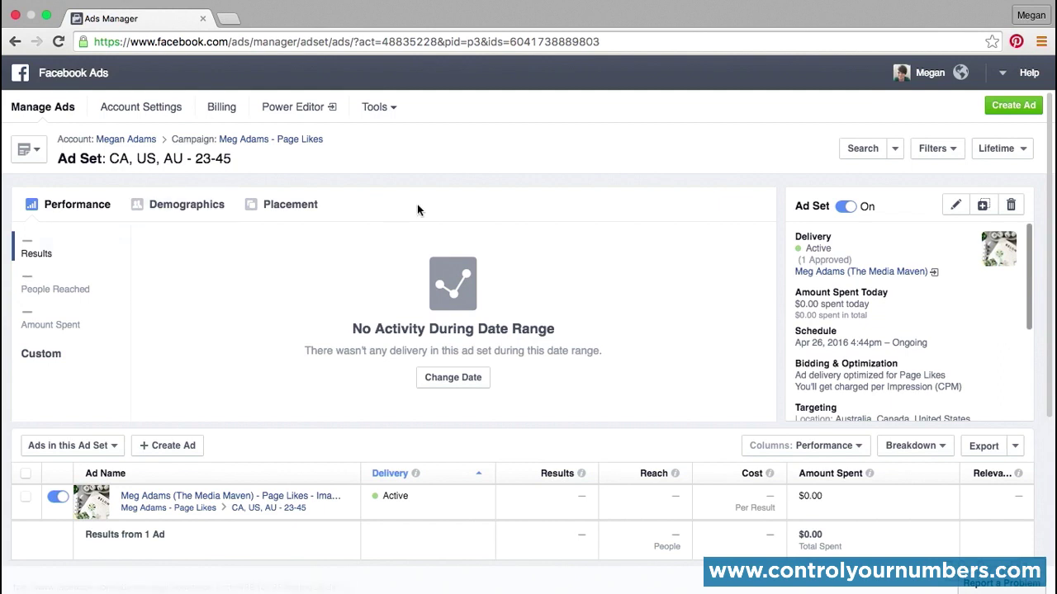
Step: Review the ad set's targeting, placement and estimated daily reach, select its ad and start creating a similar ad
{"action": "left_click_drag", "start_coordinate": [1034, 300], "coordinate": [1035, 396]}
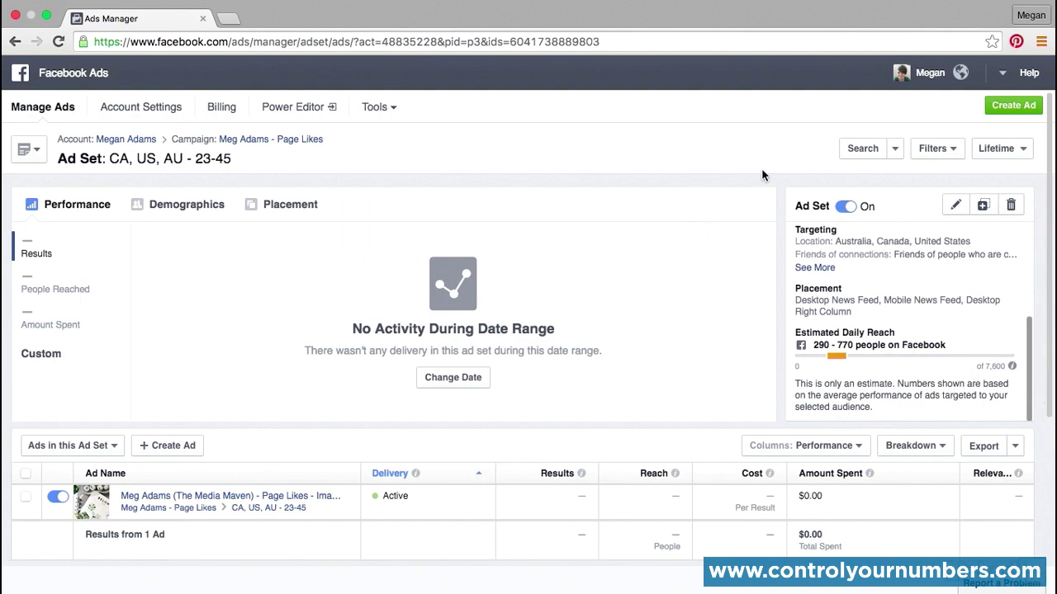
{"action": "left_click_drag", "start_coordinate": [1049, 402], "coordinate": [1050, 460]}
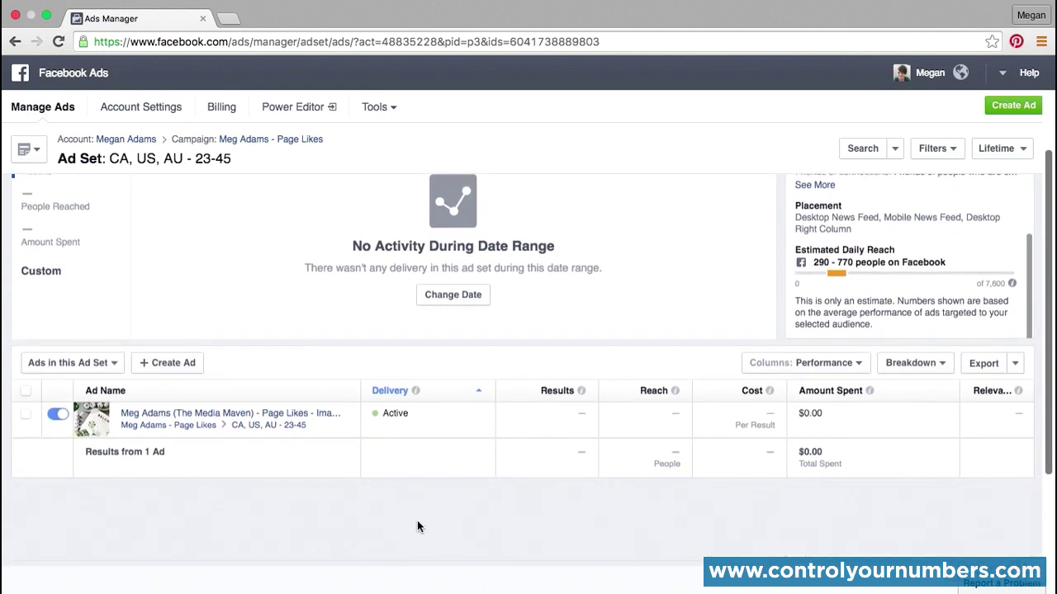
{"action": "left_click", "coordinate": [27, 417]}
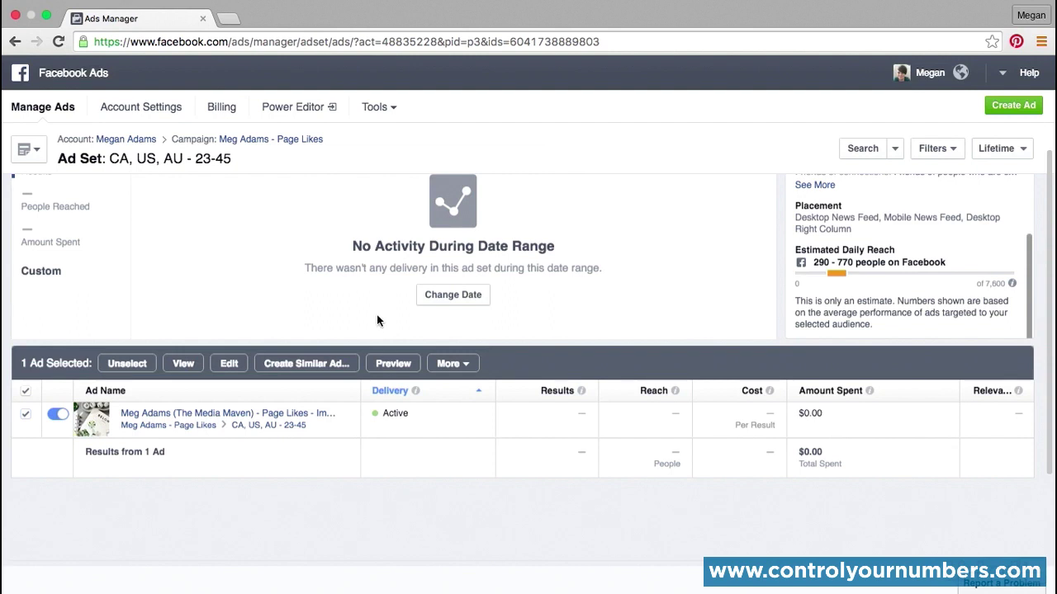
{"action": "left_click", "coordinate": [296, 364]}
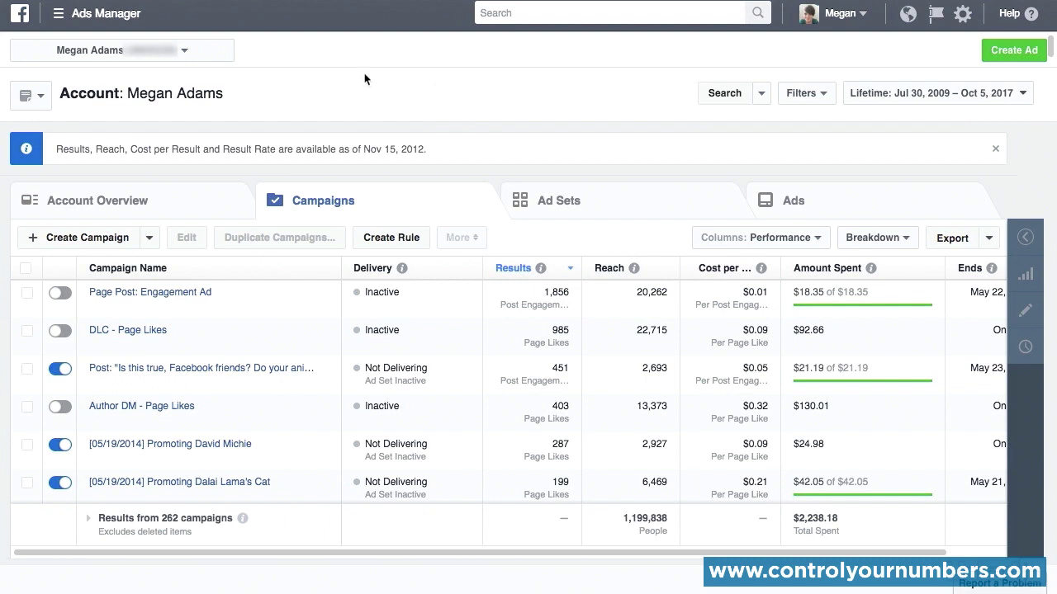
Step: View the account's saved reports in Manage Reports, close them, and check the available search-by options
{"action": "left_click", "coordinate": [44, 101]}
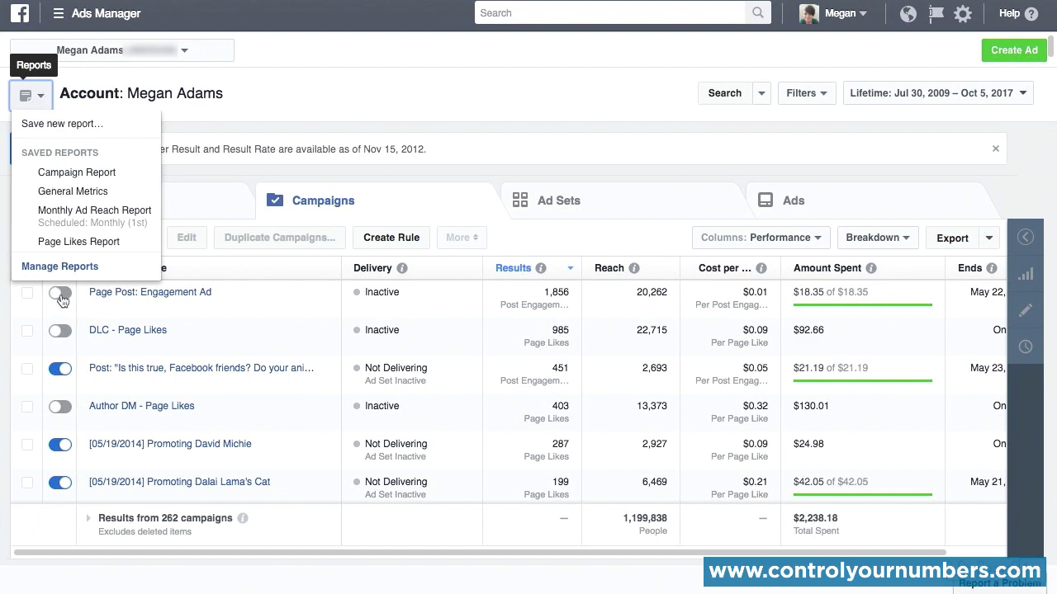
{"action": "left_click", "coordinate": [79, 267]}
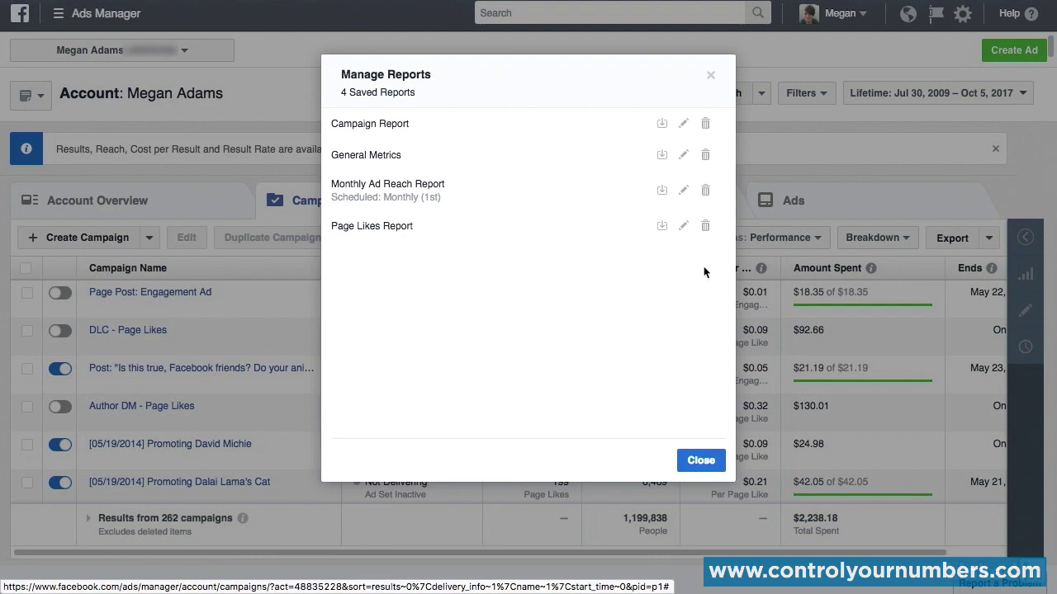
{"action": "left_click", "coordinate": [711, 76]}
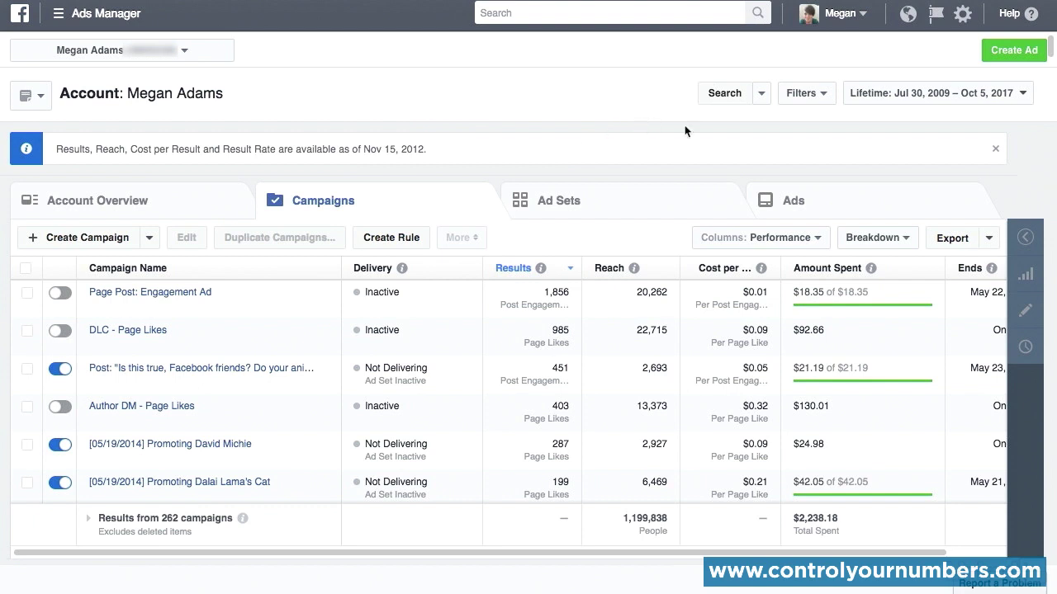
{"action": "left_click", "coordinate": [759, 97]}
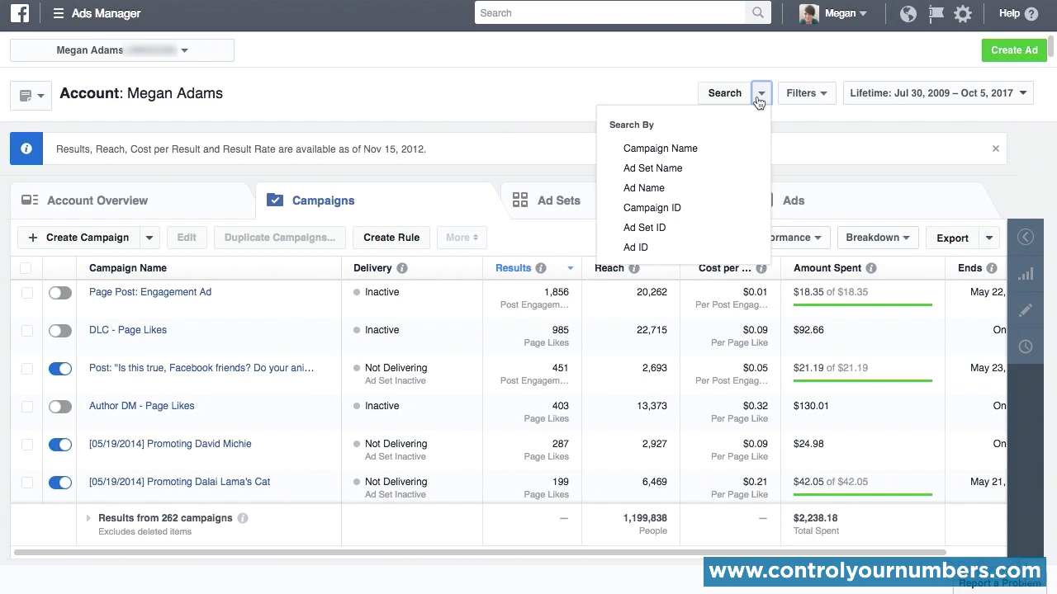
{"action": "left_click", "coordinate": [818, 133]}
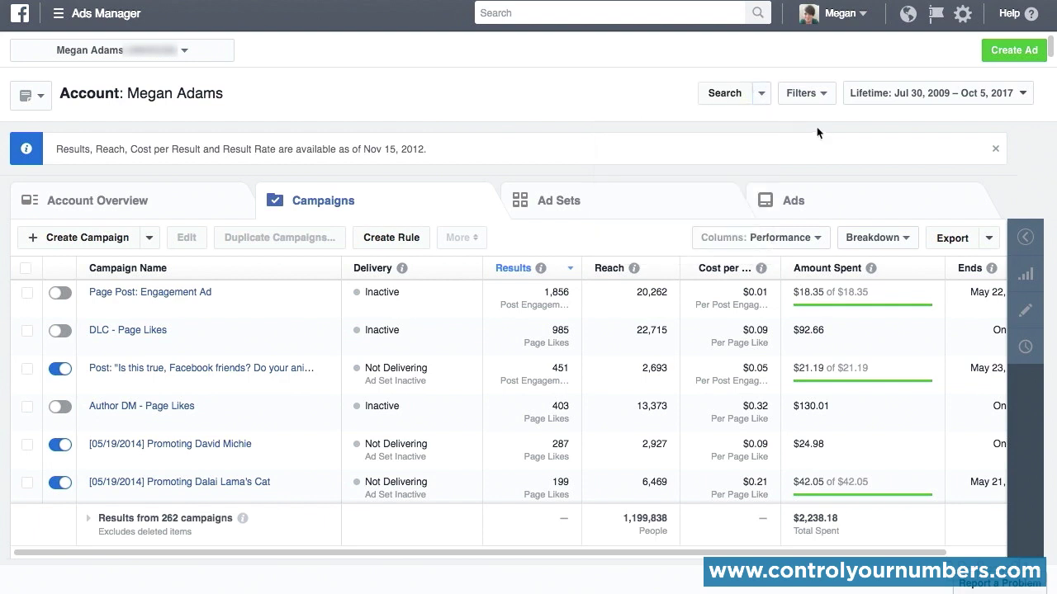
Step: Filter the campaigns with a new filter for Campaign Name containing "page likes", and remove the filter
{"action": "left_click", "coordinate": [824, 97]}
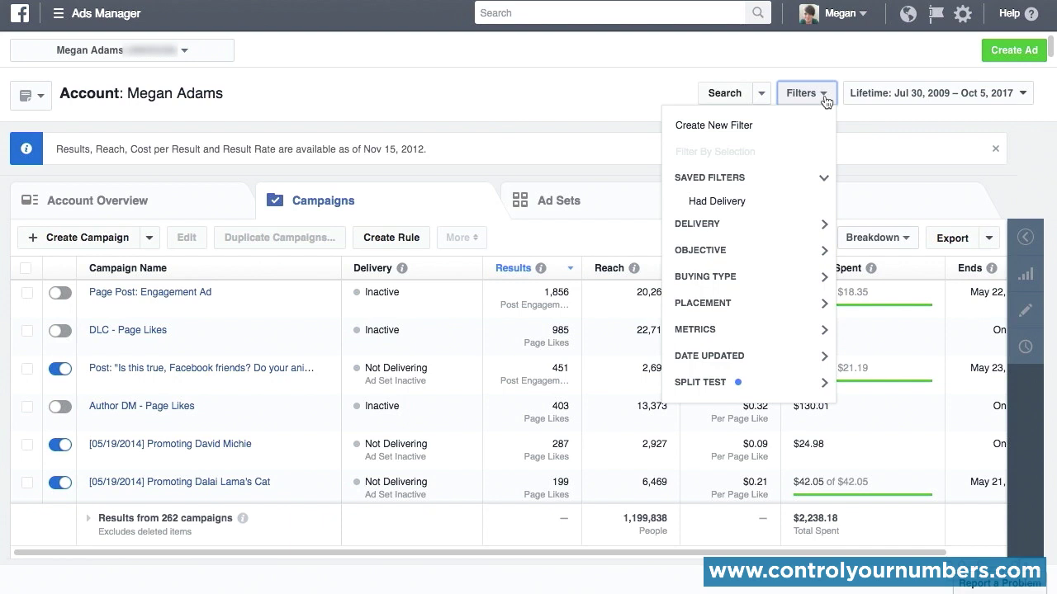
{"action": "left_click", "coordinate": [777, 126]}
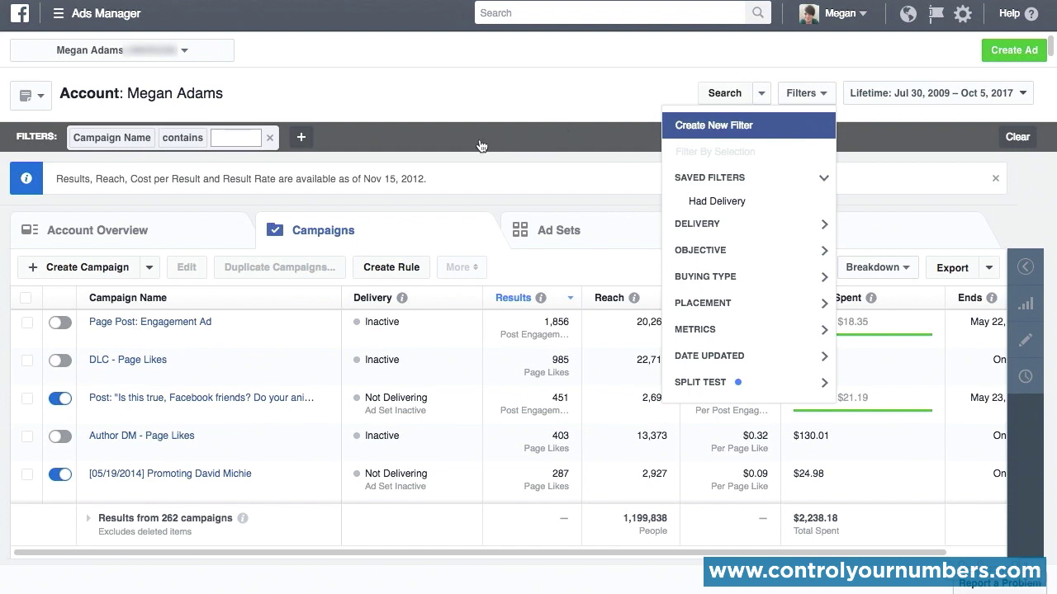
{"action": "type", "text": "page "}
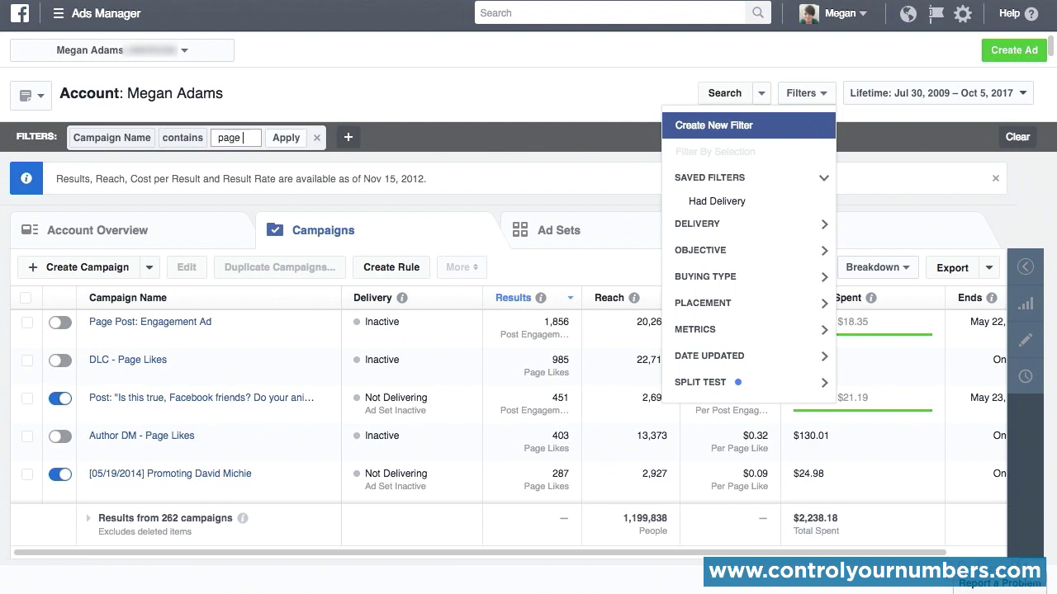
{"action": "type", "text": "likes"}
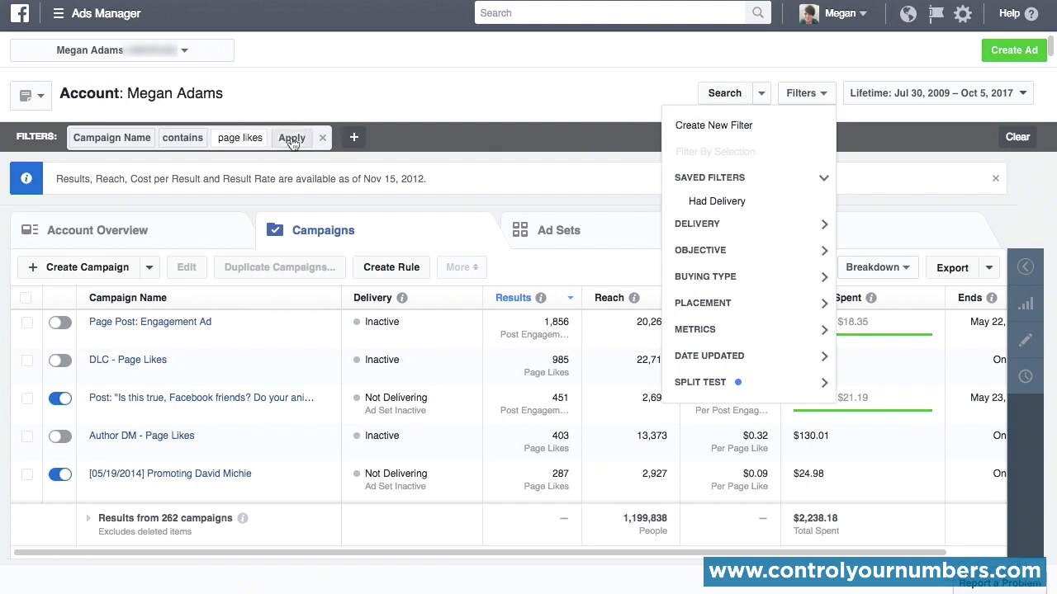
{"action": "left_click", "coordinate": [285, 138]}
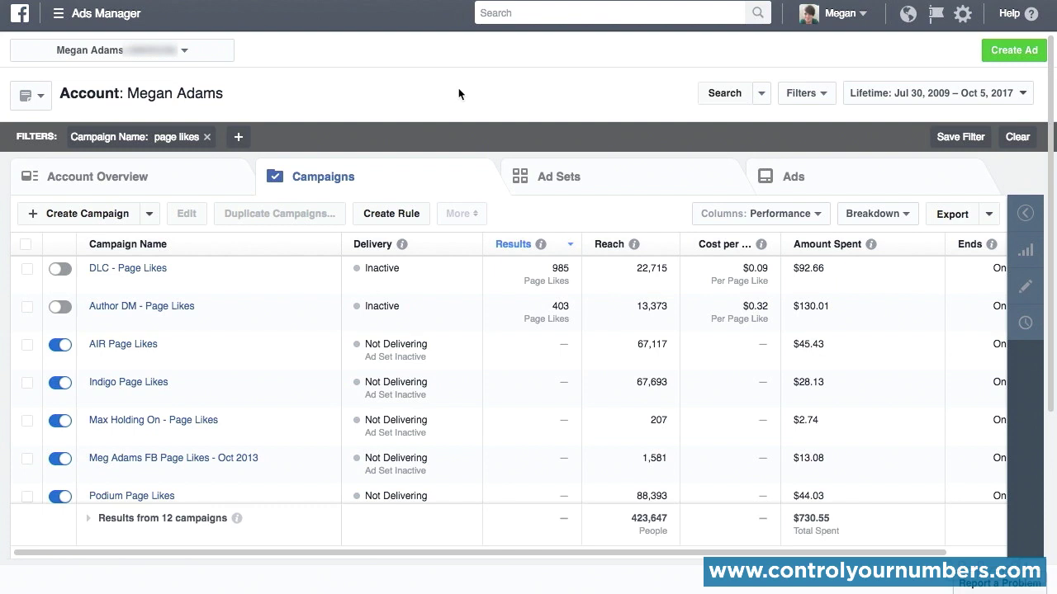
{"action": "left_click", "coordinate": [209, 138]}
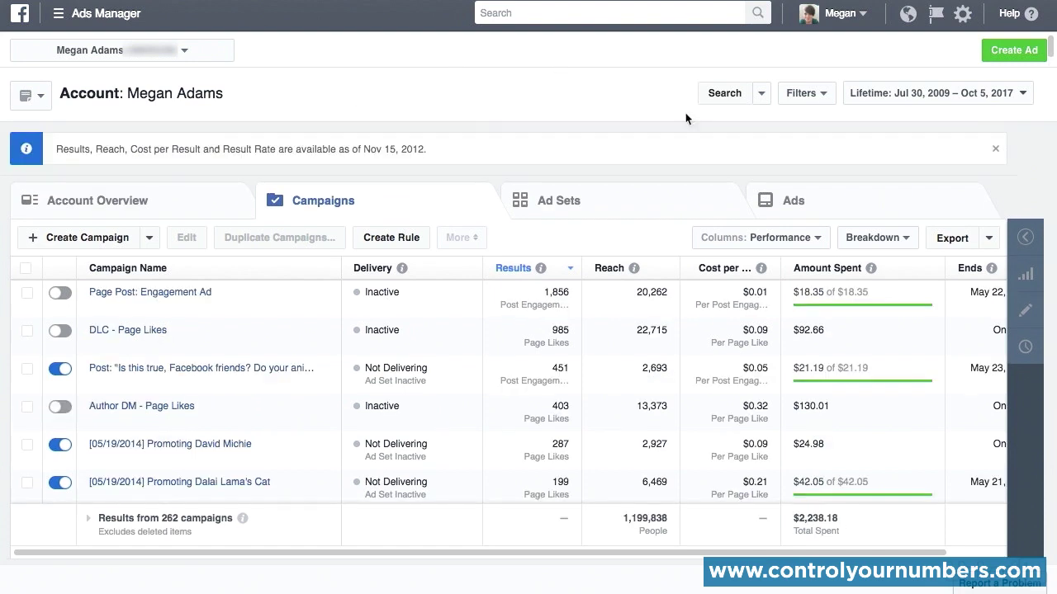
Step: Check the date range choices without changing them, and review the Account Overview's objective, age and gender, hour and location reports
{"action": "left_click", "coordinate": [1028, 97]}
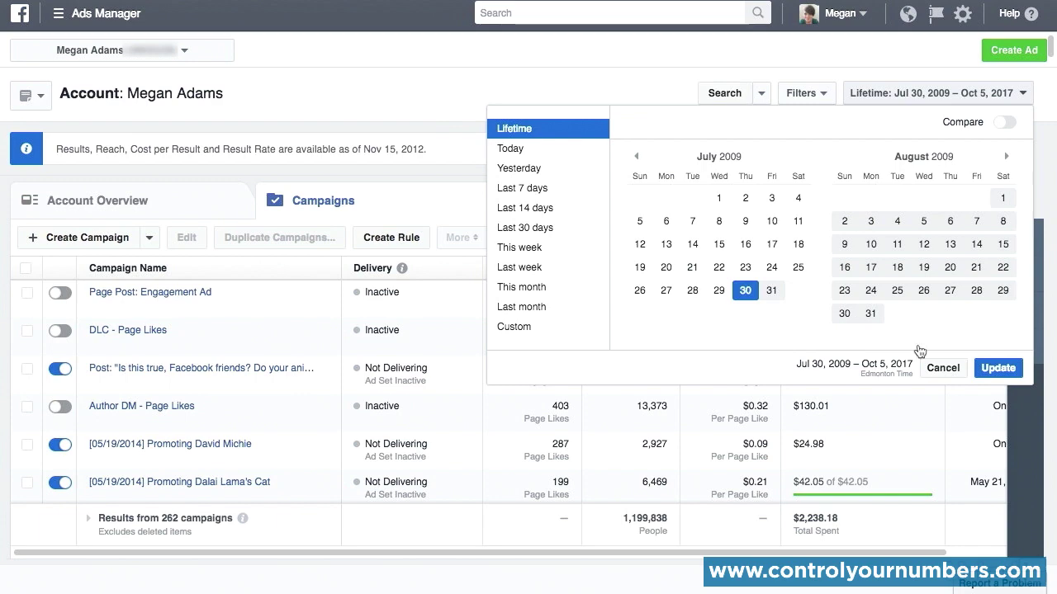
{"action": "left_click", "coordinate": [949, 371]}
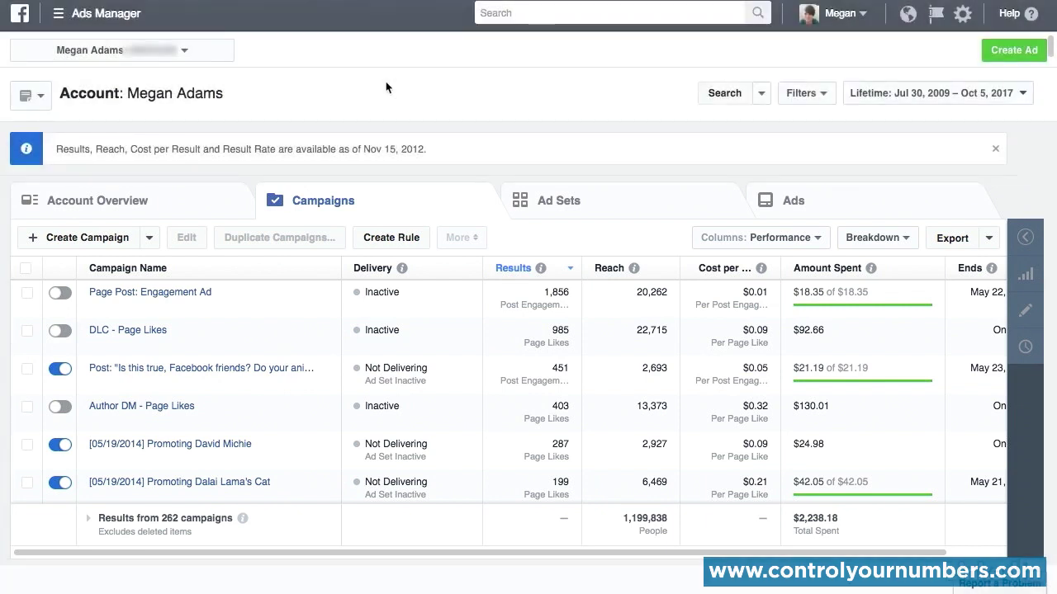
{"action": "left_click", "coordinate": [162, 204]}
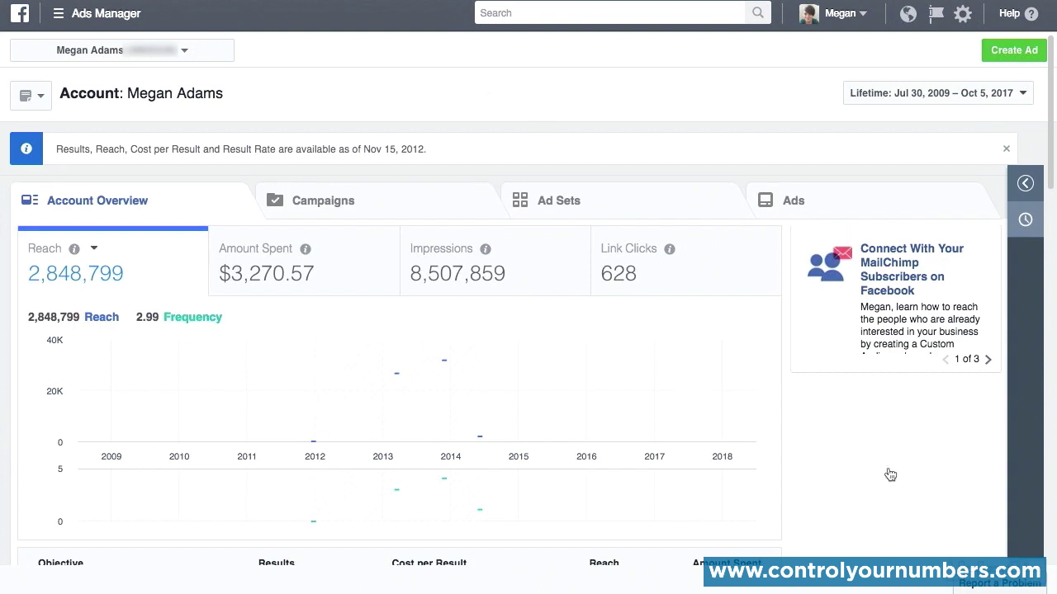
{"action": "scroll", "coordinate": [890, 475], "scroll_direction": "down", "scroll_amount": 3}
{"action": "scroll", "coordinate": [890, 475], "scroll_direction": "down", "scroll_amount": 3}
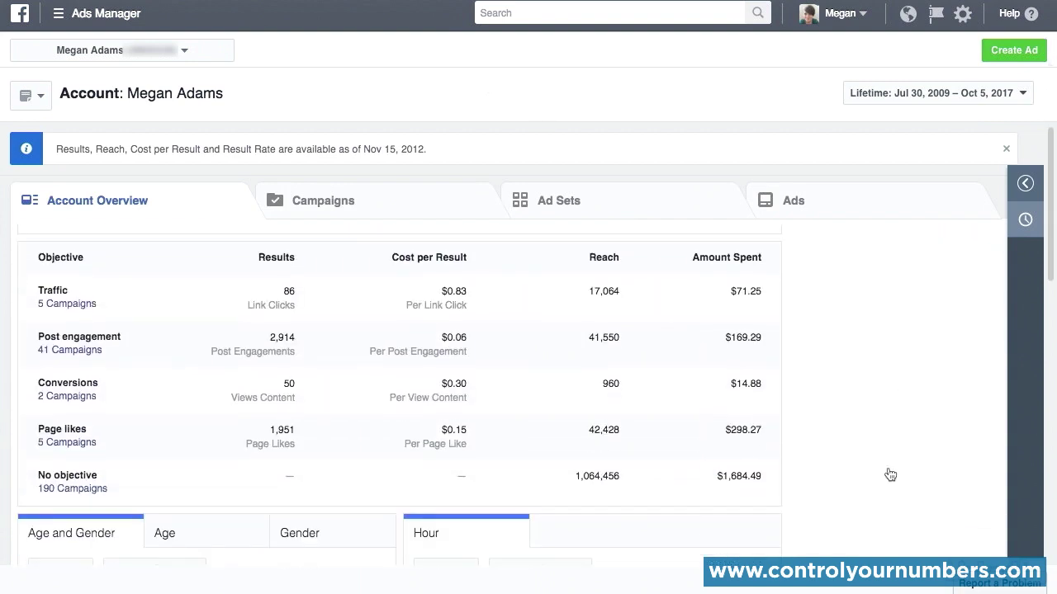
{"action": "scroll", "coordinate": [890, 474], "scroll_direction": "down", "scroll_amount": 3}
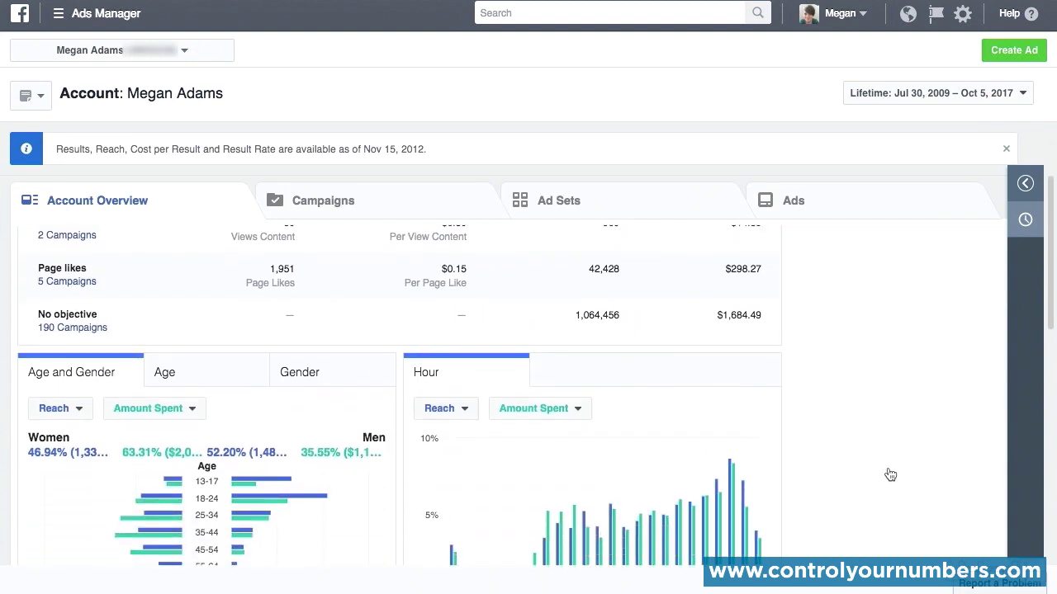
{"action": "scroll", "coordinate": [890, 475], "scroll_direction": "down", "scroll_amount": 2}
{"action": "scroll", "coordinate": [890, 475], "scroll_direction": "down", "scroll_amount": 5}
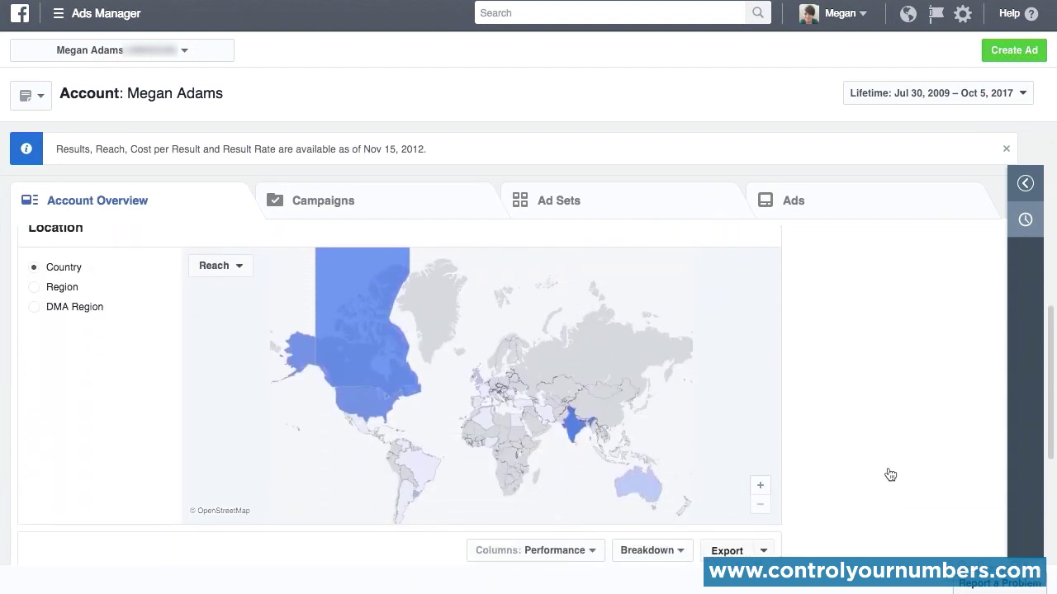
{"action": "scroll", "coordinate": [890, 474], "scroll_direction": "down", "scroll_amount": 4}
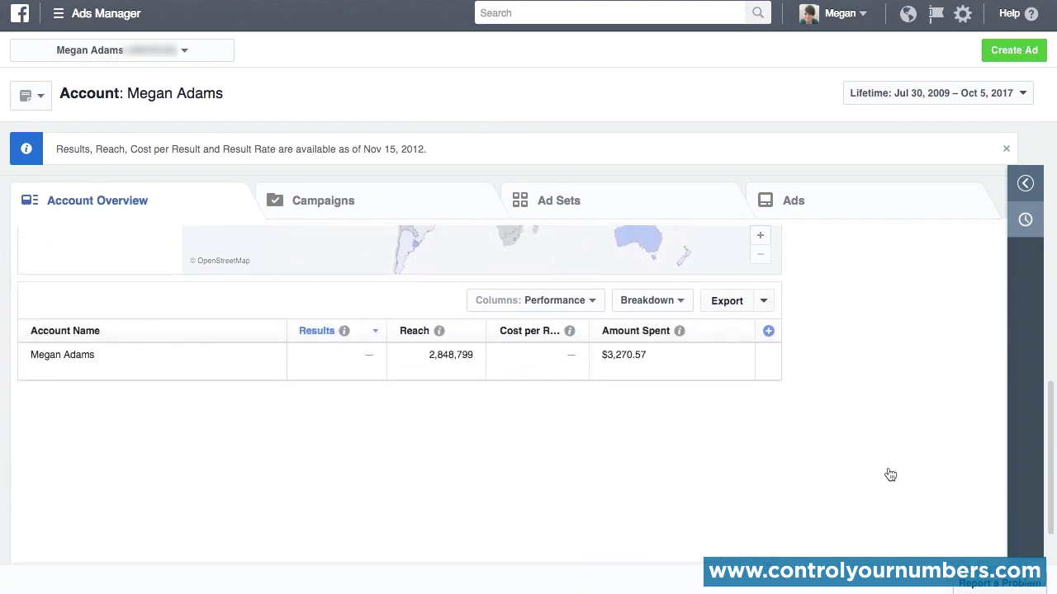
Step: Return to the account's campaign list and examine its performance columns through to the end dates
{"action": "left_click", "coordinate": [315, 200]}
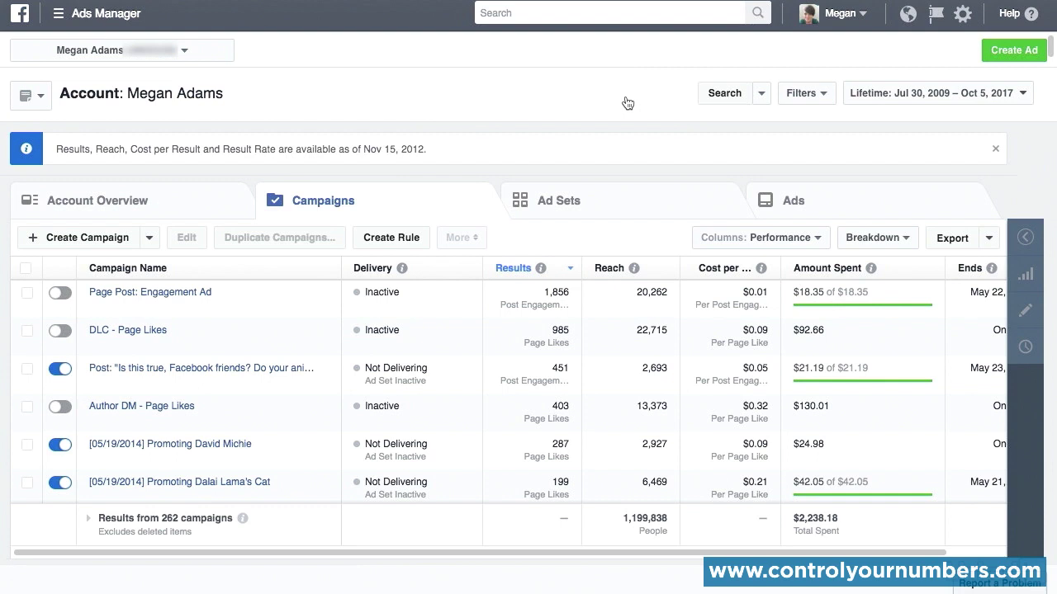
{"action": "scroll", "coordinate": [741, 403], "scroll_direction": "right", "scroll_amount": 1}
{"action": "scroll", "coordinate": [740, 403], "scroll_direction": "left", "scroll_amount": 1}
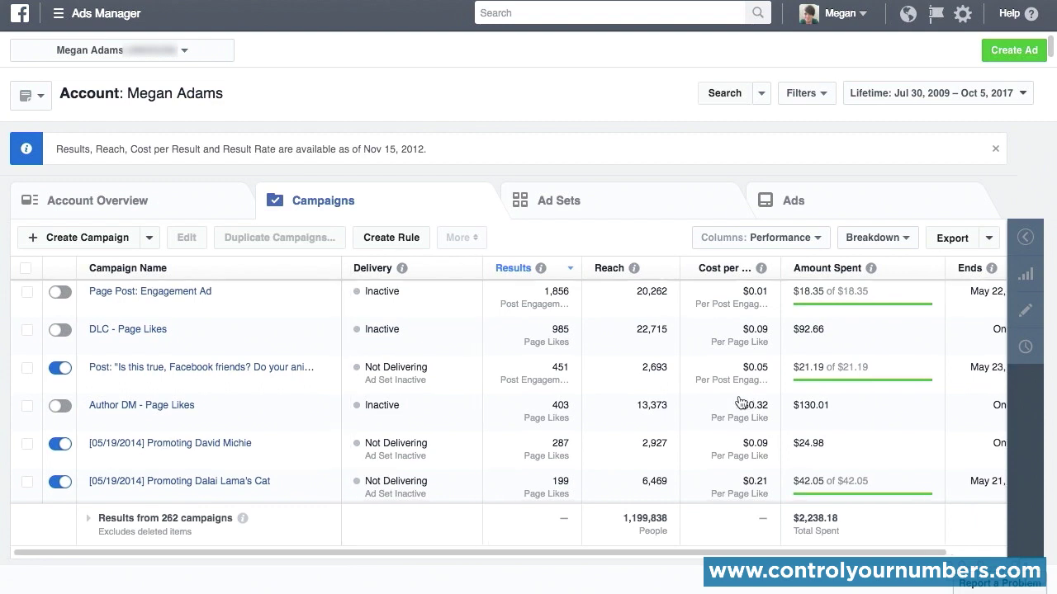
{"action": "scroll", "coordinate": [740, 403], "scroll_direction": "right", "scroll_amount": 2}
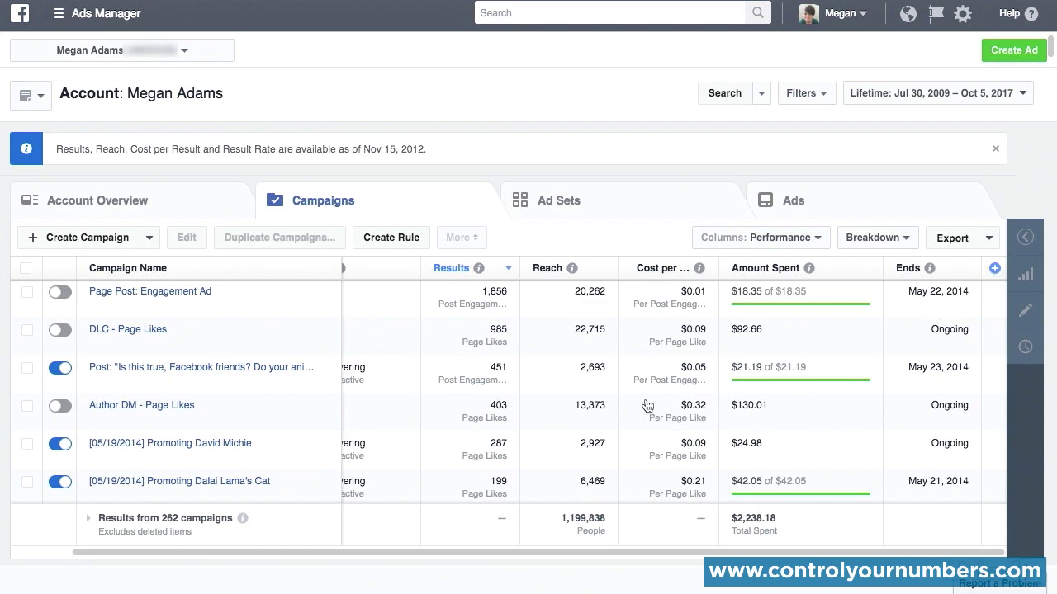
{"action": "scroll", "coordinate": [648, 407], "scroll_direction": "left", "scroll_amount": 2}
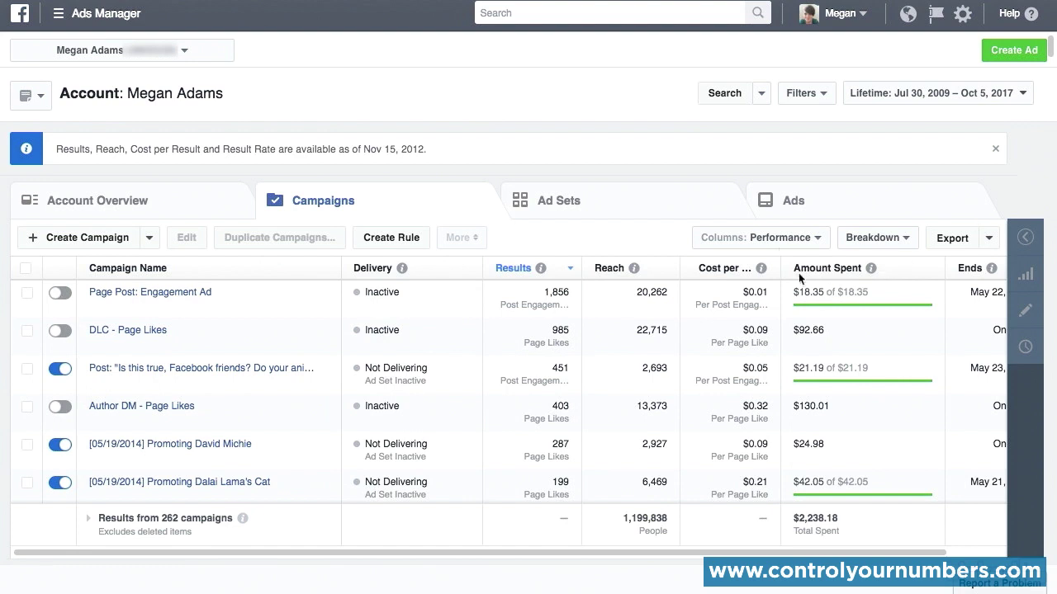
Step: View the column presets and the metrics offered in Customize Columns, and cancel without changes
{"action": "left_click", "coordinate": [819, 238]}
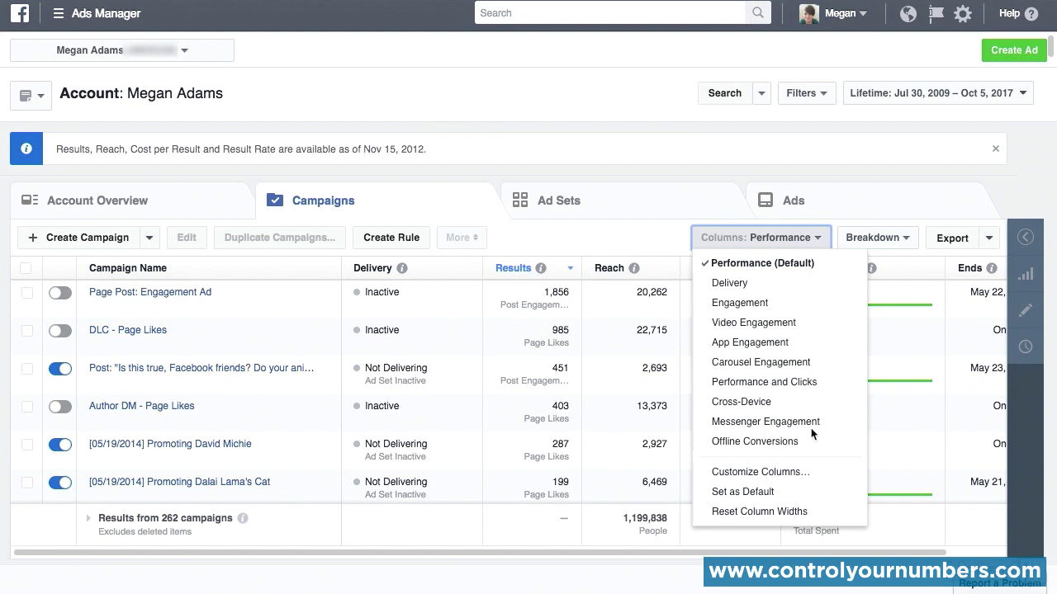
{"action": "scroll", "coordinate": [797, 470], "scroll_direction": "down", "scroll_amount": 1}
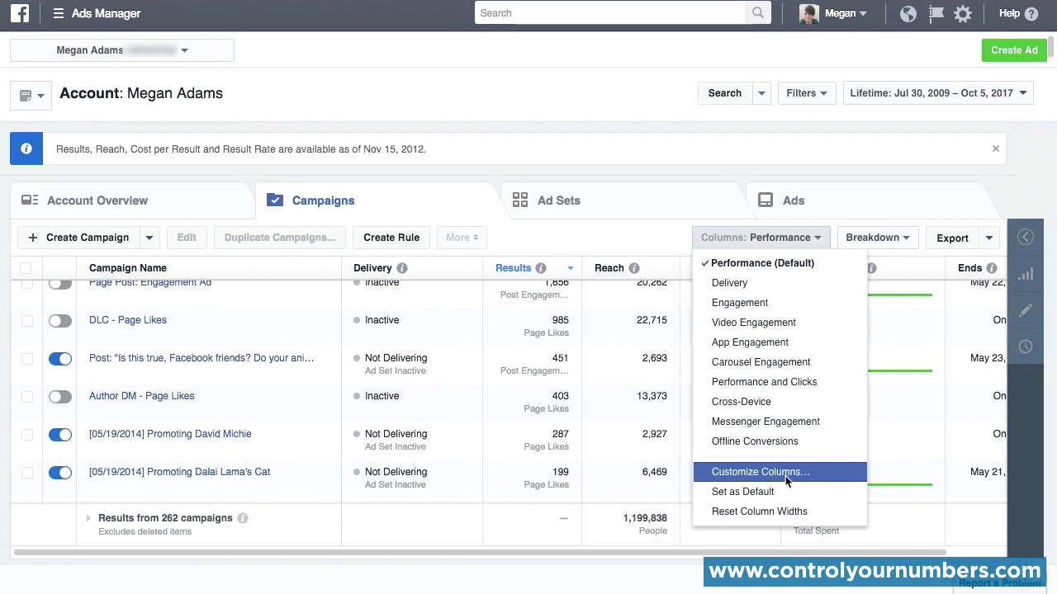
{"action": "left_click", "coordinate": [777, 473]}
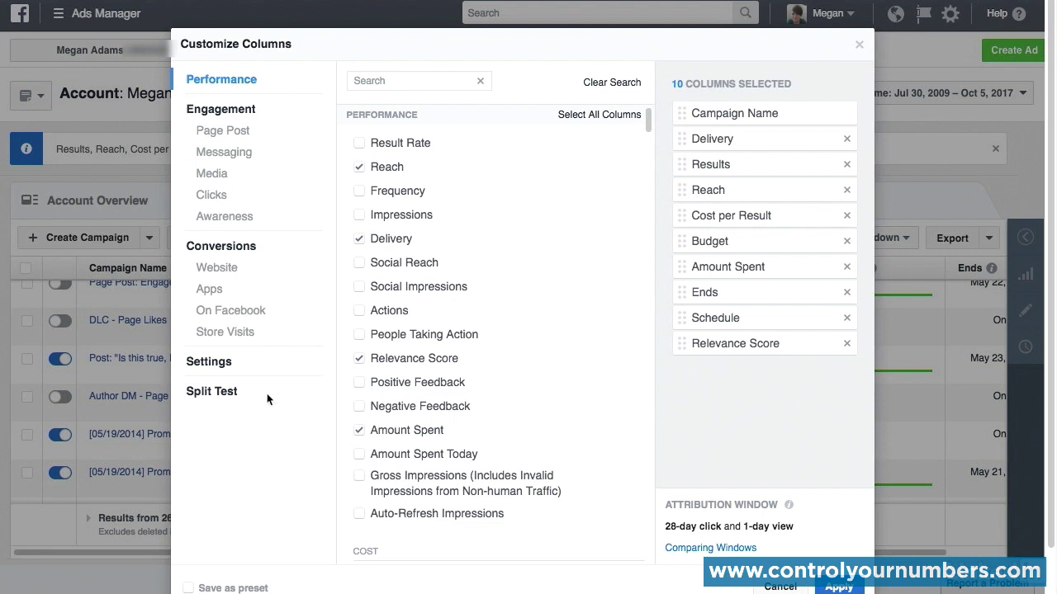
{"action": "scroll", "coordinate": [266, 400], "scroll_direction": "down", "scroll_amount": 2}
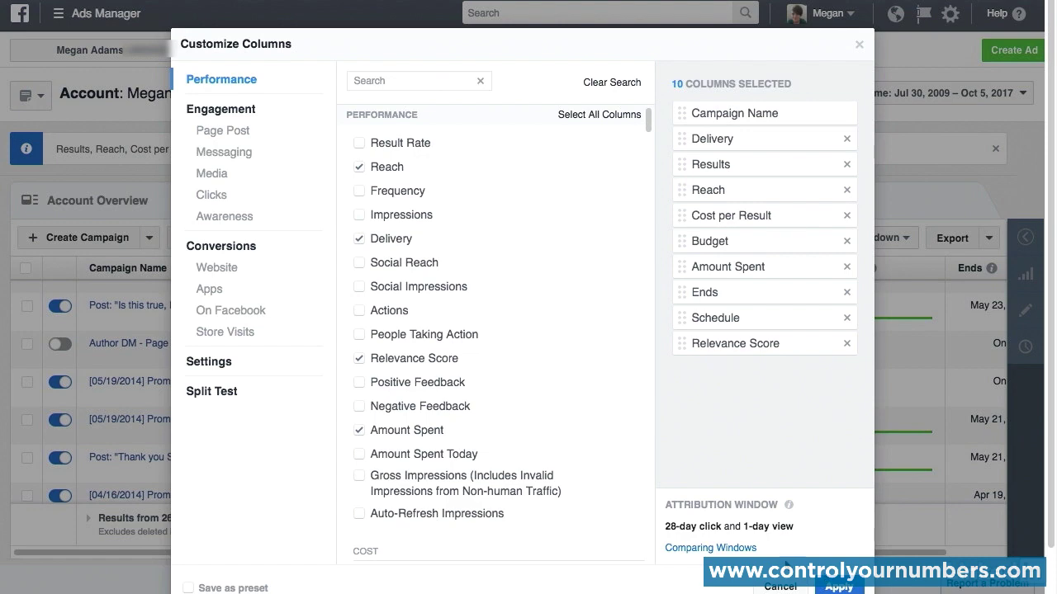
{"action": "left_click", "coordinate": [779, 586]}
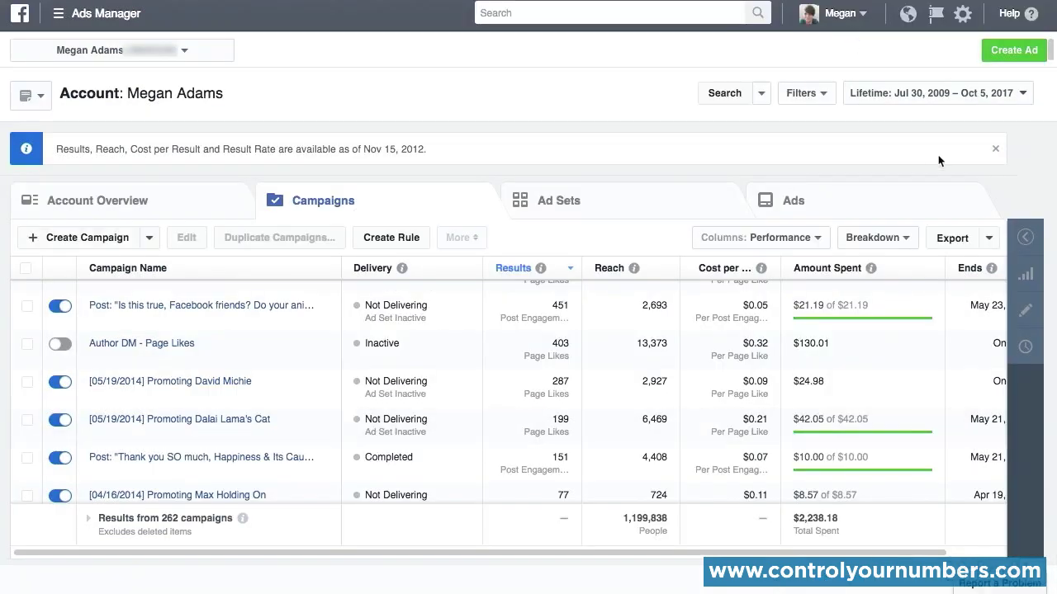
Step: View the account's ad sets and ads lists, and look through the By Delivery breakdown options for the ads
{"action": "left_click", "coordinate": [574, 200]}
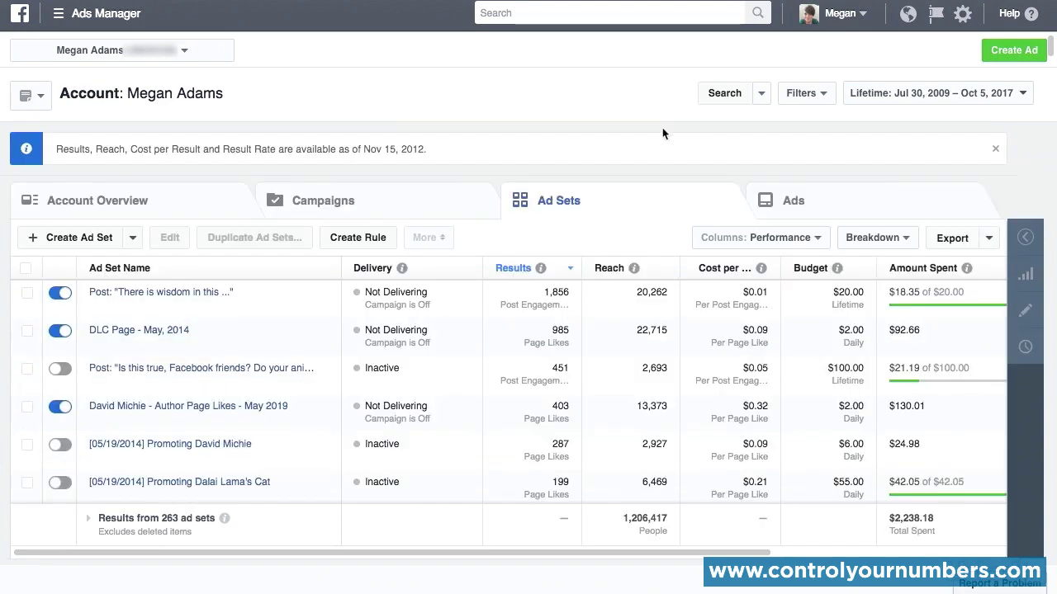
{"action": "left_click", "coordinate": [793, 201]}
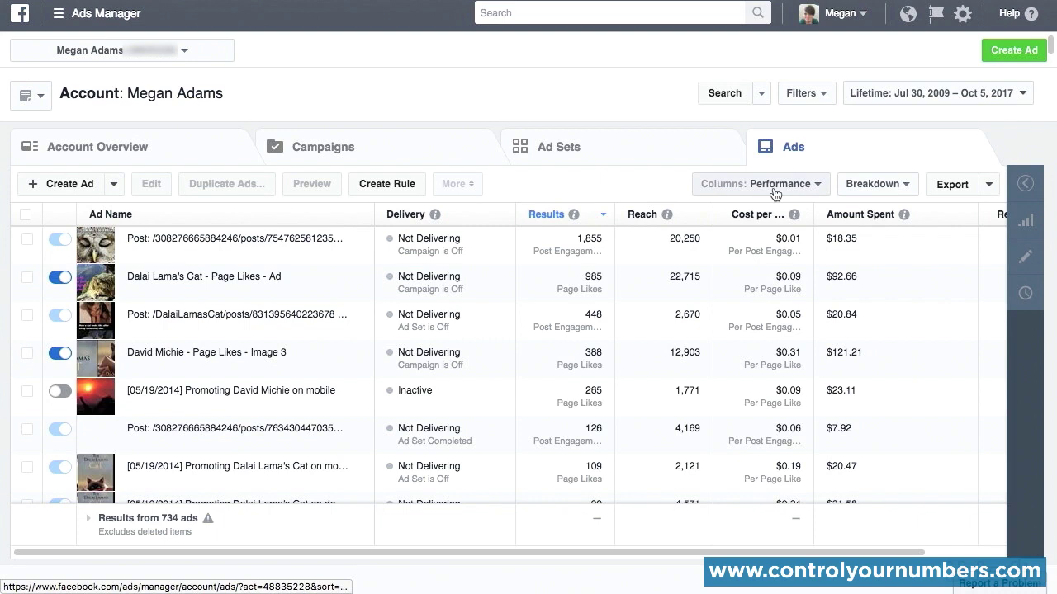
{"action": "left_click", "coordinate": [908, 185]}
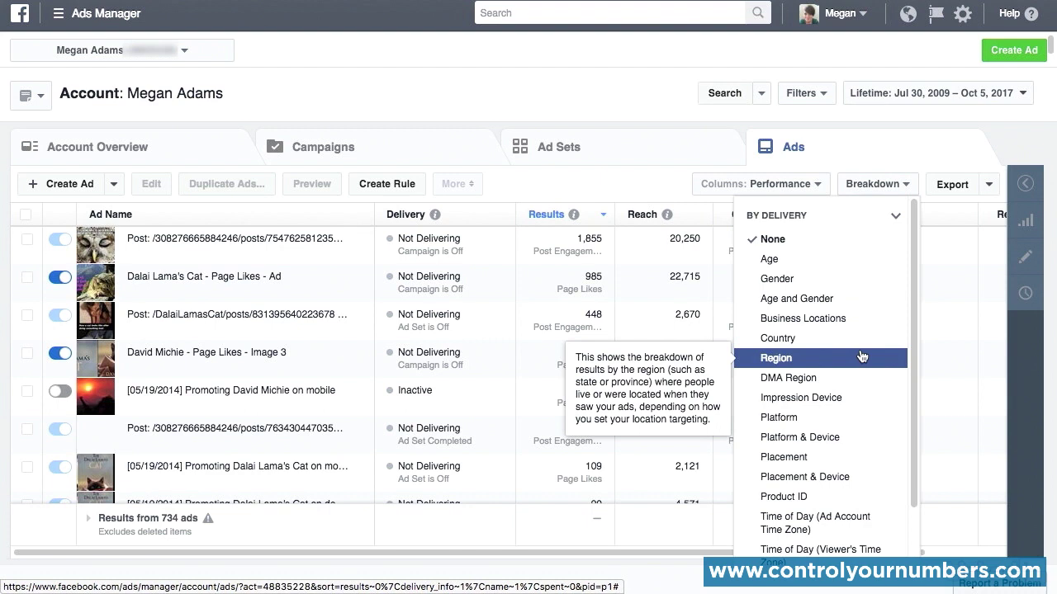
{"action": "scroll", "coordinate": [861, 355], "scroll_direction": "down", "scroll_amount": 1}
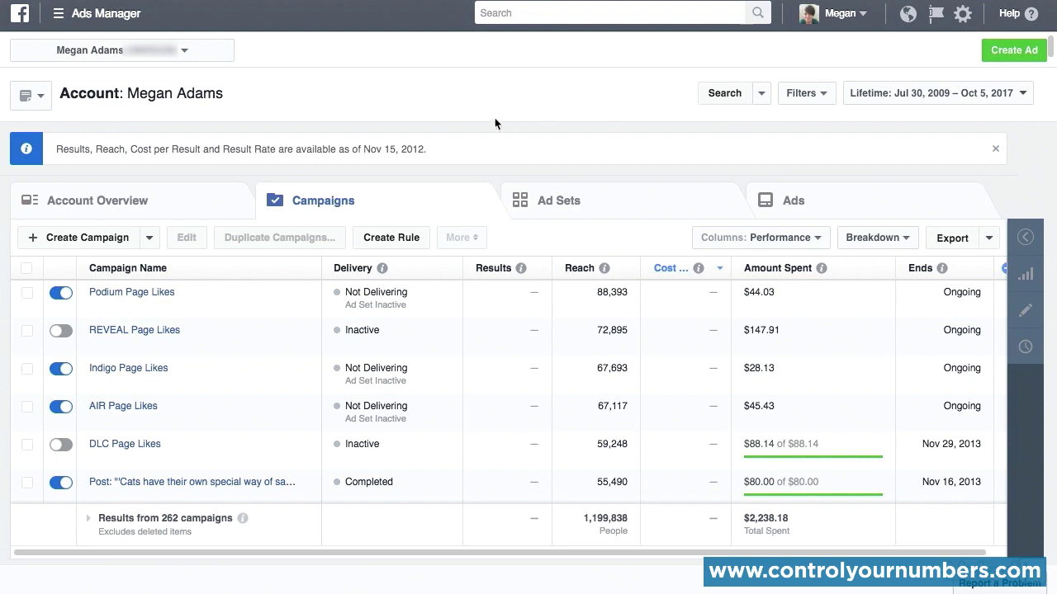
Step: Save the current campaign view as a new report named Sample Report, with a scheduled email delivered daily
{"action": "left_click", "coordinate": [49, 98]}
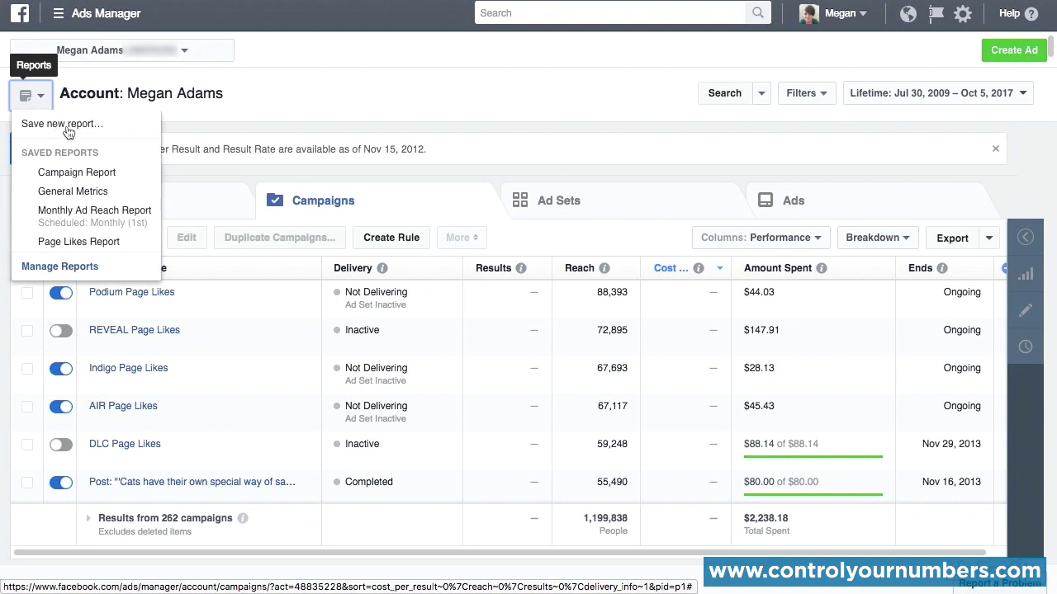
{"action": "left_click", "coordinate": [123, 130]}
{"action": "left_click", "coordinate": [452, 191]}
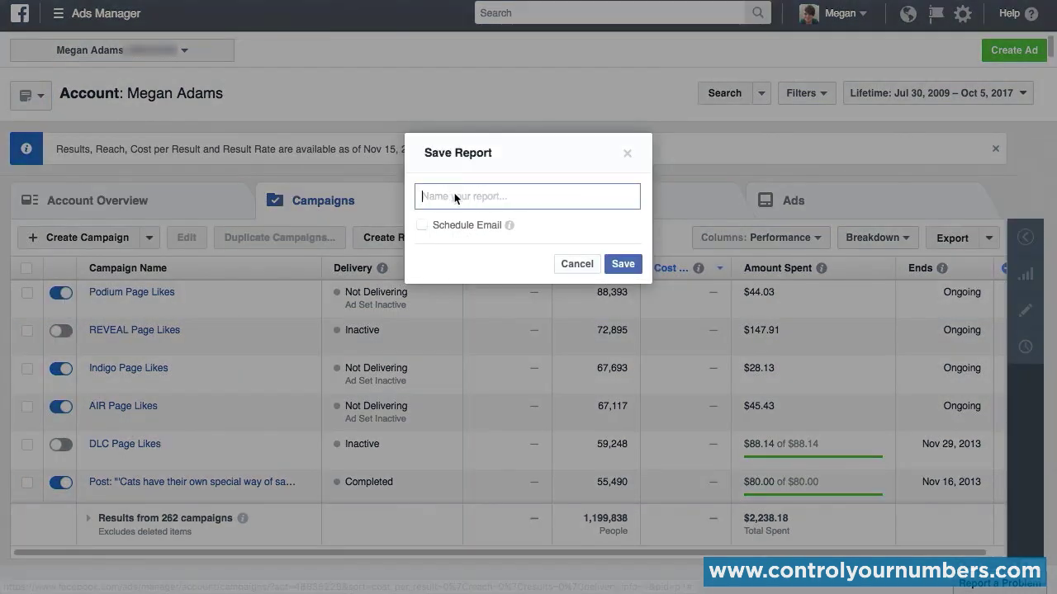
{"action": "type", "text": "Sample Report"}
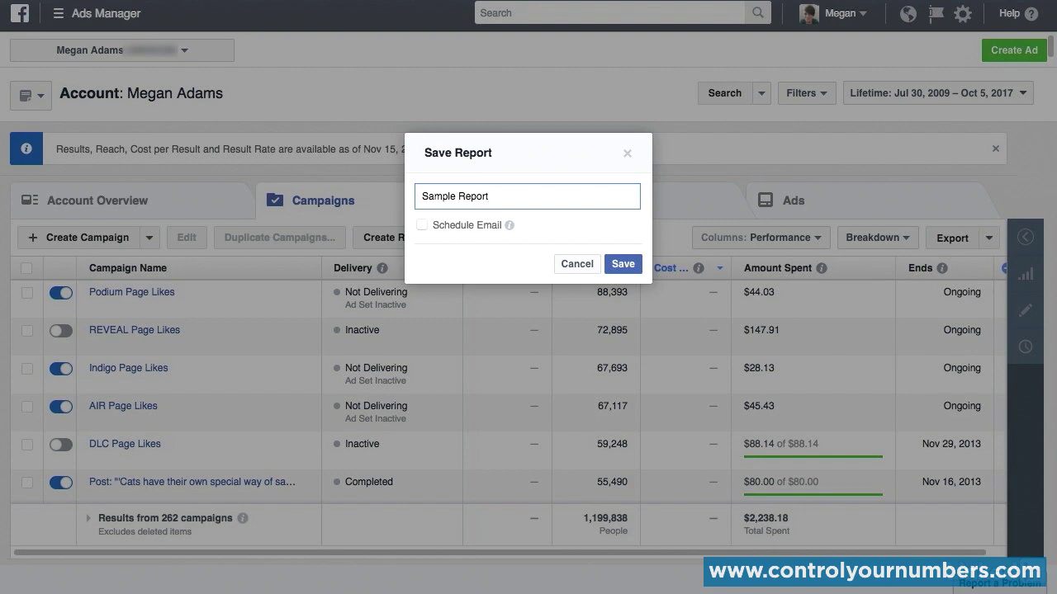
{"action": "left_click", "coordinate": [423, 225]}
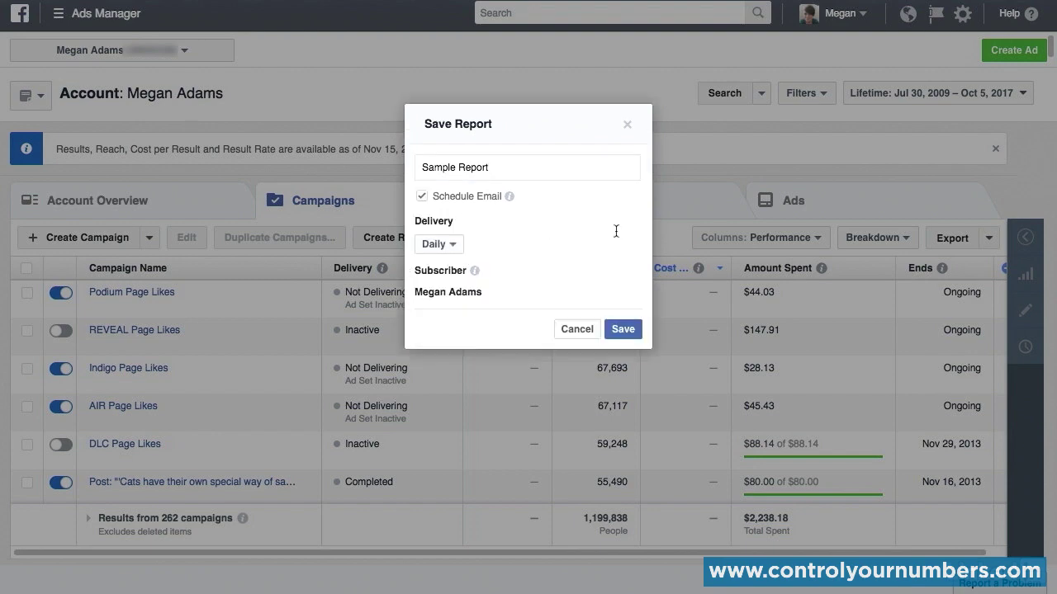
{"action": "left_click", "coordinate": [454, 245]}
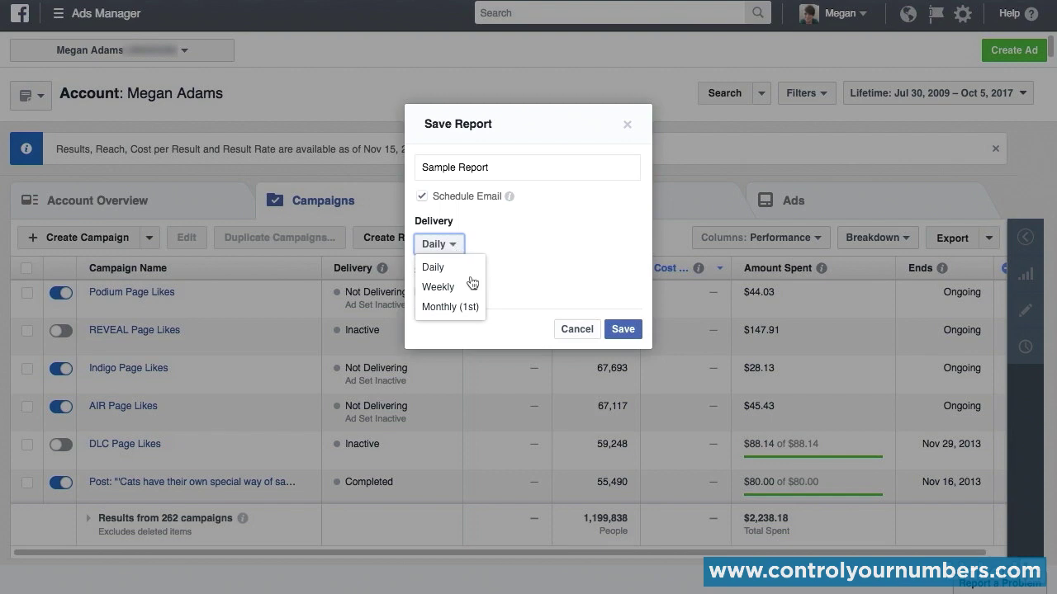
{"action": "left_click", "coordinate": [446, 272]}
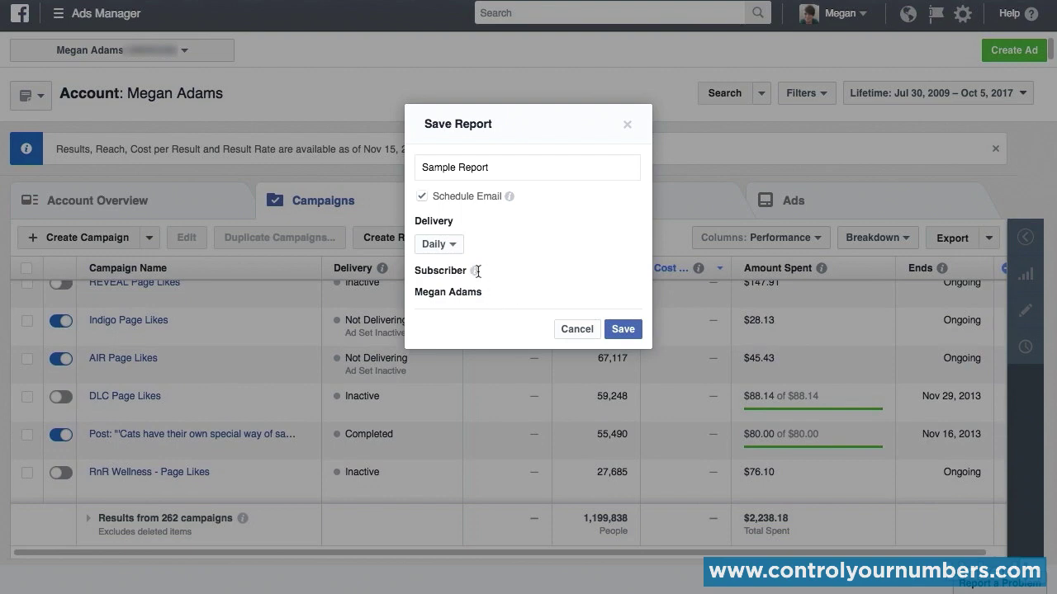
{"action": "mouse_move", "coordinate": [475, 276]}
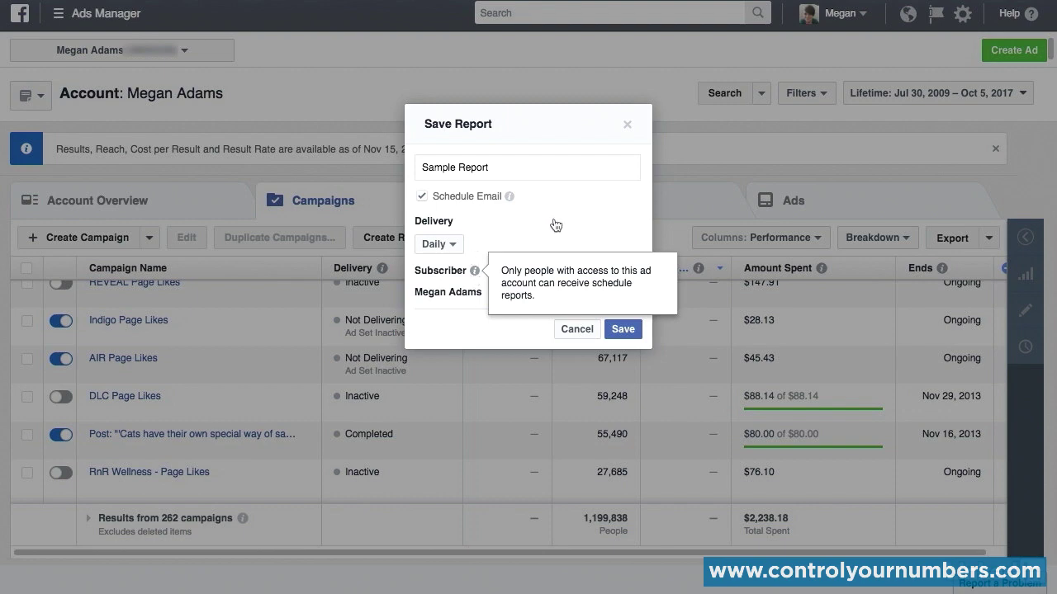
{"action": "left_click", "coordinate": [623, 329]}
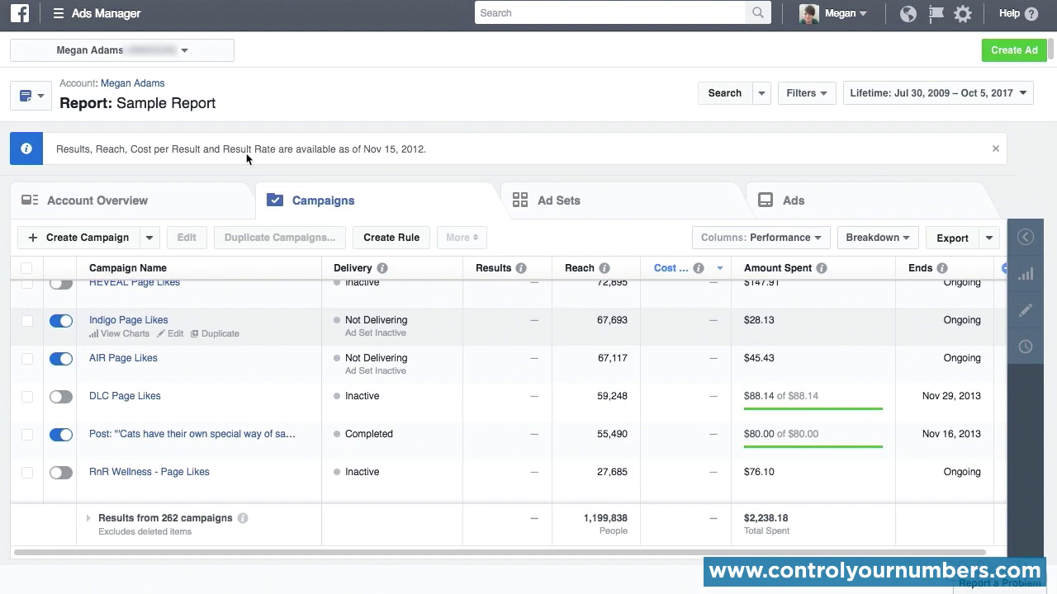
Step: View the saved reports in Manage Reports, and examine Sample Report's cost and action columns through to the amount spent
{"action": "left_click", "coordinate": [41, 102]}
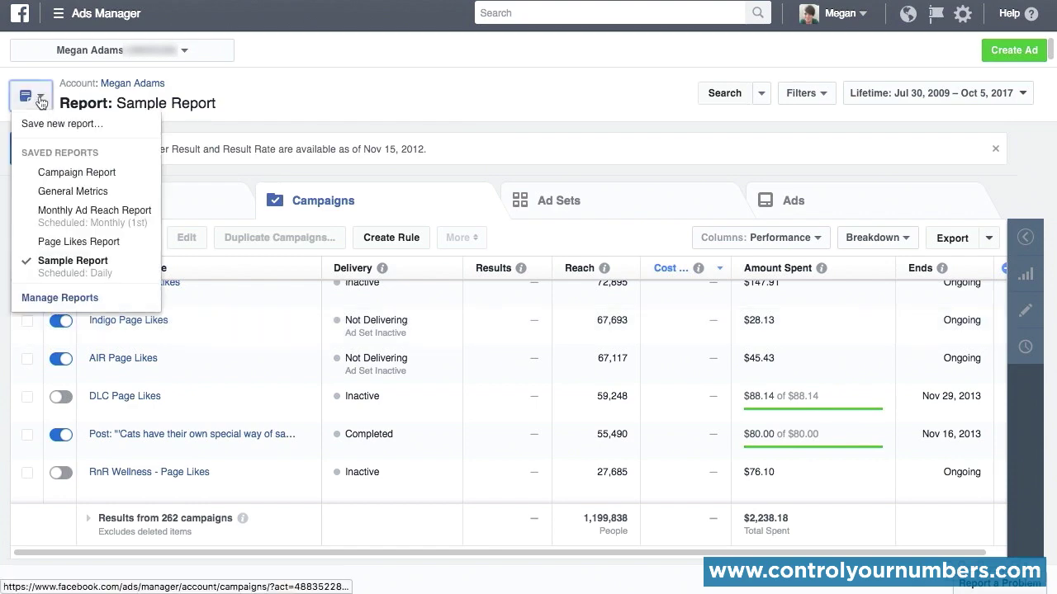
{"action": "left_click", "coordinate": [106, 298]}
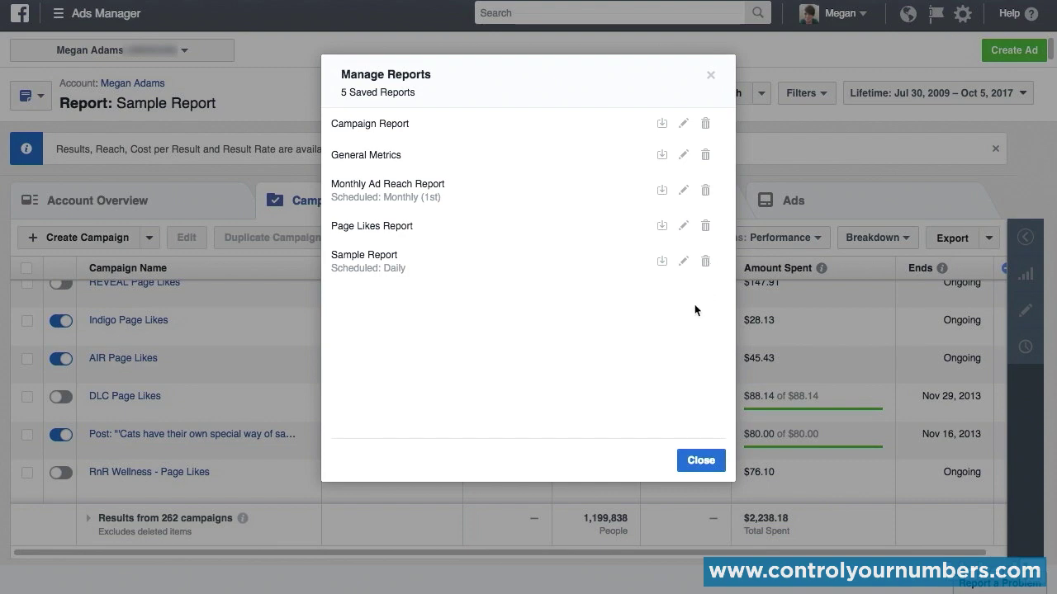
{"action": "left_click", "coordinate": [696, 464]}
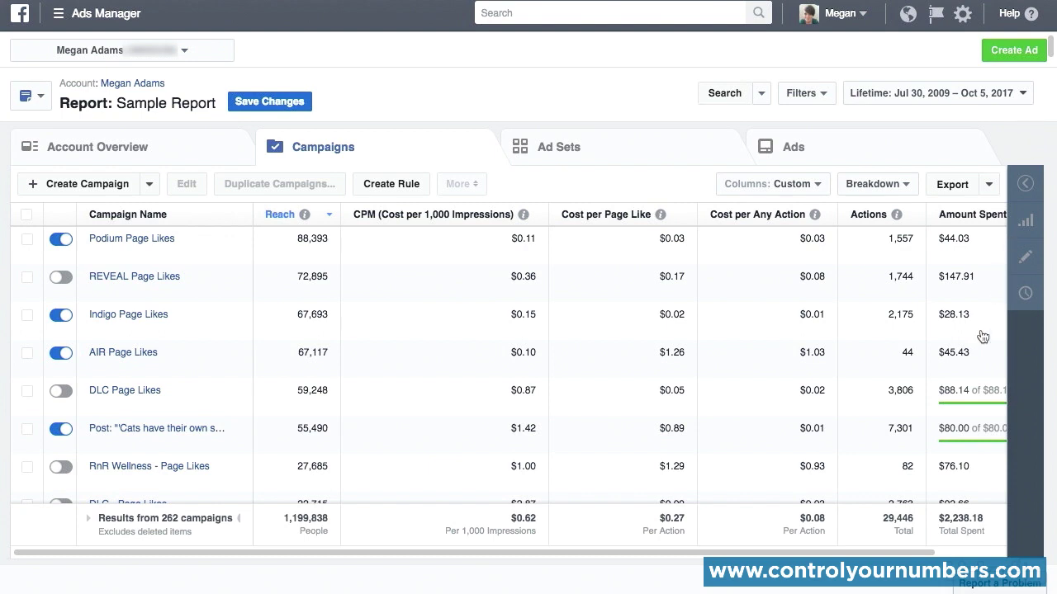
{"action": "left_click_drag", "start_coordinate": [913, 554], "coordinate": [1003, 555]}
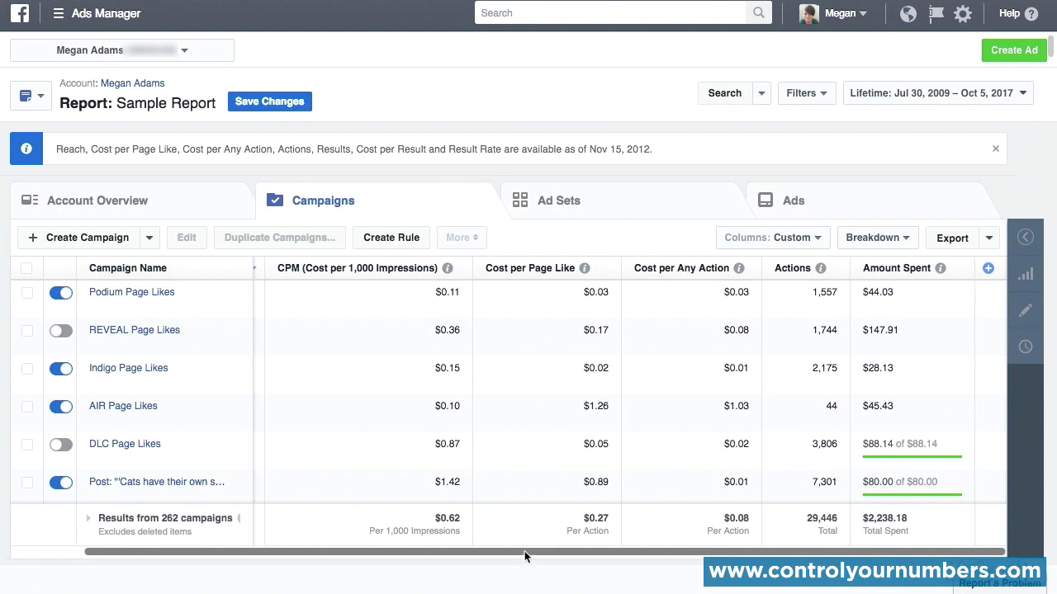
{"action": "left_click_drag", "start_coordinate": [525, 555], "coordinate": [437, 569]}
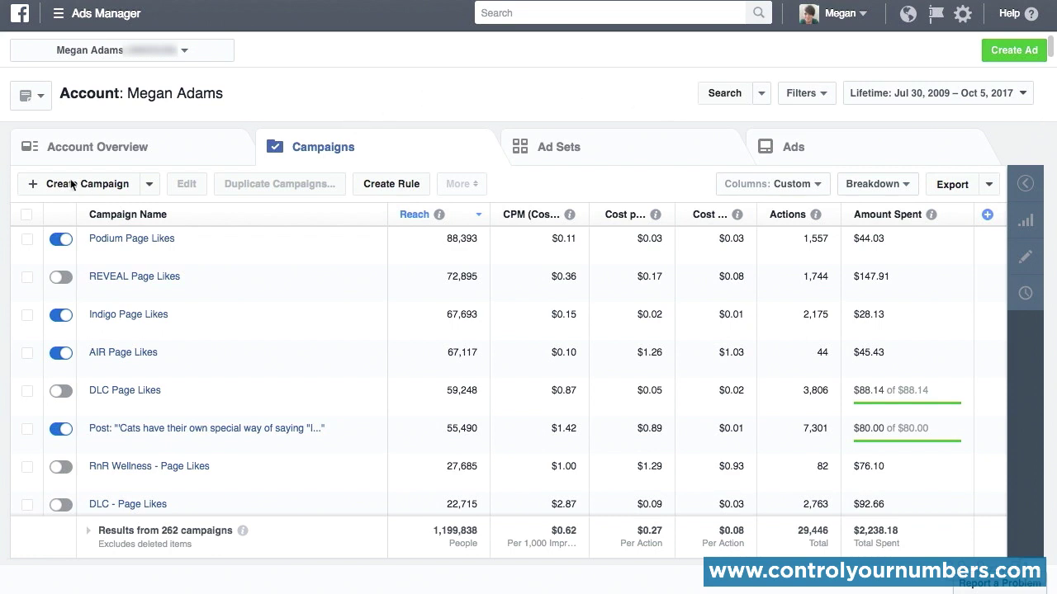
Step: View the account overview without the data notice, show the Amount Spent chart, and check its alternative metrics without changing them
{"action": "left_click", "coordinate": [140, 150]}
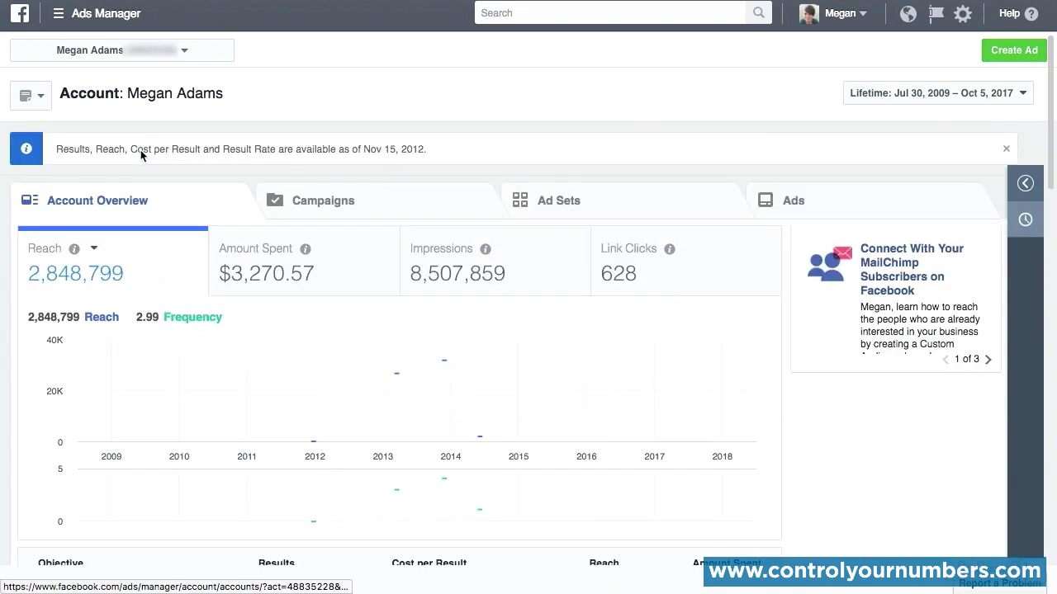
{"action": "left_click", "coordinate": [1005, 148]}
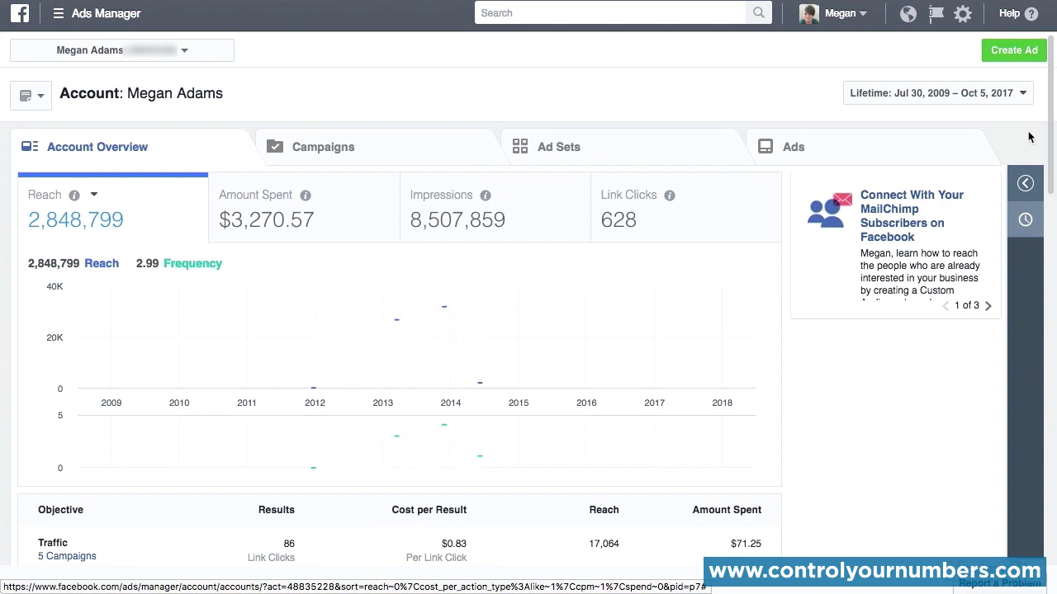
{"action": "left_click", "coordinate": [350, 232]}
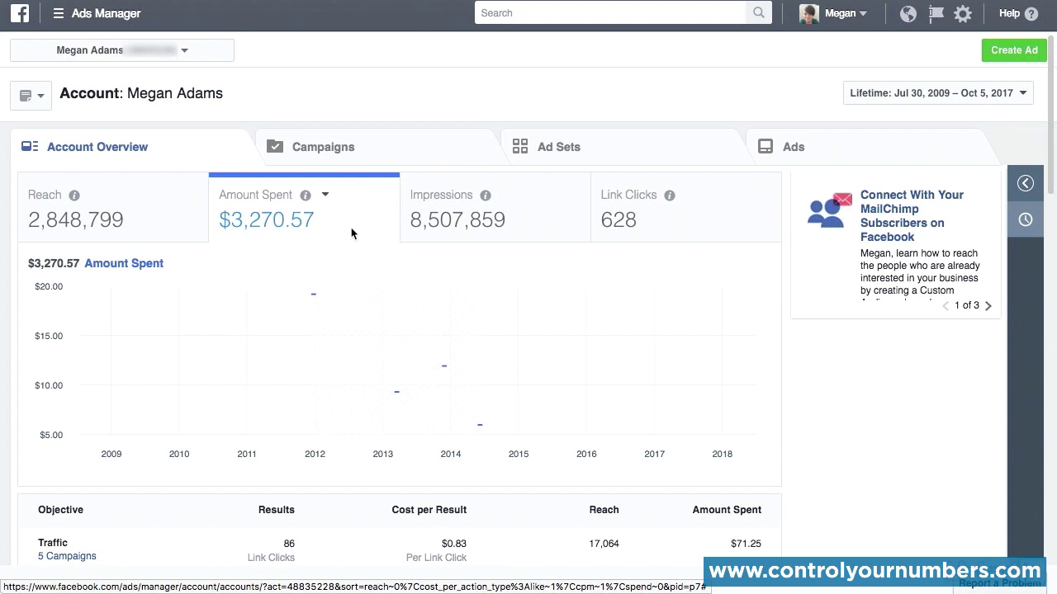
{"action": "left_click", "coordinate": [325, 197]}
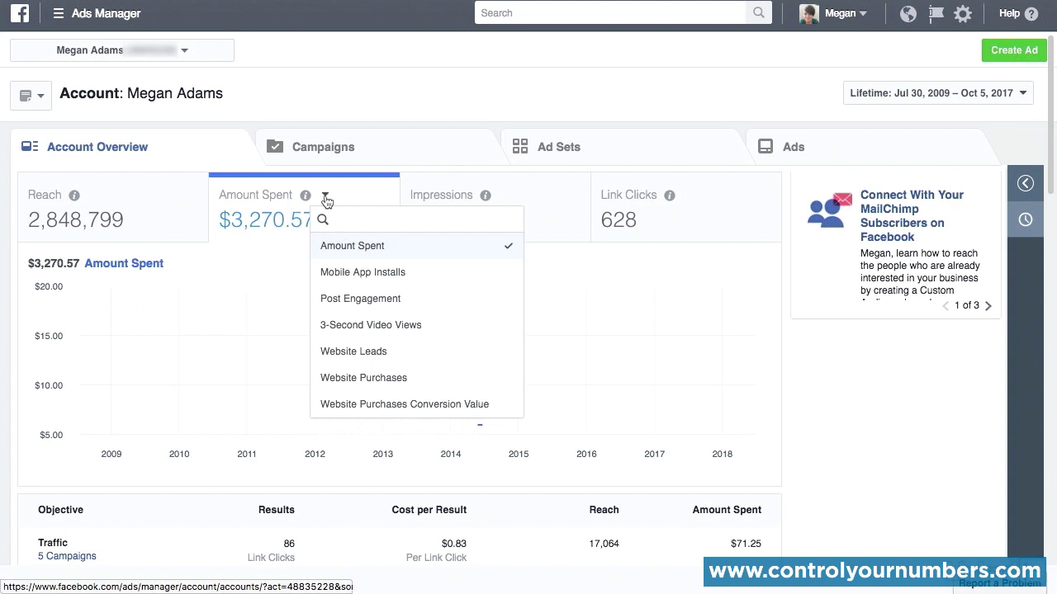
{"action": "left_click", "coordinate": [8, 216]}
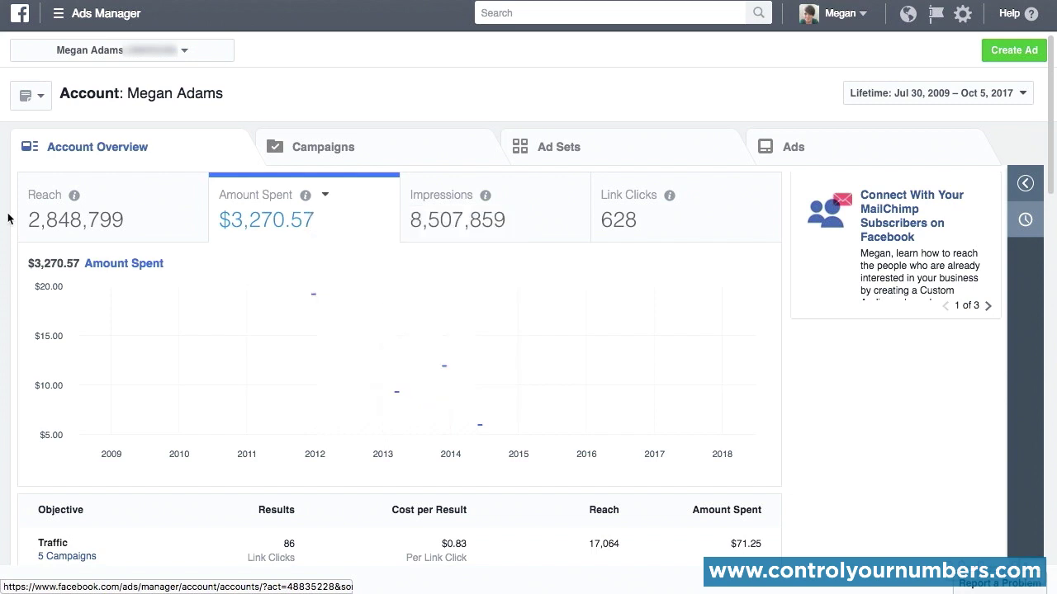
Step: Examine the overview's objective, age and gender, hour and location reports down to the account performance table
{"action": "scroll", "coordinate": [8, 216], "scroll_direction": "down", "scroll_amount": 4}
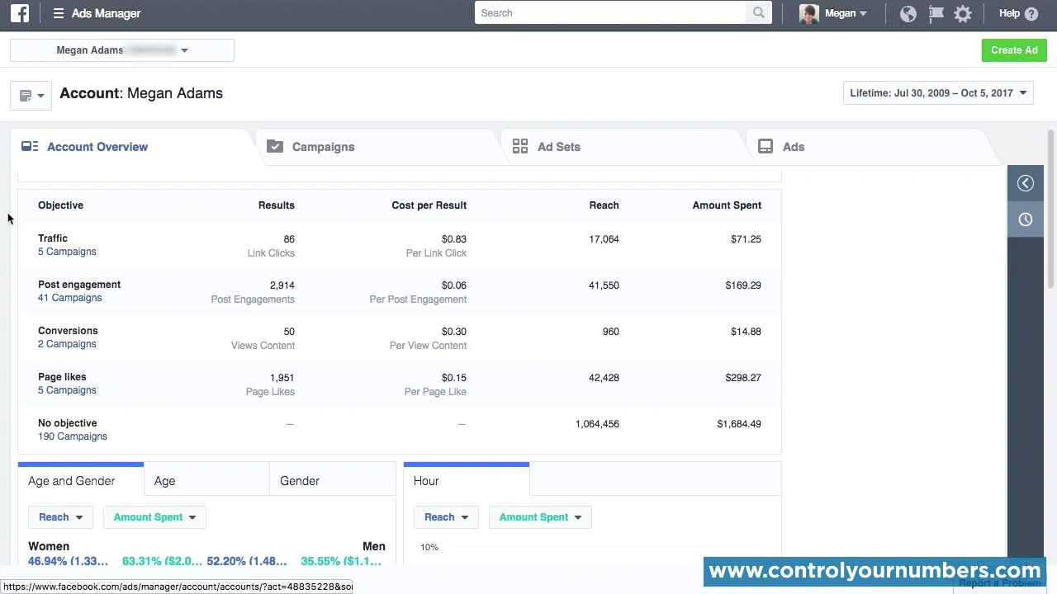
{"action": "scroll", "coordinate": [9, 217], "scroll_direction": "down", "scroll_amount": 5}
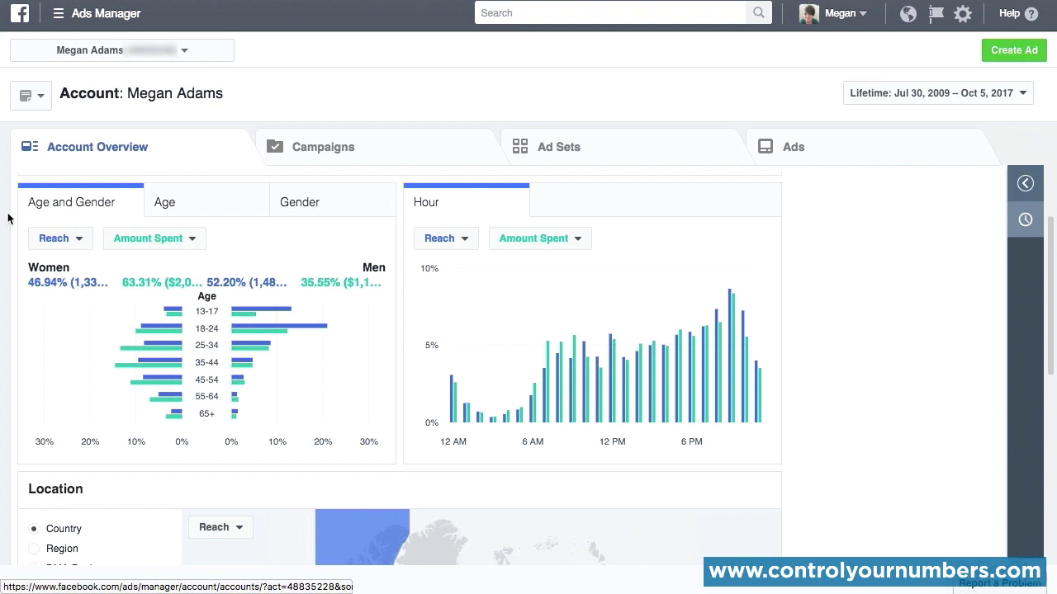
{"action": "scroll", "coordinate": [7, 217], "scroll_direction": "down", "scroll_amount": 7}
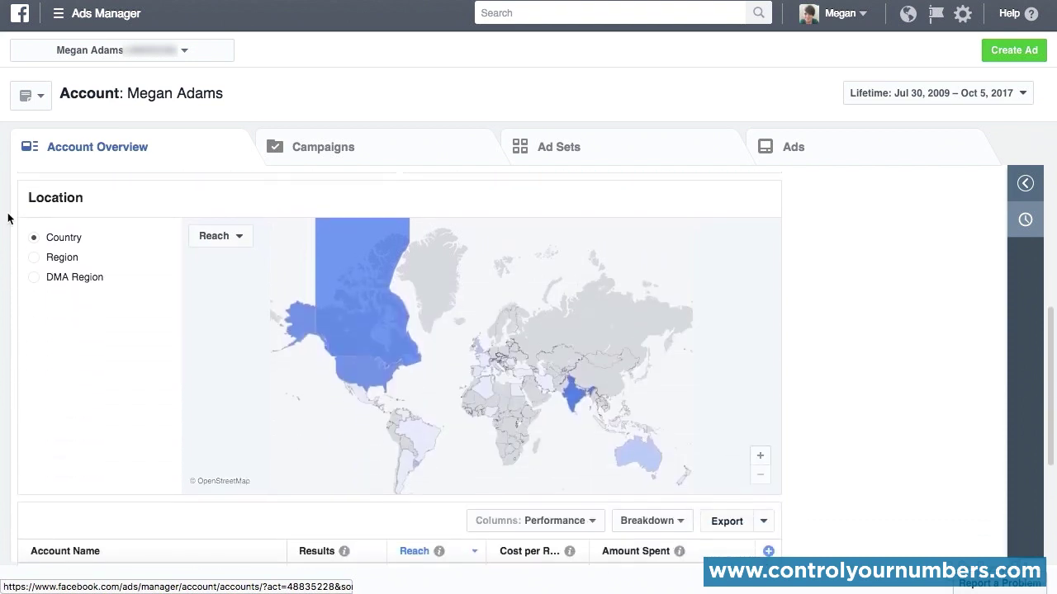
{"action": "scroll", "coordinate": [8, 217], "scroll_direction": "down", "scroll_amount": 3}
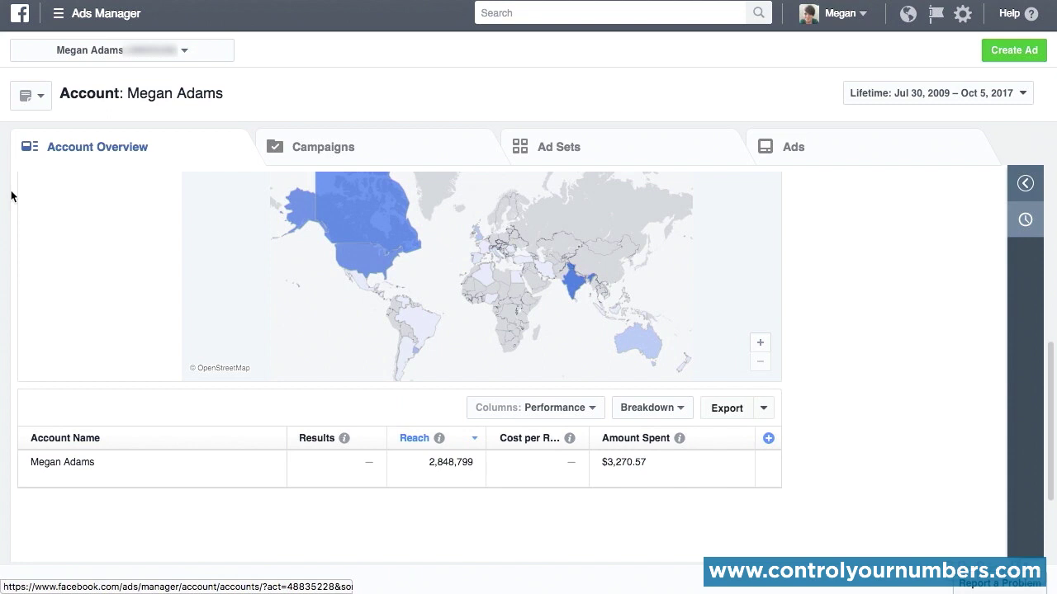
{"action": "scroll", "coordinate": [11, 195], "scroll_direction": "up", "scroll_amount": 10}
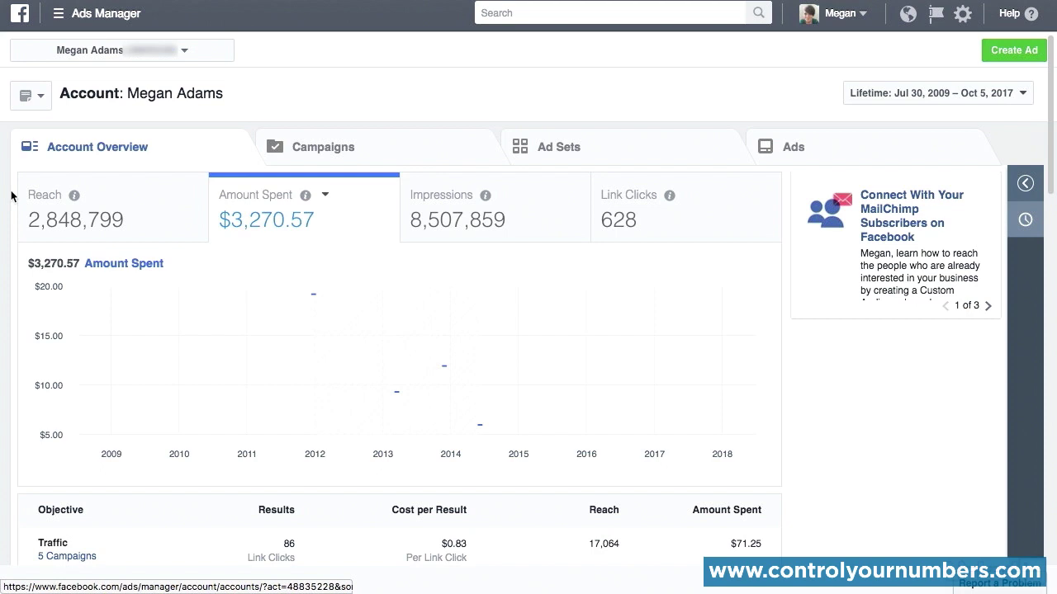
Step: Open the account's billing transactions and check the available date ranges without changing the selection
{"action": "left_click", "coordinate": [59, 16]}
{"action": "left_click", "coordinate": [70, 187]}
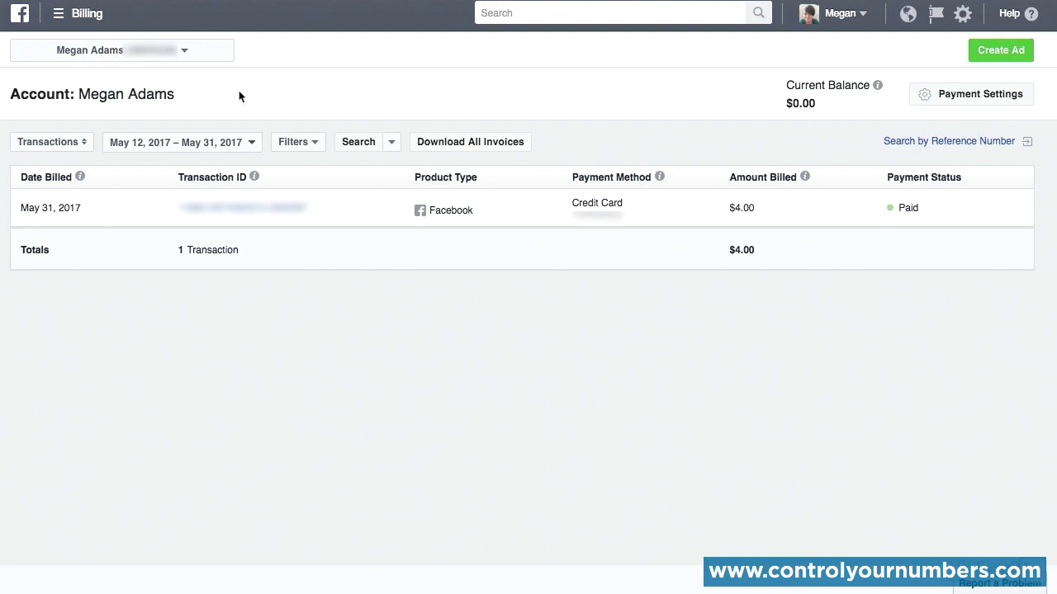
{"action": "left_click", "coordinate": [253, 144]}
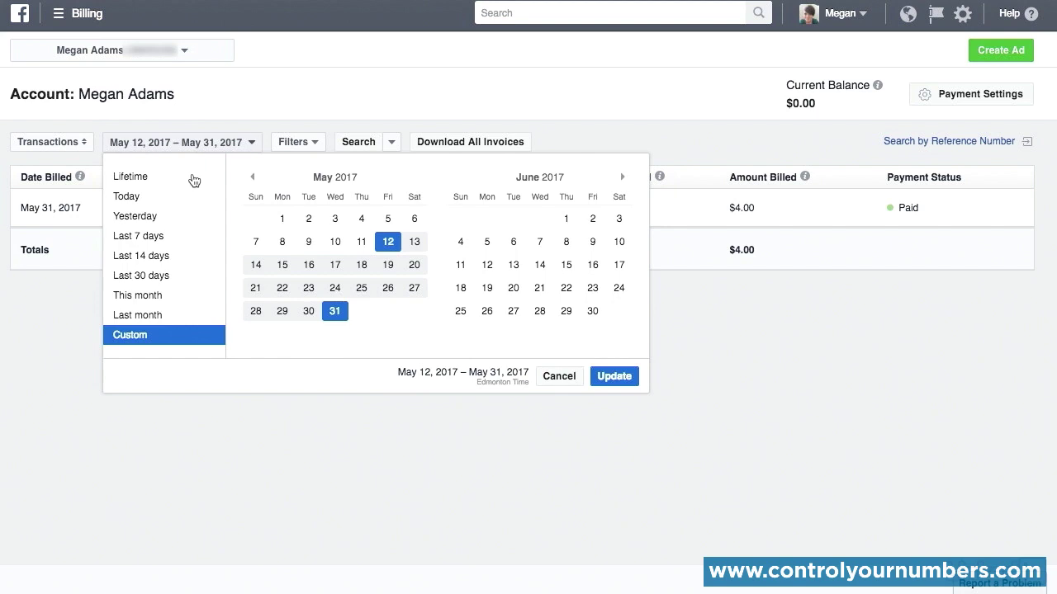
{"action": "left_click", "coordinate": [382, 100]}
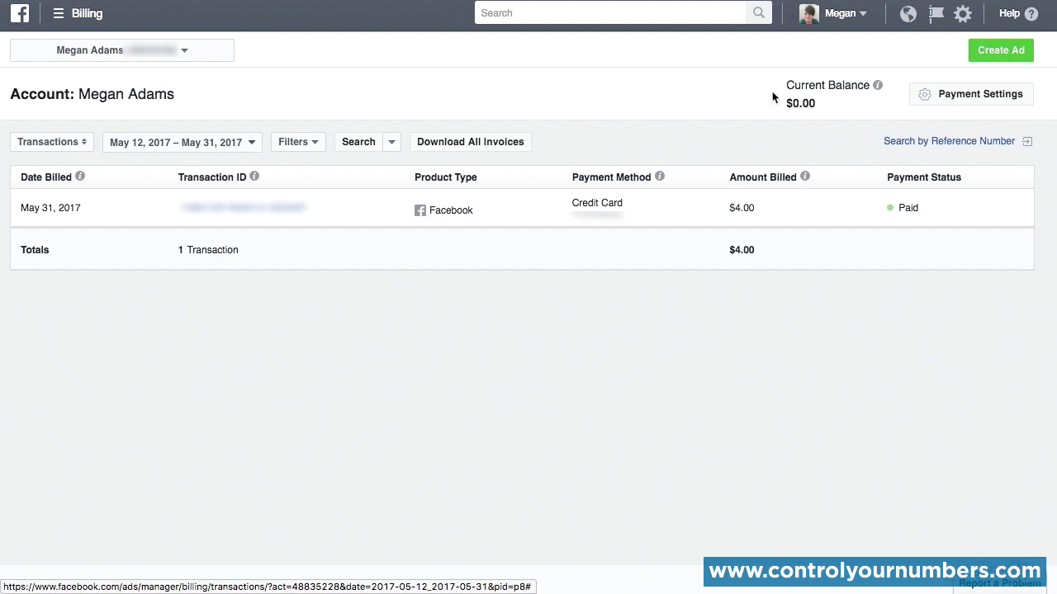
Step: Open the account's payment settings and view the billing threshold options, cancelling without changes
{"action": "left_click", "coordinate": [945, 97]}
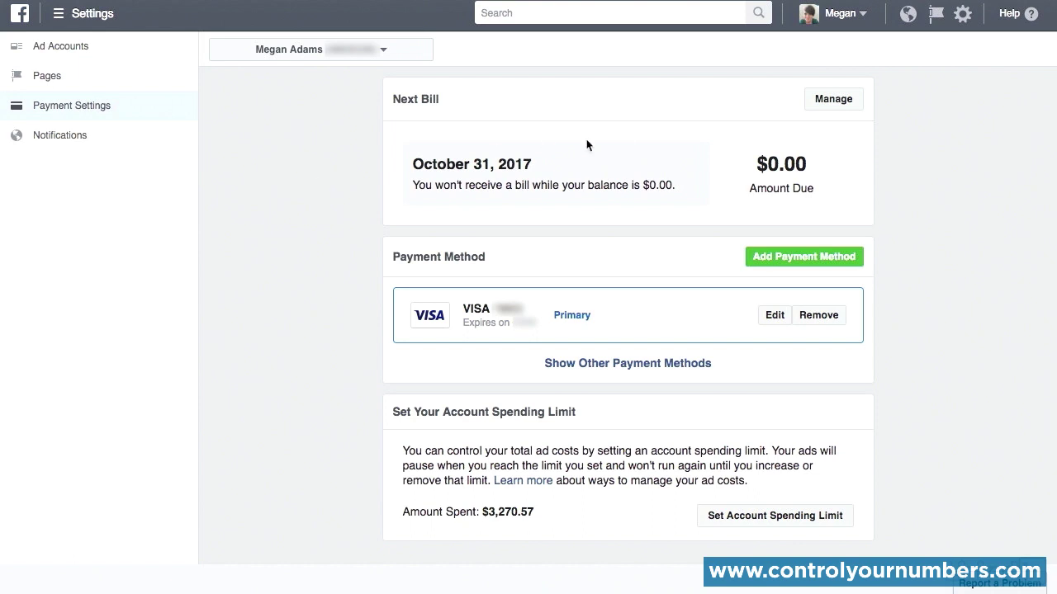
{"action": "left_click", "coordinate": [830, 100]}
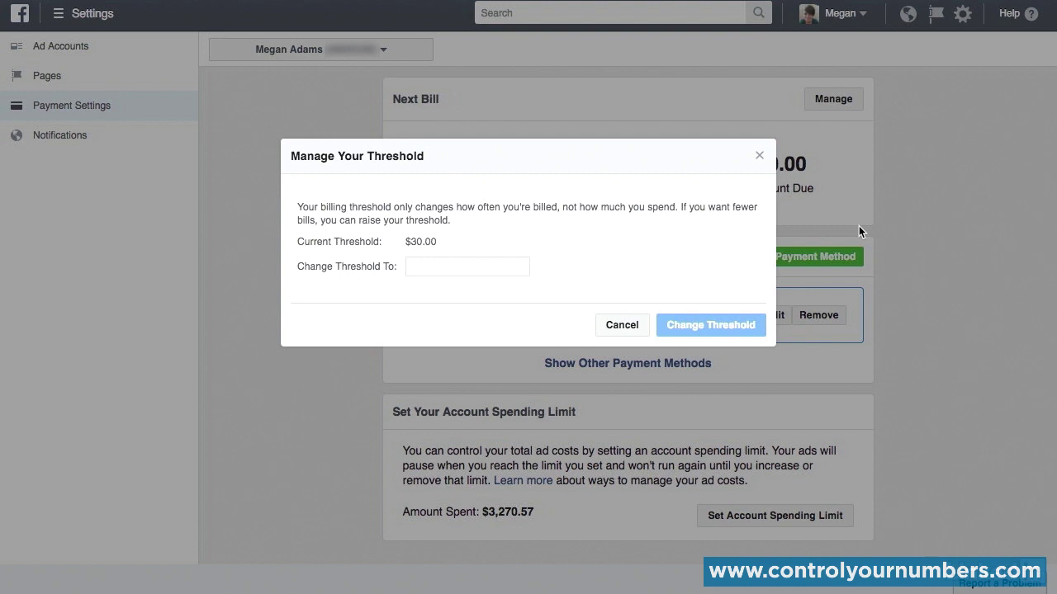
{"action": "left_click", "coordinate": [621, 324]}
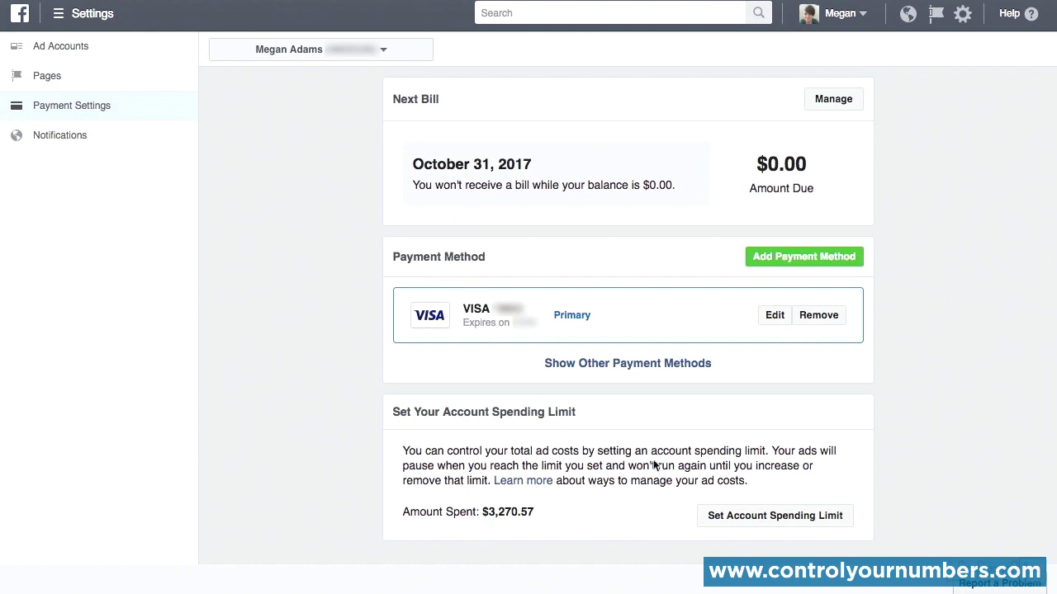
Step: Set the account spending limit to $100
{"action": "left_click", "coordinate": [759, 516]}
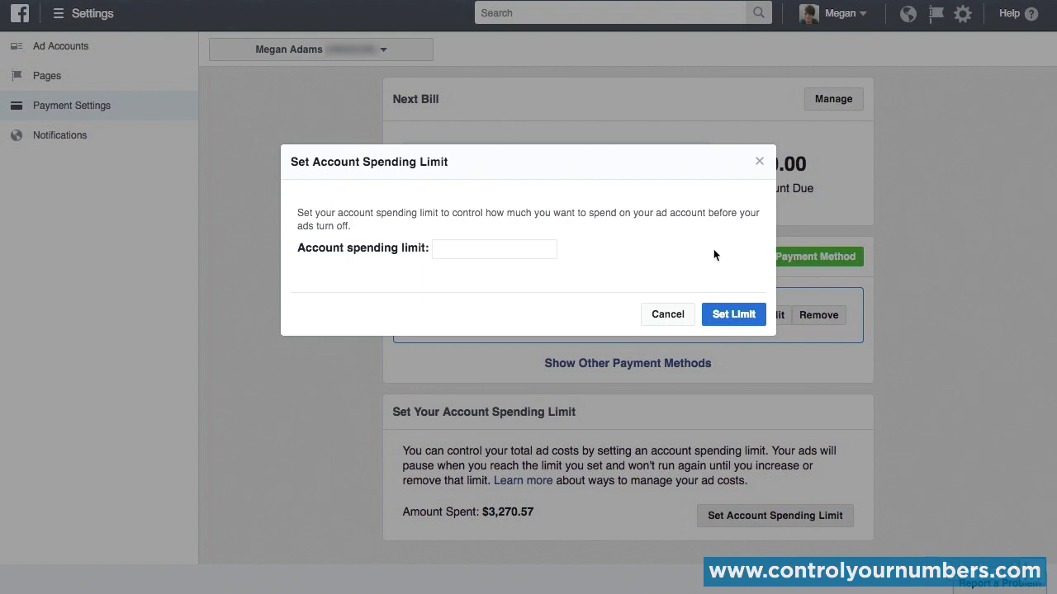
{"action": "left_click", "coordinate": [497, 246]}
{"action": "type", "text": "100"}
{"action": "left_click", "coordinate": [707, 315]}
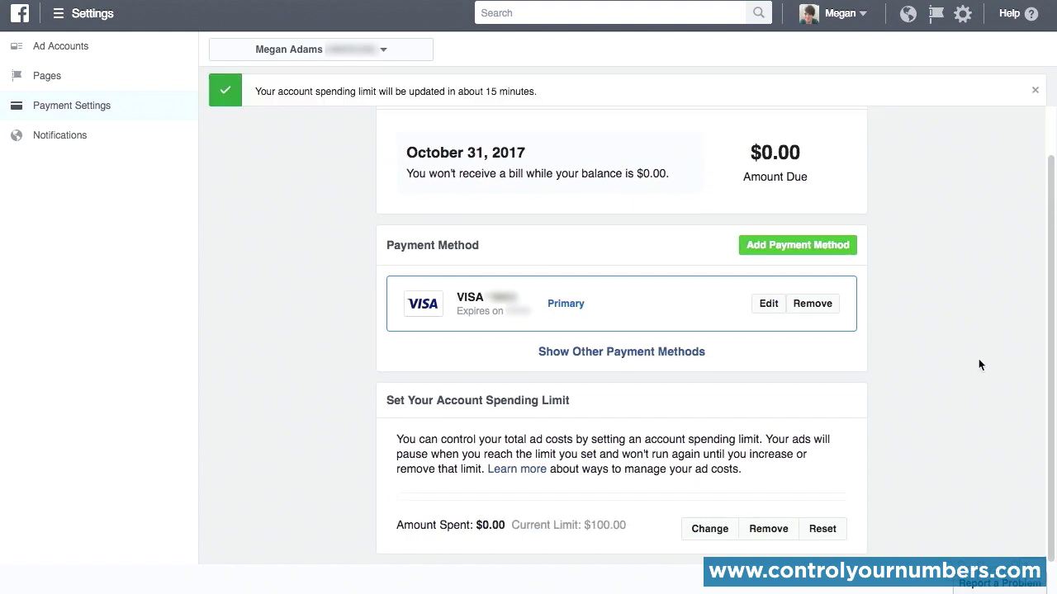
Step: Return to the Ads Manager account overview and dismiss the data notice to view the account spending limit
{"action": "scroll", "coordinate": [979, 364], "scroll_direction": "up", "scroll_amount": 1}
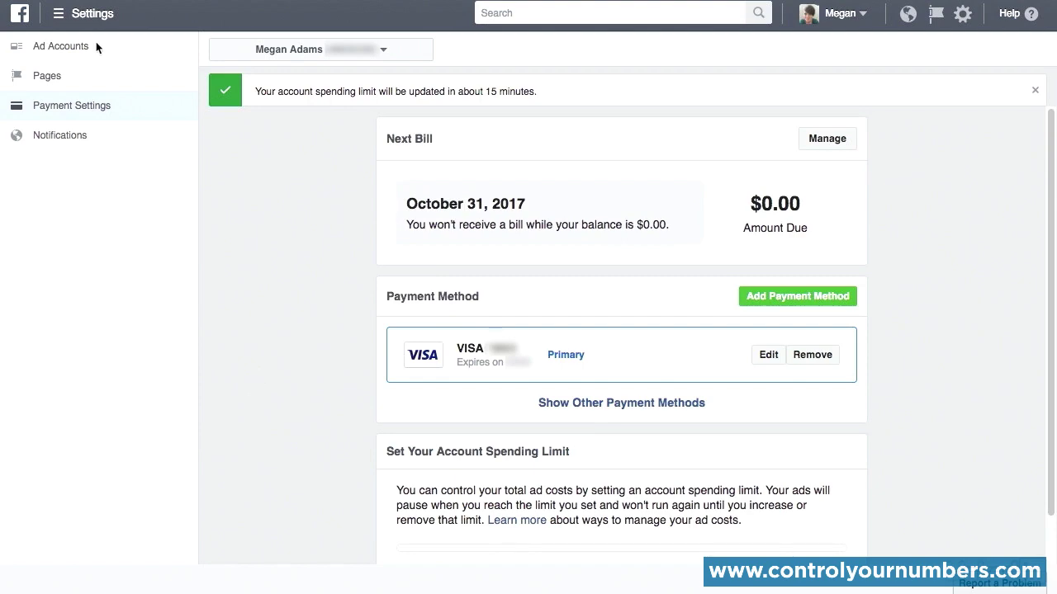
{"action": "left_click", "coordinate": [60, 14]}
{"action": "left_click", "coordinate": [45, 100]}
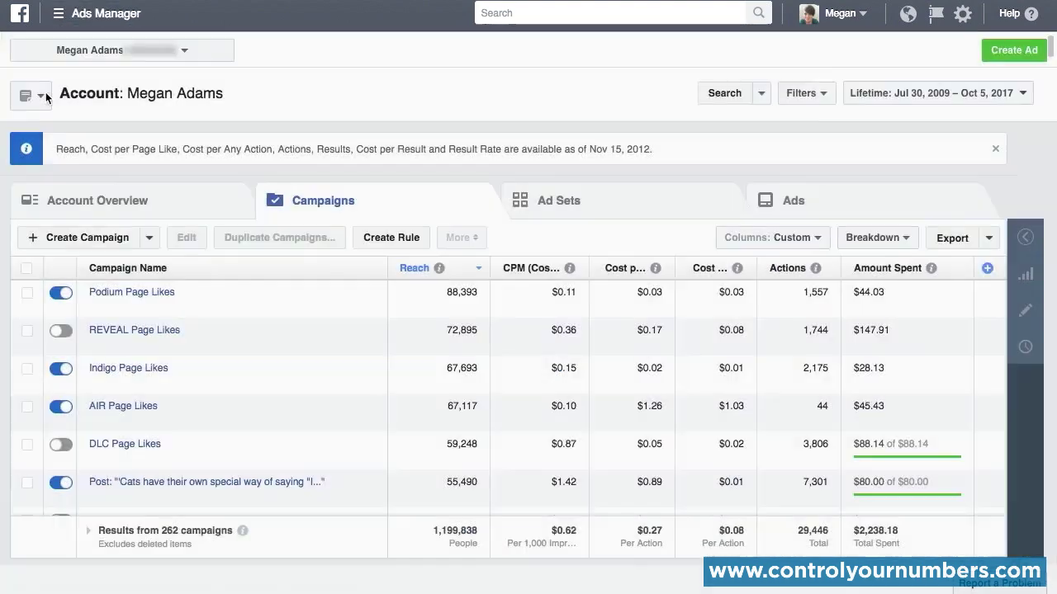
{"action": "left_click", "coordinate": [120, 200]}
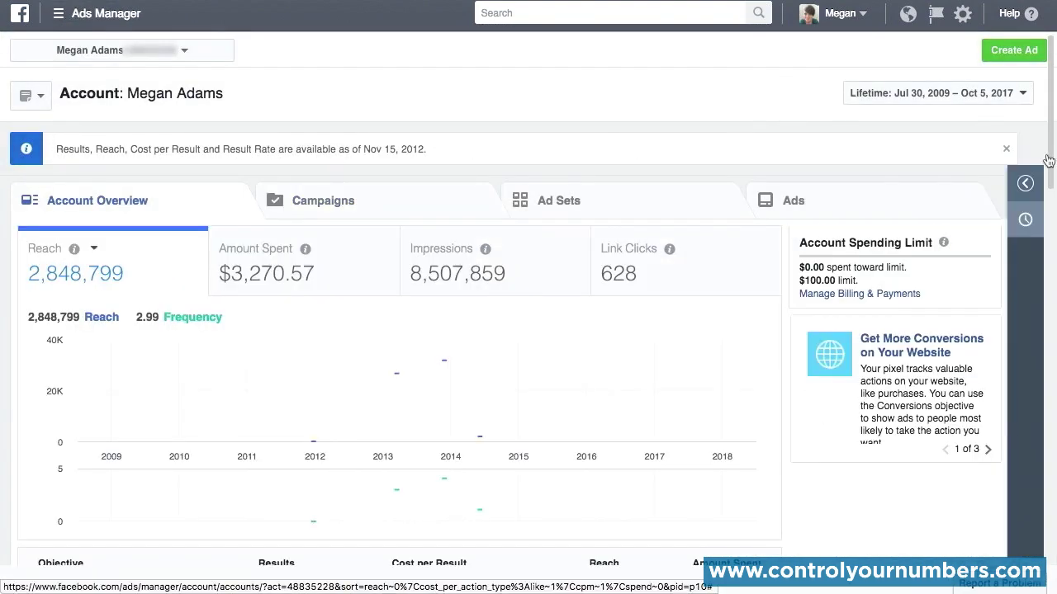
{"action": "left_click", "coordinate": [1007, 149]}
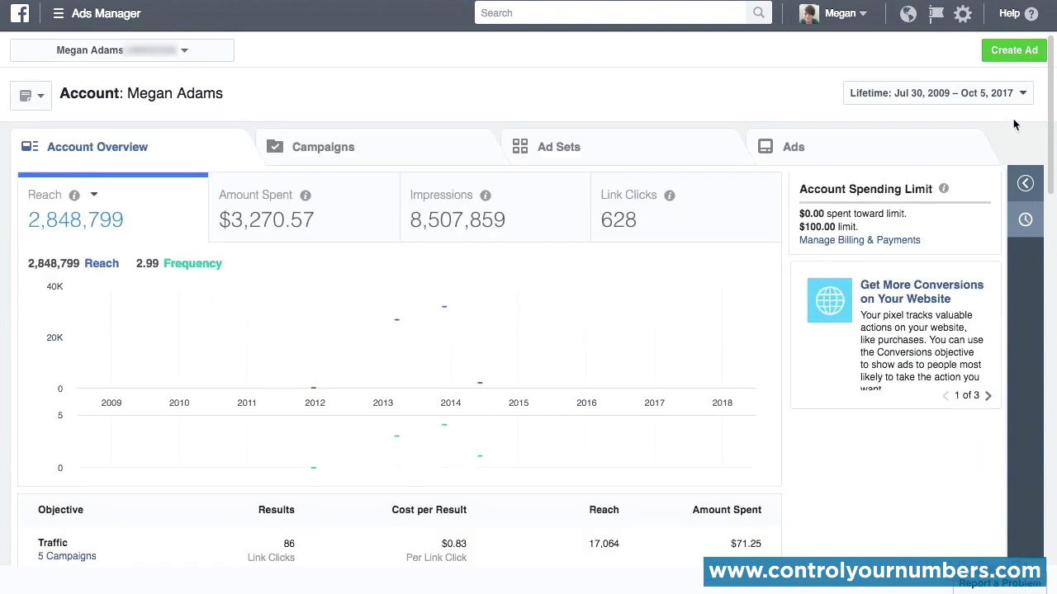